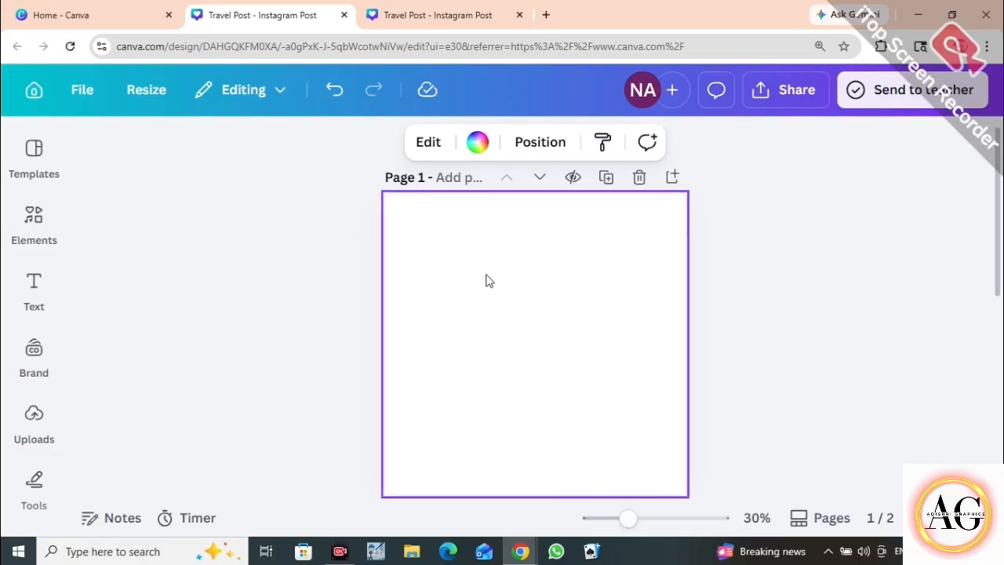
Check the pixel dimensions of the Travel Post design in its file details.
click(85, 93)
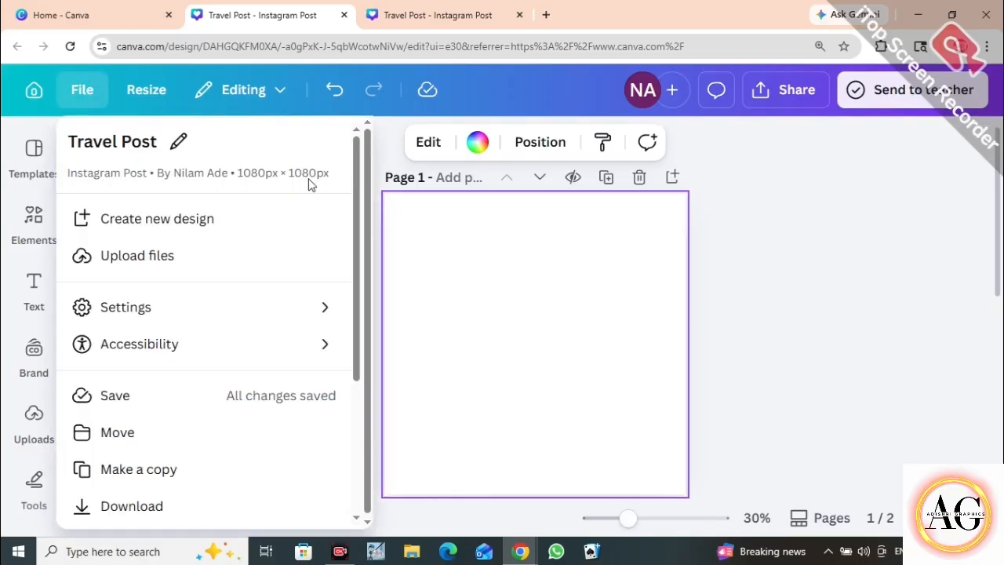
click(758, 233)
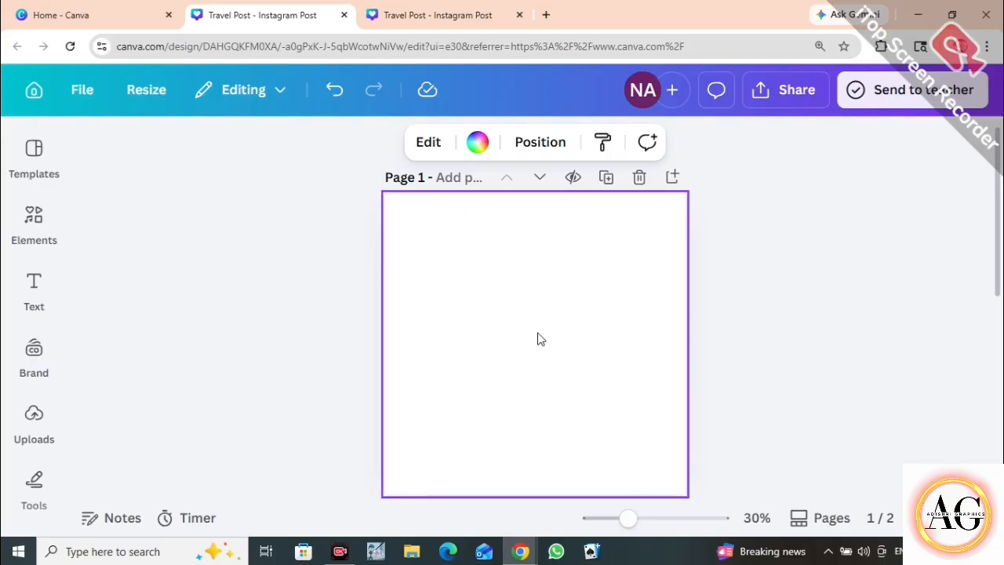
click(725, 322)
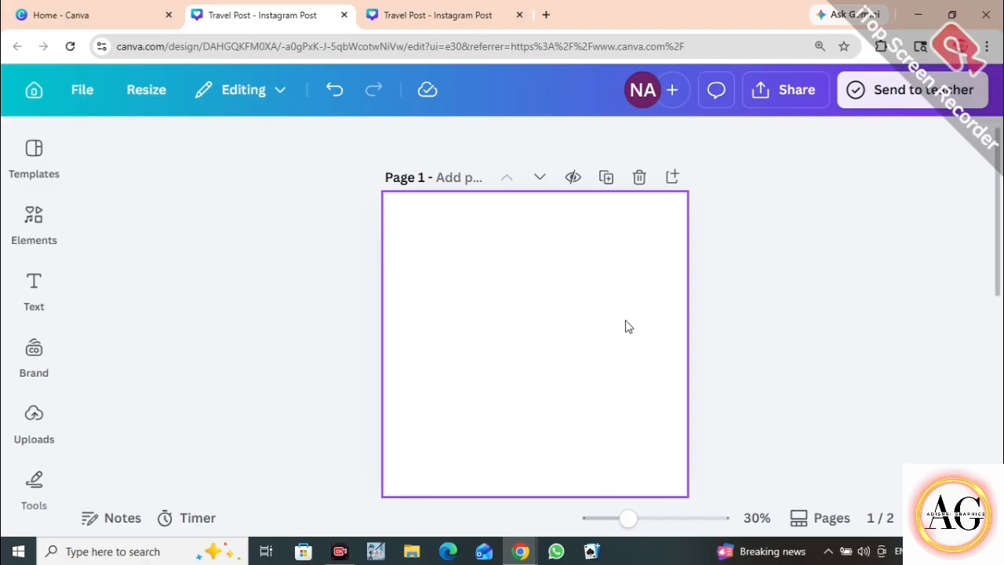
Browse the uploaded images for temple, mountain and wildlife photos suited to the travel post.
click(40, 438)
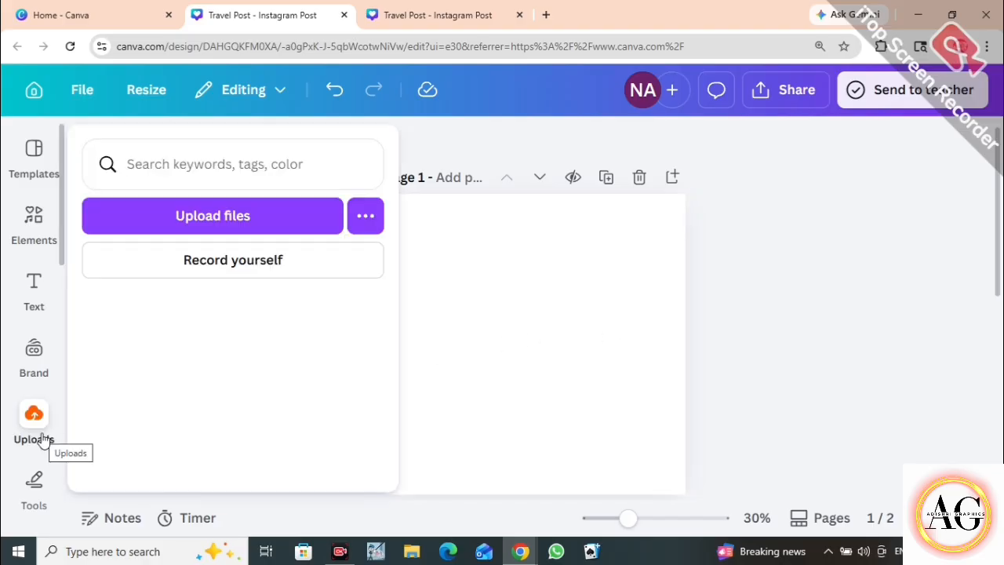
scroll(225, 392, down, 10)
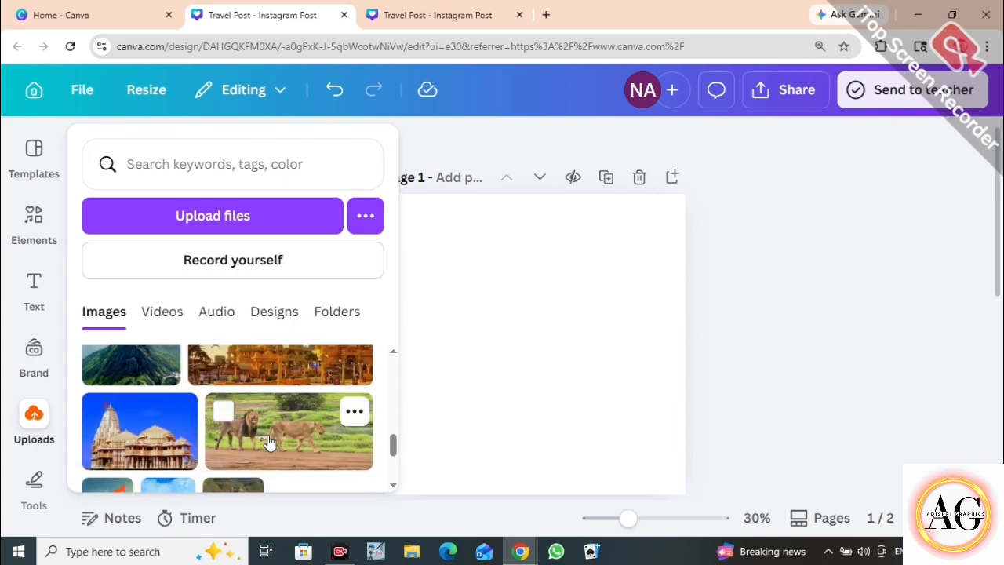
scroll(272, 447, down, 2)
scroll(317, 441, down, 3)
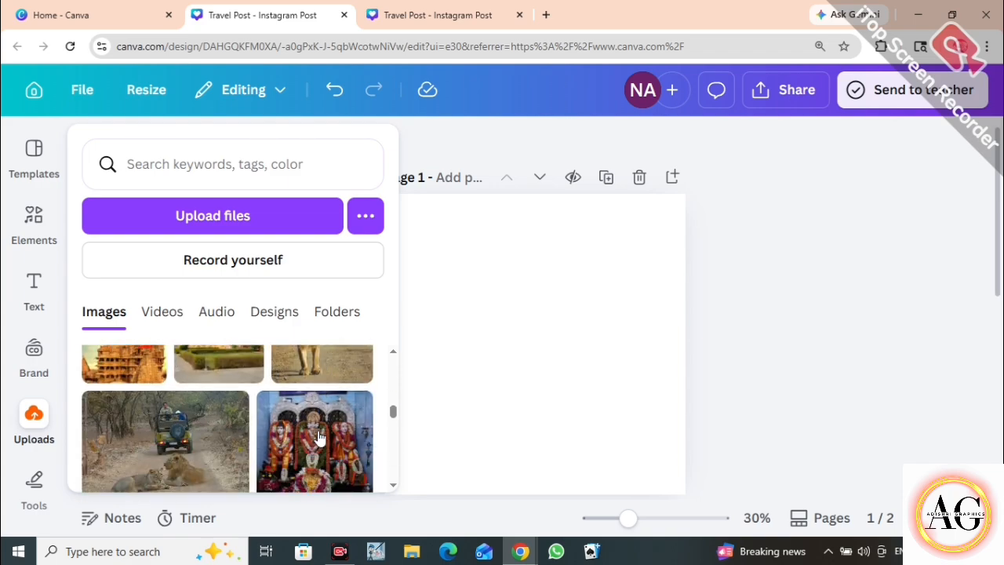
scroll(235, 447, down, 1)
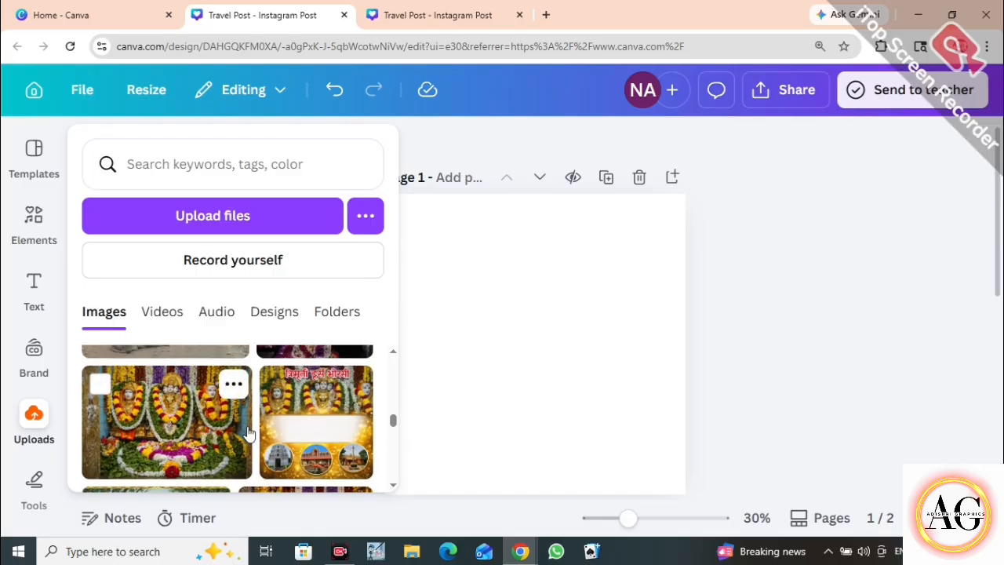
scroll(248, 434, down, 2)
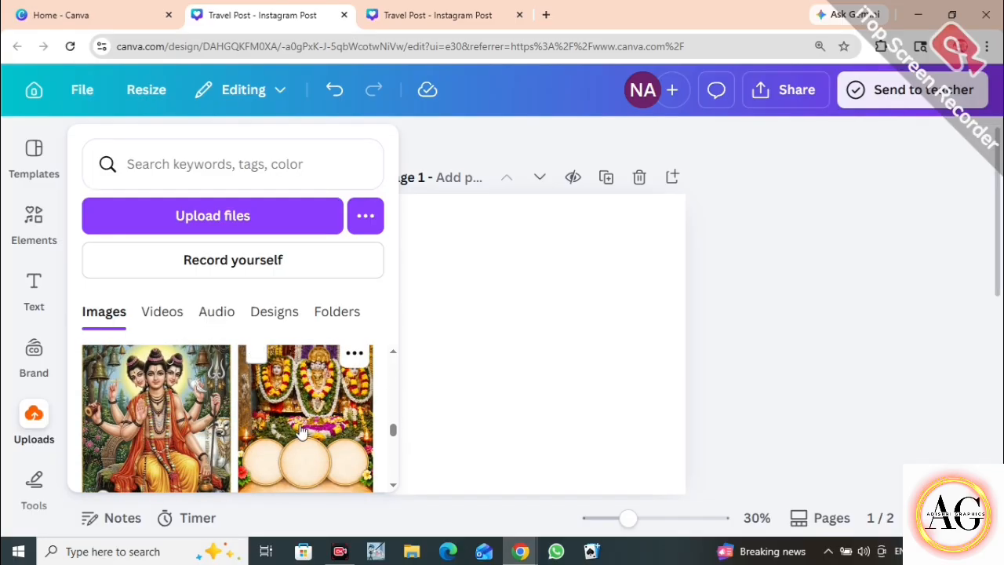
scroll(302, 432, up, 3)
scroll(287, 425, down, 4)
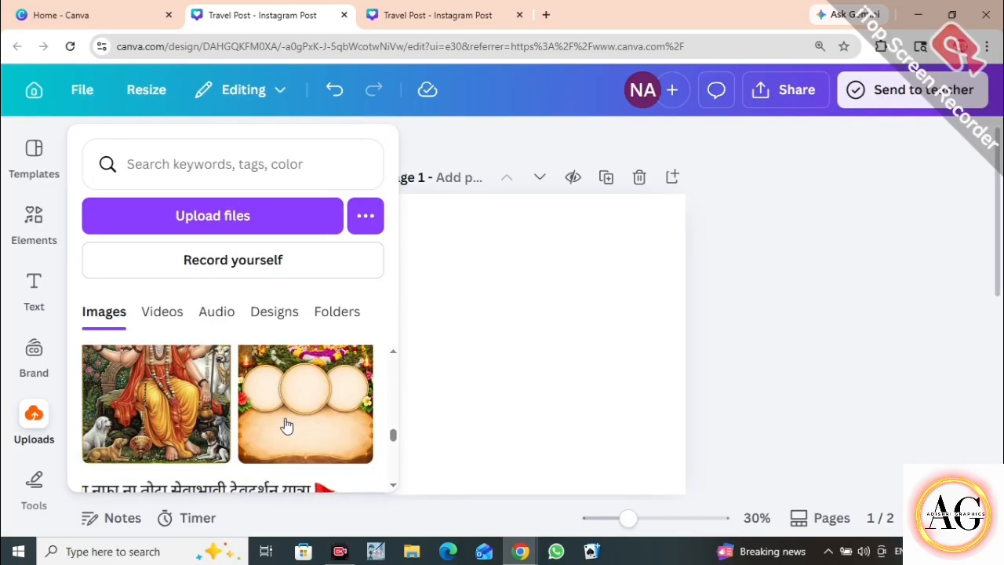
scroll(287, 425, down, 6)
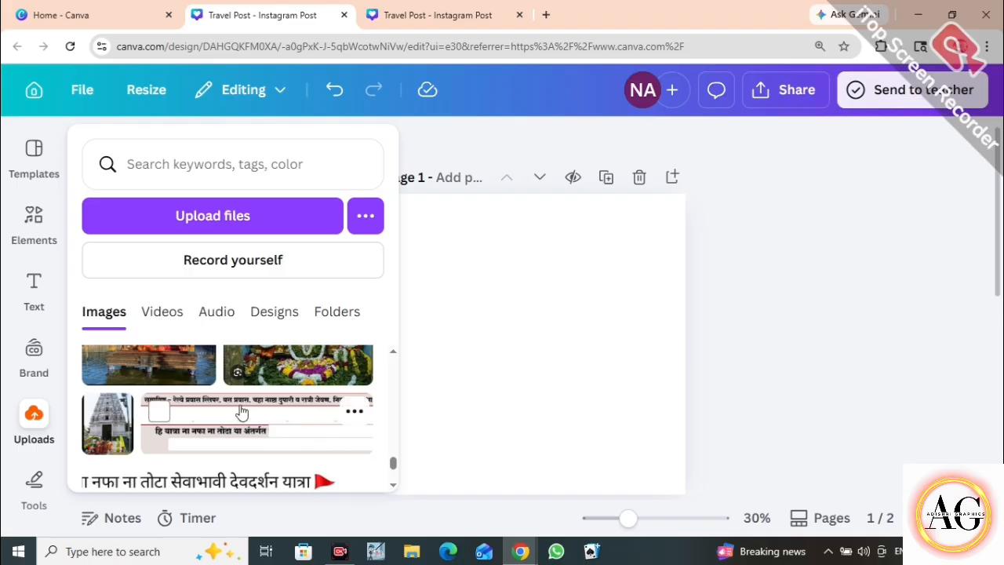
scroll(242, 412, down, 2)
scroll(242, 412, up, 5)
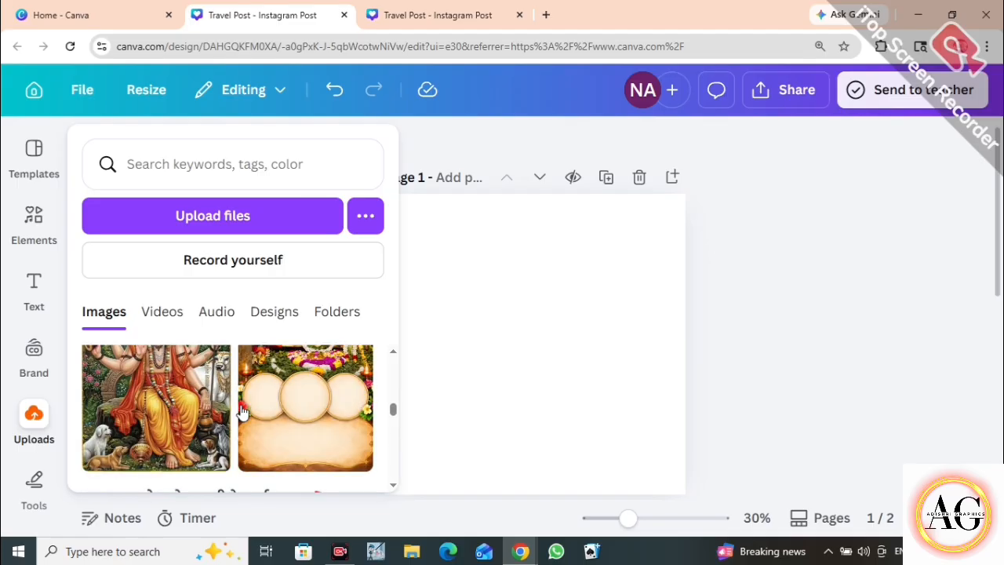
scroll(242, 412, up, 5)
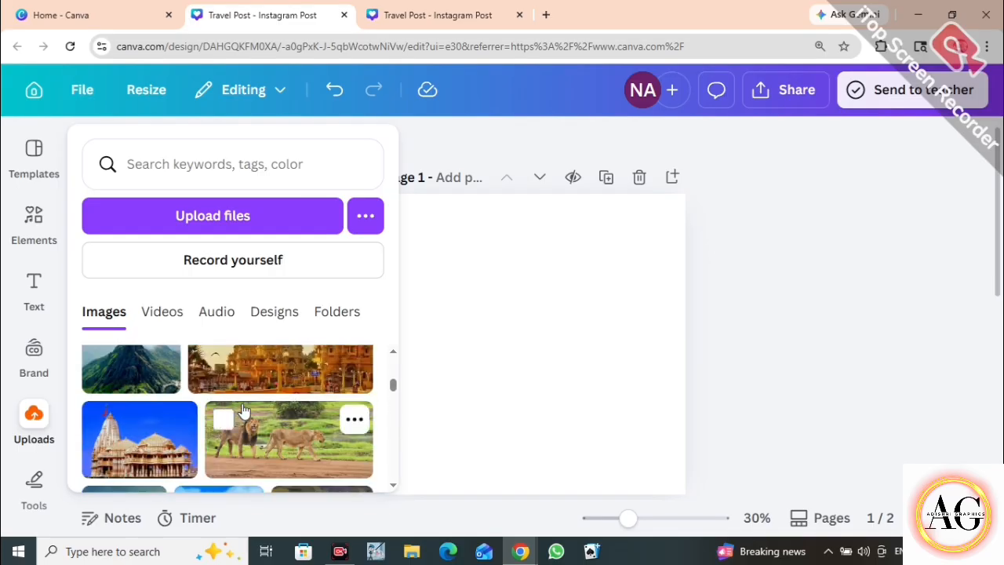
scroll(243, 411, up, 2)
click(496, 284)
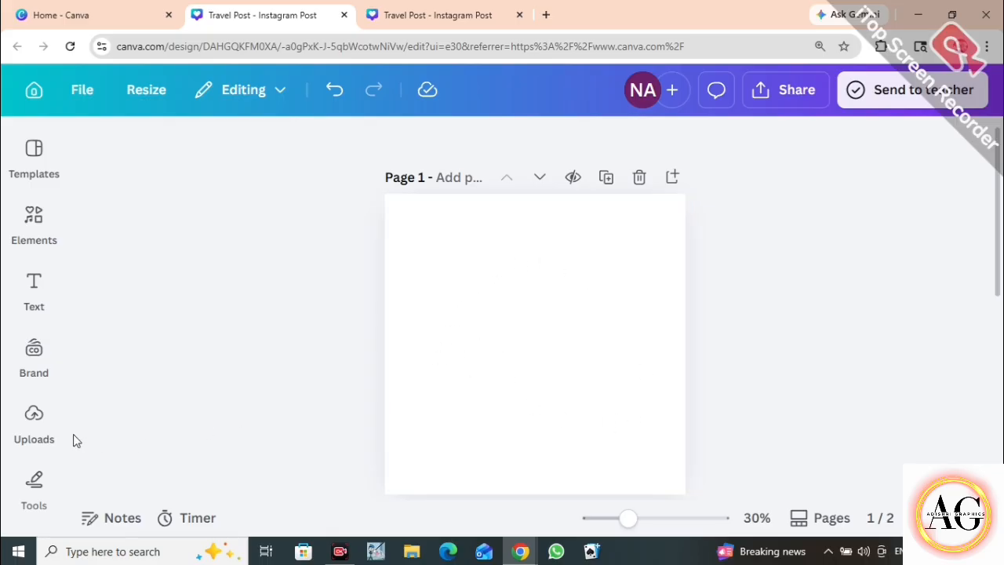
Add the uploaded portrait photo of the green mountain peak to page 1 and set it as the page background.
click(39, 432)
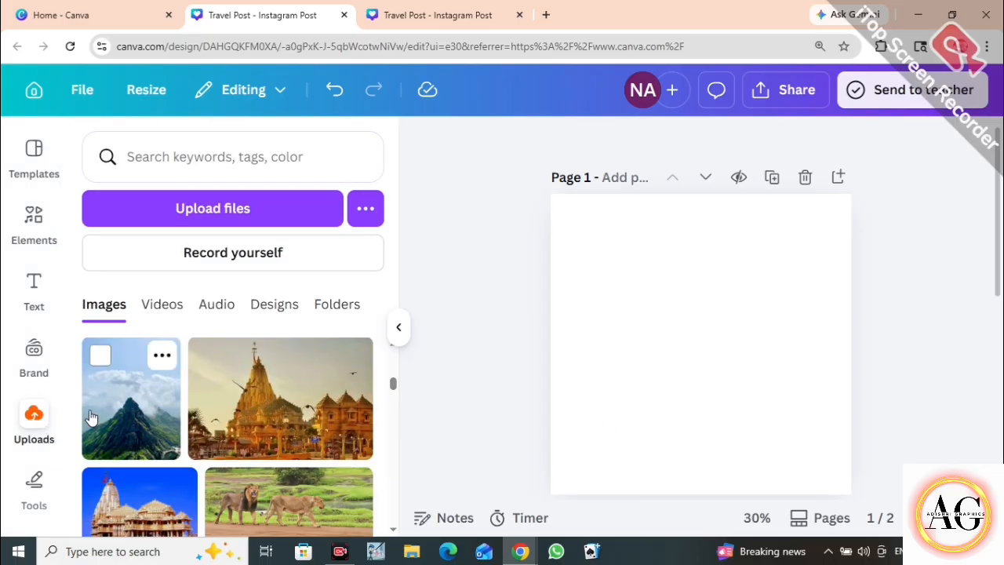
click(142, 418)
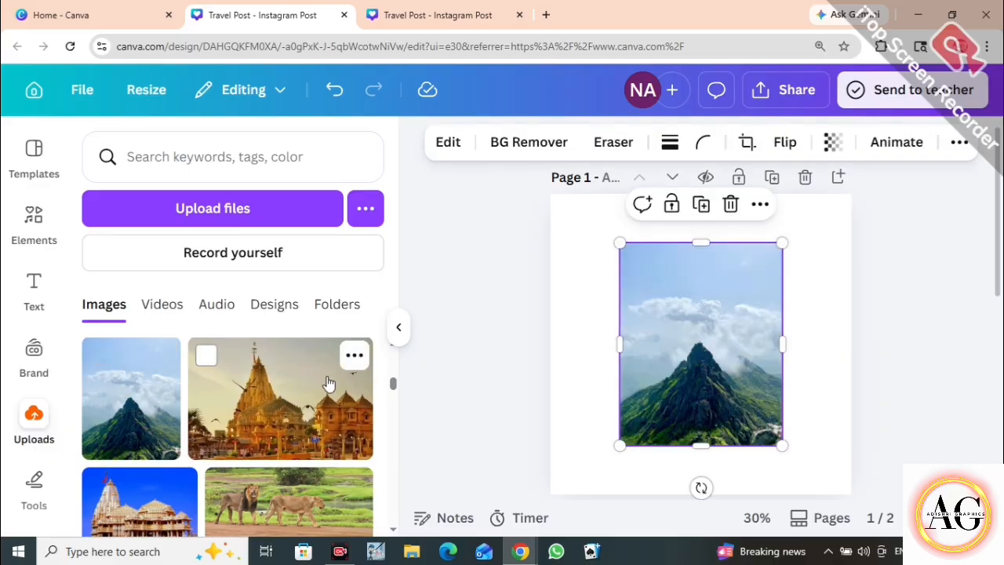
click(398, 327)
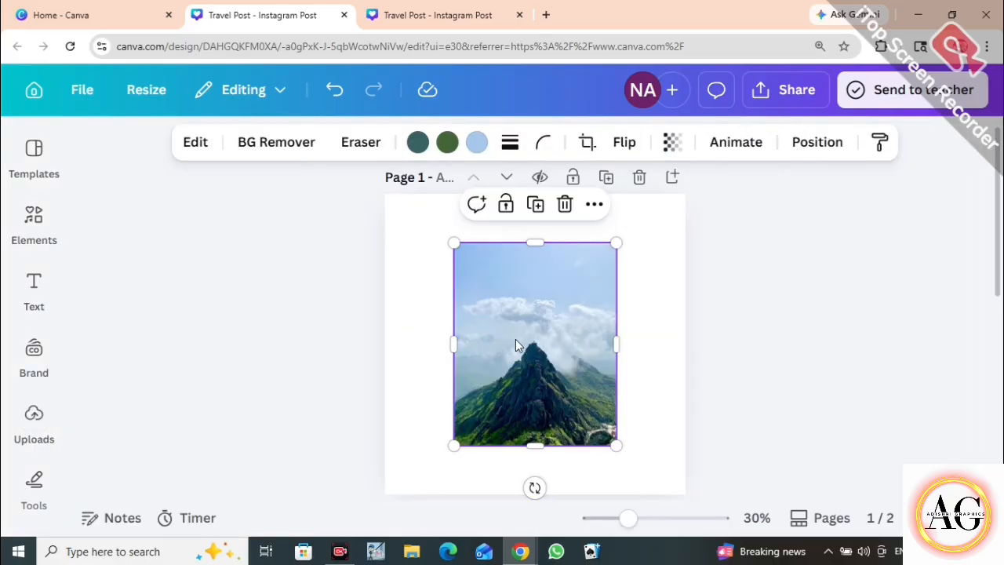
right_click(507, 312)
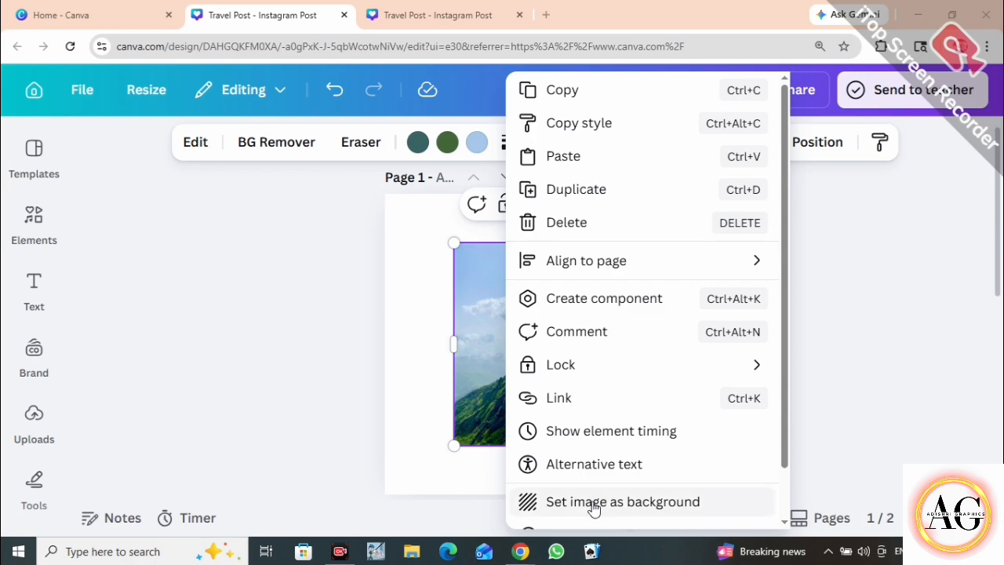
click(617, 511)
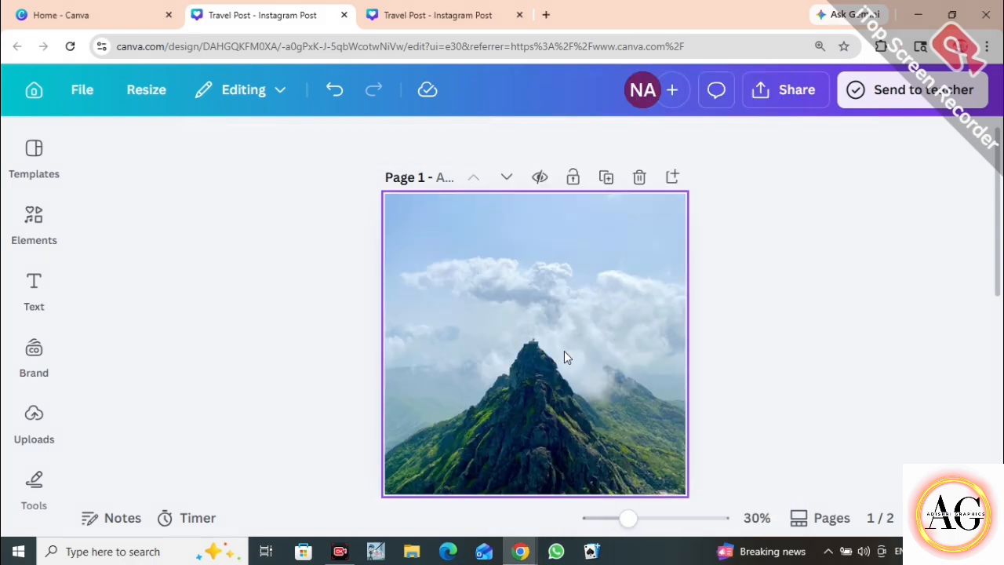
Enlarge the mountain background photo within its crop and shift it so the peak fills more of the page.
scroll(564, 351, down, 1)
scroll(566, 298, up, 1)
mouse_move(627, 521)
mouse_down()
mouse_move(672, 536)
mouse_move(632, 524)
mouse_up()
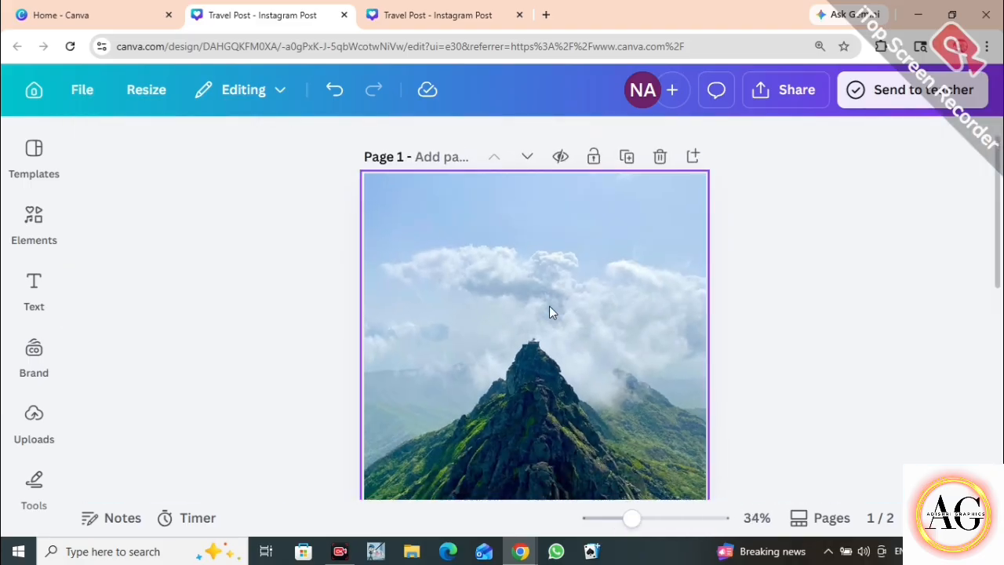
double_click(555, 239)
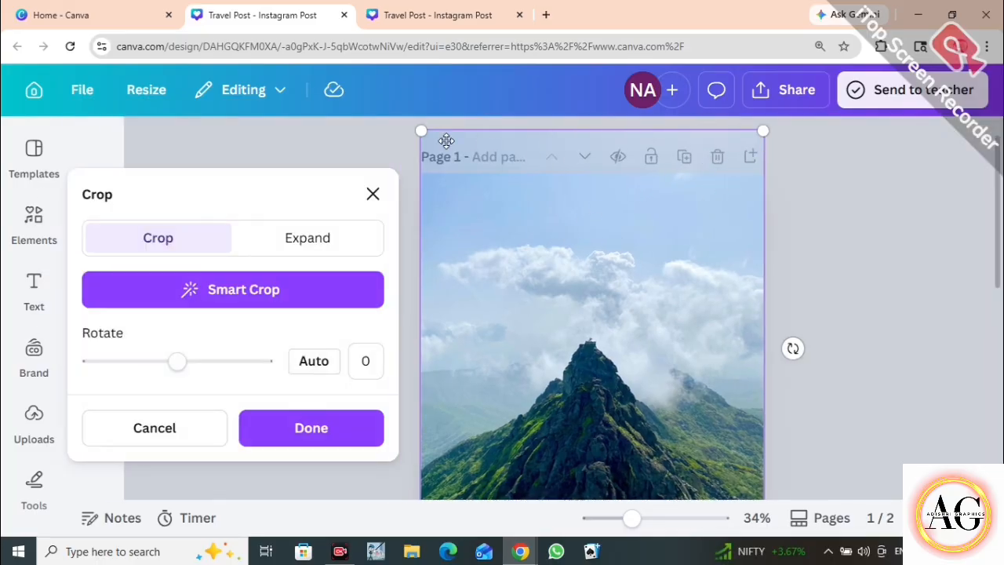
drag(759, 131, 813, 107)
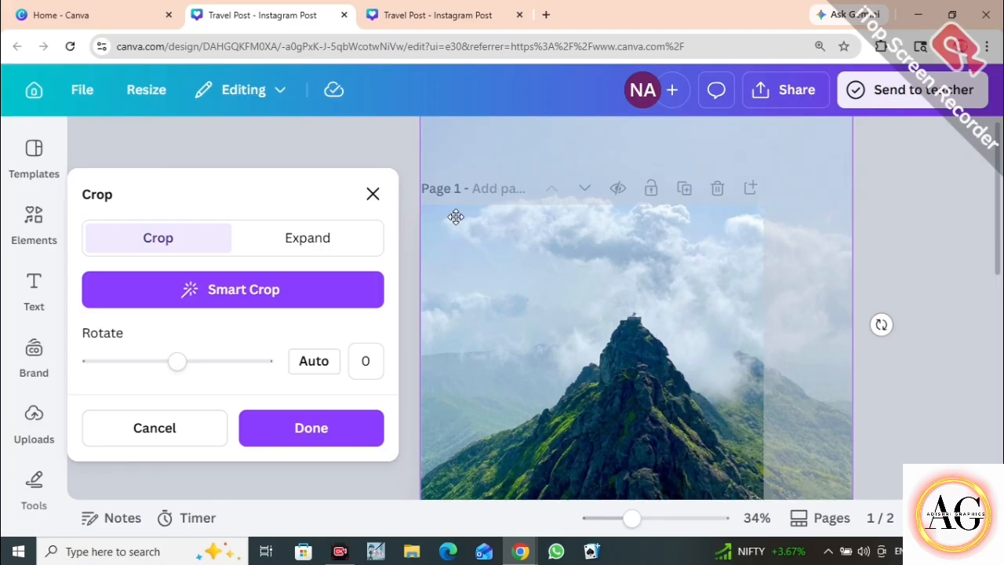
drag(456, 217, 417, 264)
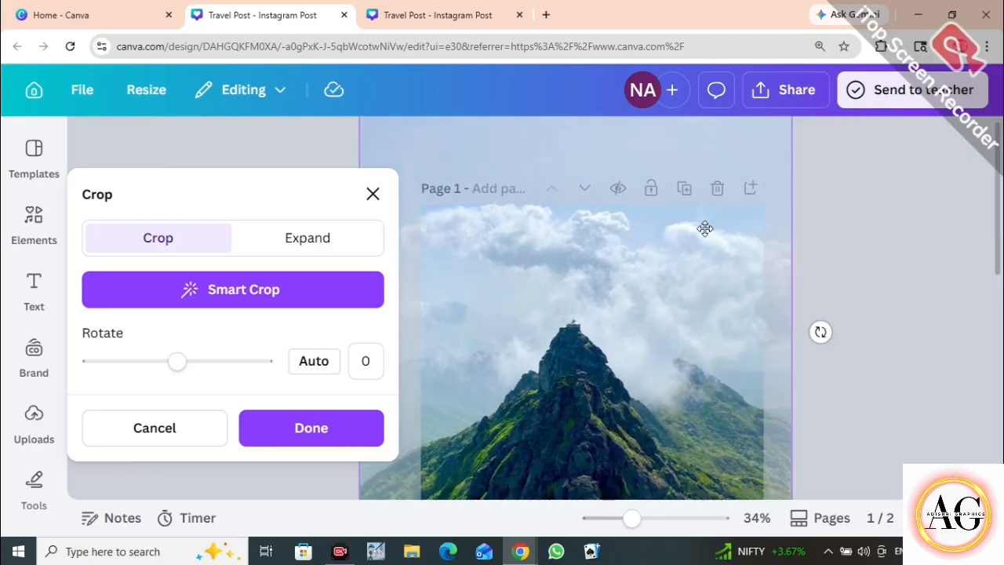
scroll(694, 278, down, 2)
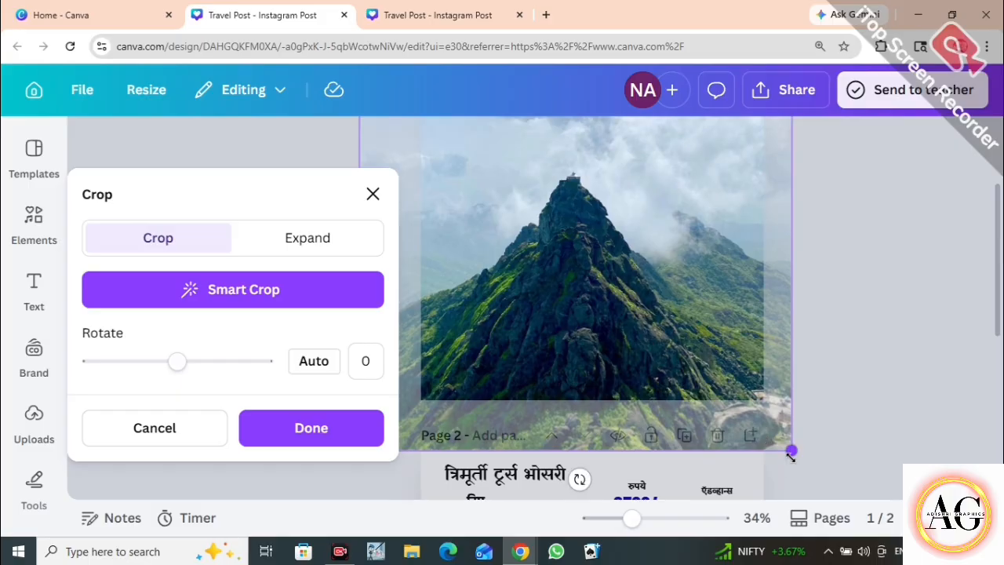
drag(791, 450, 805, 468)
drag(363, 474, 330, 490)
drag(520, 366, 525, 288)
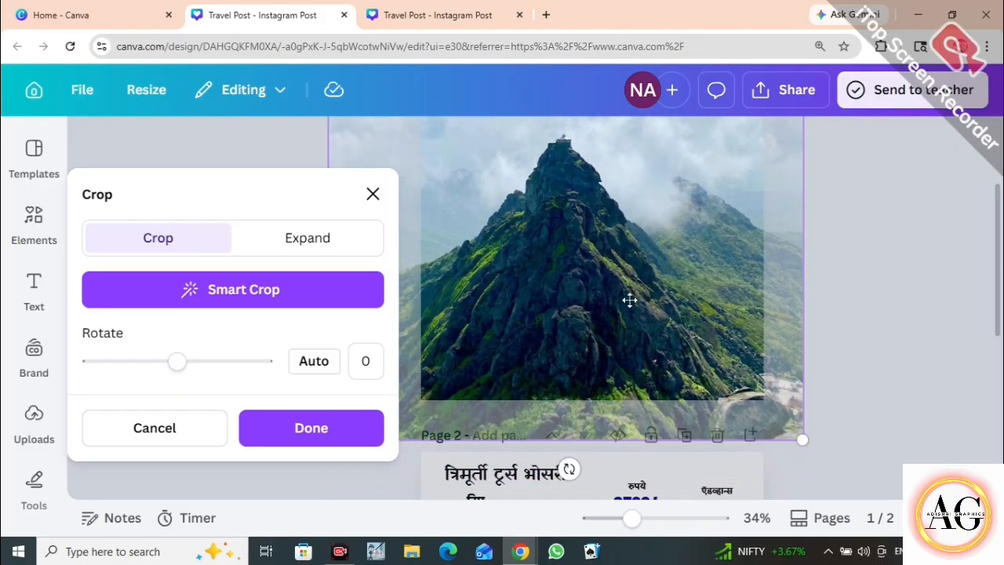
scroll(743, 306, up, 2)
click(836, 316)
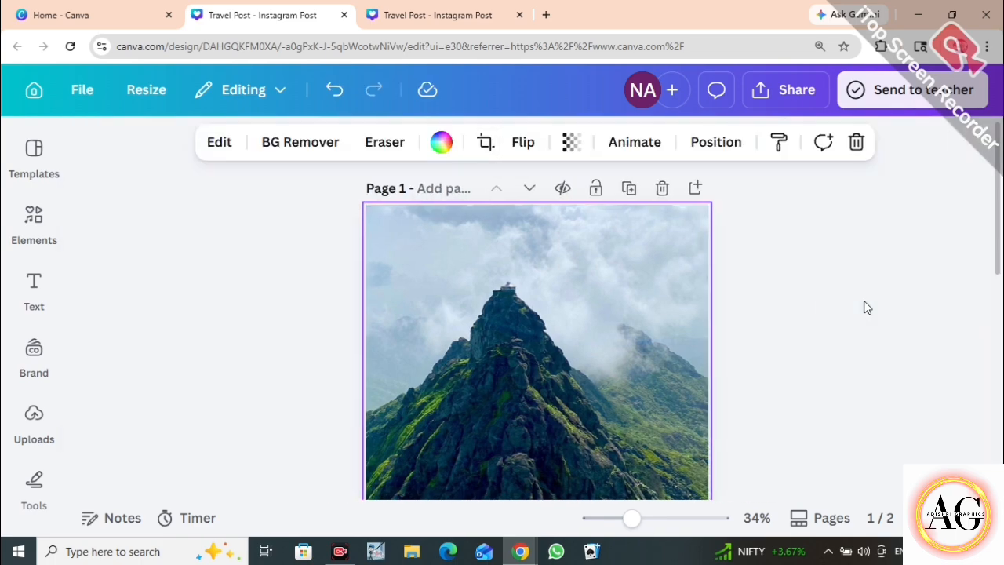
Reposition the mountain background within its crop so the peak sits horizontally centred and slightly higher on page 1.
double_click(574, 347)
drag(575, 347, 618, 339)
click(858, 336)
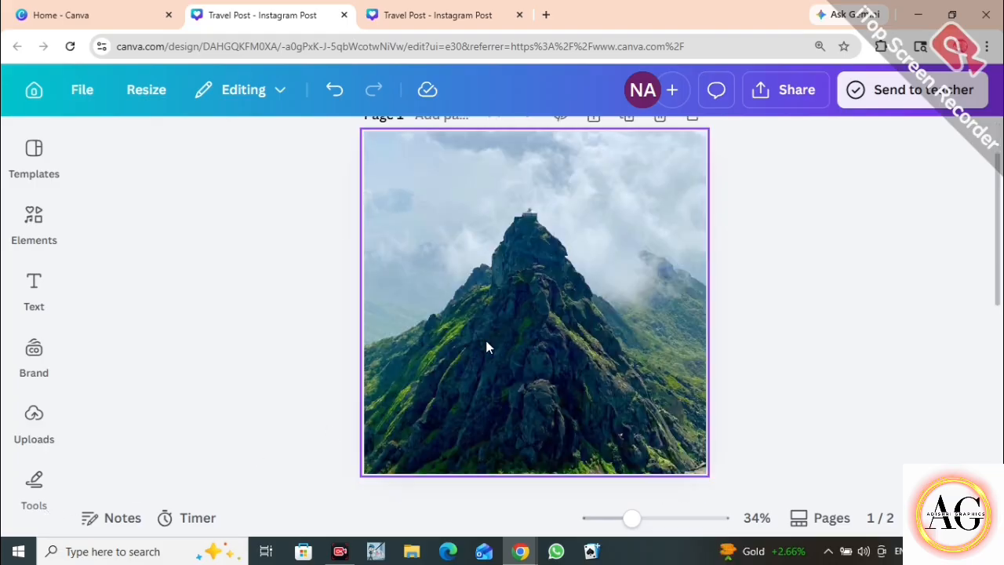
double_click(510, 330)
drag(682, 374, 685, 354)
click(865, 387)
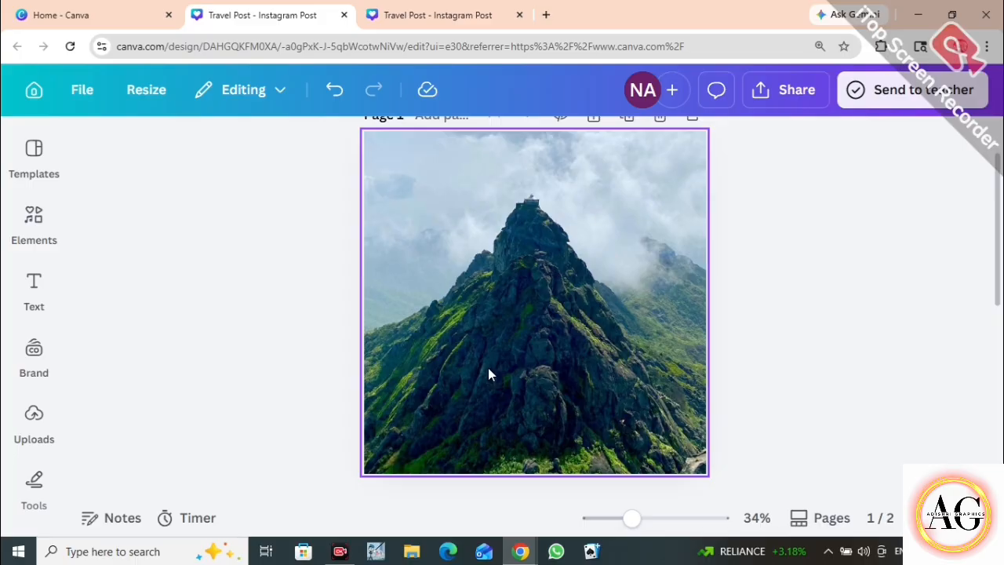
Search the elements for "frames" and add the square frame with rounded corners to page 1.
scroll(558, 337, down, 5)
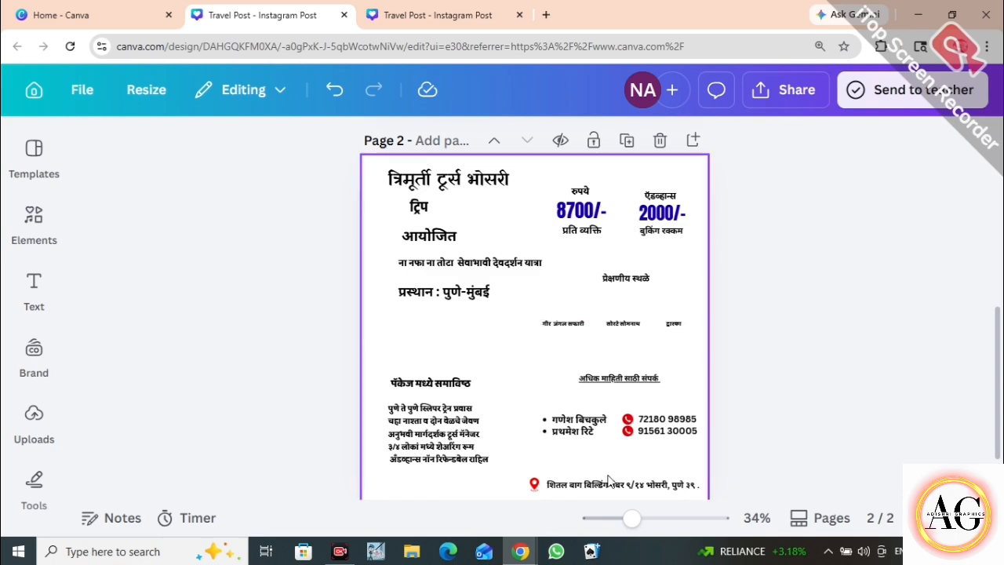
mouse_move(632, 518)
mouse_down()
mouse_move(659, 531)
mouse_move(637, 523)
mouse_up()
scroll(539, 338, up, 5)
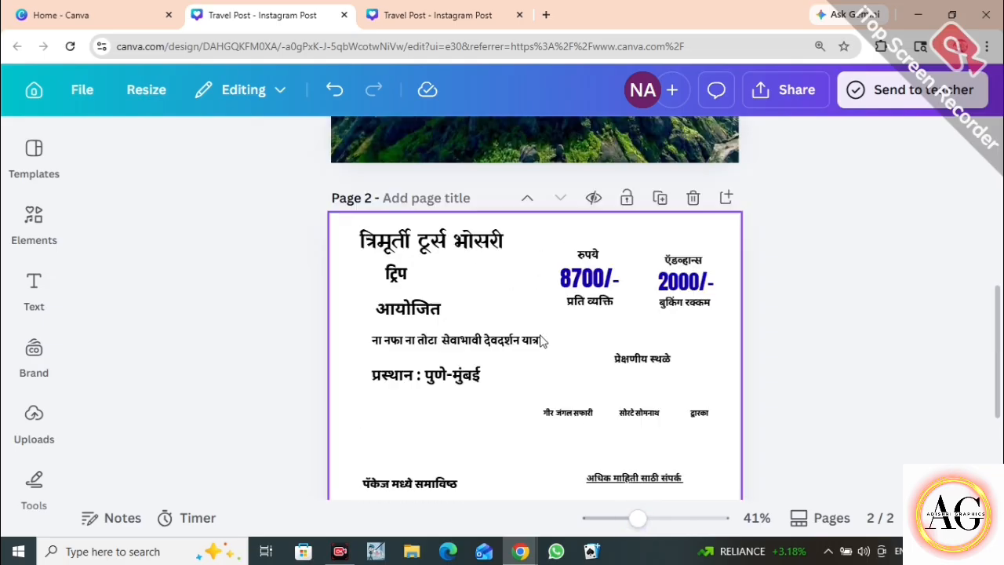
scroll(539, 341, down, 2)
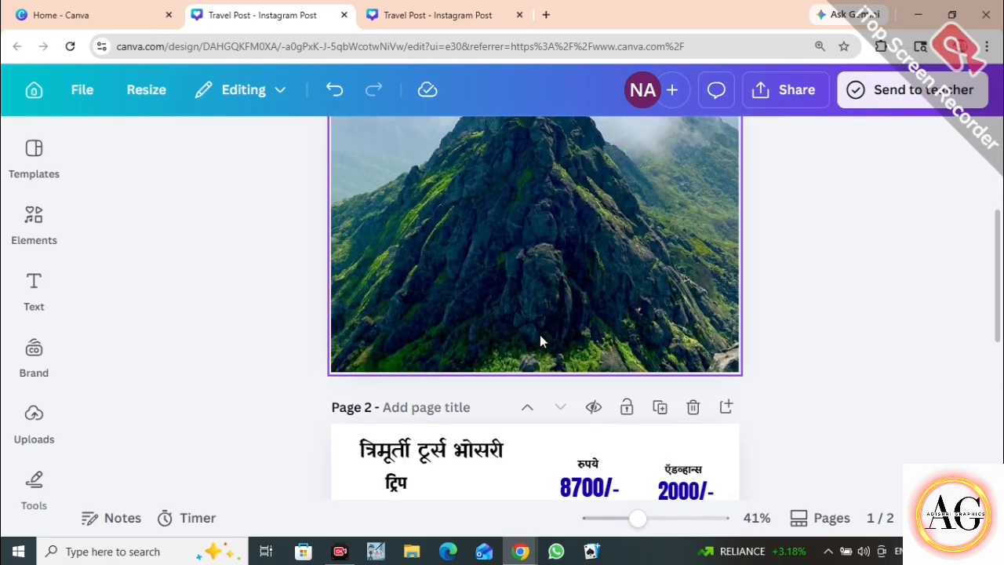
scroll(580, 278, up, 1)
click(581, 274)
click(34, 224)
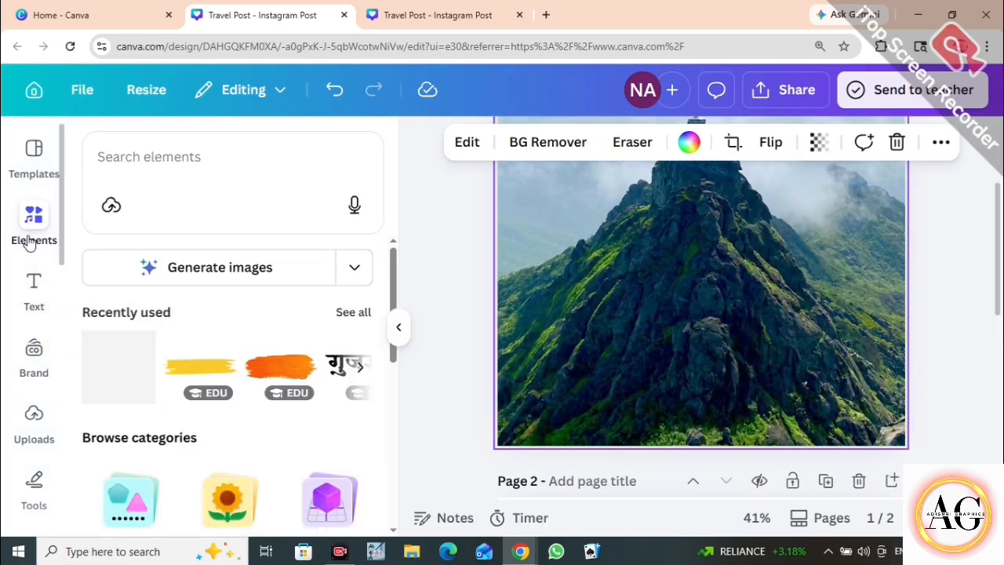
click(118, 166)
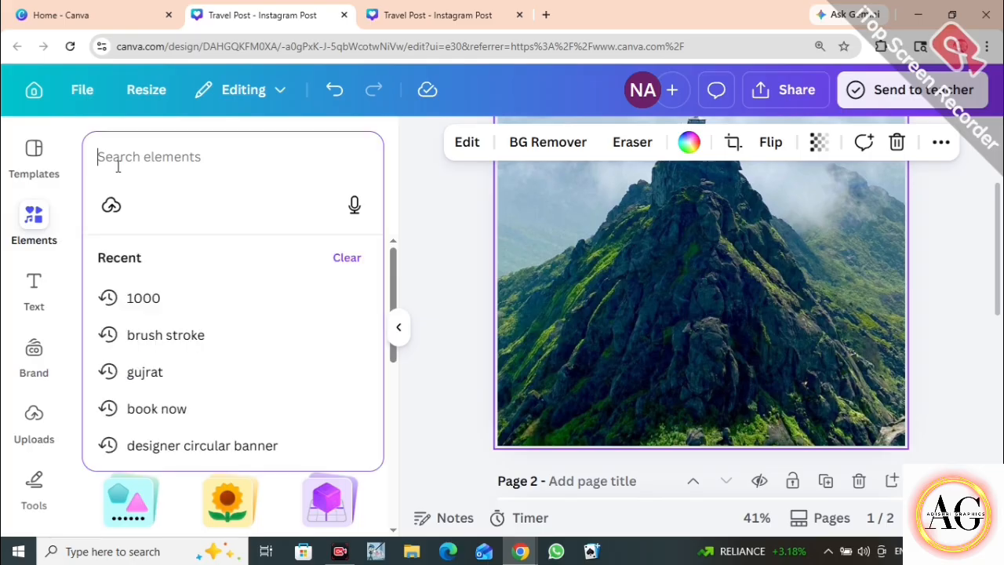
text(frames)
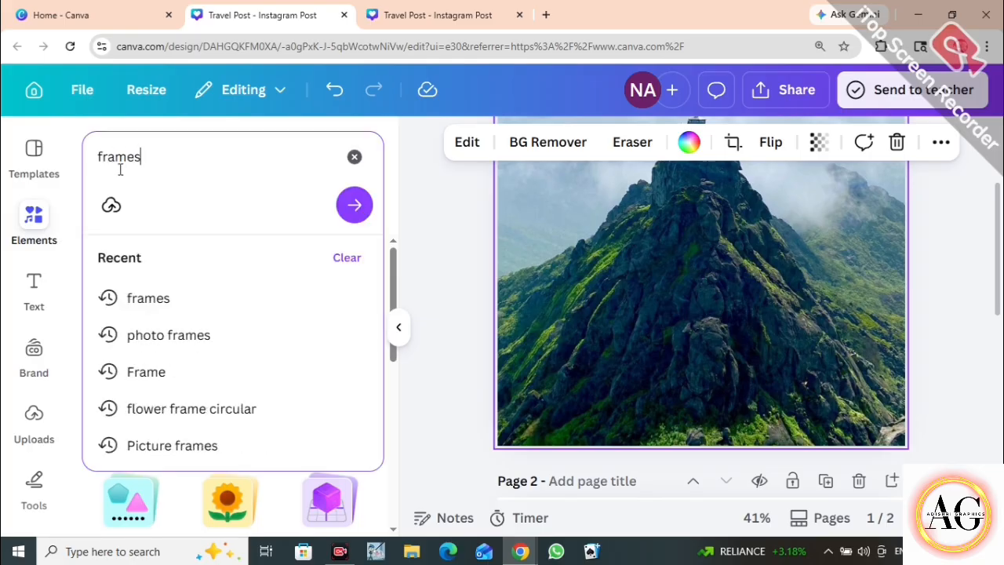
key(Return)
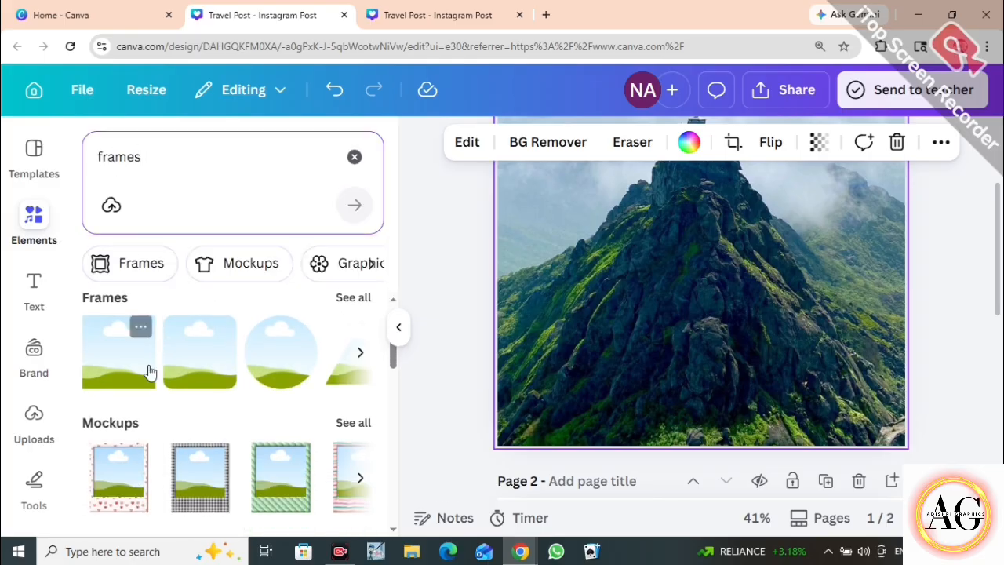
click(205, 366)
click(398, 327)
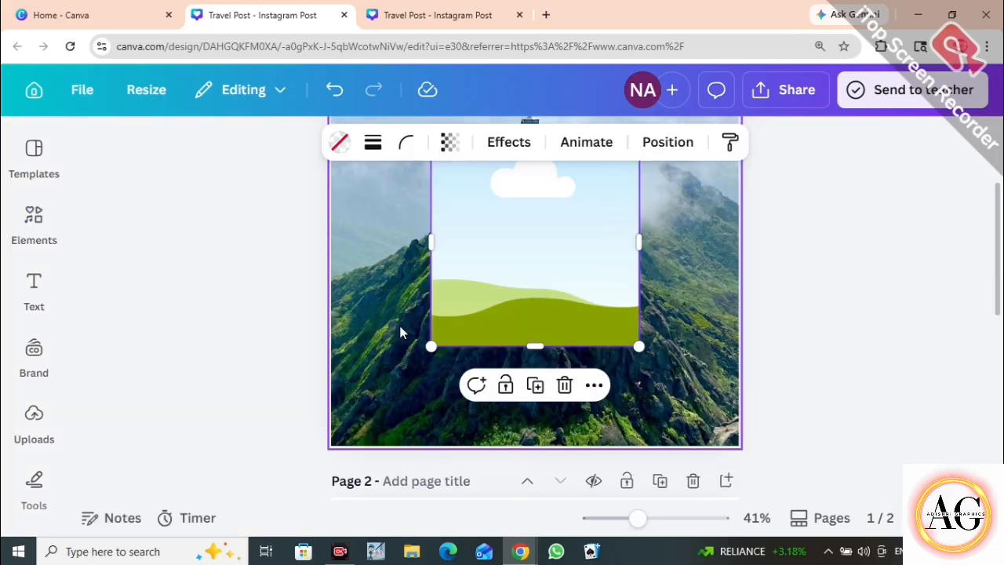
Shrink the rounded square frame to a small thumbnail and place it on the lower part of the mountain on page 1.
drag(637, 216, 506, 345)
click(792, 380)
scroll(629, 345, down, 2)
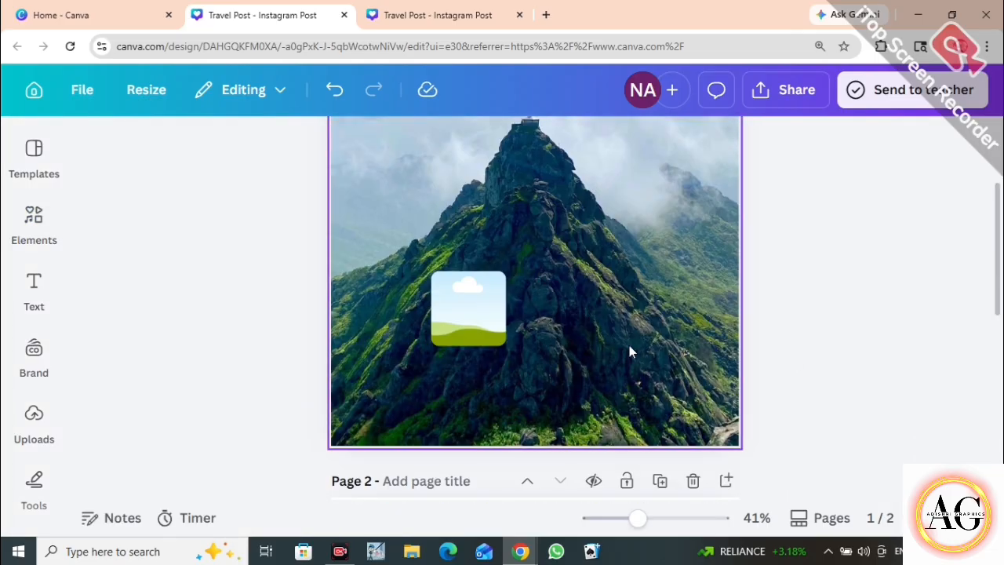
drag(481, 313, 555, 331)
drag(581, 290, 590, 332)
Duplicate the small rounded frame twice and line up the three frames in a horizontal row across the lower right of the design.
click(539, 260)
click(624, 259)
click(599, 333)
drag(698, 335, 697, 335)
click(854, 324)
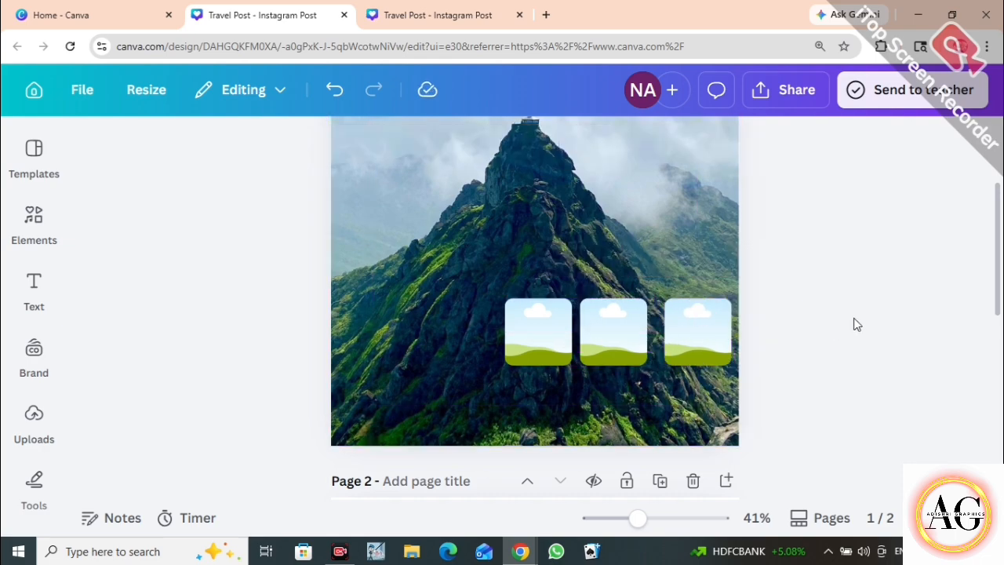
Move the middle frame so it sits midway between the outer two frames, with equal gaps of 33.
key(ctrl+plus)
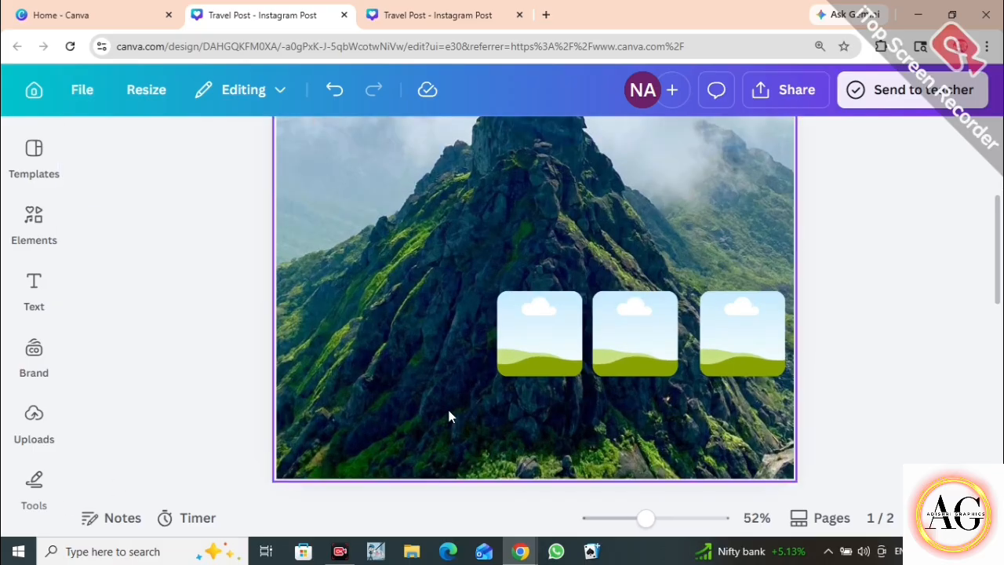
drag(621, 343, 627, 337)
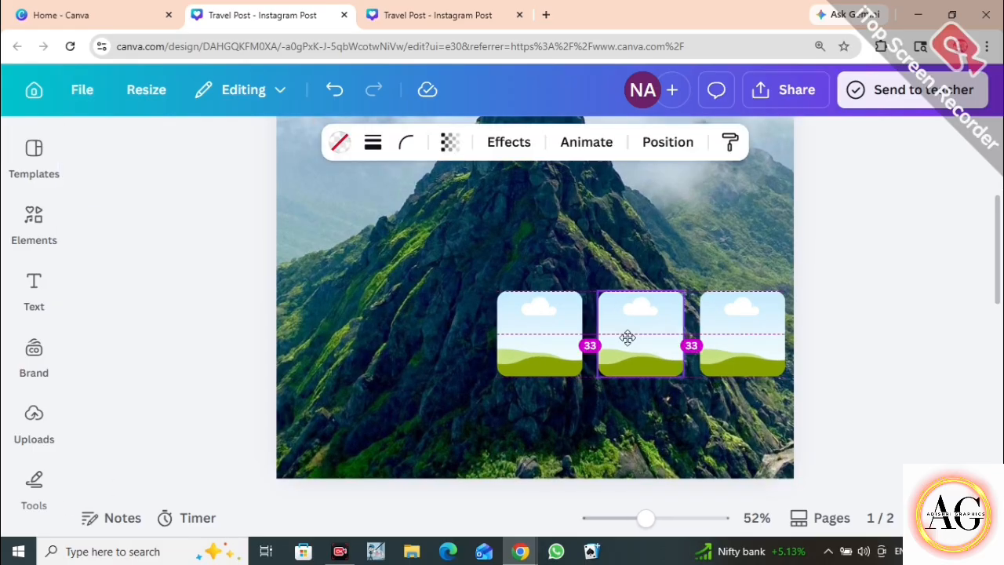
drag(742, 353, 743, 351)
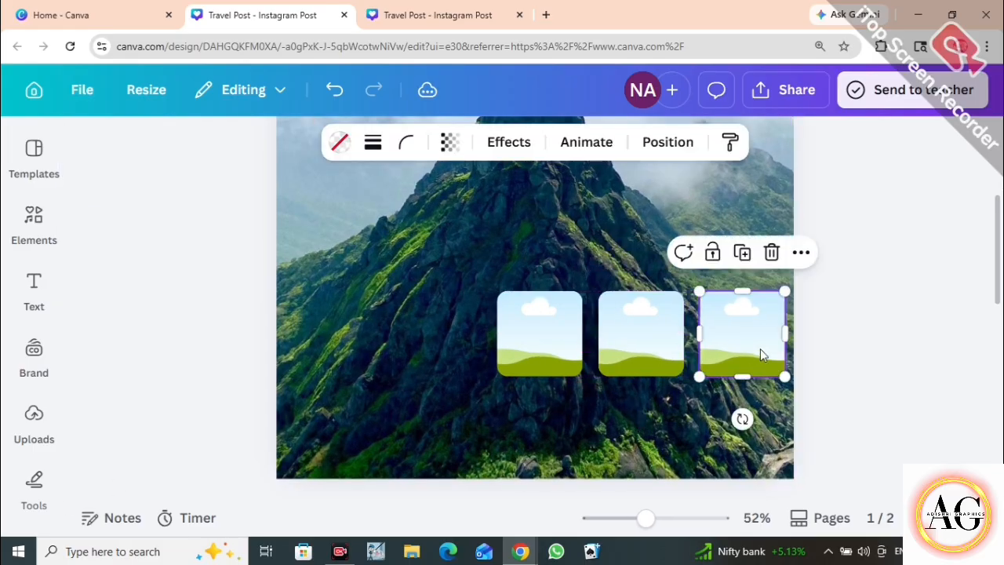
drag(639, 351, 637, 352)
click(834, 360)
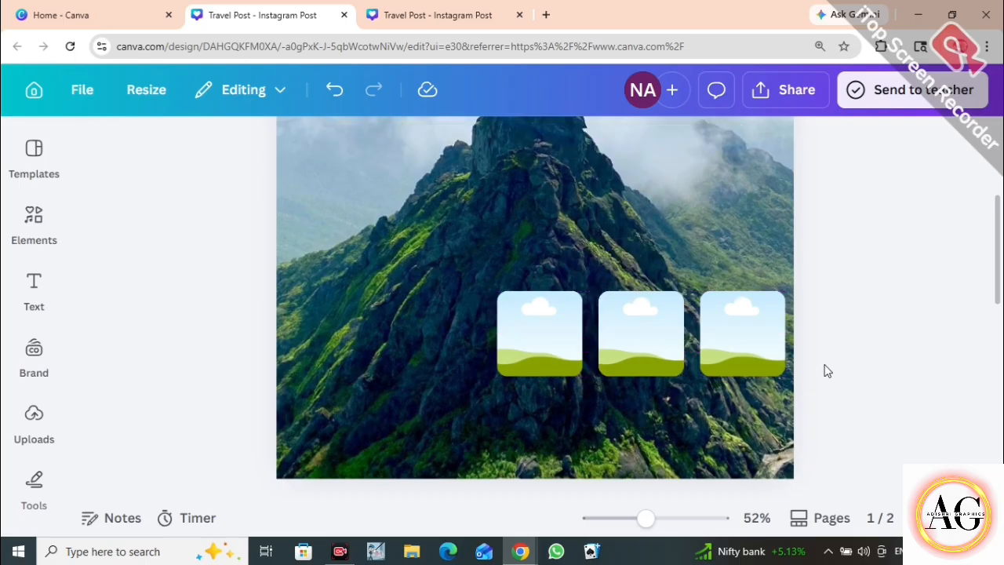
Fill the left frame with the uploaded lion photo and the middle frame with the uploaded blue-sky temple photo.
click(35, 436)
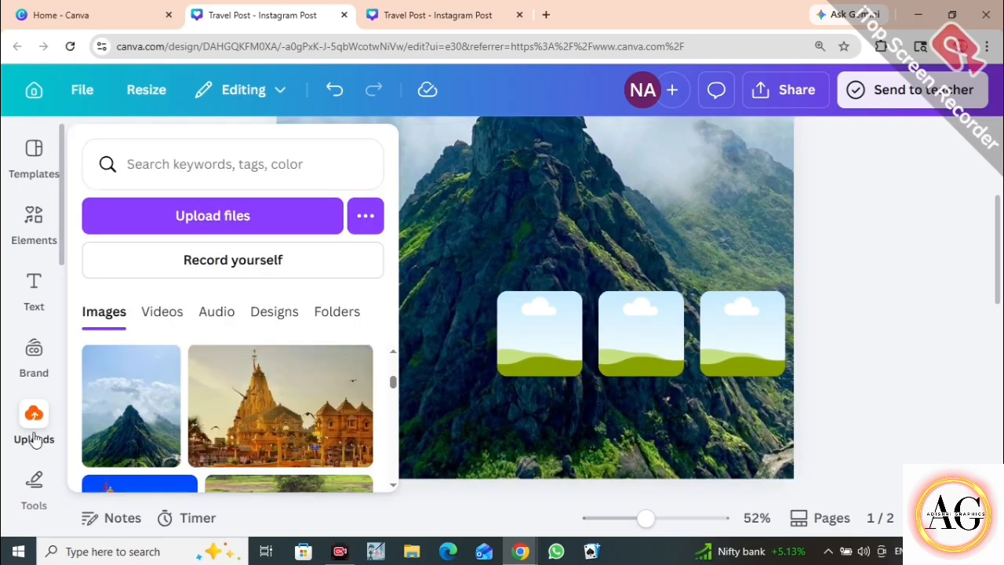
scroll(157, 408, down, 5)
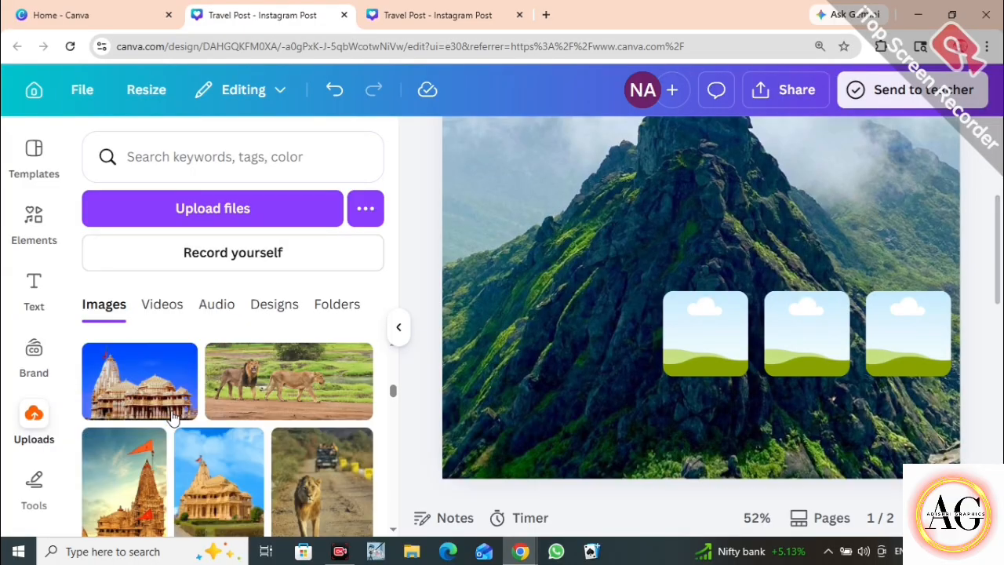
scroll(172, 418, up, 2)
drag(352, 384, 695, 338)
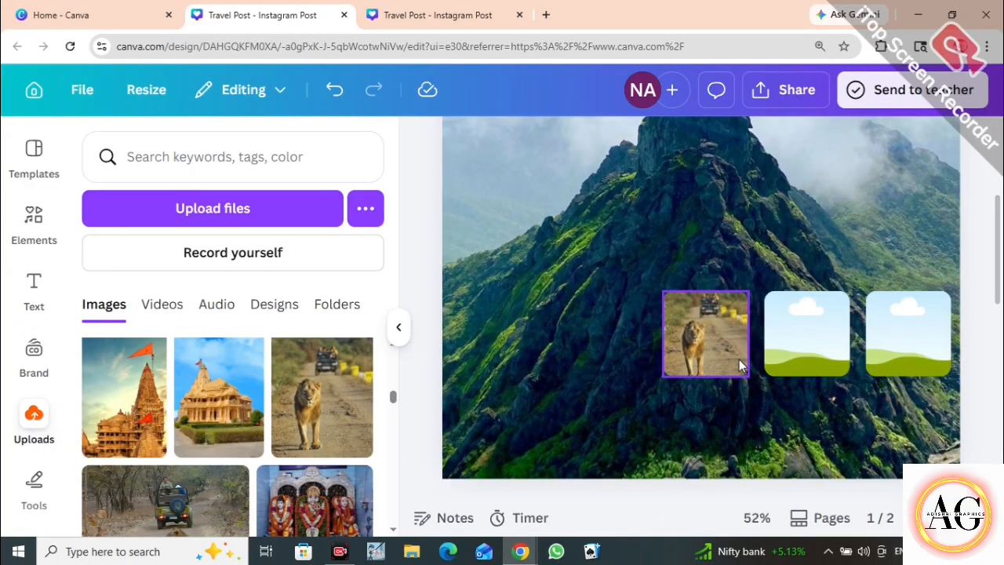
click(212, 421)
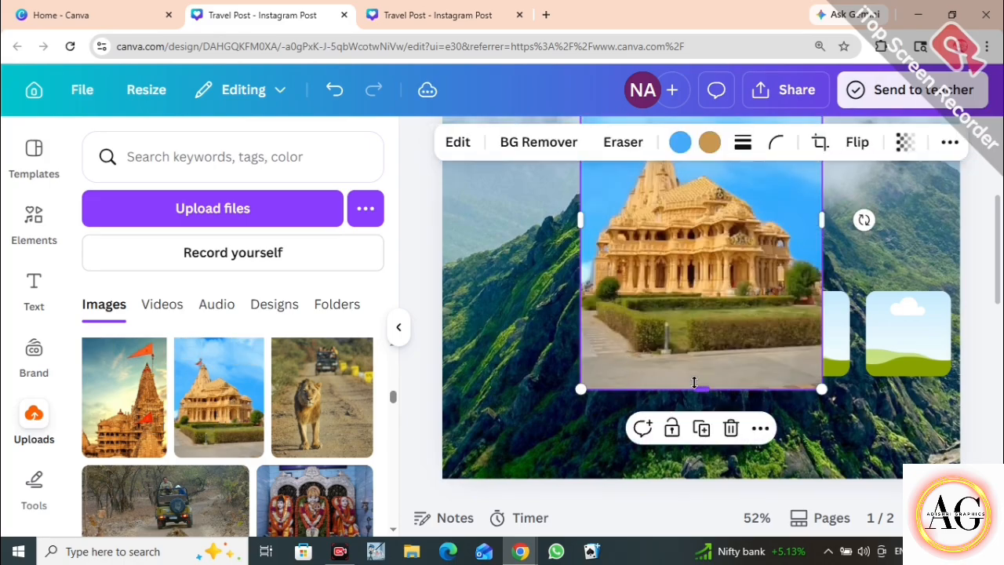
drag(699, 383, 816, 345)
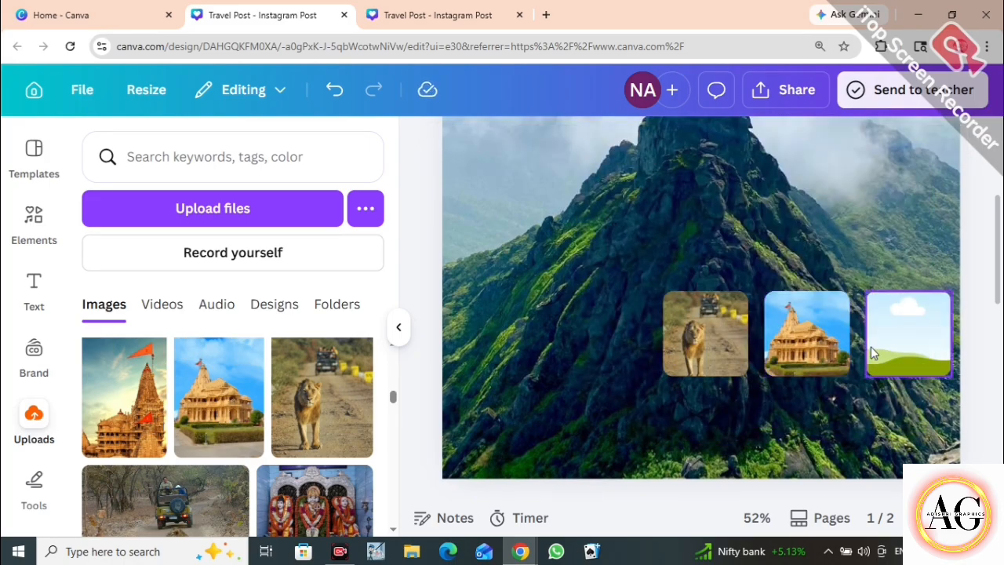
Add the uploaded photo of the temple with orange flags, shrink it, and place it in the right frame.
click(915, 345)
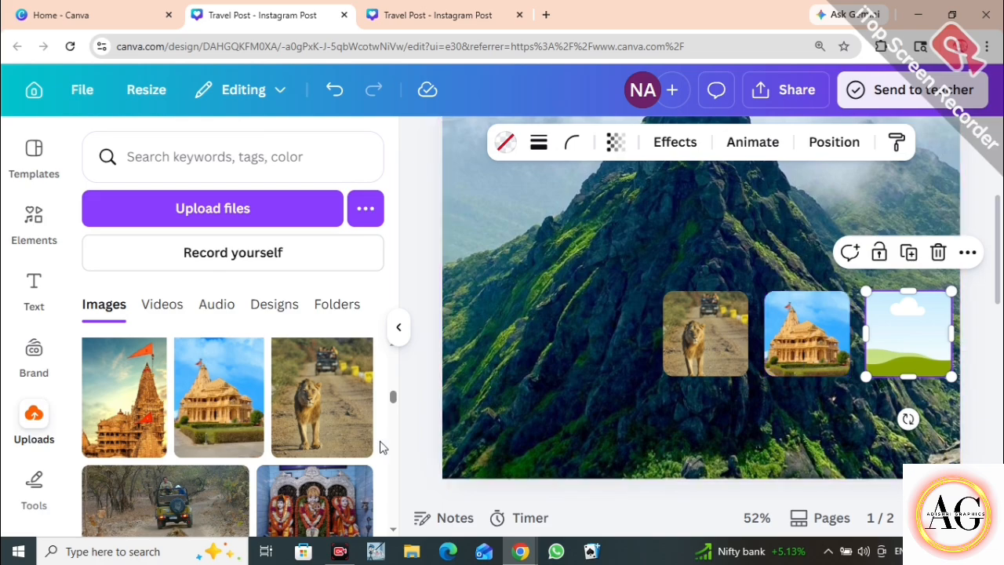
click(119, 412)
scroll(681, 310, up, 2)
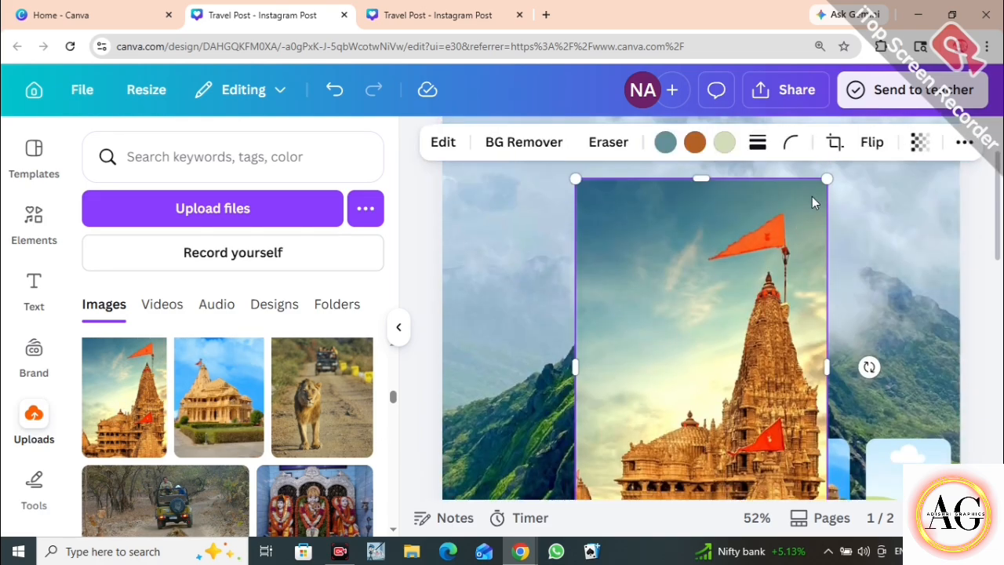
drag(827, 178, 692, 383)
scroll(682, 353, down, 3)
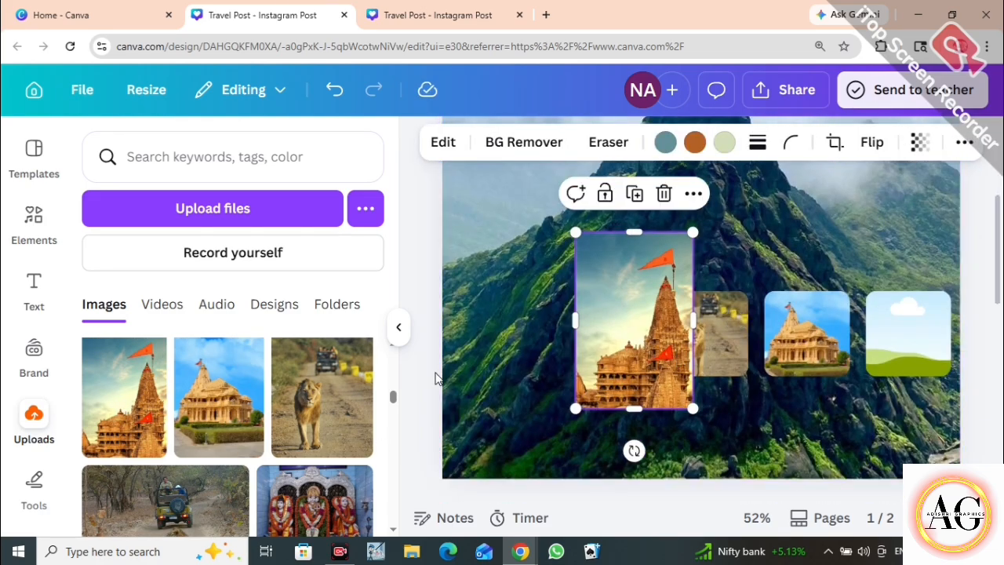
click(399, 327)
drag(470, 329, 742, 337)
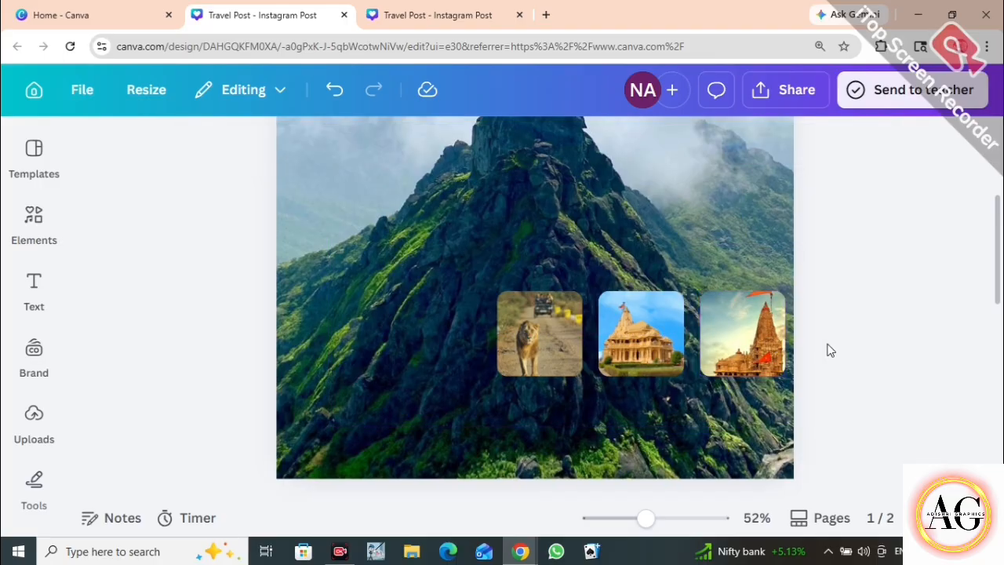
Shift the lion photo slightly upward within its frame so the whole lion fits inside the crop.
drag(645, 519, 657, 519)
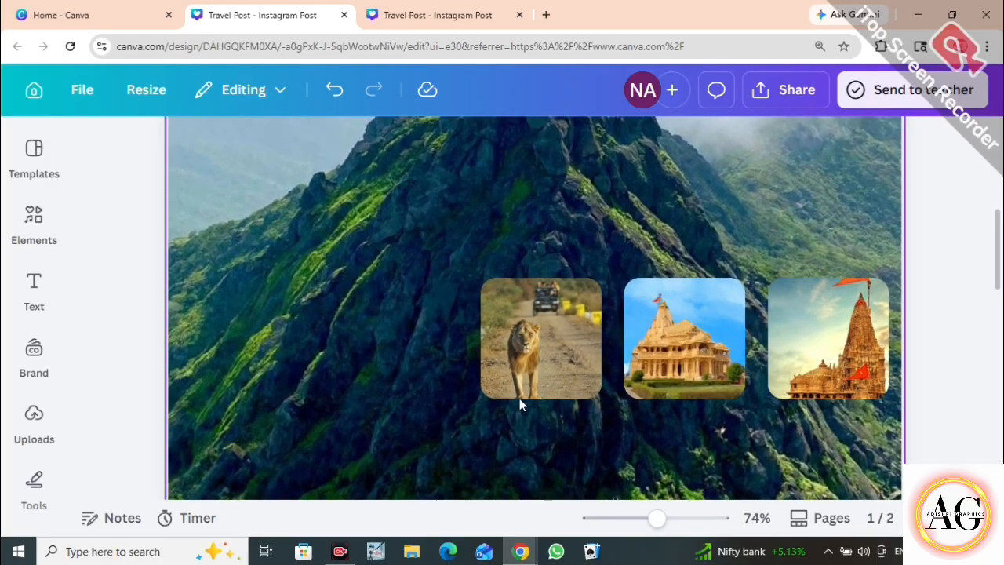
double_click(533, 355)
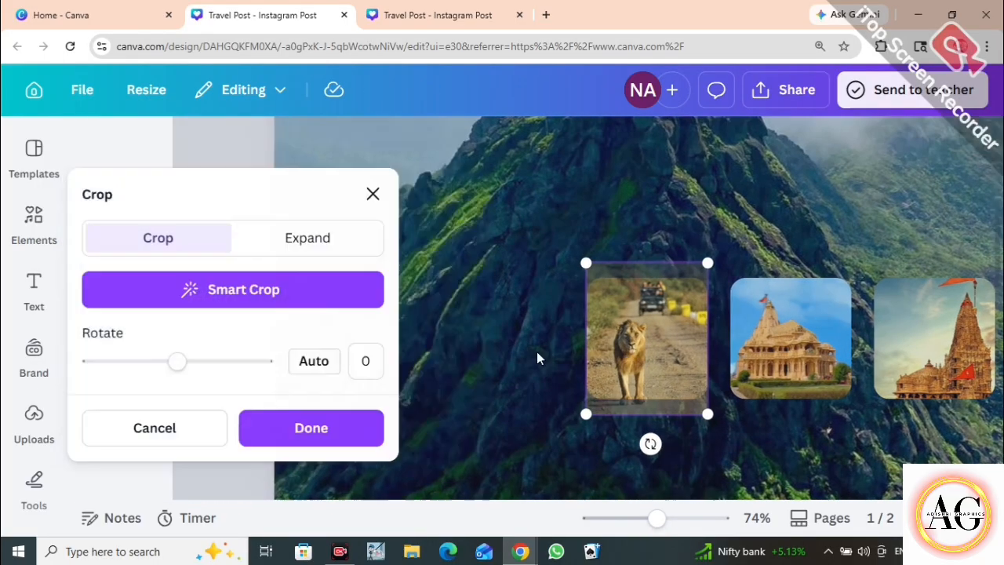
drag(793, 348, 792, 343)
click(858, 428)
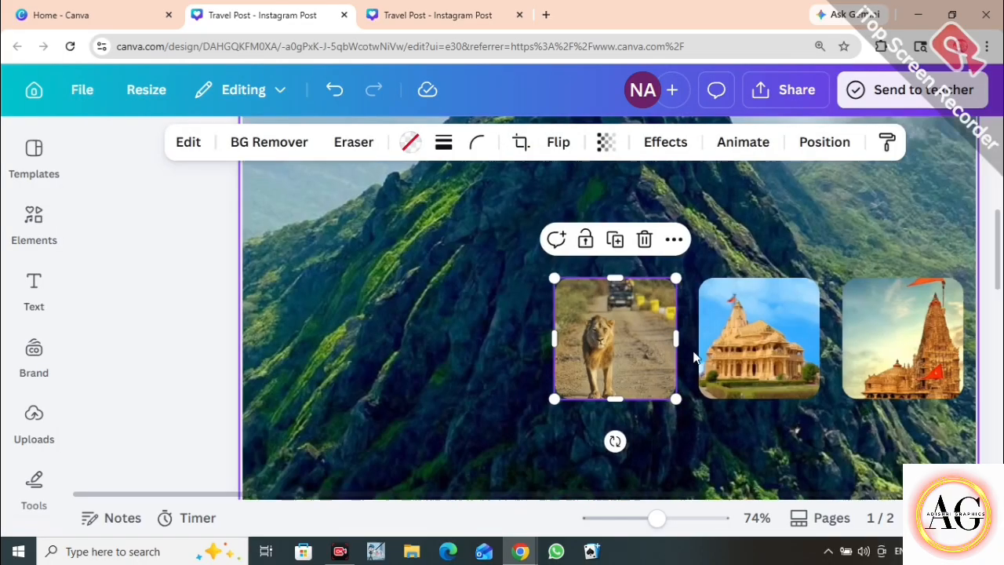
Enlarge the blue-sky temple photo slightly within the middle frame and reposition it so the temple is centred.
double_click(695, 346)
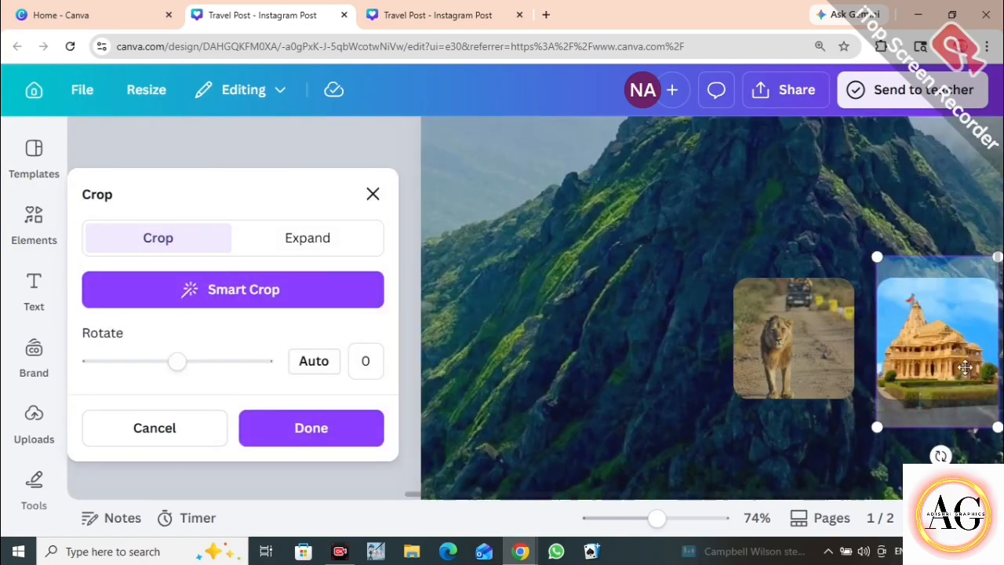
drag(949, 373, 948, 375)
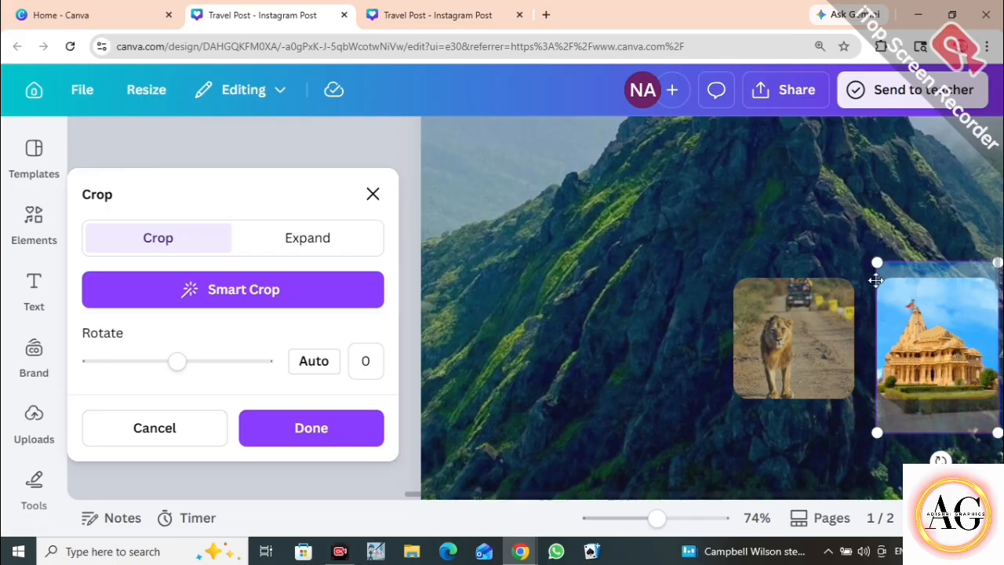
drag(876, 262, 938, 332)
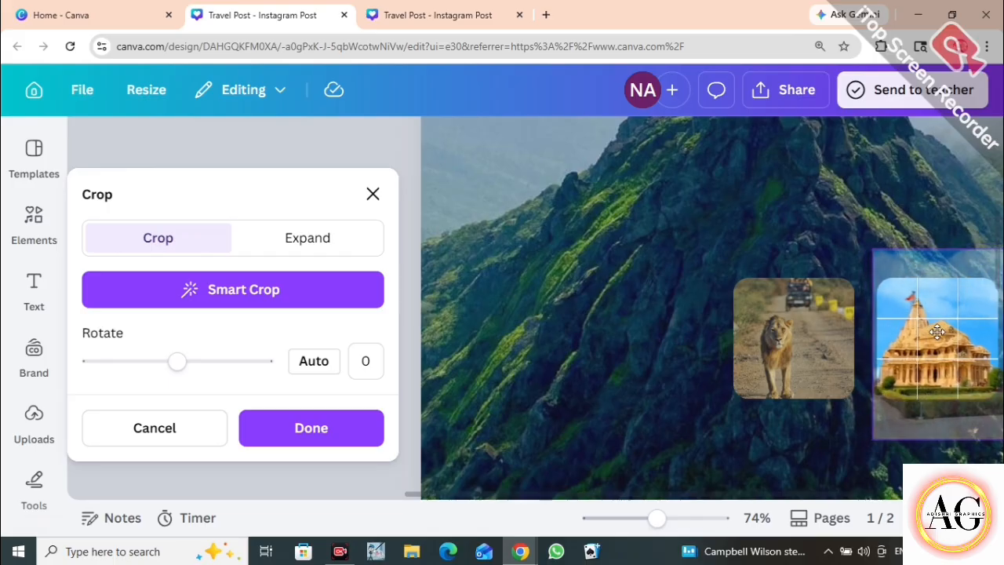
click(669, 367)
Shift the orange-flag temple photo upward within the right frame so the temple building fills the crop.
double_click(862, 362)
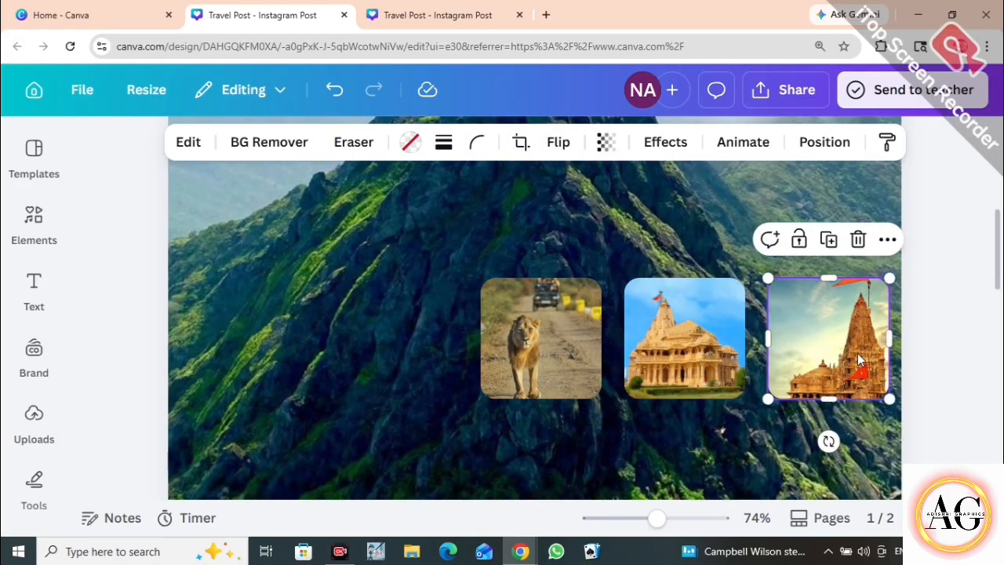
scroll(774, 494, right, 4)
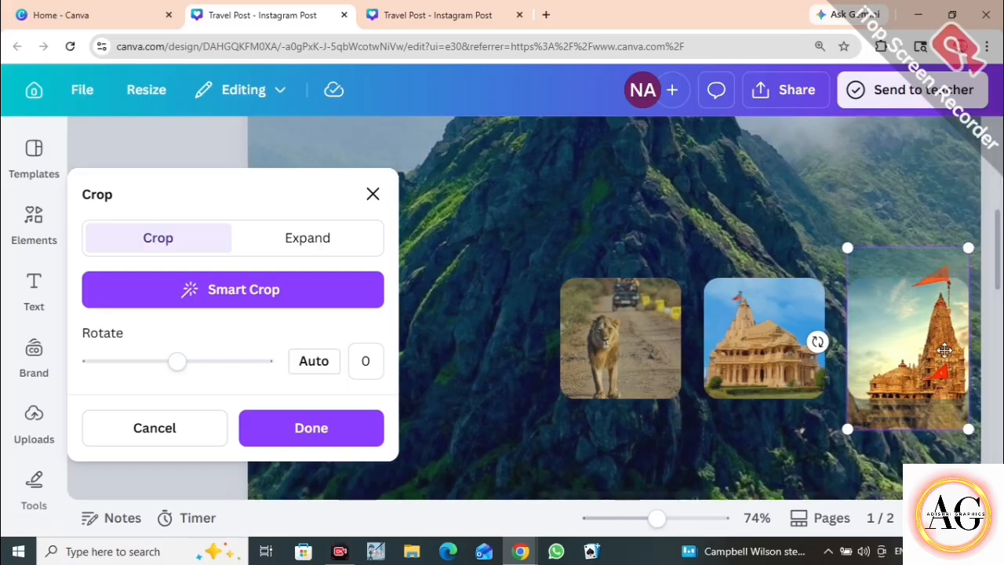
drag(944, 346, 928, 300)
click(991, 319)
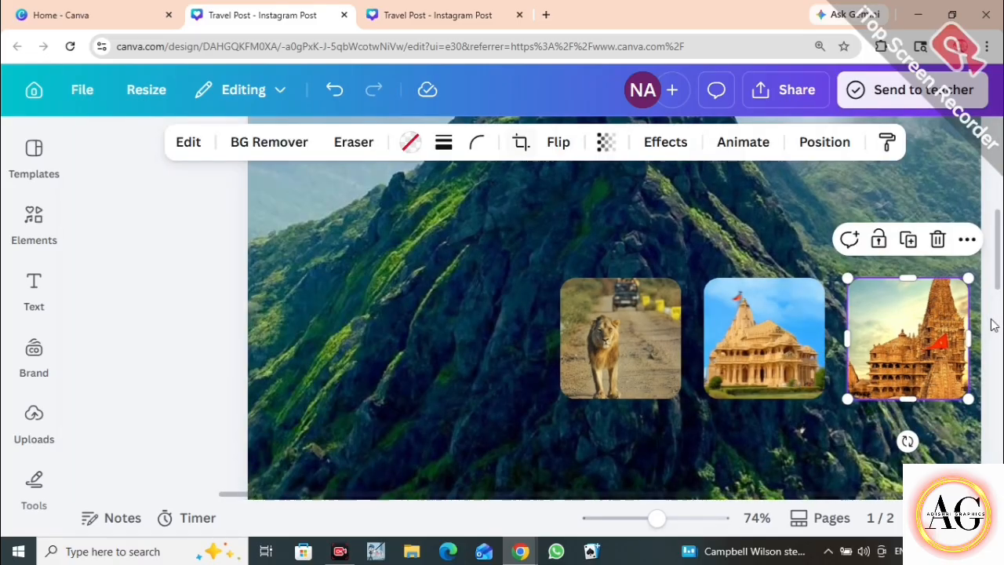
click(947, 332)
double_click(852, 360)
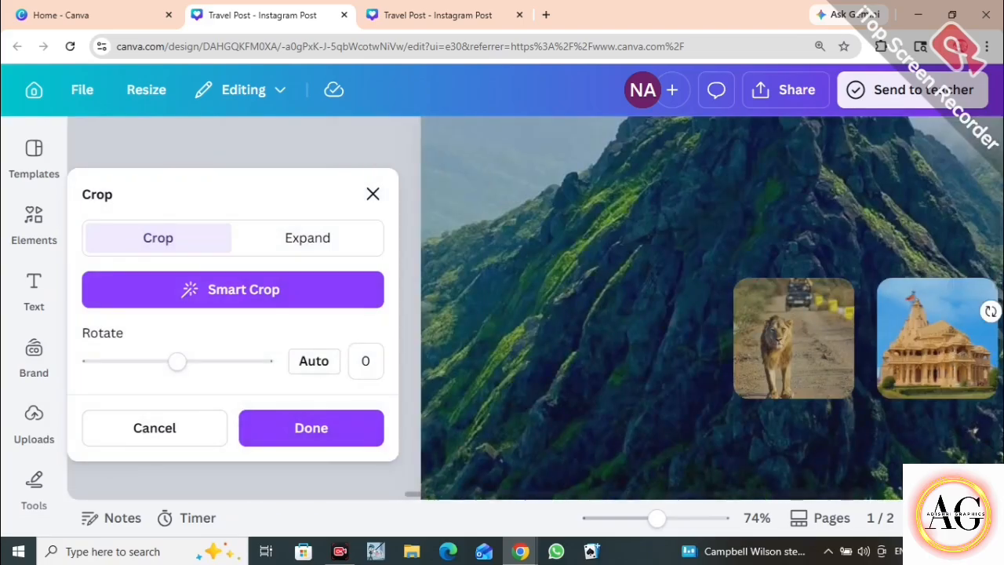
drag(853, 496, 1003, 453)
drag(904, 366, 915, 336)
scroll(1002, 355, down, 2)
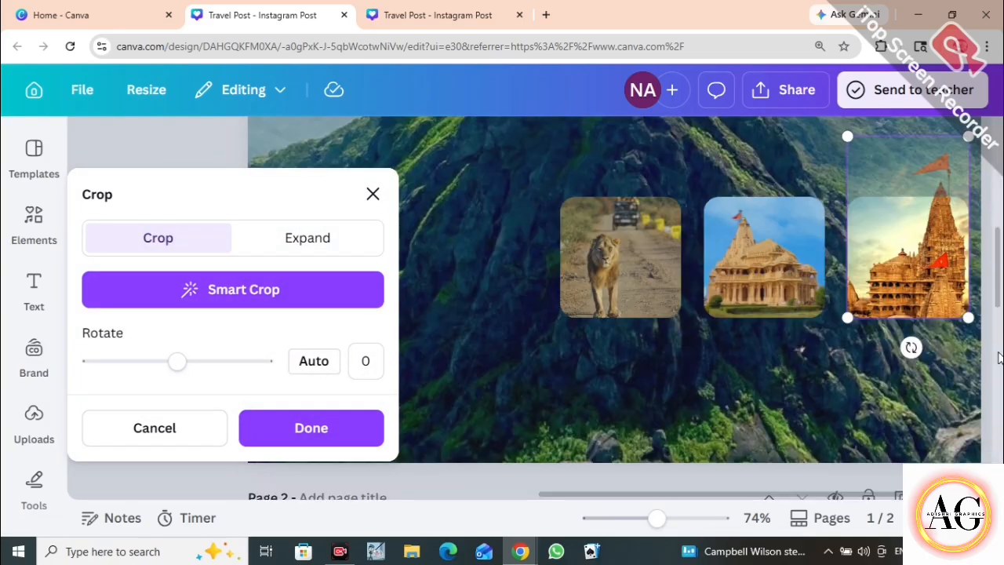
click(373, 197)
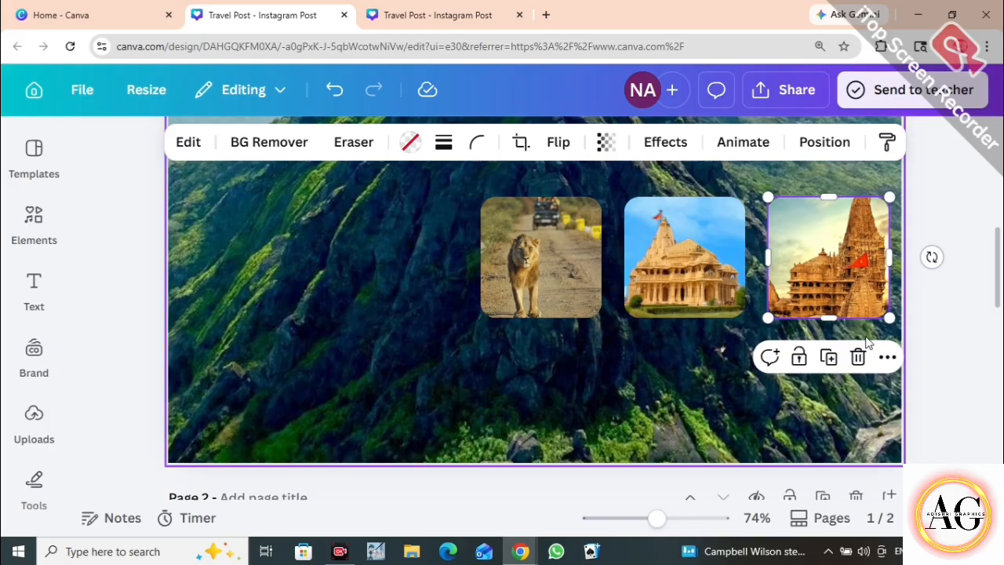
click(921, 335)
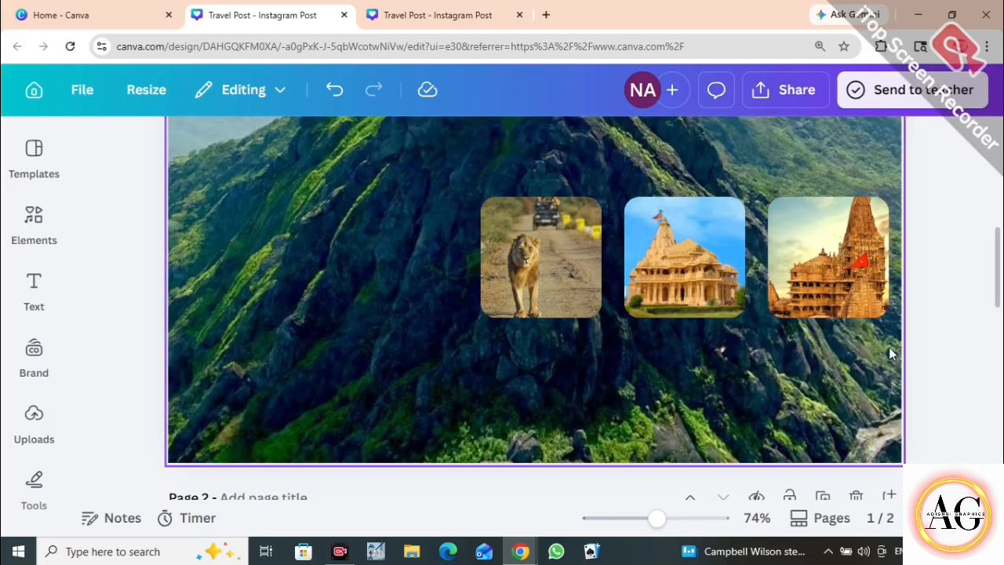
Give the lion photo's frame a solid white border with a stroke weight of 4.
click(552, 302)
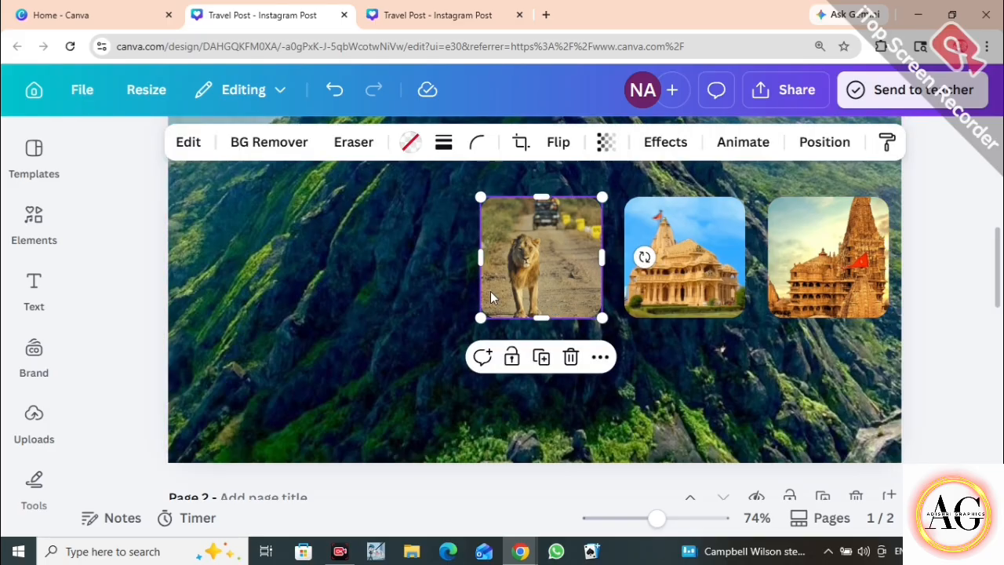
click(444, 145)
click(392, 198)
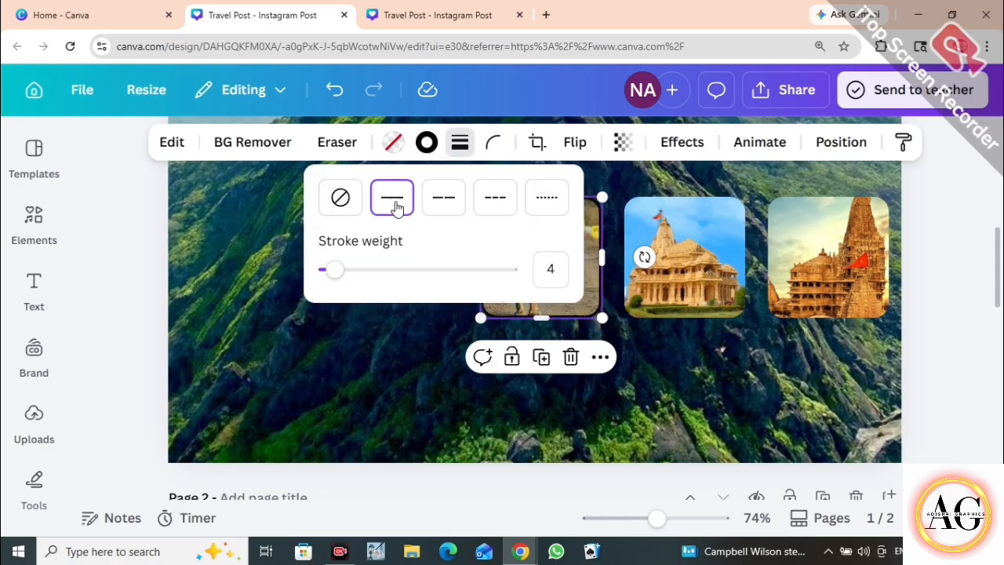
drag(335, 268, 334, 267)
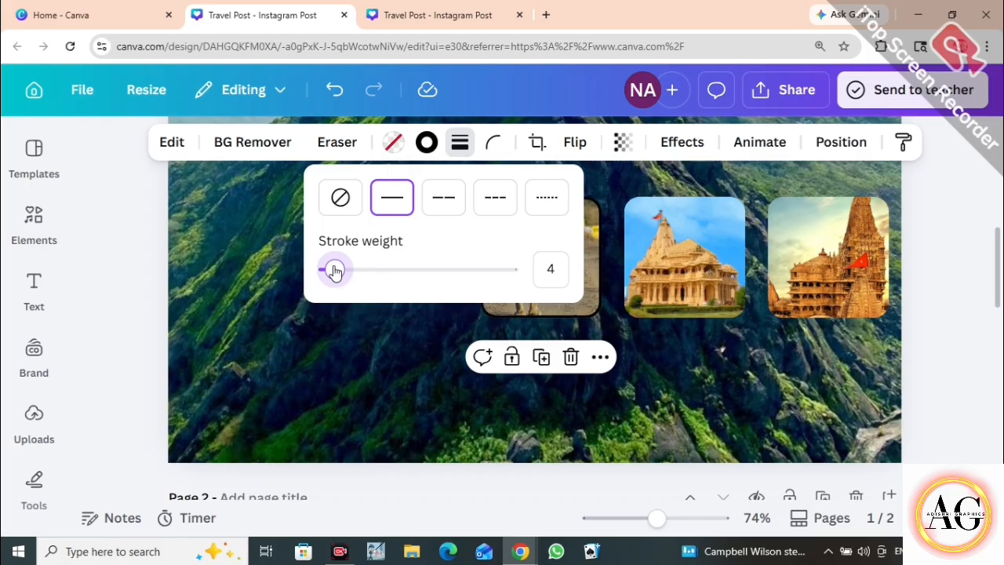
click(426, 144)
click(312, 329)
click(522, 238)
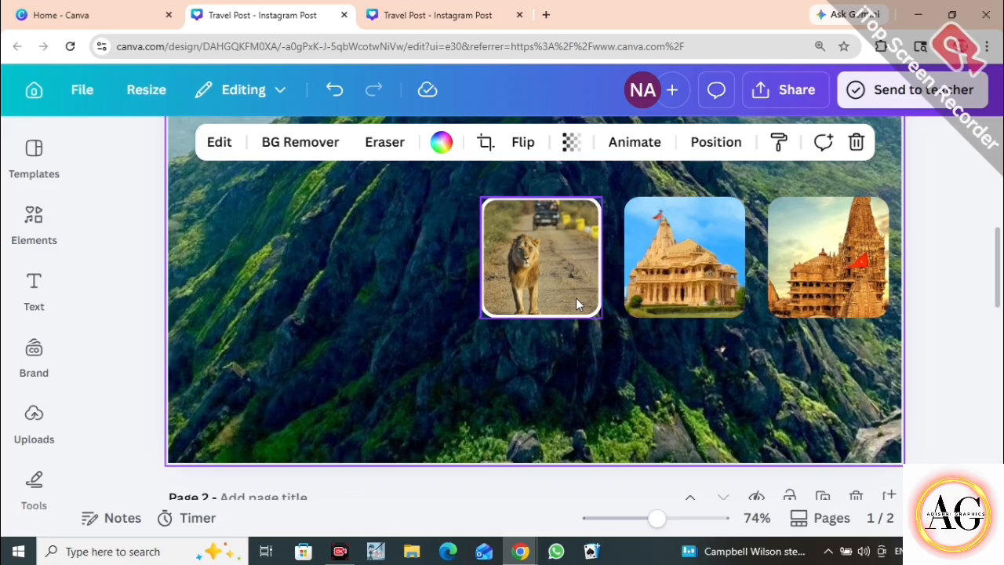
Copy the lion frame's border style onto the middle temple frame.
click(576, 300)
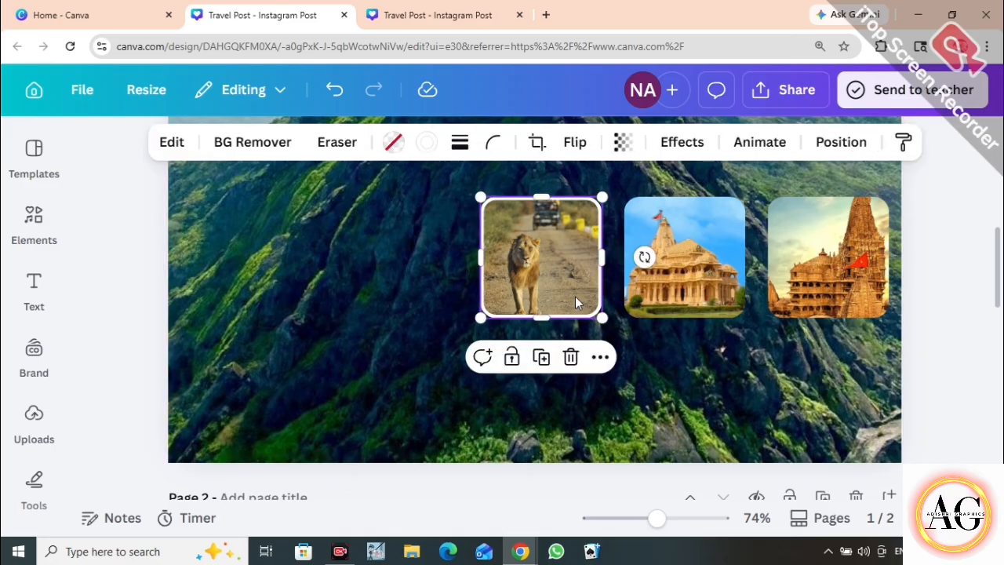
click(906, 149)
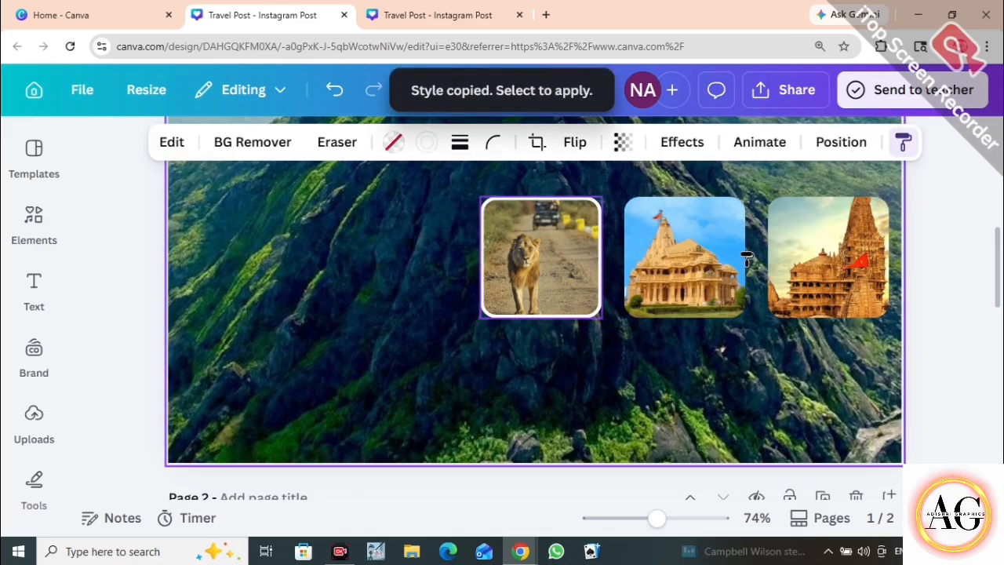
click(691, 271)
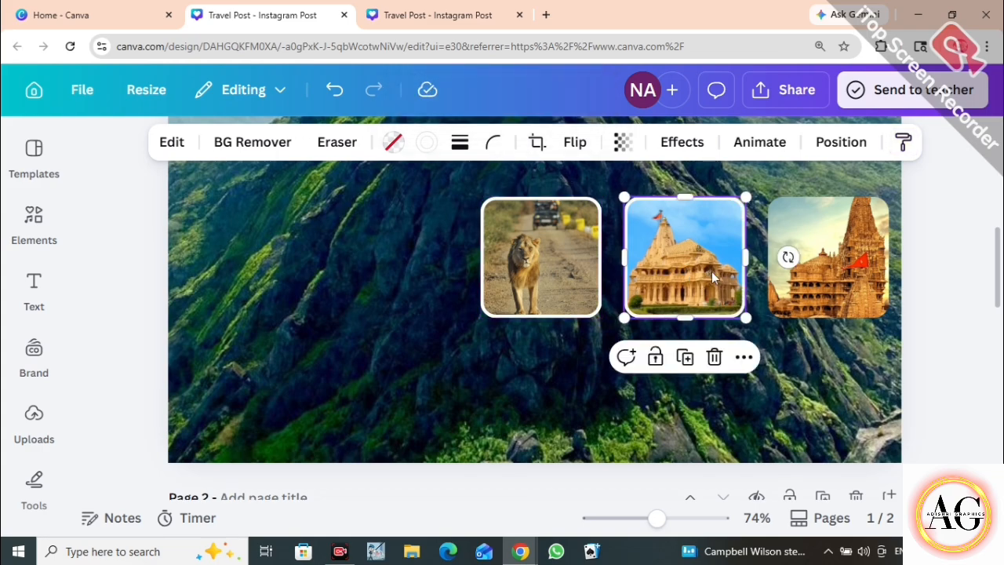
Copy the middle temple frame's white border style onto the orange-flag temple frame.
click(802, 283)
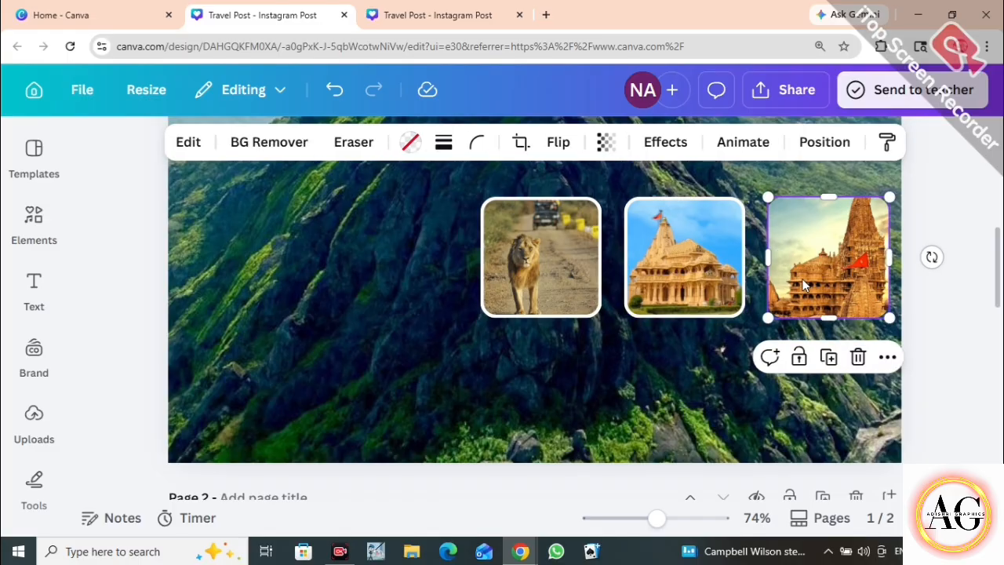
click(707, 269)
click(905, 144)
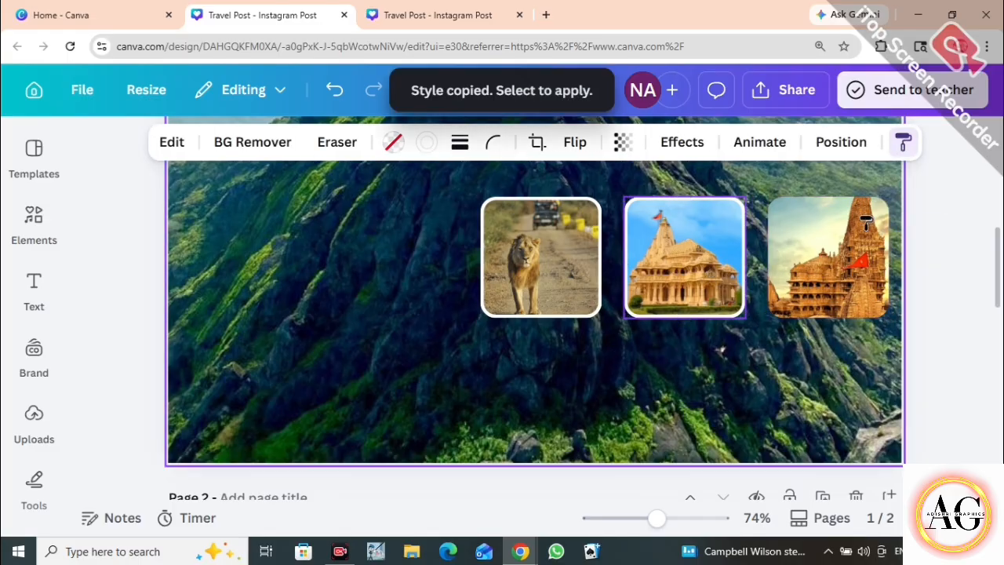
click(832, 260)
click(951, 308)
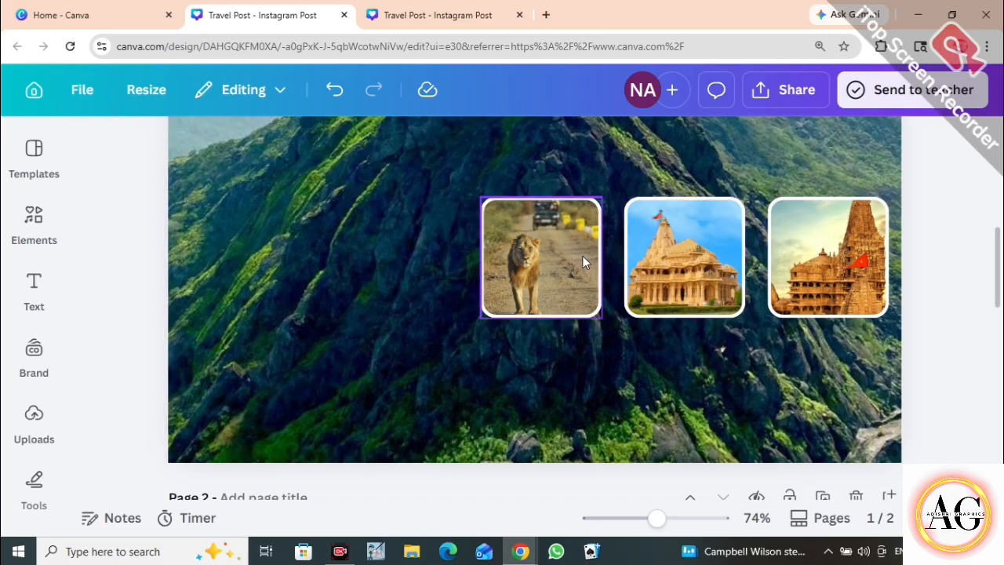
click(646, 365)
mouse_move(655, 518)
mouse_down()
mouse_move(635, 518)
mouse_move(657, 527)
mouse_move(635, 518)
mouse_move(658, 518)
mouse_up()
click(771, 315)
scroll(772, 318, up, 2)
scroll(773, 321, down, 2)
scroll(562, 314, down, 2)
scroll(607, 366, up, 1)
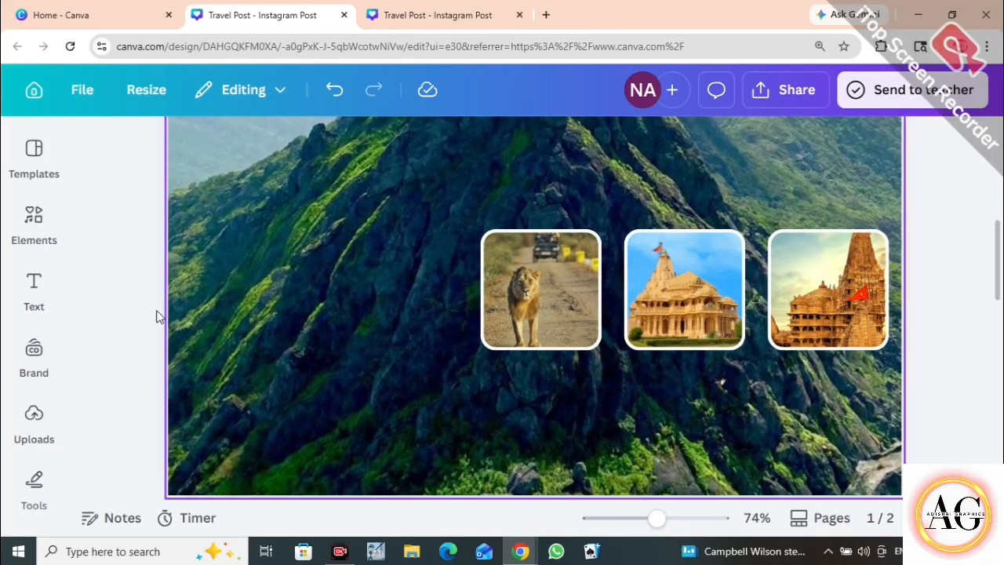
Search the elements for "shapes", show all the shape results and insert the plain rectangle on the first page.
click(32, 219)
click(154, 156)
key(BackSpace)
key(BackSpace)
key(BackSpace)
key(BackSpace)
key(BackSpace)
key(BackSpace)
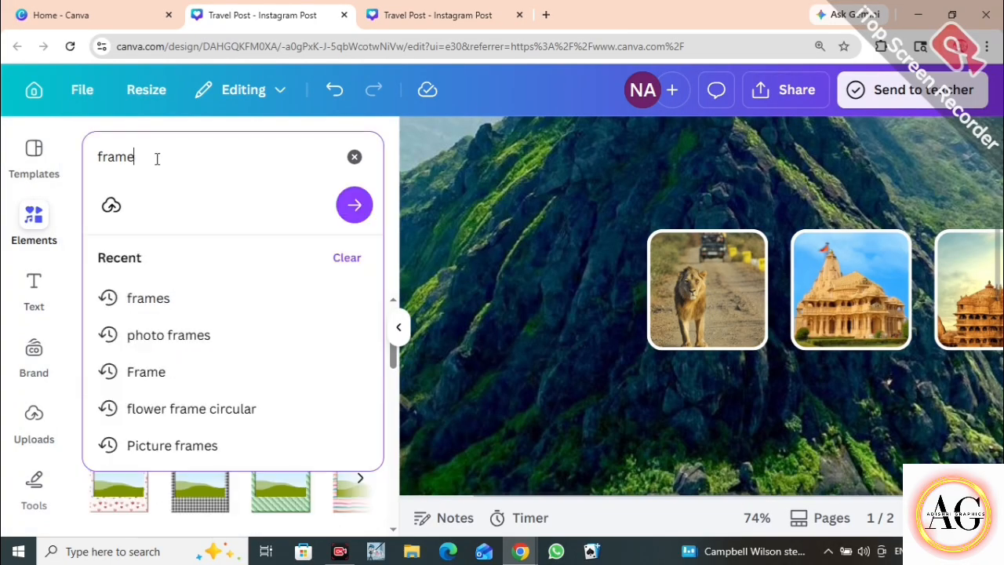
text(shapes)
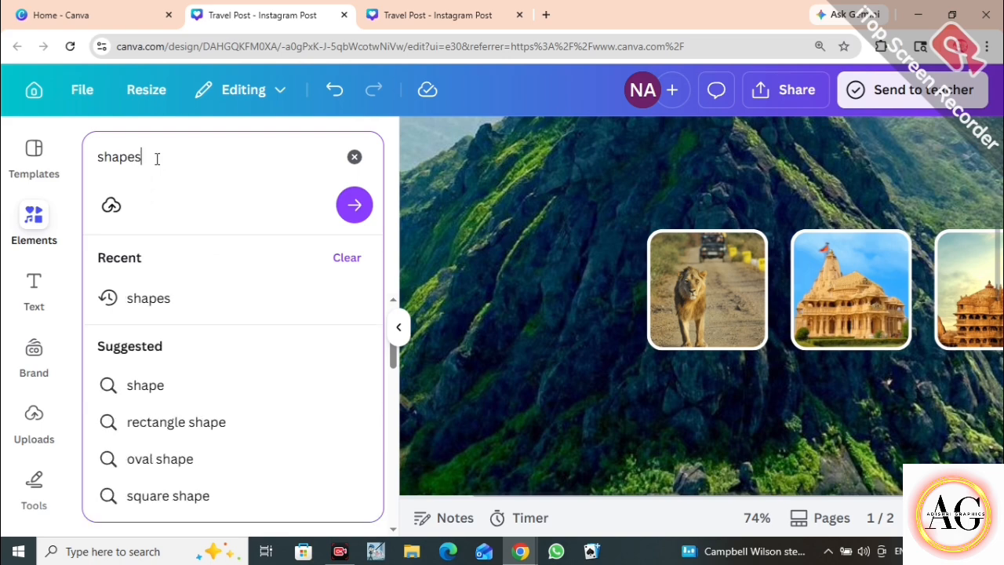
key(Return)
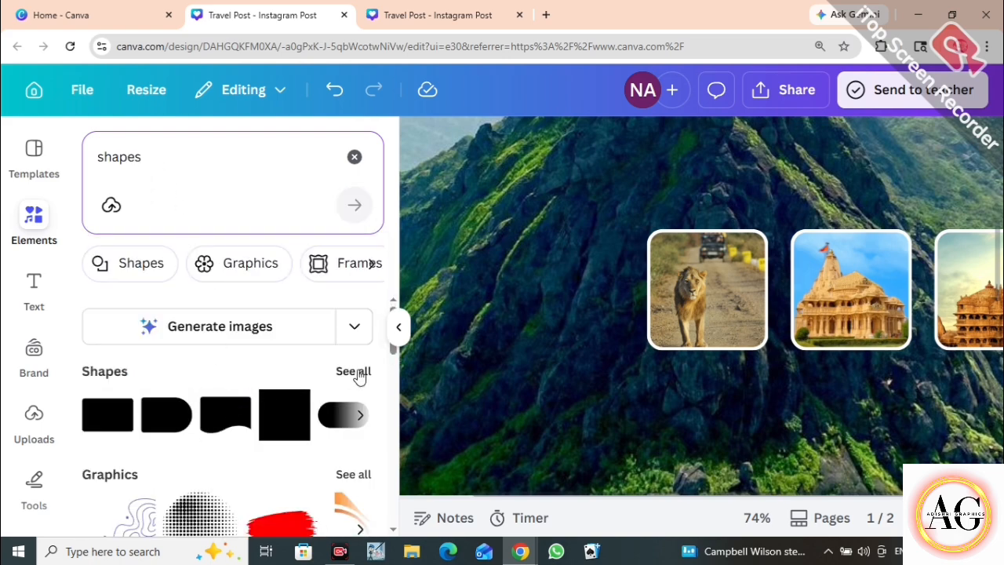
click(364, 379)
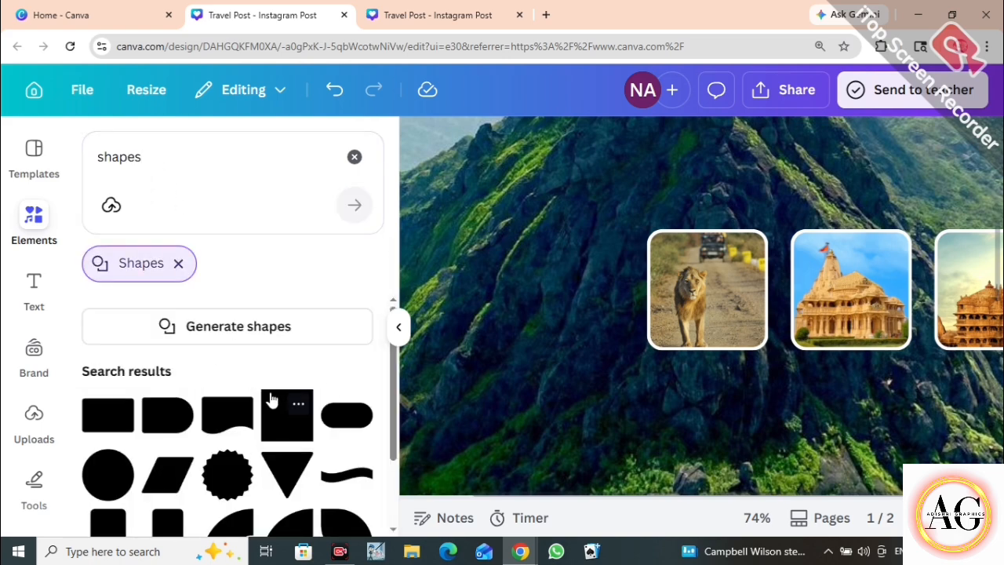
click(94, 355)
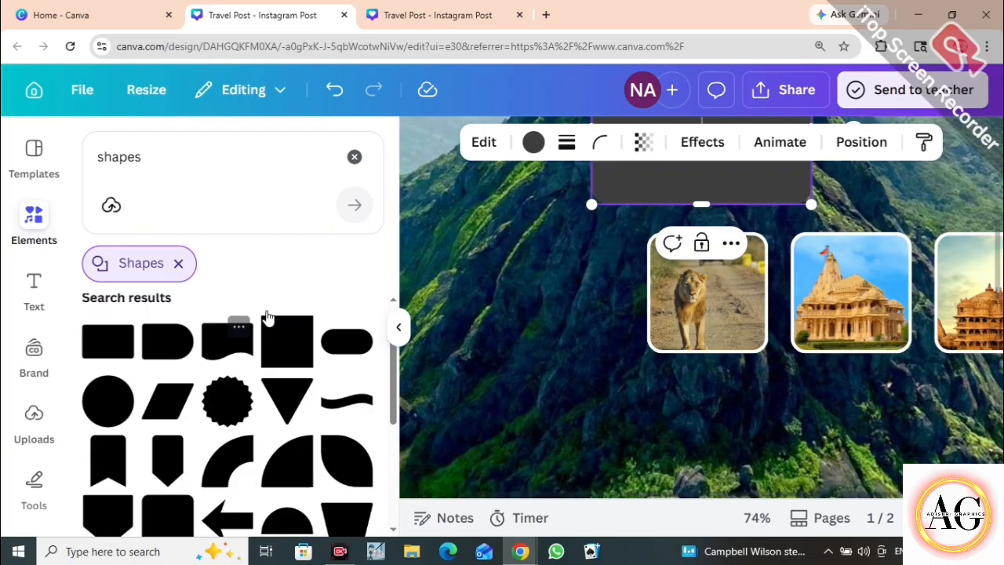
Shrink the dark rectangle into a thin horizontal bar just below the lion photo.
click(400, 328)
drag(484, 182, 411, 333)
drag(653, 523, 648, 522)
drag(482, 237, 558, 372)
click(556, 366)
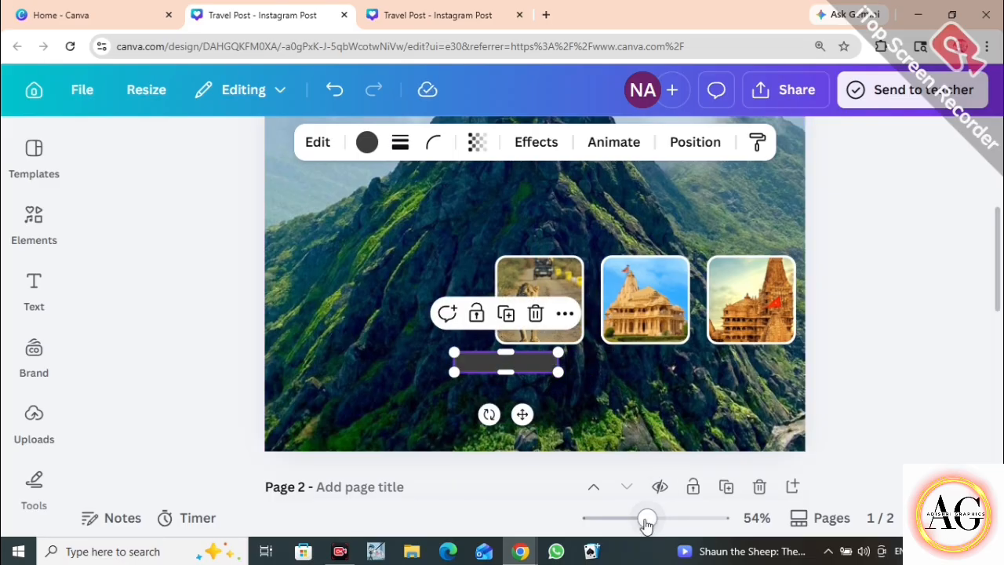
Fit the bar to the lion frame's width and place it over the frame's lower edge.
drag(646, 524, 655, 519)
click(606, 444)
click(570, 379)
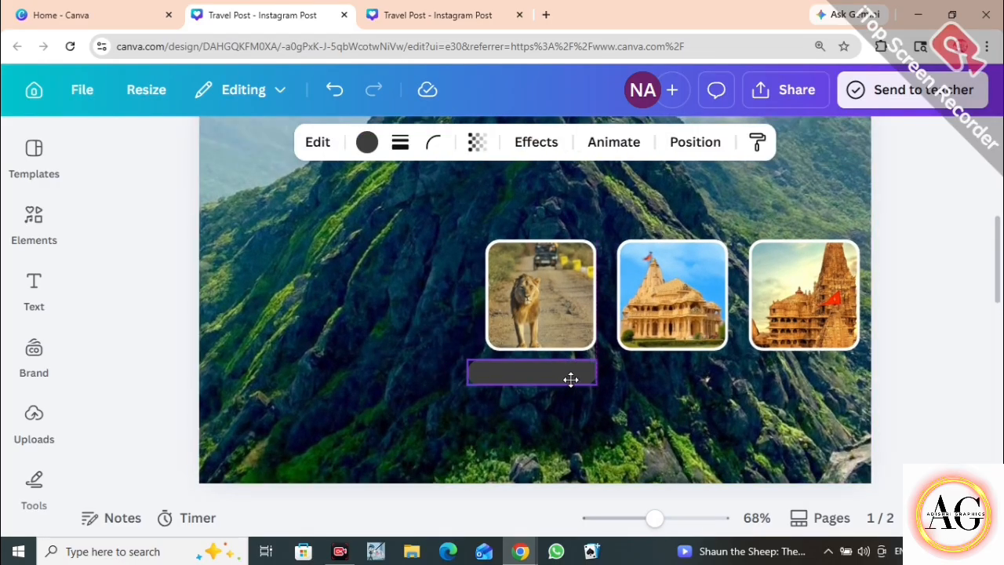
drag(570, 379, 578, 376)
drag(480, 385, 487, 380)
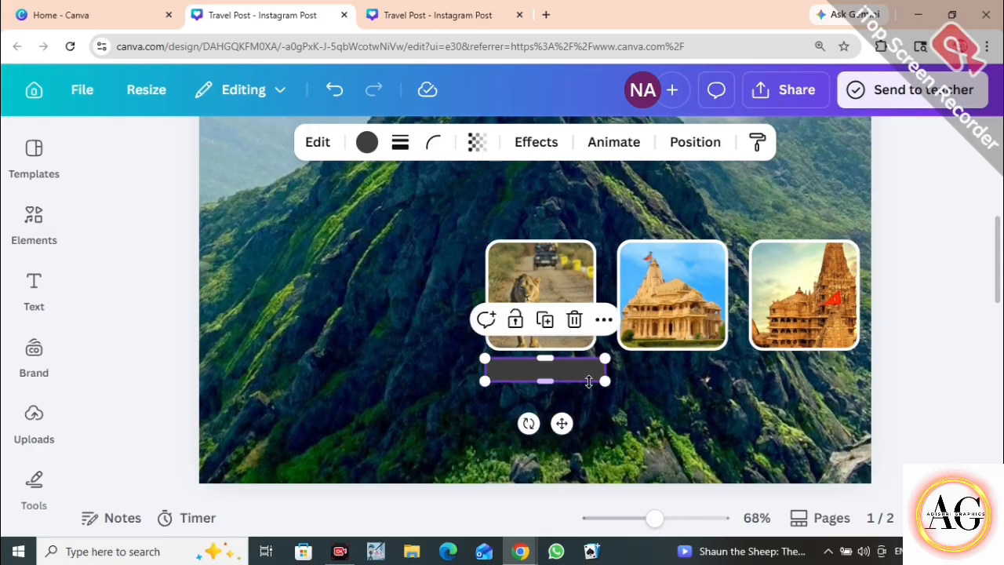
drag(605, 384, 578, 350)
click(598, 382)
Fill the bar under the lion photo with white and round its corners.
click(366, 142)
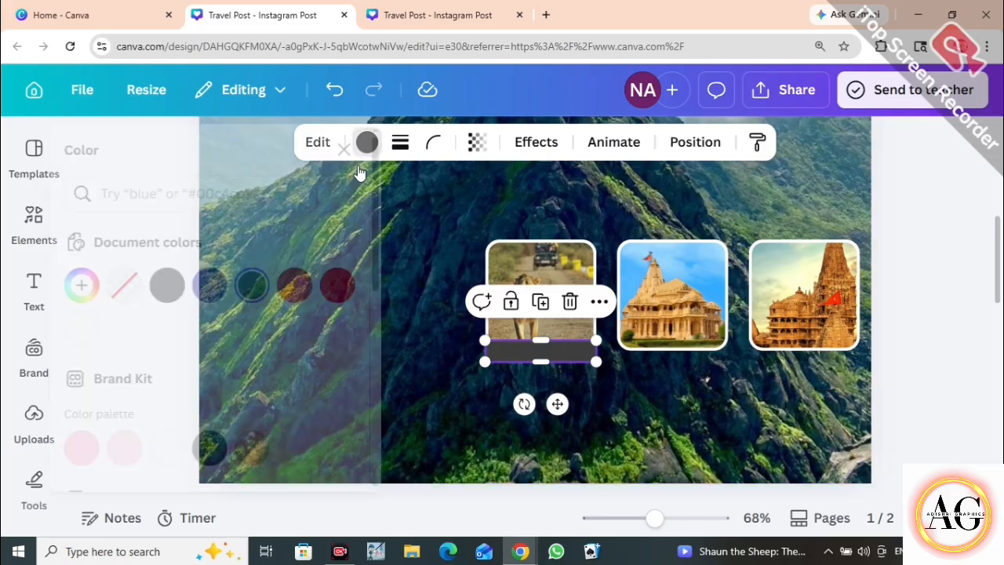
click(99, 372)
click(362, 194)
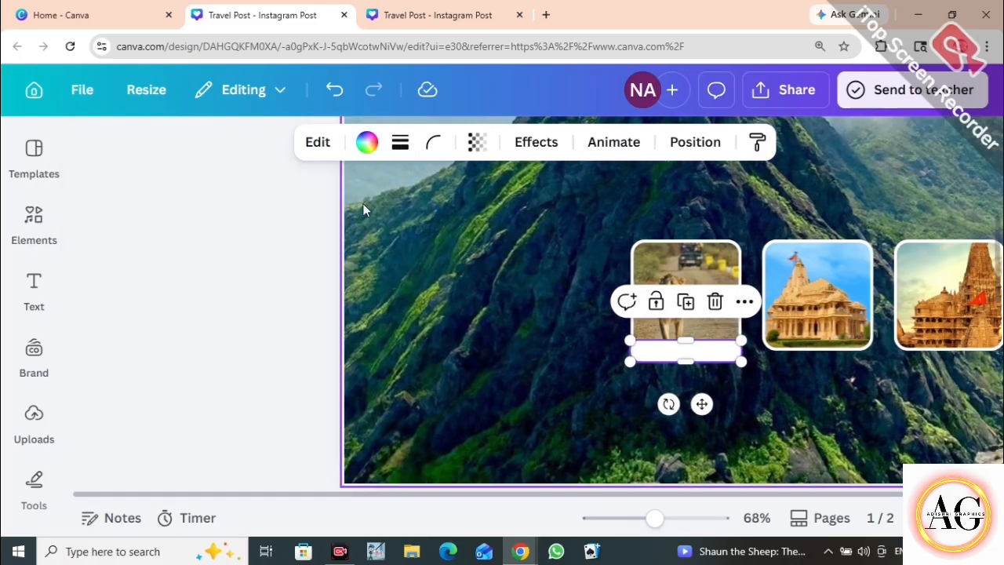
click(348, 339)
drag(654, 518, 664, 517)
click(550, 368)
Duplicate the white rounded bar onto the lower edges of the middle and orange-flag temple frames.
click(552, 313)
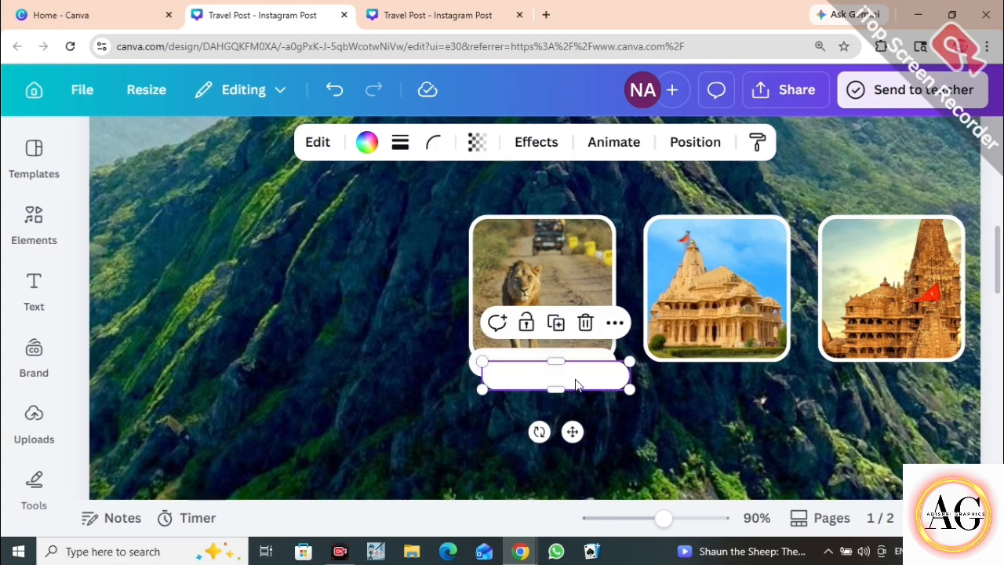
drag(573, 384, 730, 369)
click(720, 315)
click(853, 400)
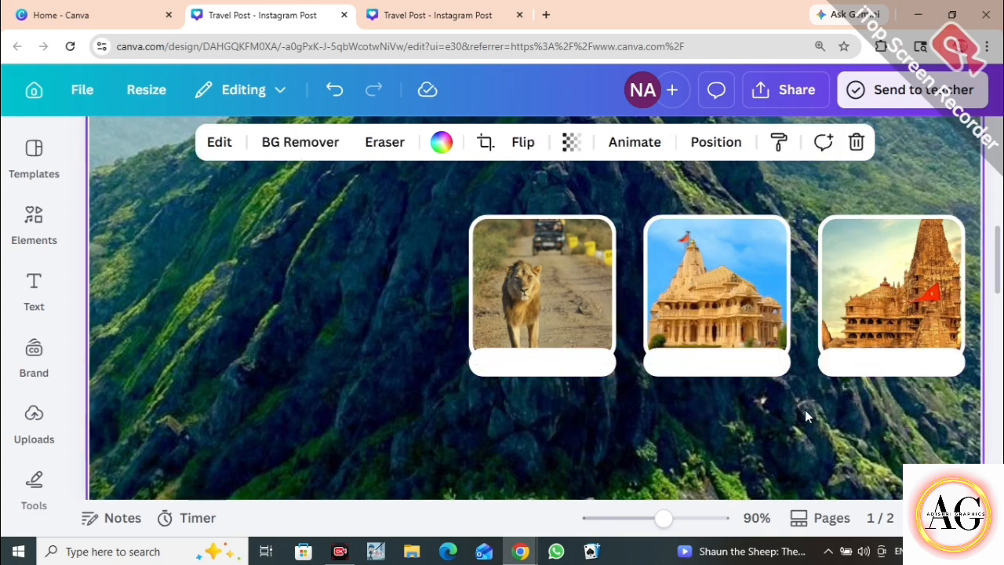
Try a solid border on the white bar under the lion photo.
click(538, 366)
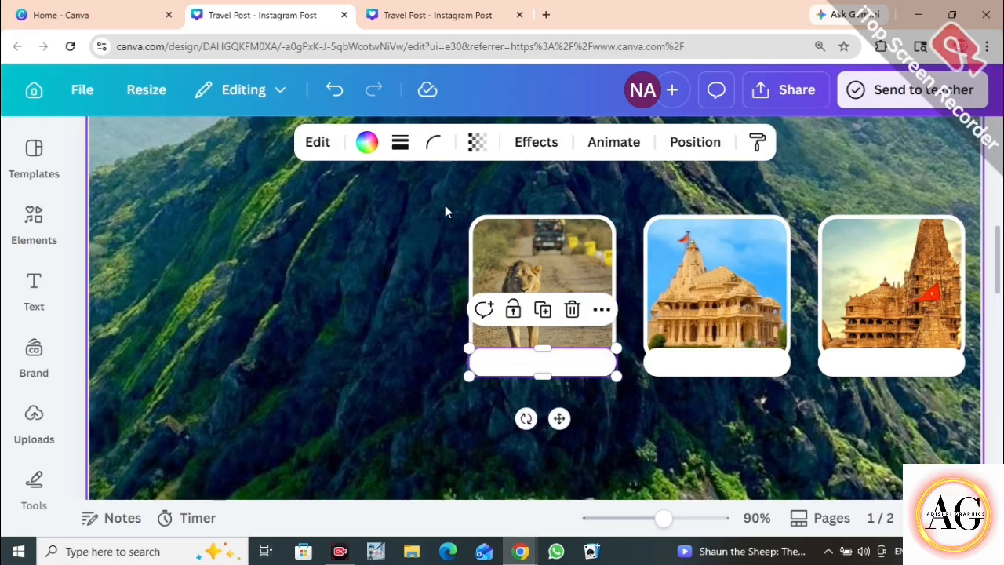
click(400, 142)
click(345, 206)
drag(291, 270, 290, 278)
click(296, 197)
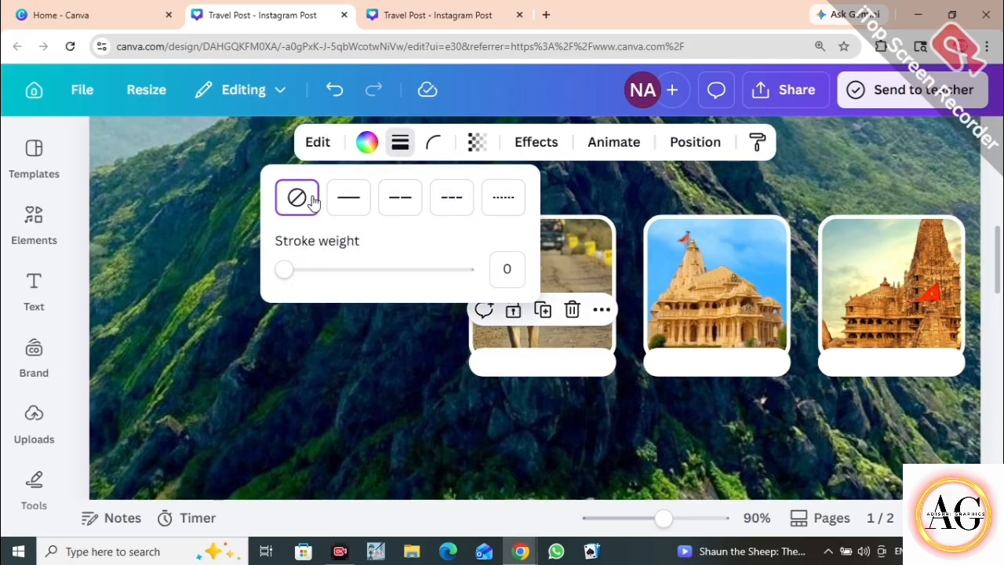
click(424, 400)
Copy the caption "गीर जंगल सफारी" from page 2 and place it on the white bar under the lion photo.
drag(662, 518, 653, 521)
scroll(628, 431, down, 5)
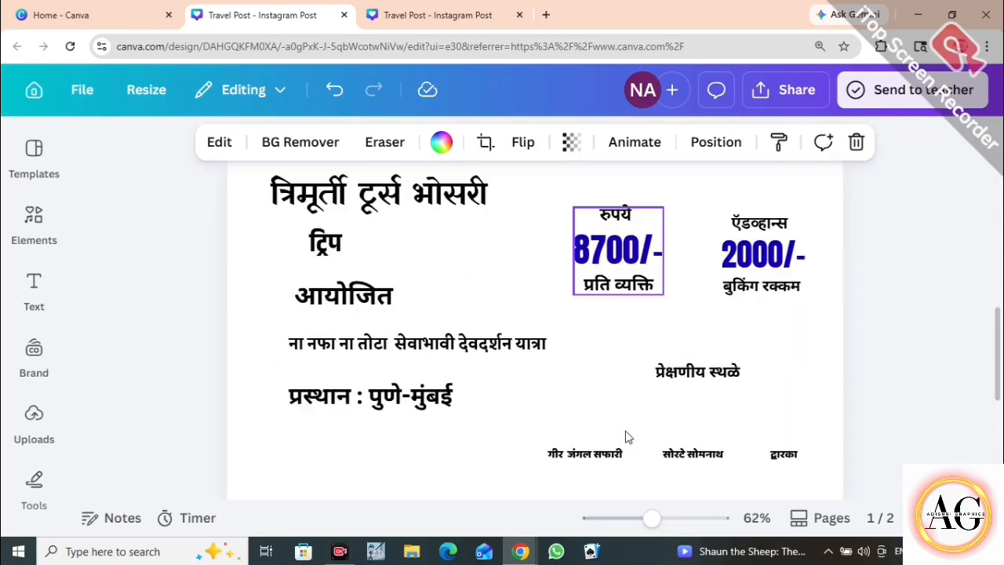
click(605, 458)
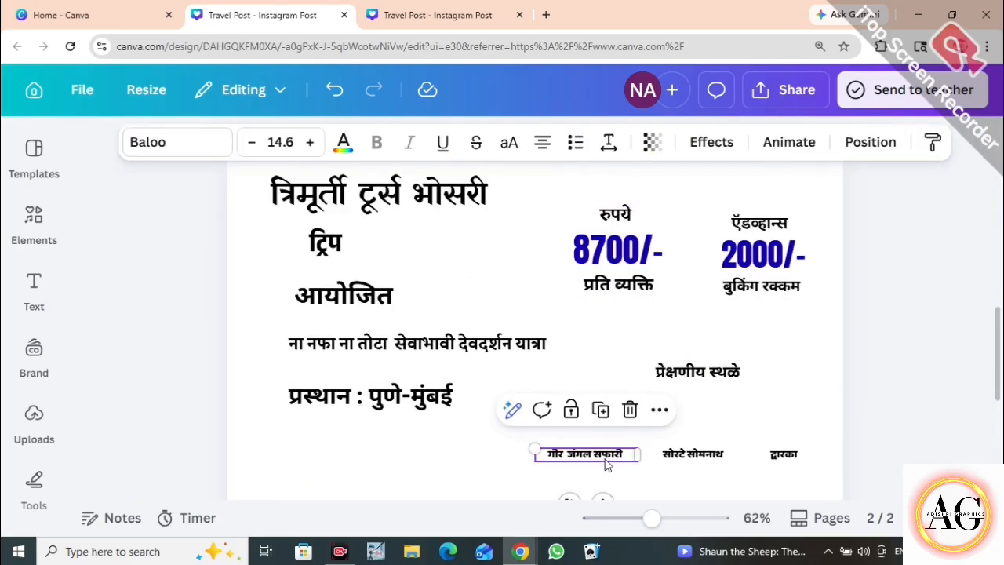
scroll(605, 461, up, 5)
click(522, 428)
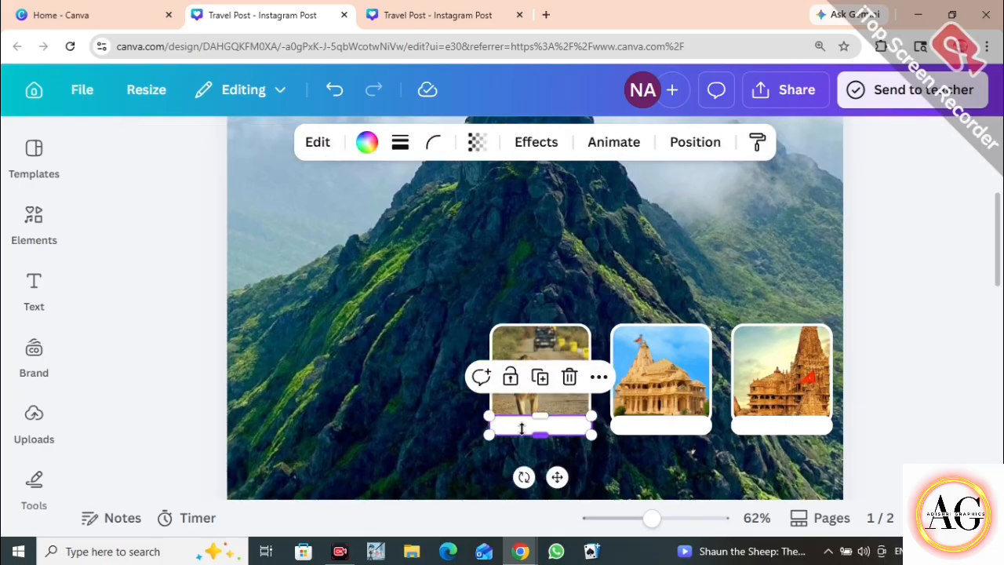
key(ctrl+v)
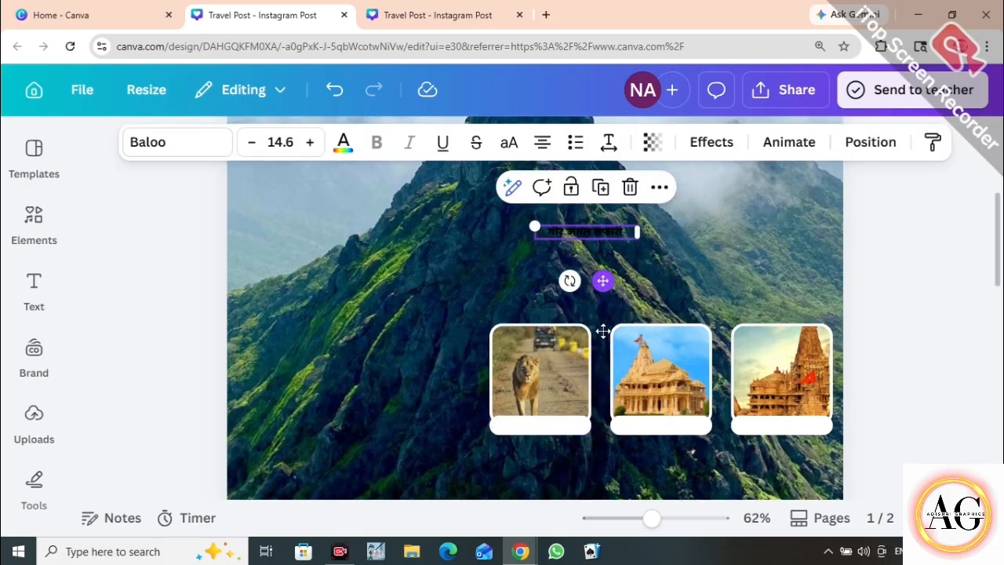
drag(601, 280, 558, 473)
click(606, 474)
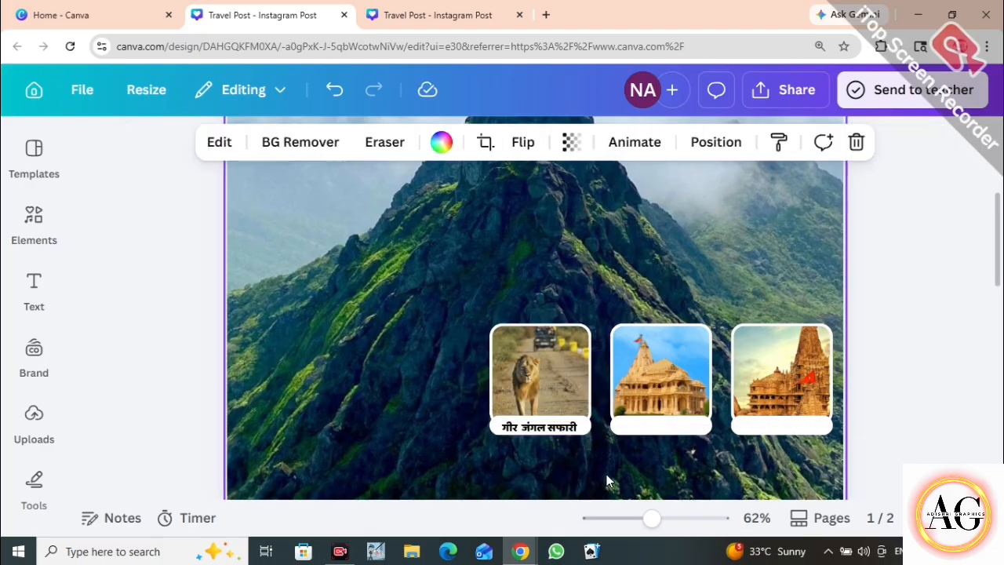
Copy the caption "सोरटे सोमनाथ" from page 2 and place it on the white bar under the blue-sky temple photo.
scroll(658, 462, down, 1)
scroll(658, 462, down, 10)
click(703, 309)
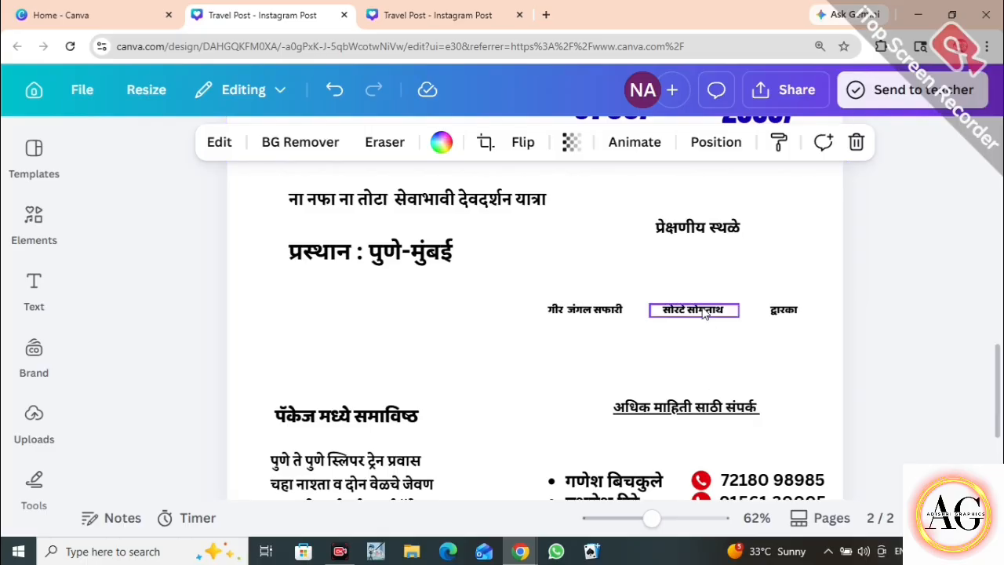
scroll(703, 312, up, 10)
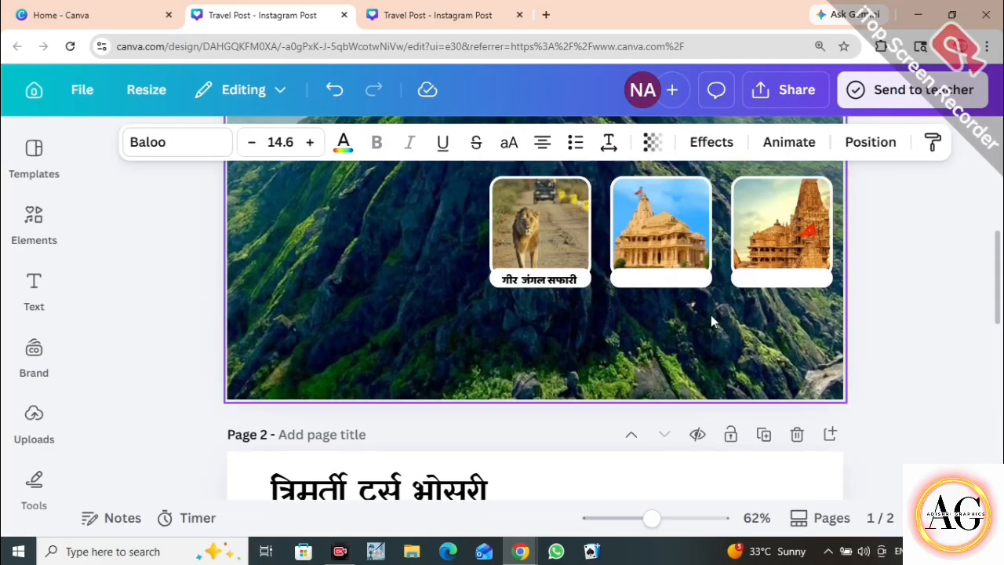
click(644, 283)
key(ctrl+v)
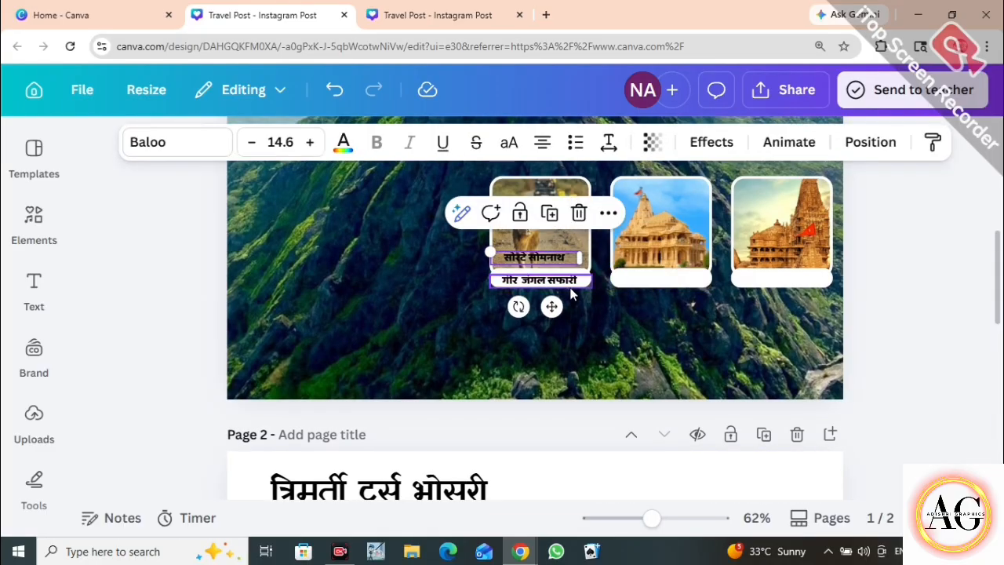
drag(552, 306, 677, 321)
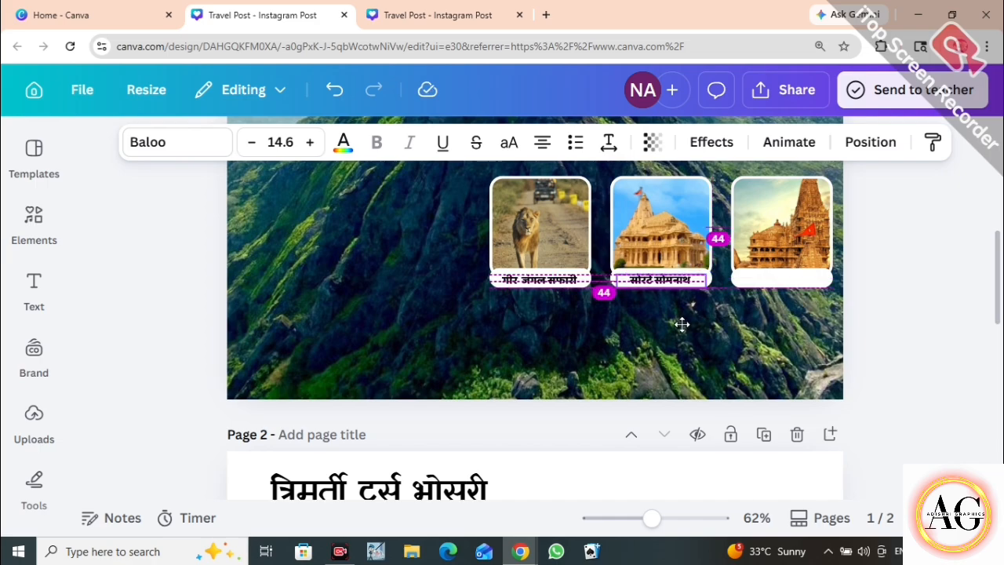
click(720, 351)
Copy the caption "द्वारका" from page 2 and centre it on the white bar under the orange-flag temple photo.
scroll(733, 365, down, 3)
scroll(733, 365, down, 2)
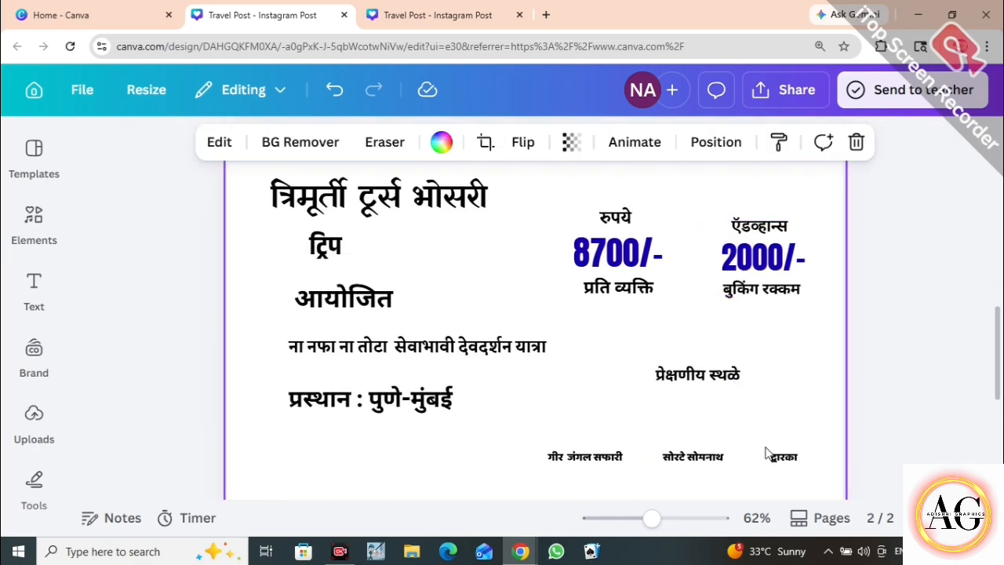
click(784, 460)
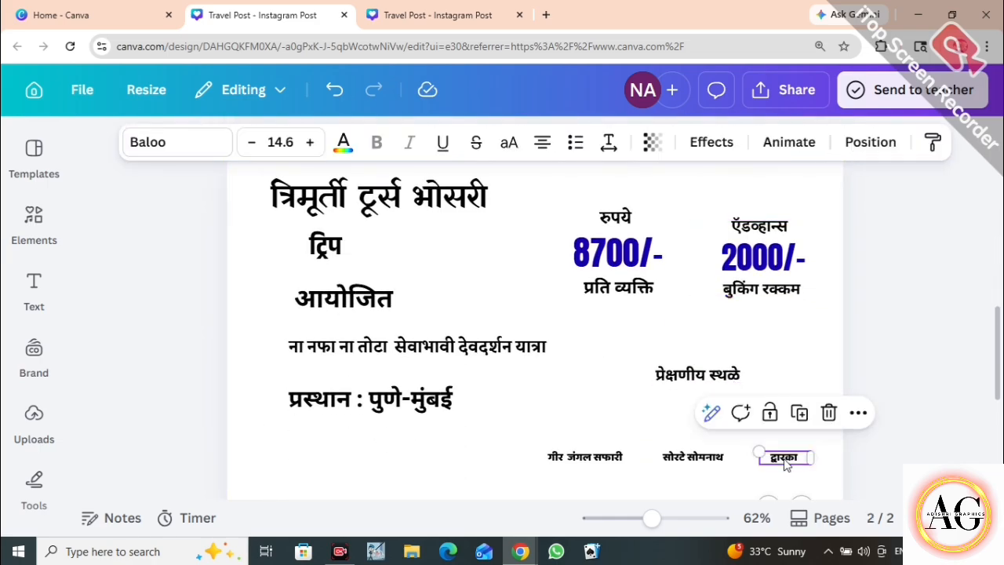
scroll(780, 439, up, 5)
click(768, 357)
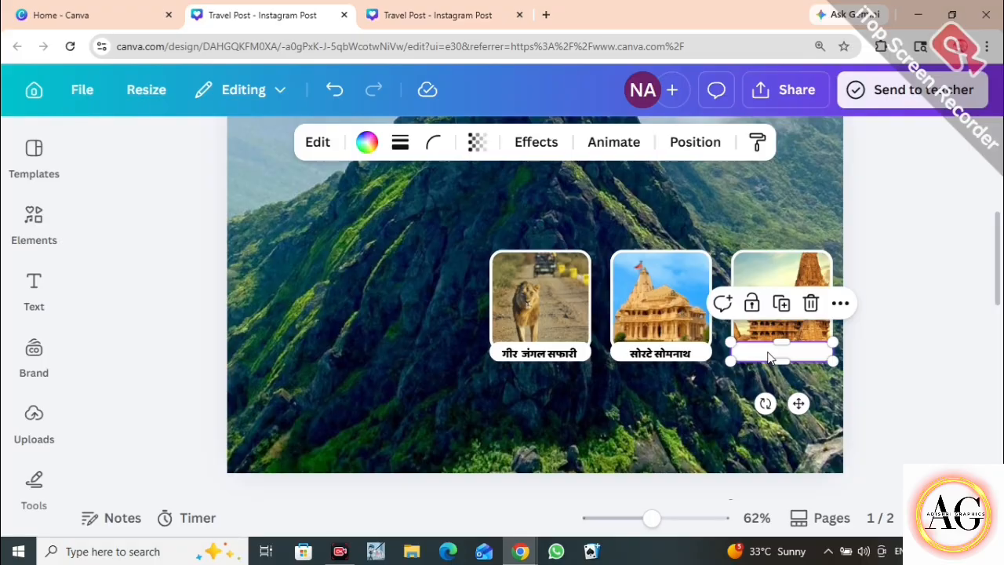
click(768, 356)
scroll(768, 358, up, 1)
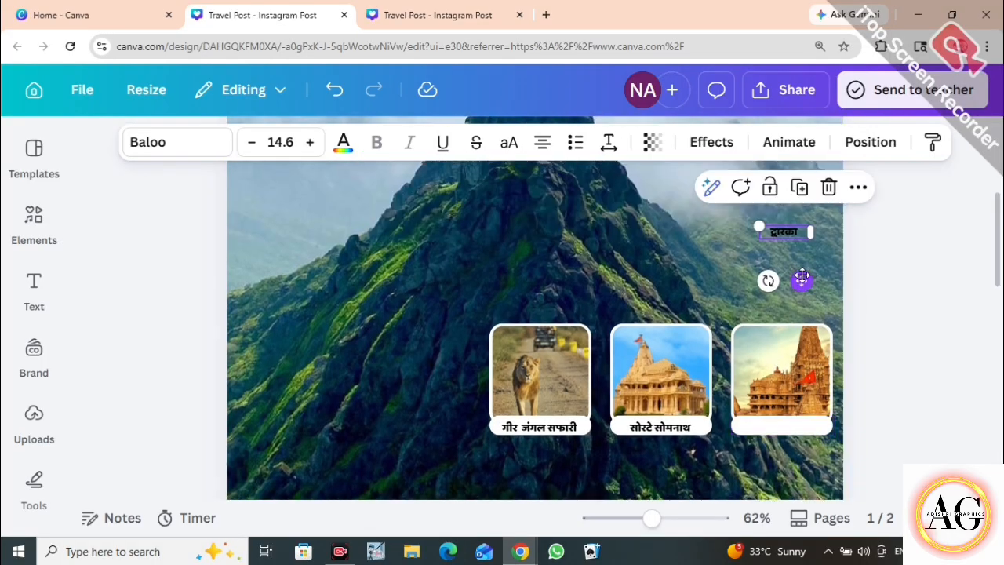
drag(802, 280, 810, 464)
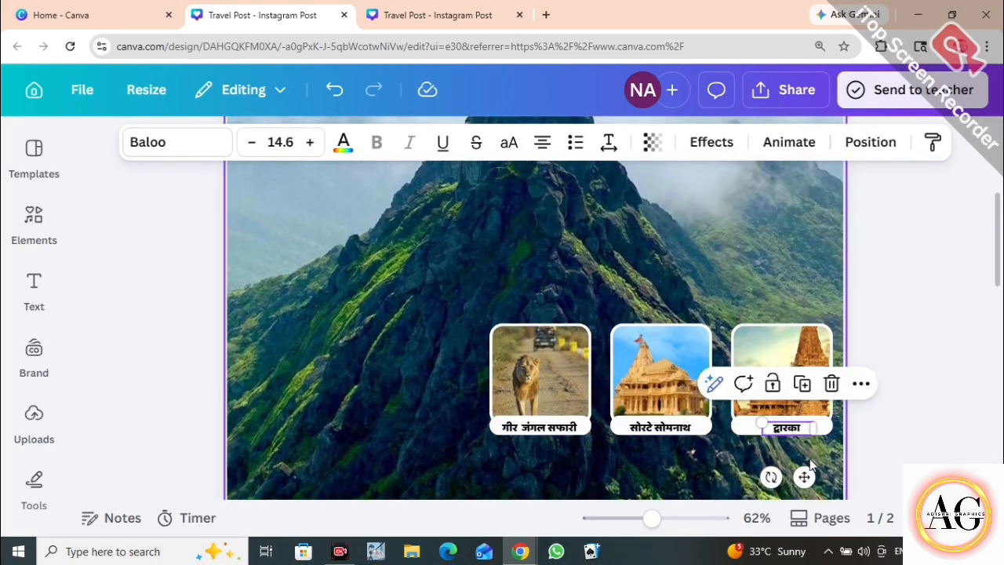
click(930, 428)
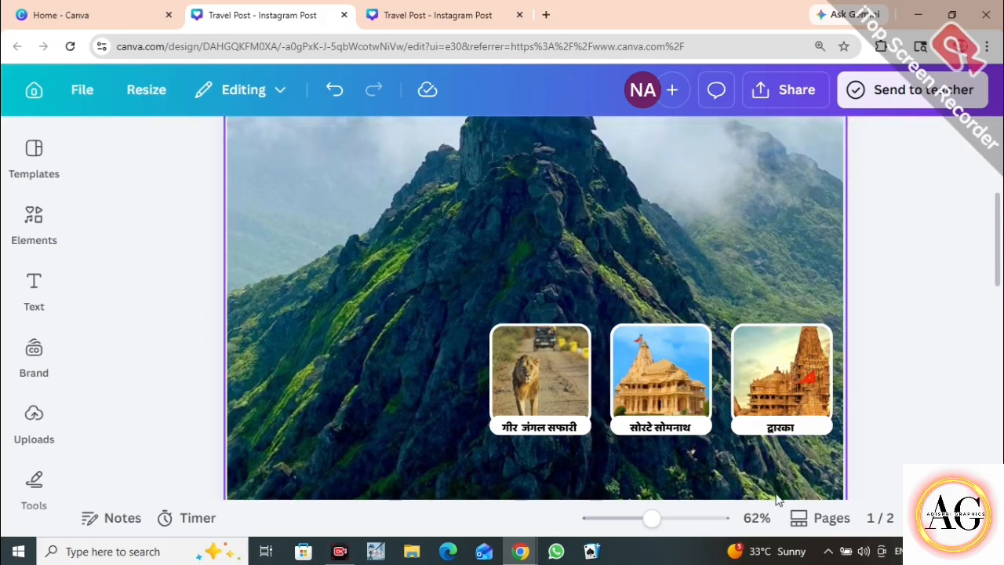
Fine-tune the position of the "द्वारका" caption within its white bar.
drag(647, 524, 660, 520)
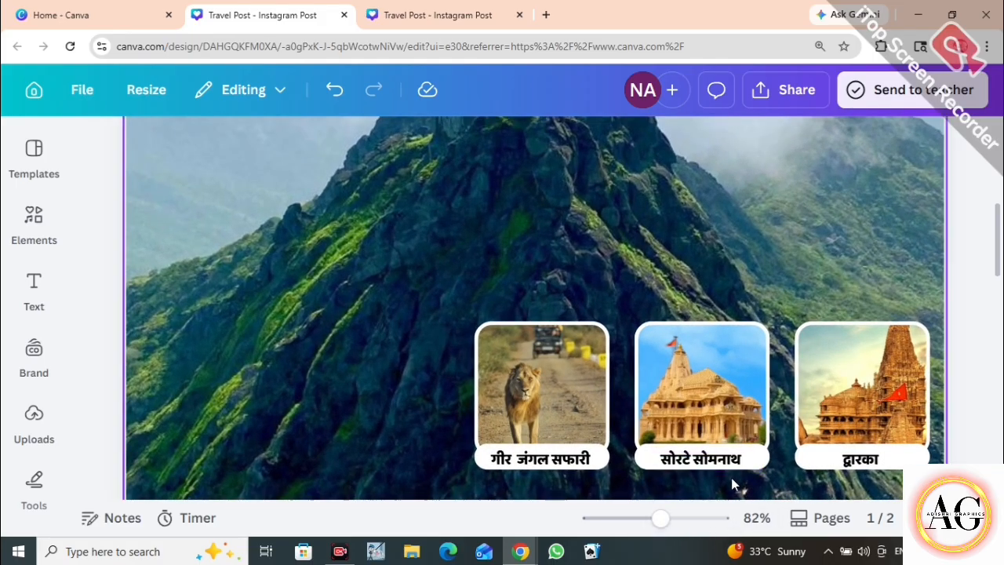
click(862, 463)
drag(861, 463, 863, 458)
click(973, 458)
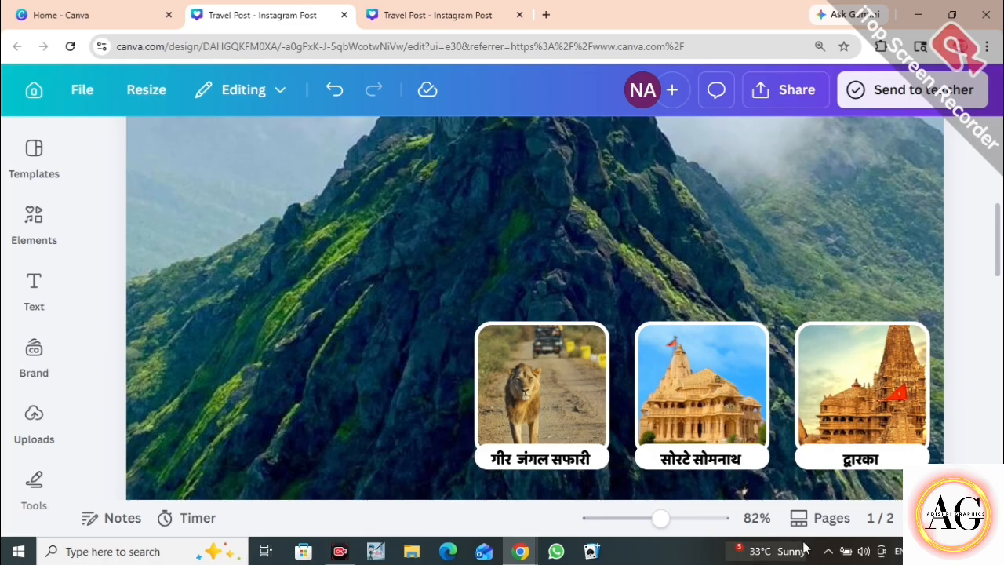
Search for Devanagari fonts for the lion photo's caption "गीर जंगल सफारी" and browse the list.
drag(663, 524, 648, 520)
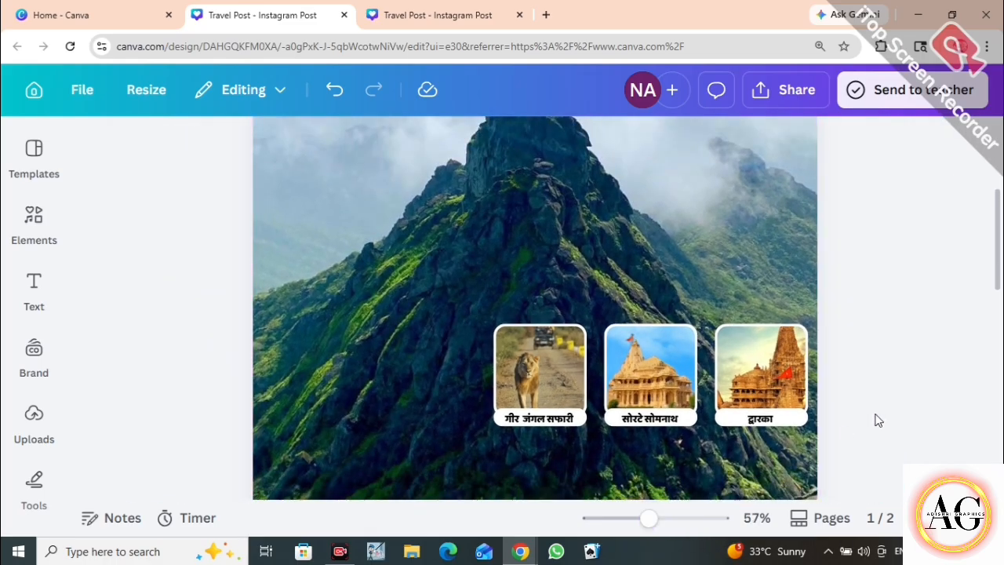
click(520, 425)
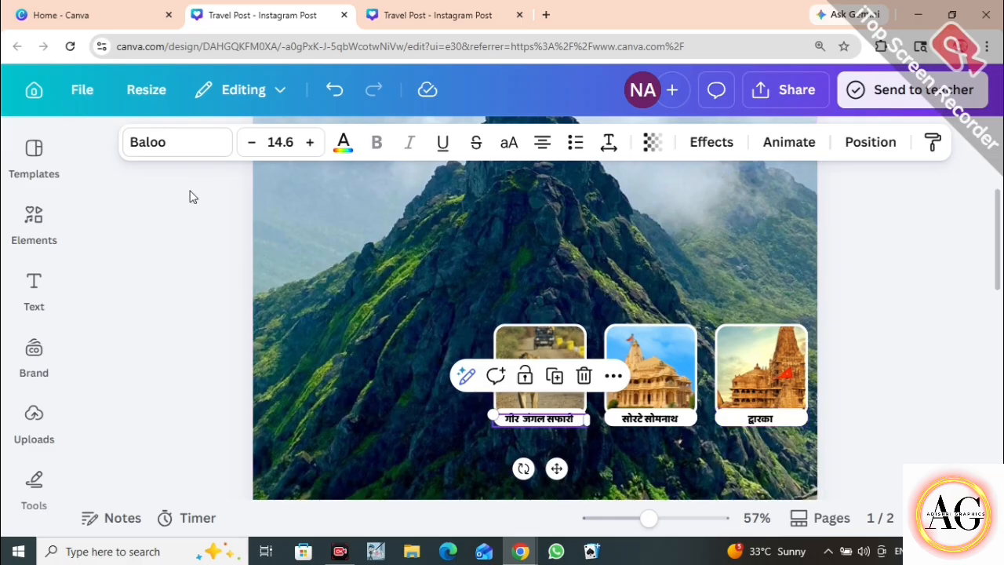
click(189, 143)
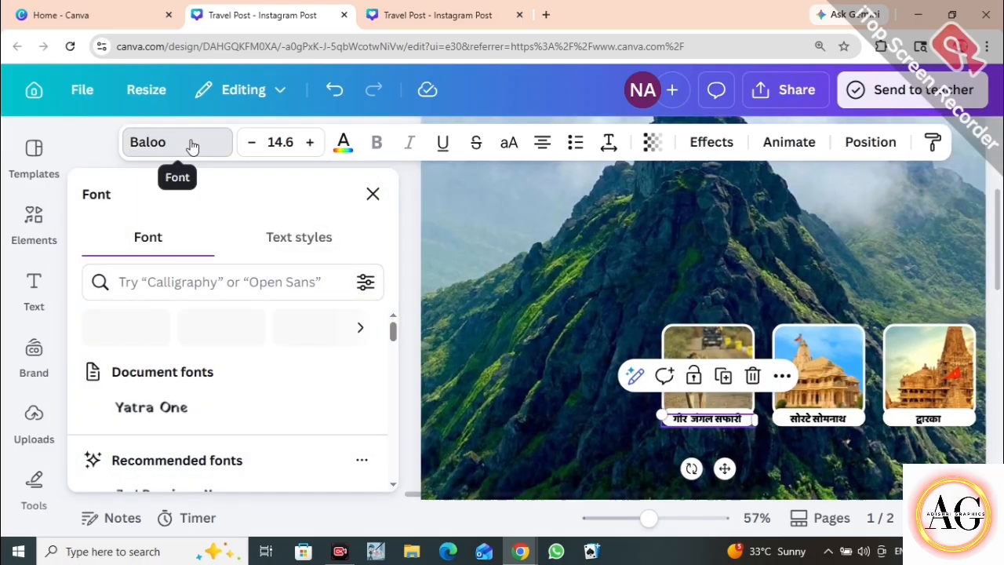
click(137, 280)
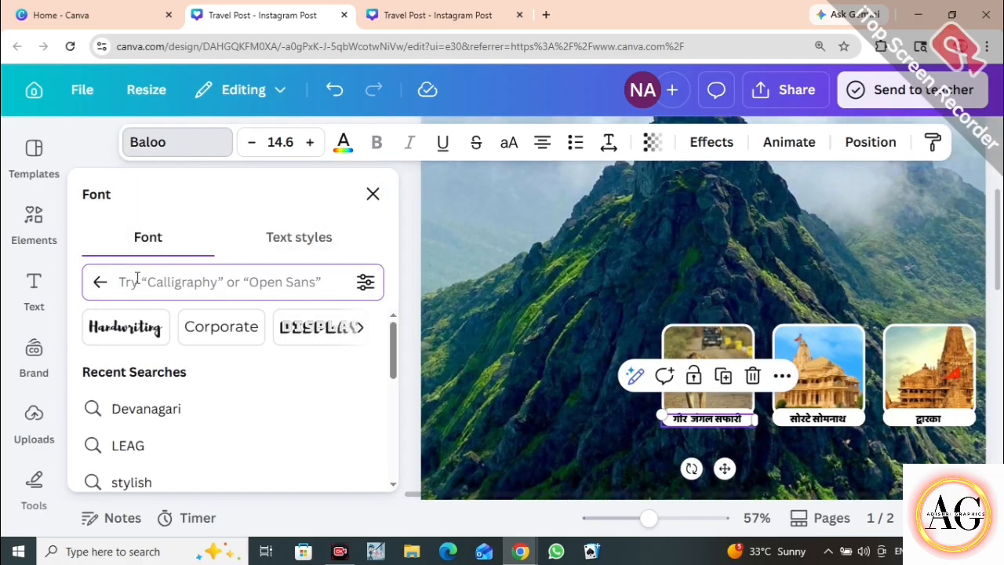
text(dev)
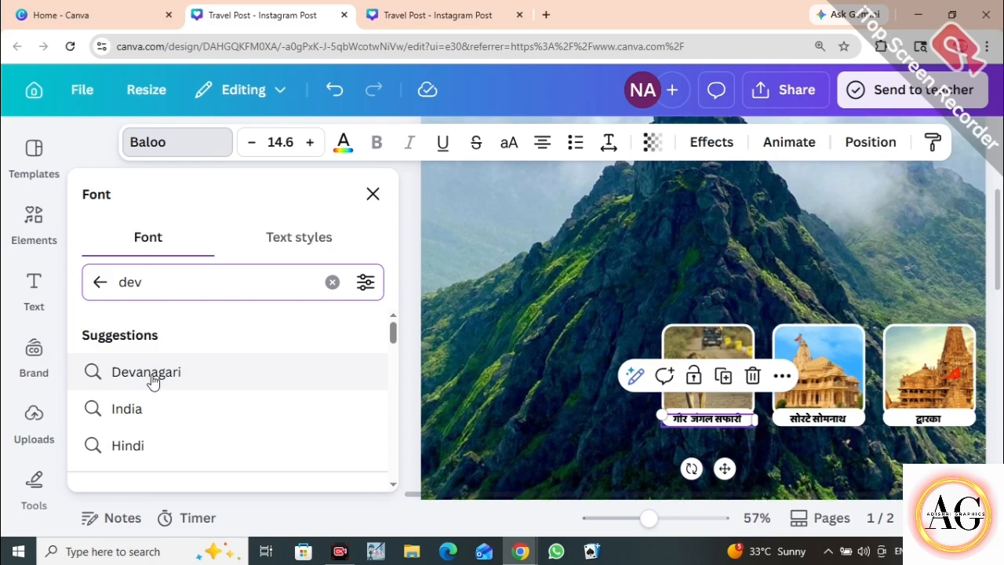
click(152, 380)
scroll(152, 382, down, 2)
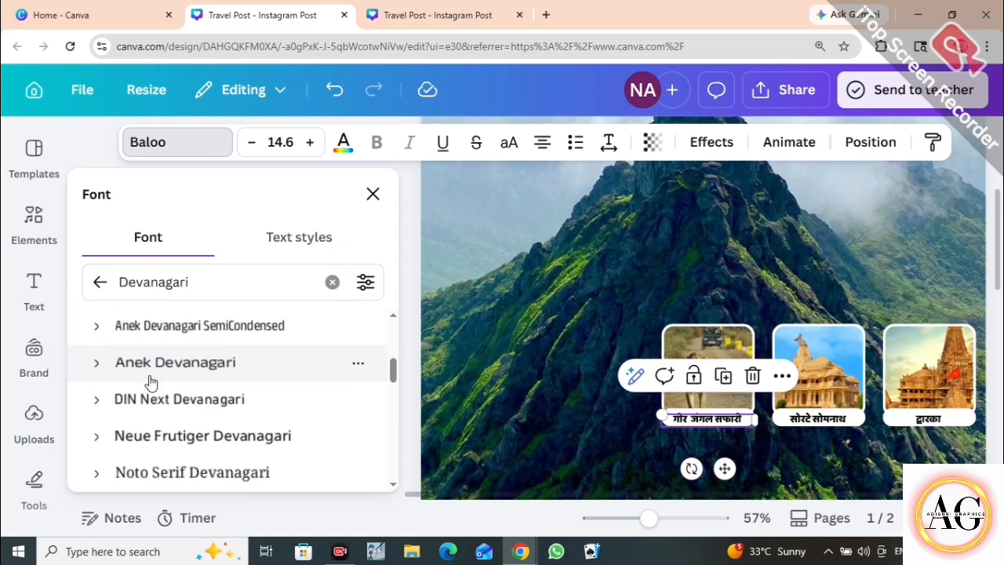
scroll(151, 382, down, 10)
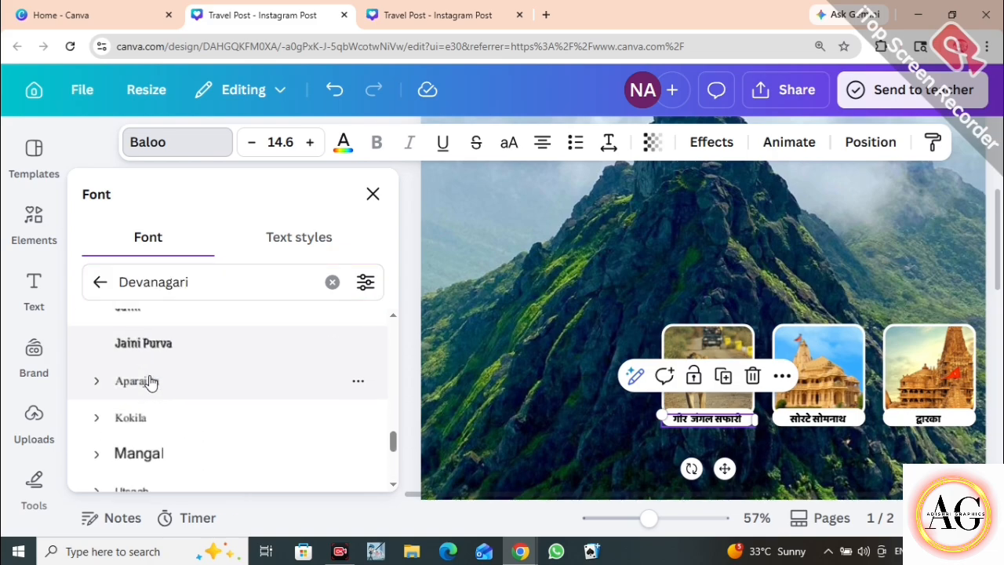
scroll(151, 382, down, 10)
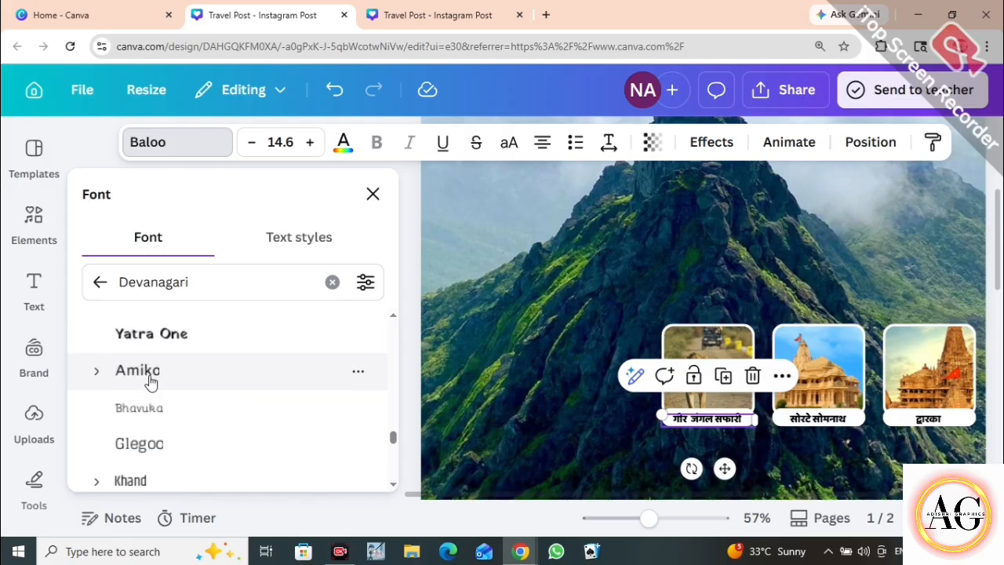
scroll(151, 382, down, 6)
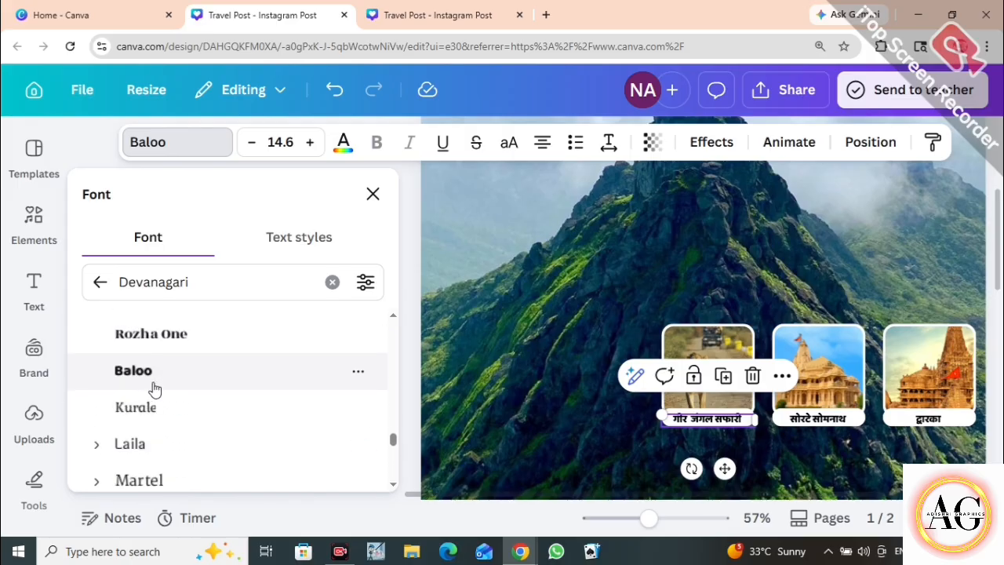
Try the Rozha One, Martel Sans and Glegoo fonts on the "गीर जंगल सफारी" caption.
click(155, 336)
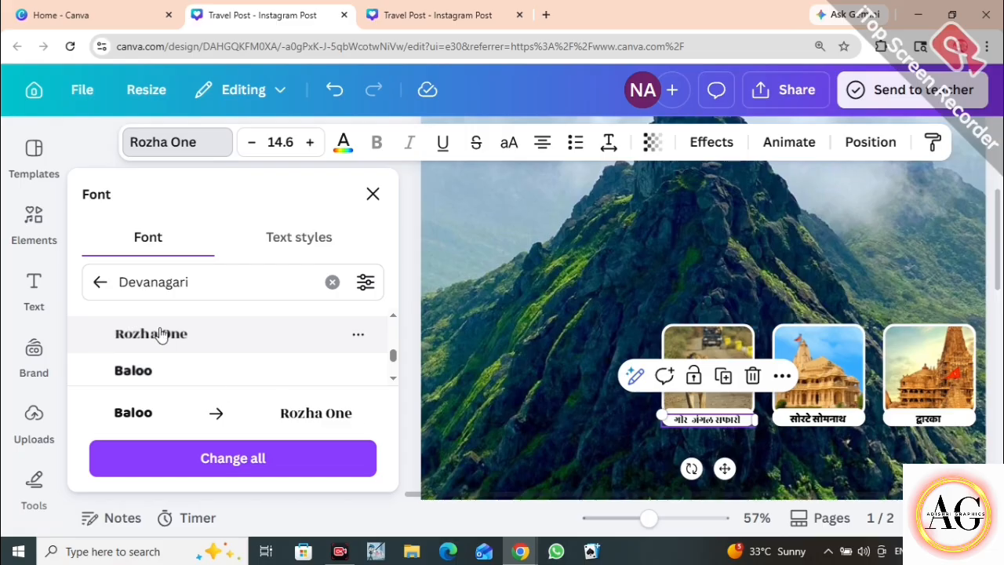
click(160, 371)
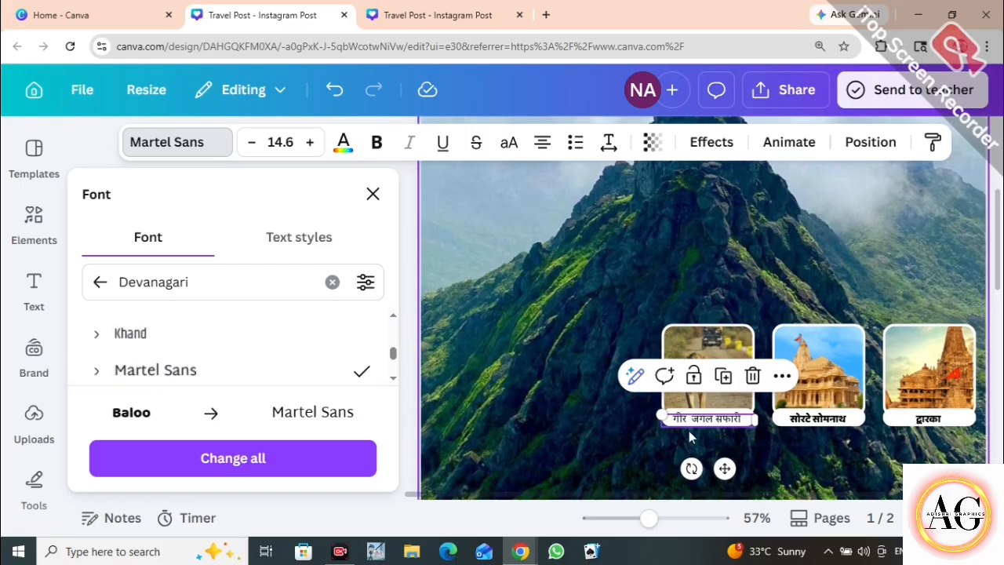
scroll(151, 380, up, 2)
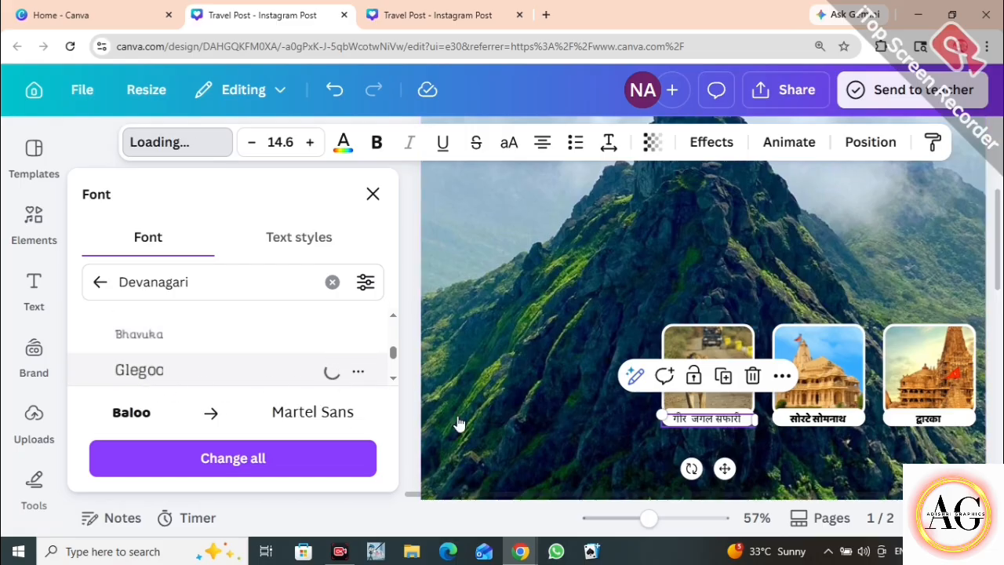
scroll(188, 356, down, 4)
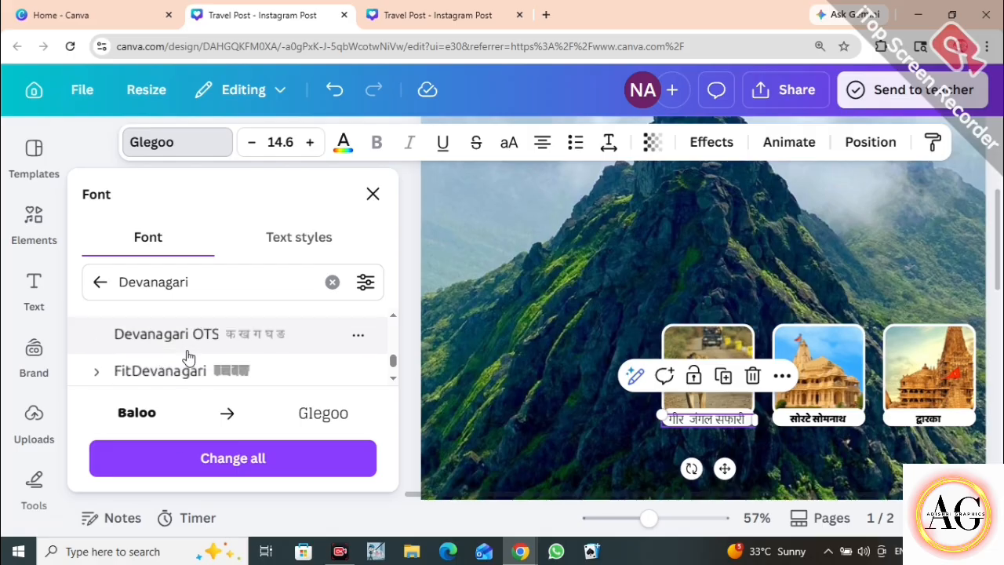
scroll(186, 354, down, 4)
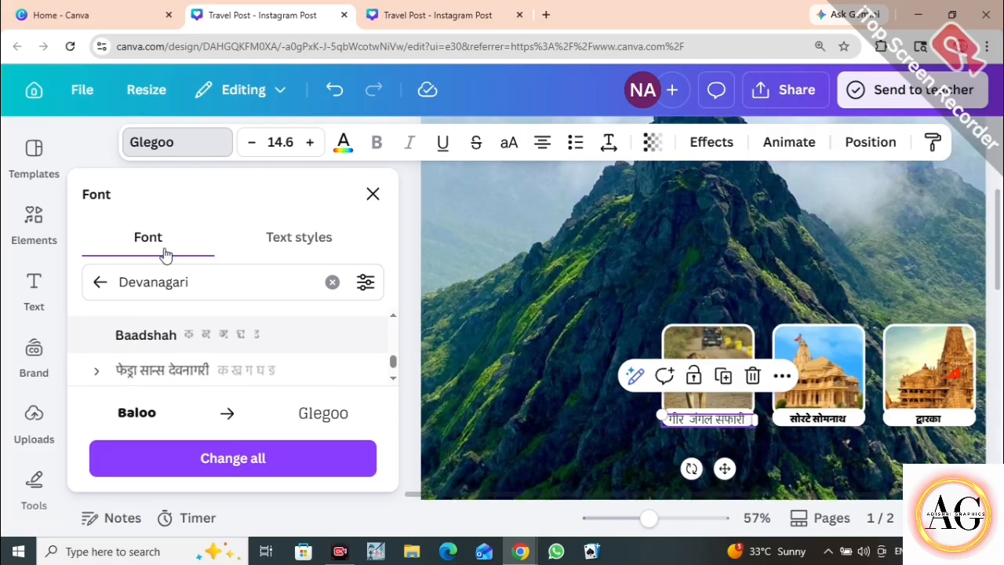
Set the "गीर जंगल सफारी" caption's font back to Baloo and deselect the caption.
scroll(130, 348, up, 5)
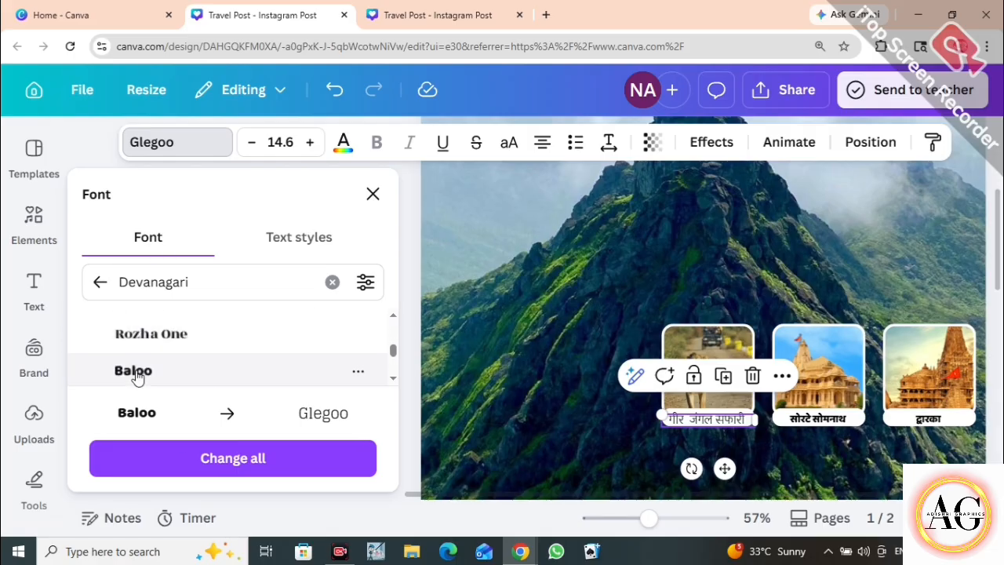
click(135, 373)
click(373, 194)
key(Escape)
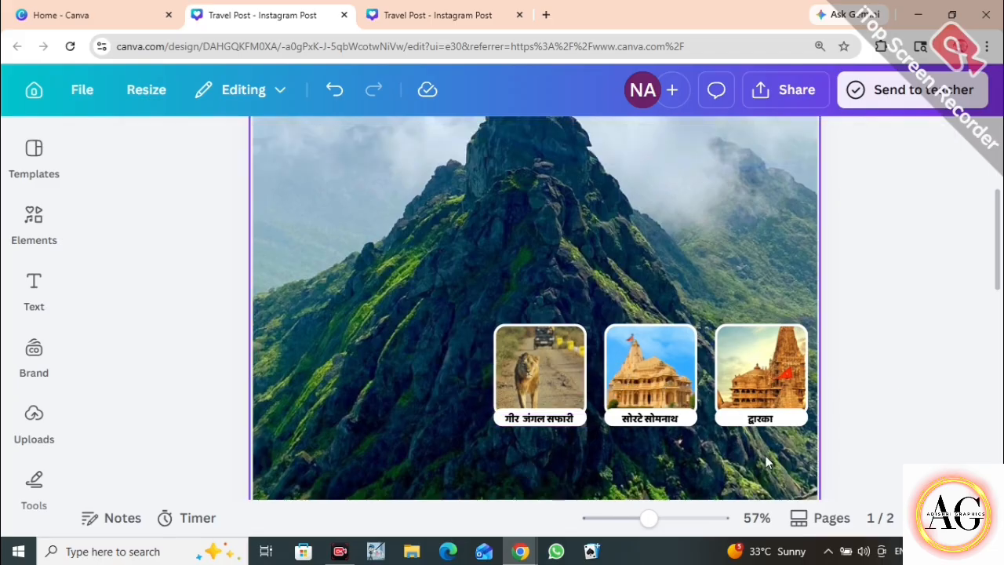
Copy the company heading "त्रिमूर्ती टूर्स भोसरी" from page 2 onto the sky area of page 1.
drag(648, 517, 640, 520)
scroll(610, 457, down, 3)
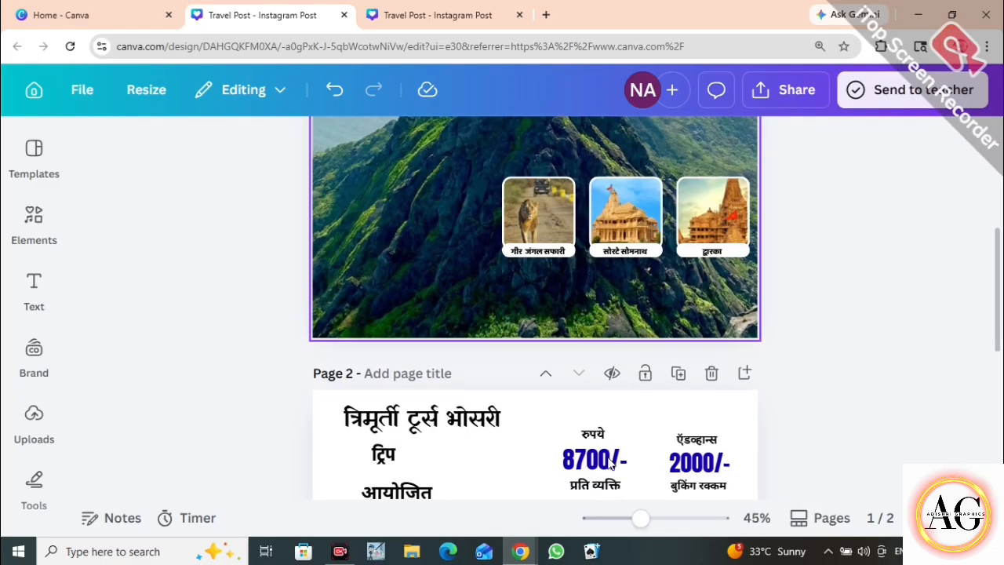
click(420, 363)
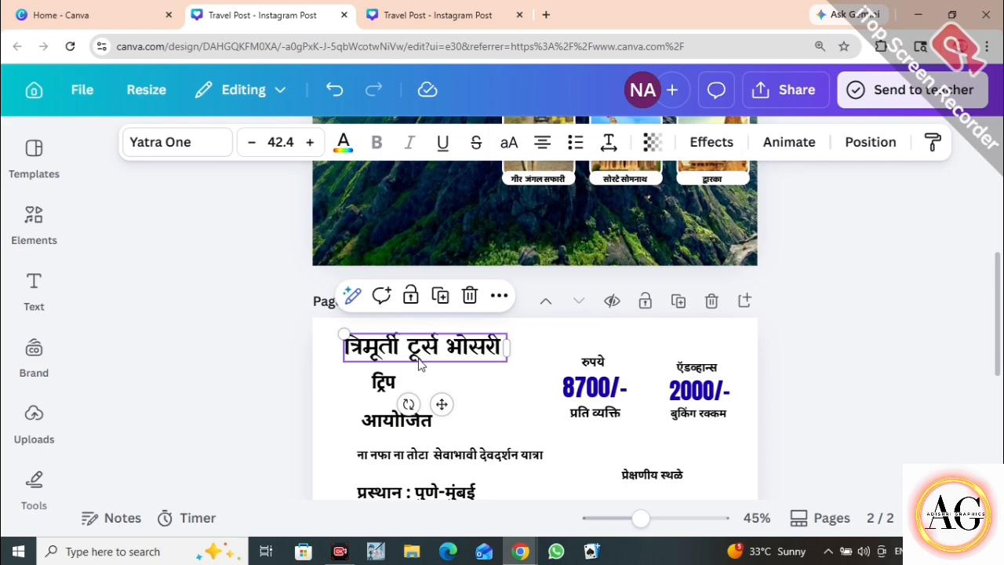
scroll(408, 365, up, 3)
click(346, 239)
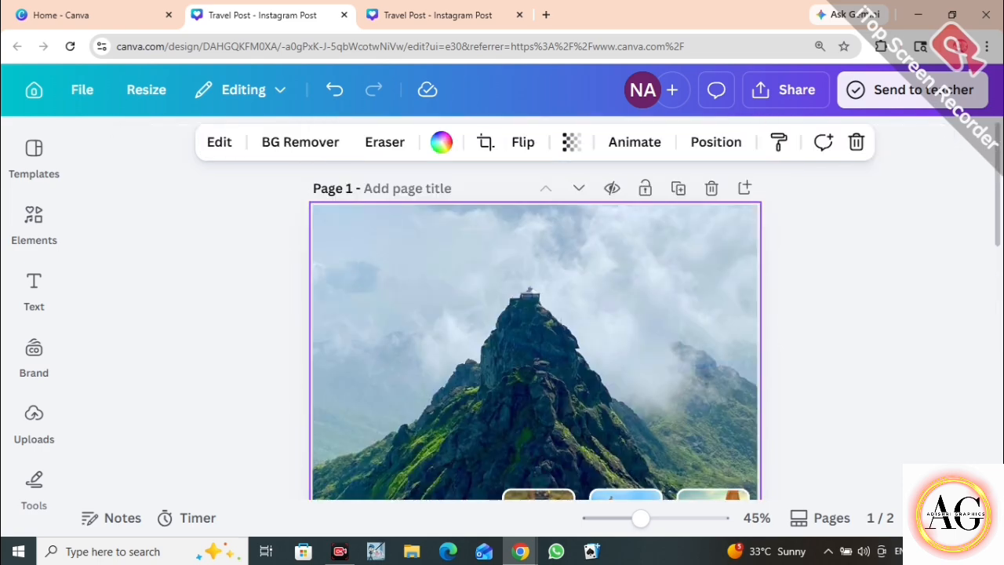
drag(643, 517, 648, 518)
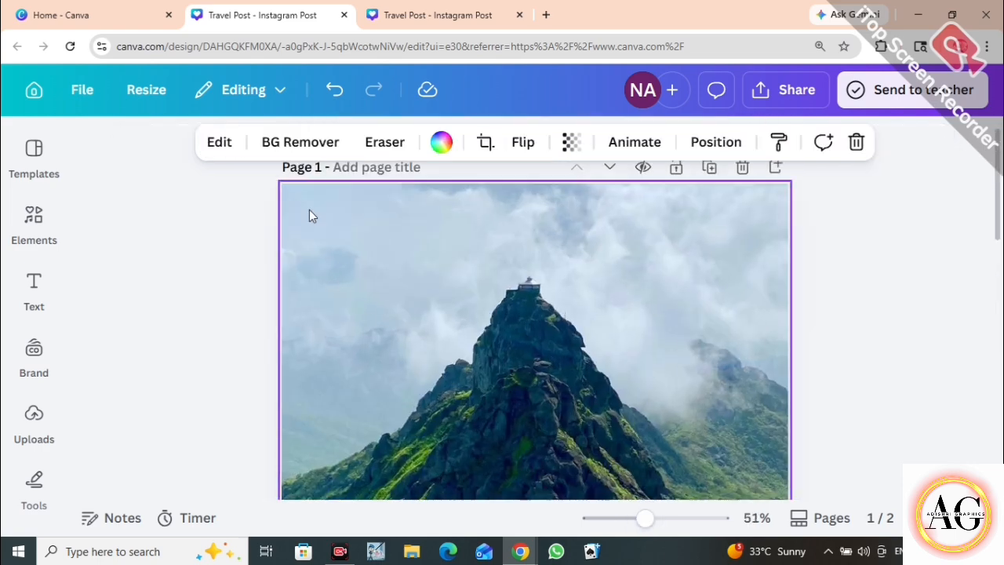
text(त्रिमूर्ती टूर्स भोसरी)
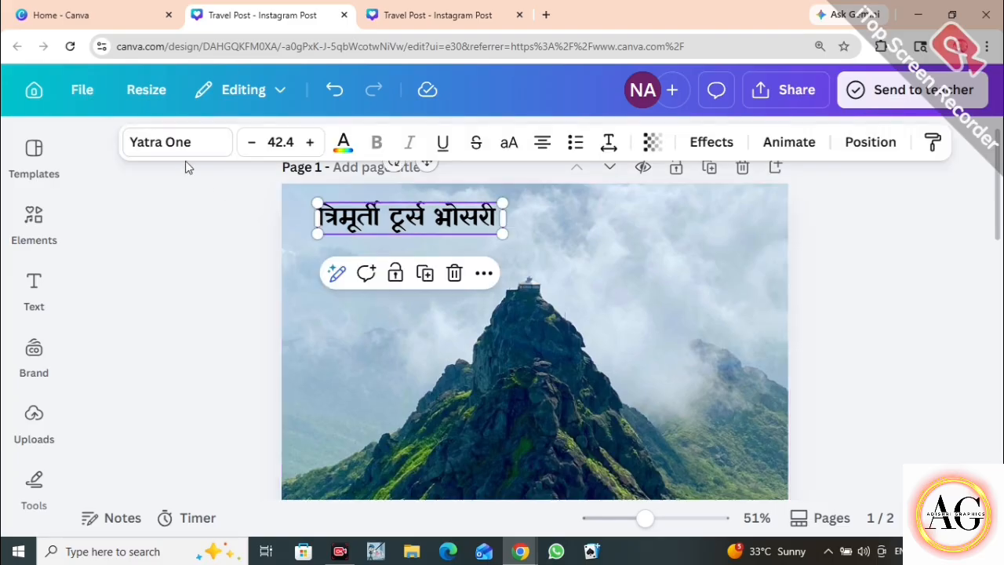
Place the company heading in the upper-left corner of page 1 and enlarge it to a font size of about 45.4.
drag(424, 218, 404, 210)
drag(483, 226, 498, 228)
drag(425, 211, 419, 211)
click(545, 259)
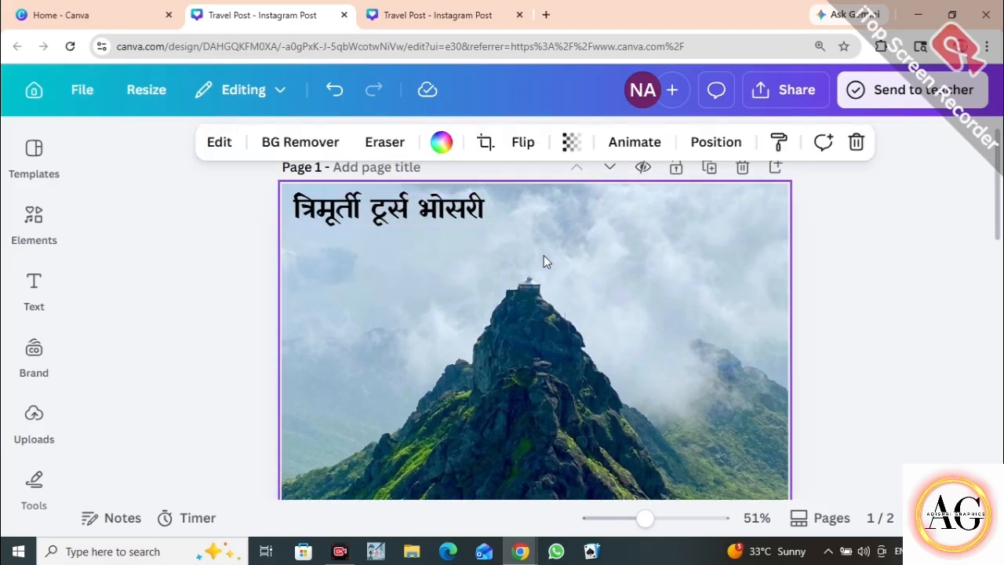
Copy the word "आयोजित" from page 2, and slightly shrink and shift the company heading on page 1.
scroll(471, 314, down, 6)
click(403, 338)
scroll(522, 309, up, 7)
click(474, 236)
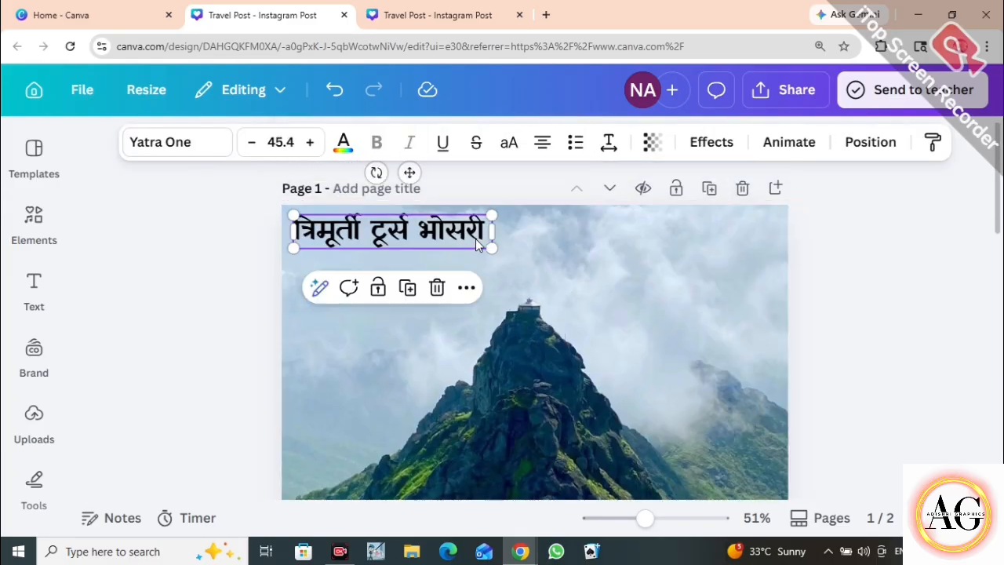
drag(490, 247, 482, 245)
drag(455, 237, 450, 239)
Paste "आयोजित" on page 1, place it just after the company heading and scale it down to small text.
click(502, 237)
text(आयोजित)
drag(401, 312, 547, 225)
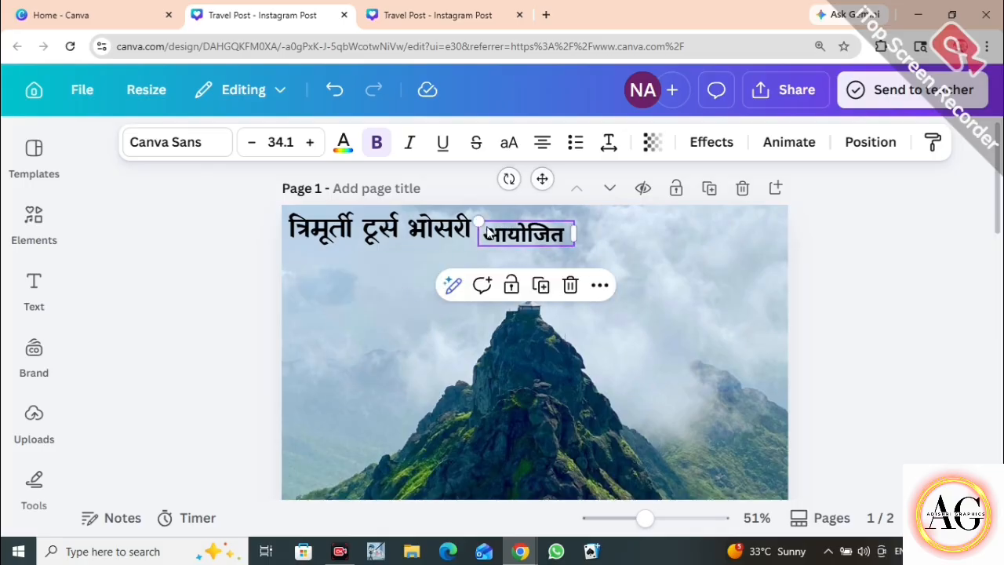
drag(477, 220, 512, 230)
click(634, 316)
Search the elements for "gujrat" and replace the Shapes filter with Graphics.
scroll(634, 320, down, 3)
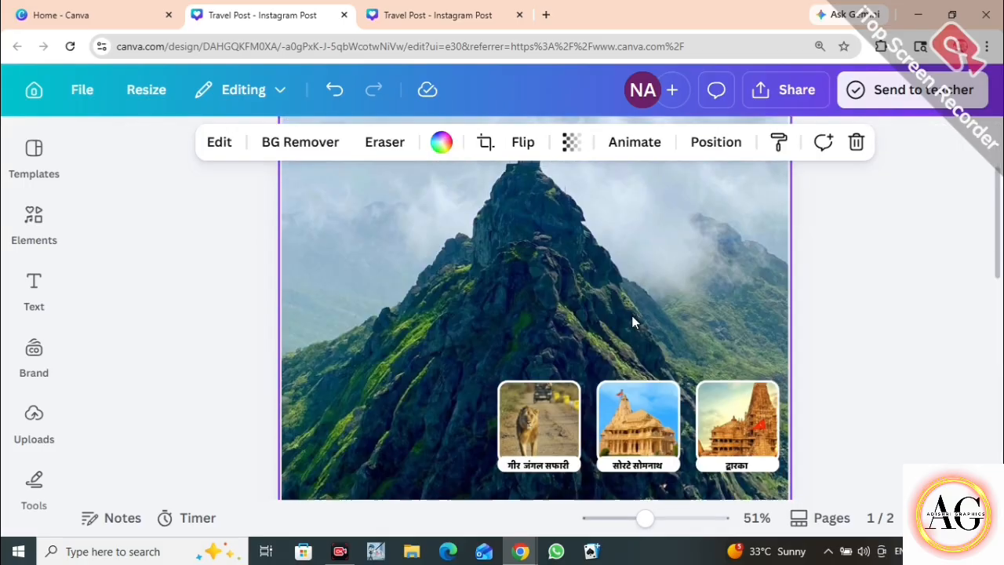
scroll(620, 393, up, 1)
ctrl+scroll(722, 397, down, 2)
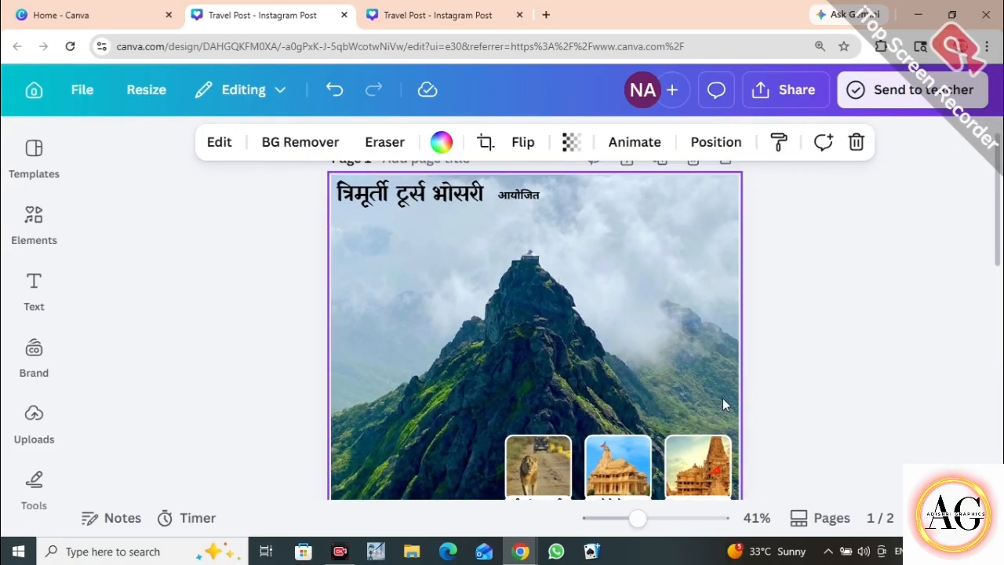
click(43, 242)
click(157, 151)
key(BackSpace)
key(BackSpace)
key(BackSpace)
key(BackSpace)
key(BackSpace)
key(BackSpace)
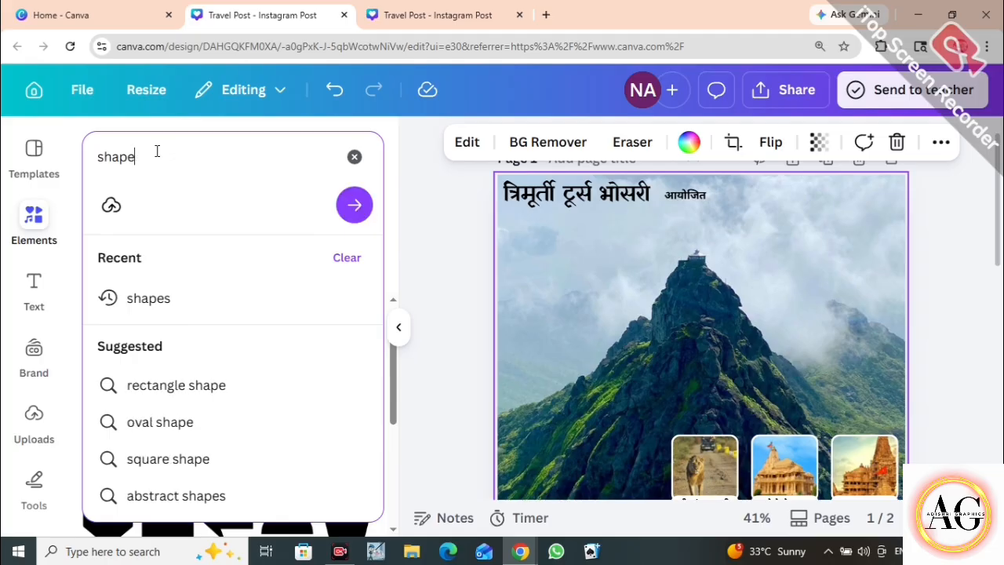
text(gujrat)
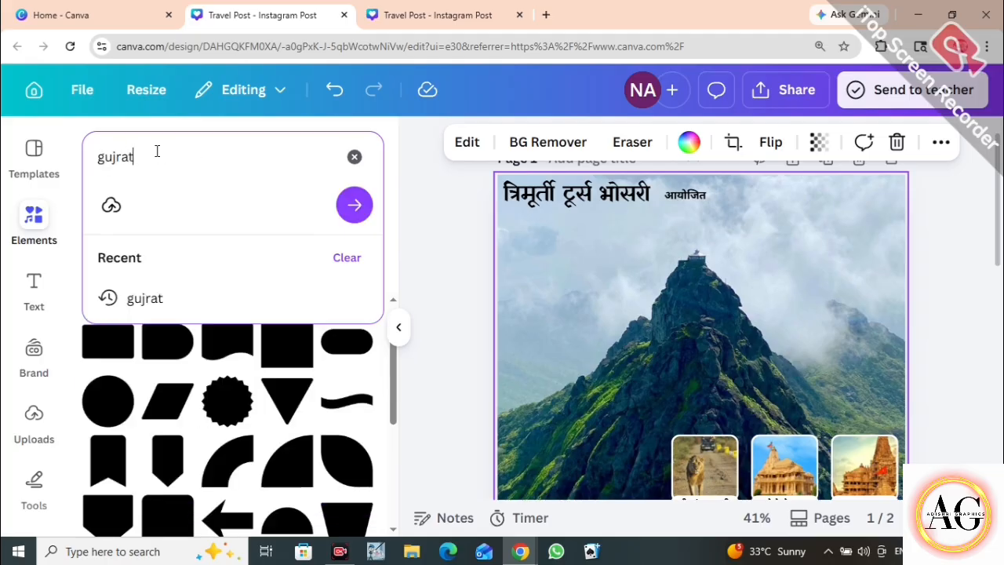
key(Return)
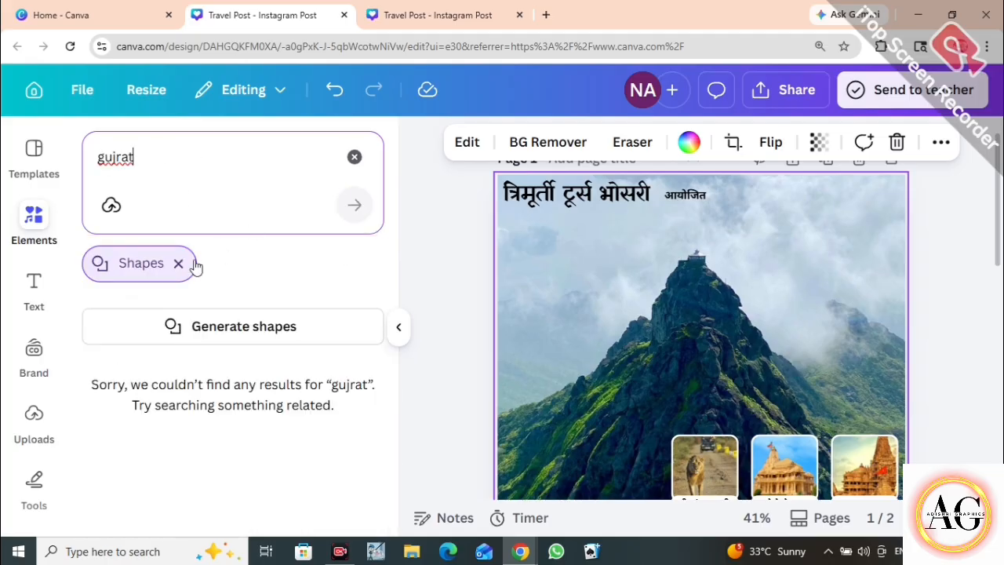
click(180, 264)
click(185, 262)
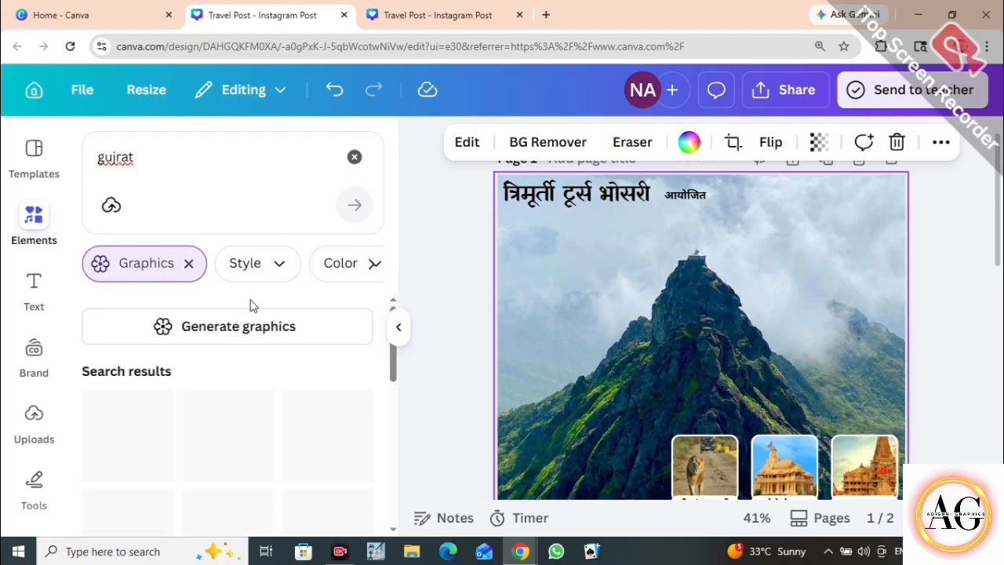
Add the black "गुजरात" lettering graphic to page 1 and place it in the sky below "आयोजित".
scroll(246, 360, down, 5)
scroll(314, 397, up, 2)
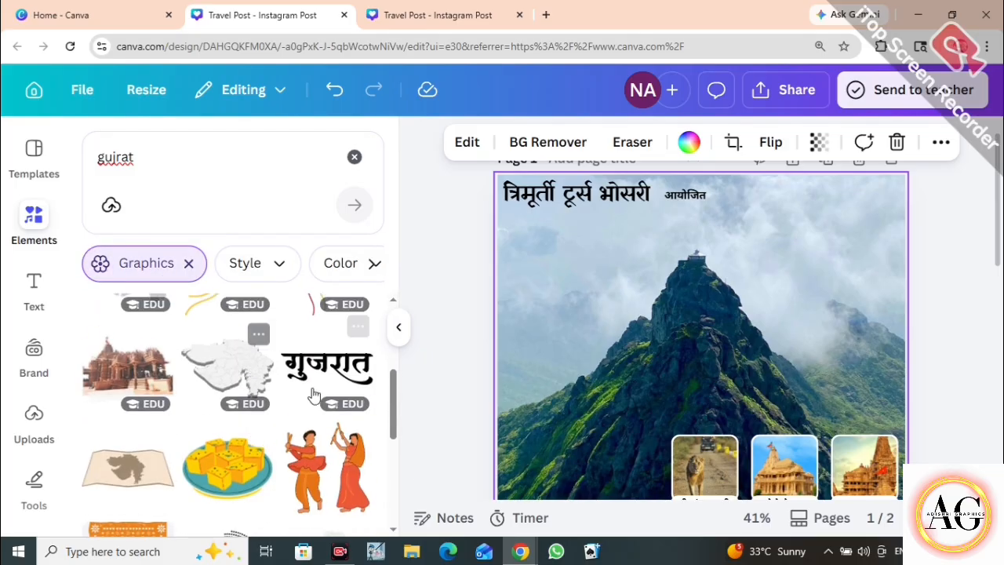
click(333, 374)
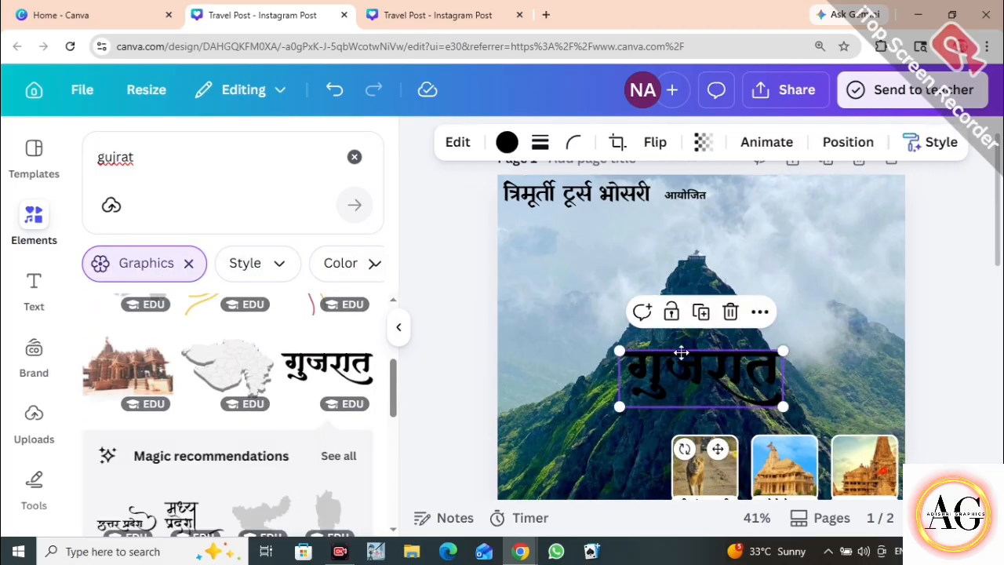
drag(679, 352, 754, 224)
Browse the full Magic recommendations for more place-name lettering graphics in the style of the "गुजरात" graphic.
scroll(255, 390, down, 1)
click(338, 389)
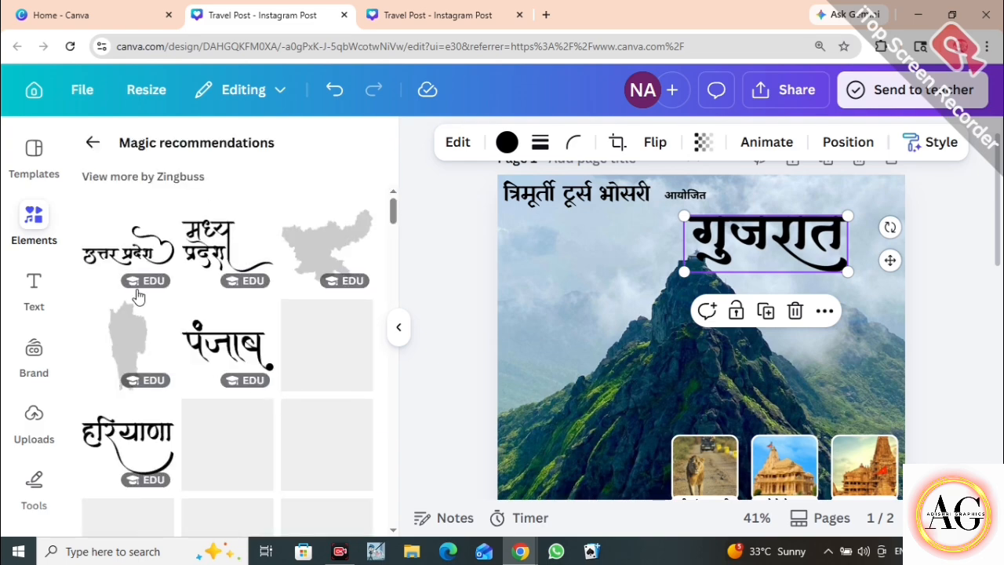
scroll(243, 361, down, 2)
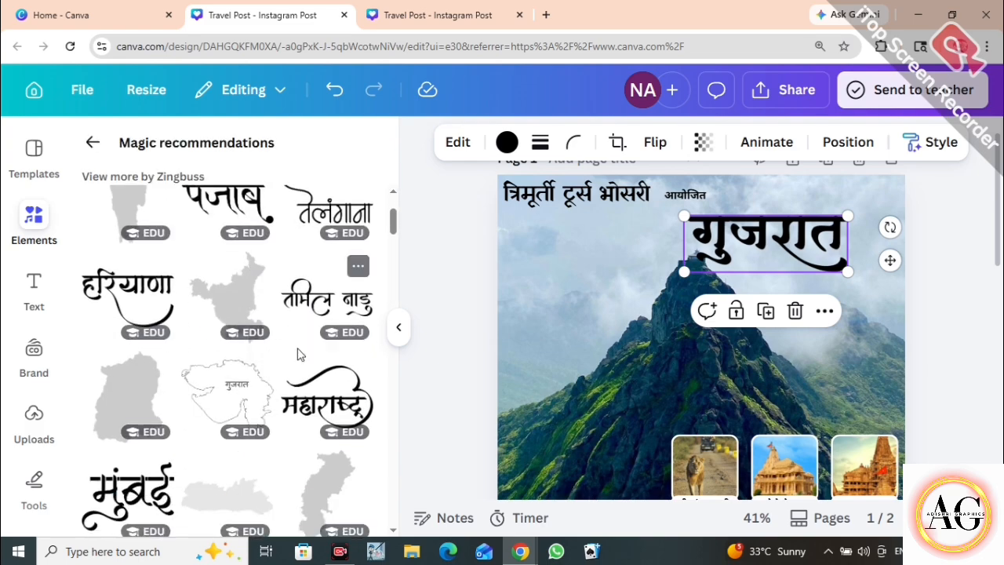
scroll(298, 355, down, 2)
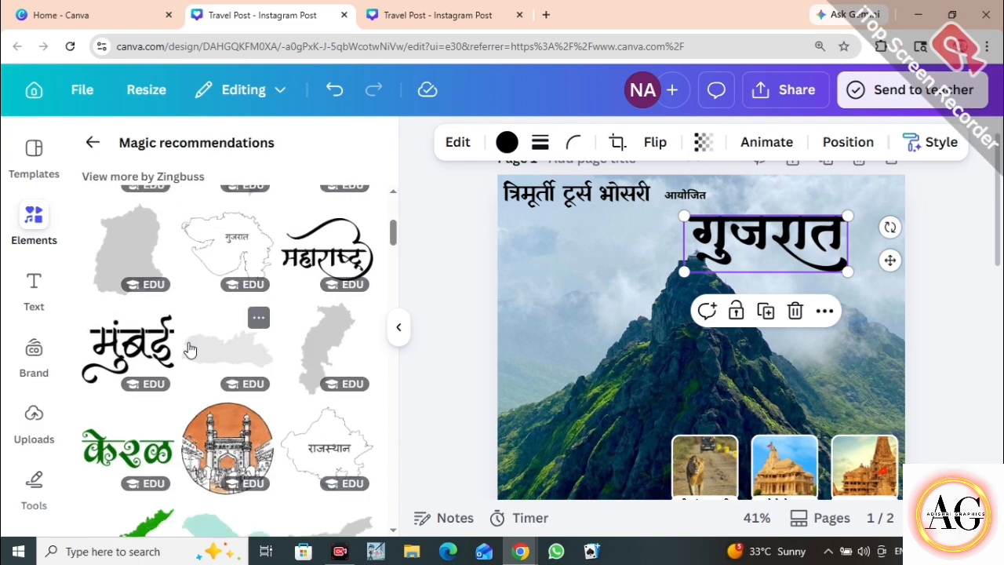
scroll(190, 349, down, 6)
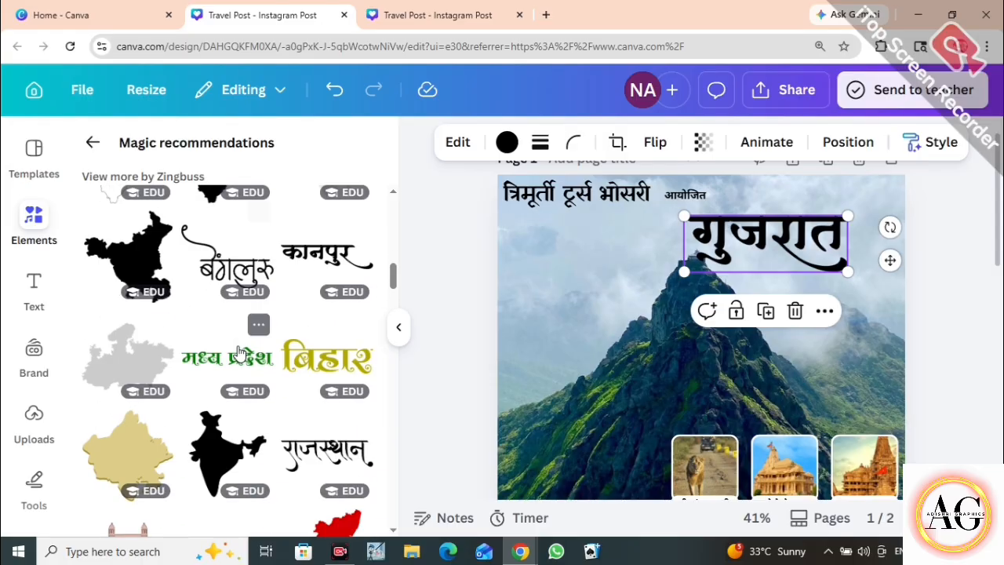
scroll(239, 353, down, 6)
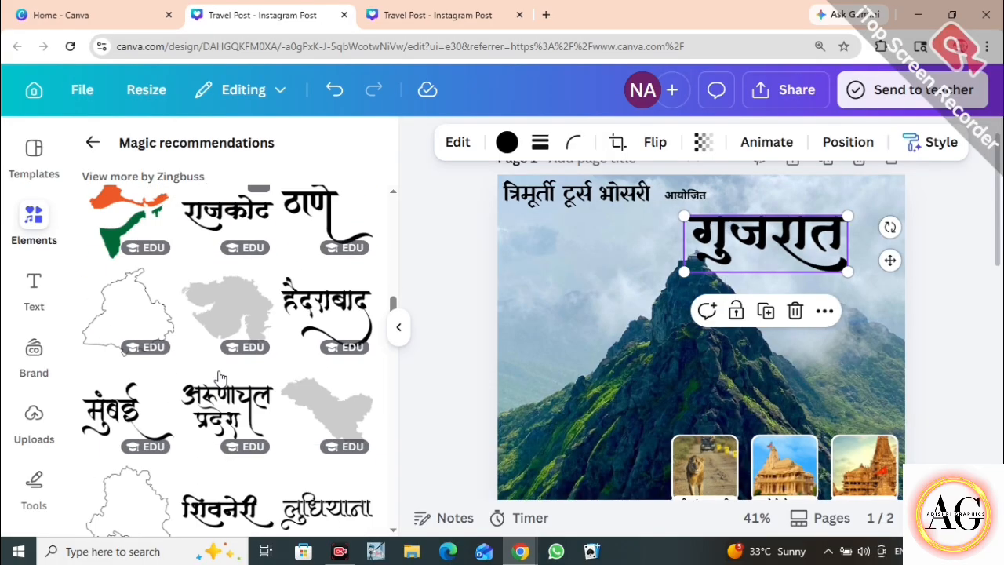
scroll(223, 378, down, 2)
scroll(228, 412, down, 9)
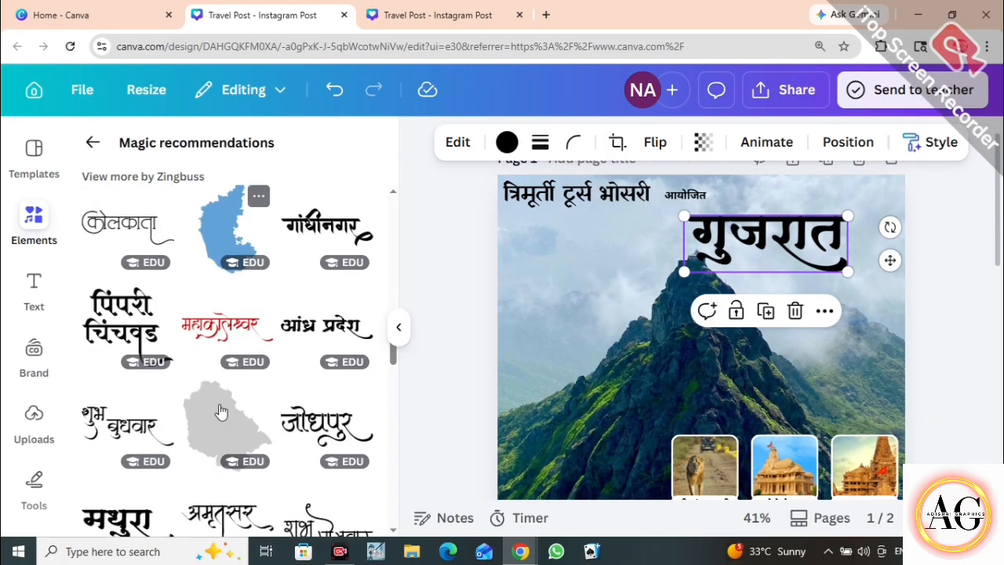
scroll(215, 382, down, 3)
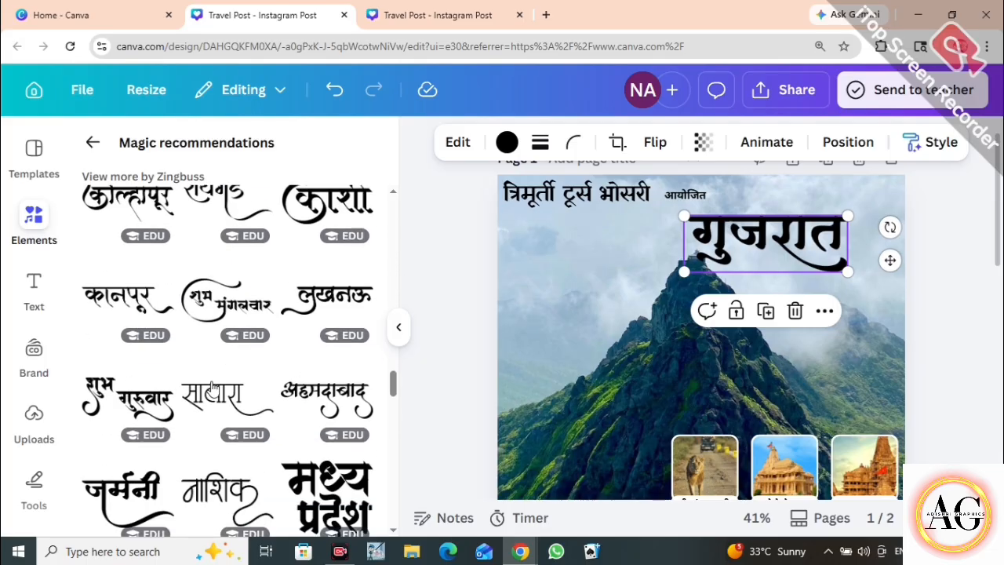
scroll(171, 392, down, 2)
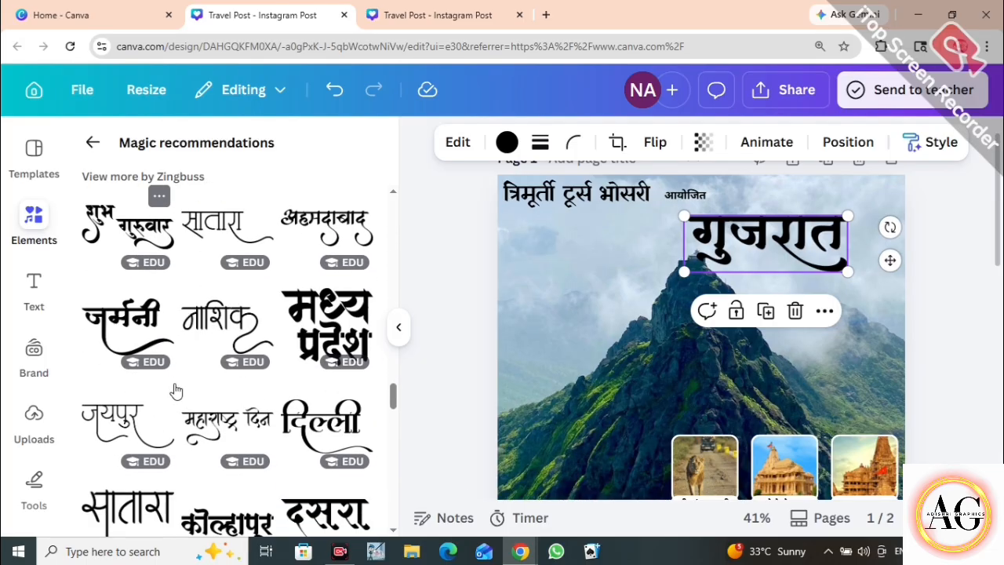
scroll(212, 336, down, 3)
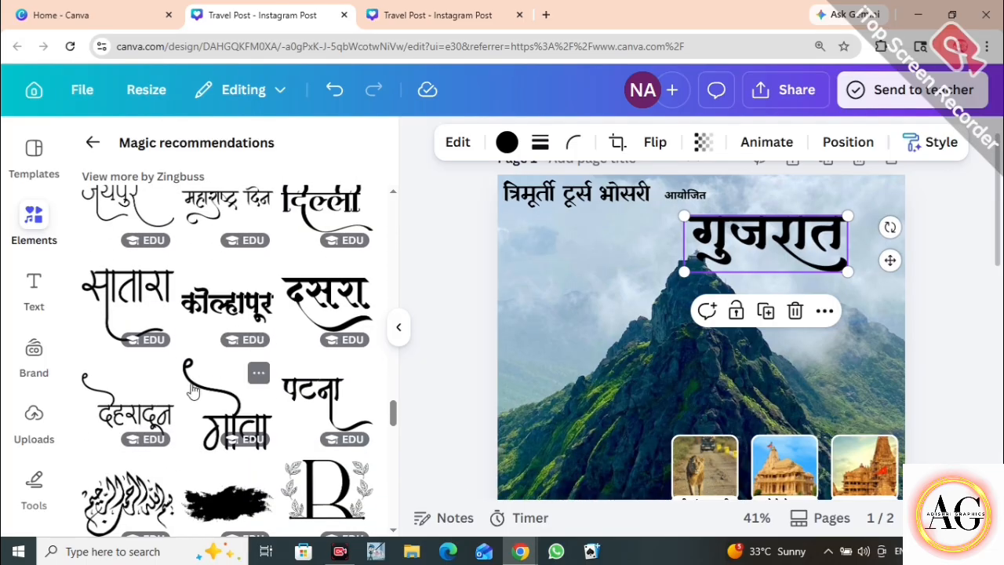
scroll(192, 390, down, 6)
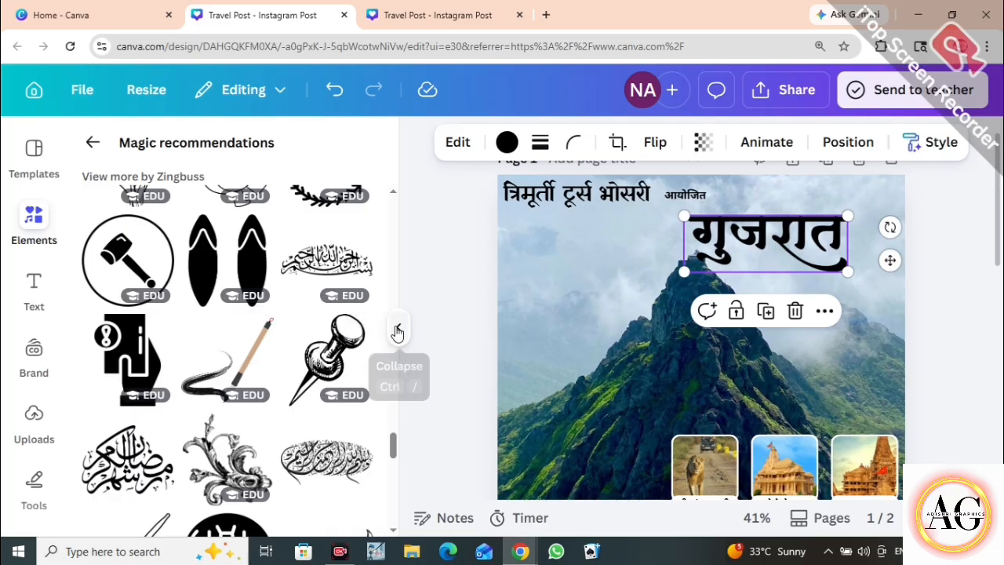
Move the black "गुजरात" lettering up beside "आयोजित" in the heading line of page 1.
click(396, 333)
click(831, 312)
mouse_move(636, 518)
mouse_down()
mouse_move(650, 518)
mouse_move(639, 527)
mouse_up()
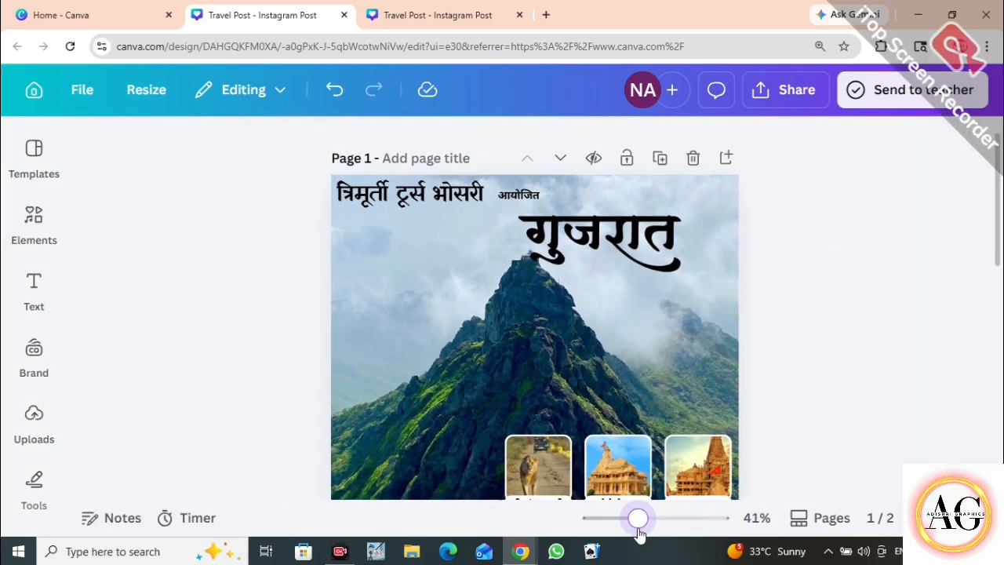
click(642, 246)
drag(642, 246, 669, 221)
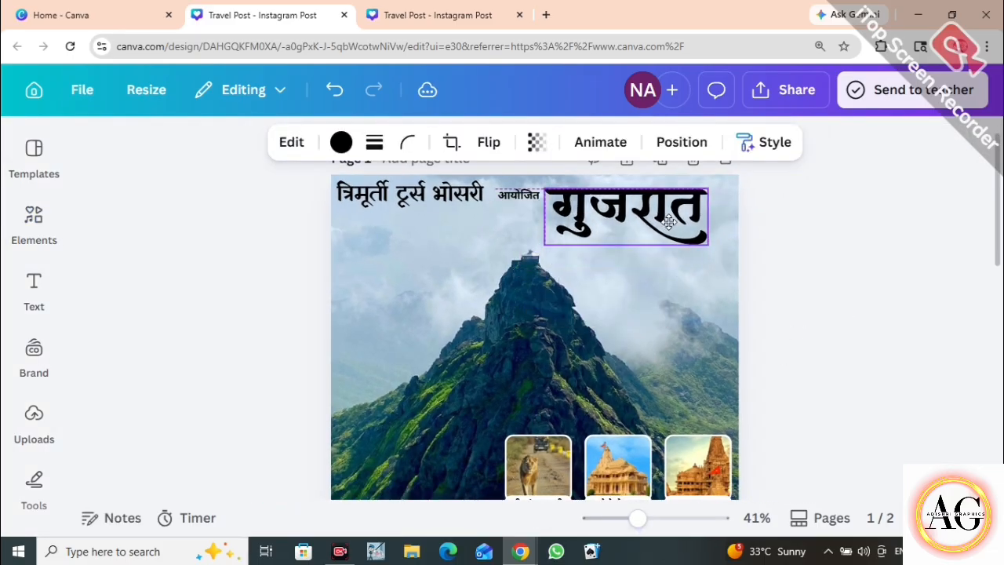
click(810, 248)
drag(638, 518, 639, 518)
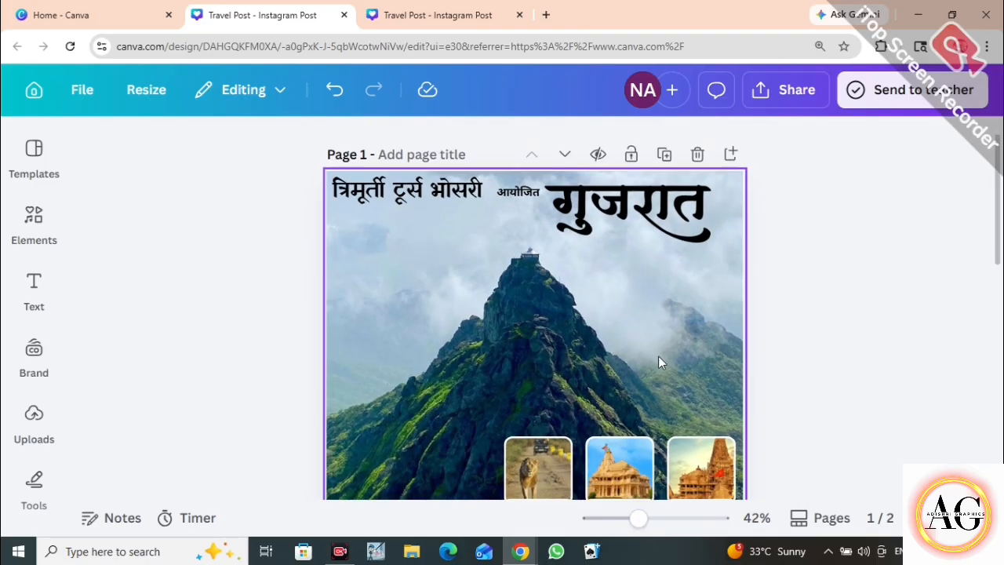
Recolour the "गुजरात" lettering from the default pink and darken it to the custom magenta #C8047C.
click(634, 234)
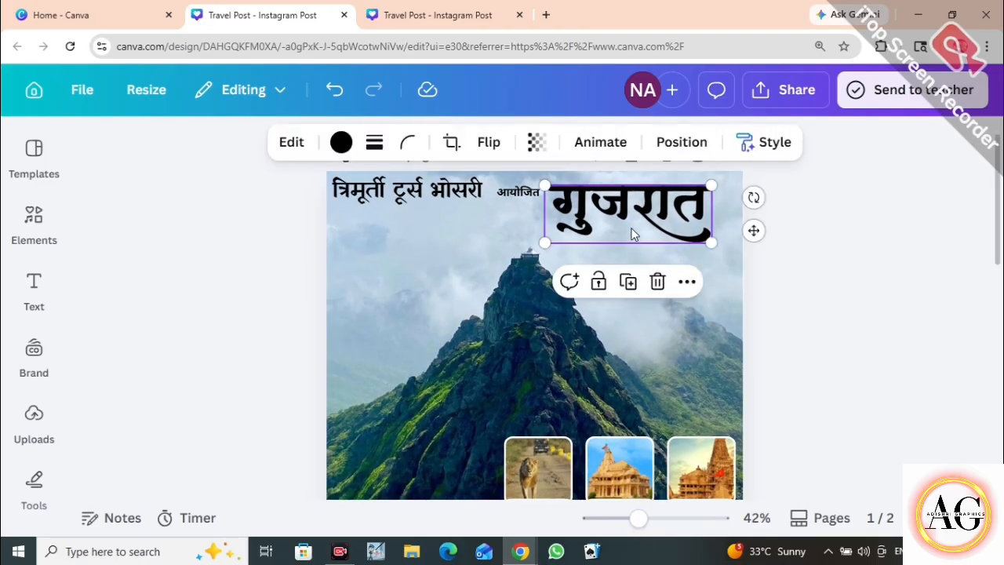
click(341, 143)
scroll(235, 387, down, 5)
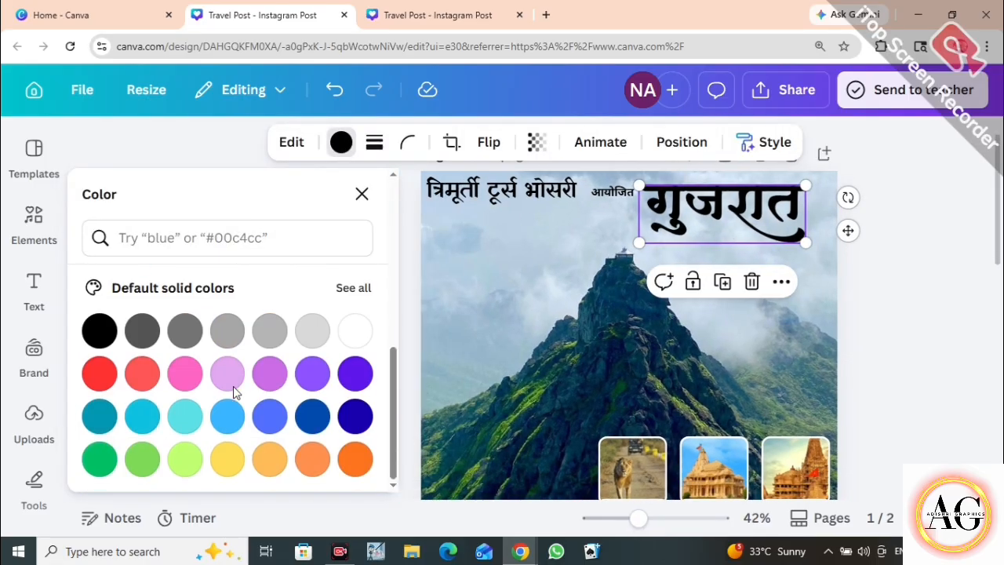
click(184, 372)
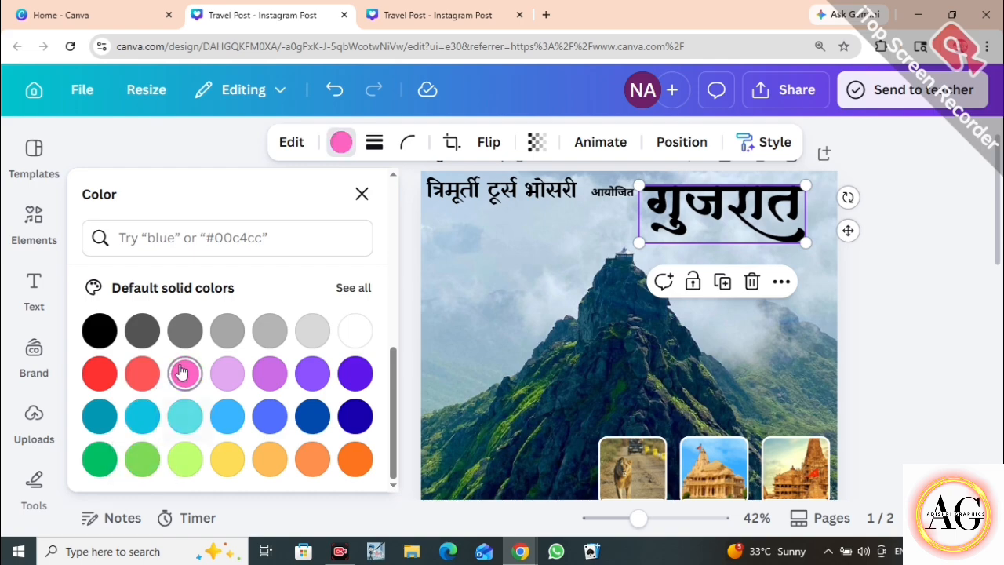
scroll(189, 375, up, 5)
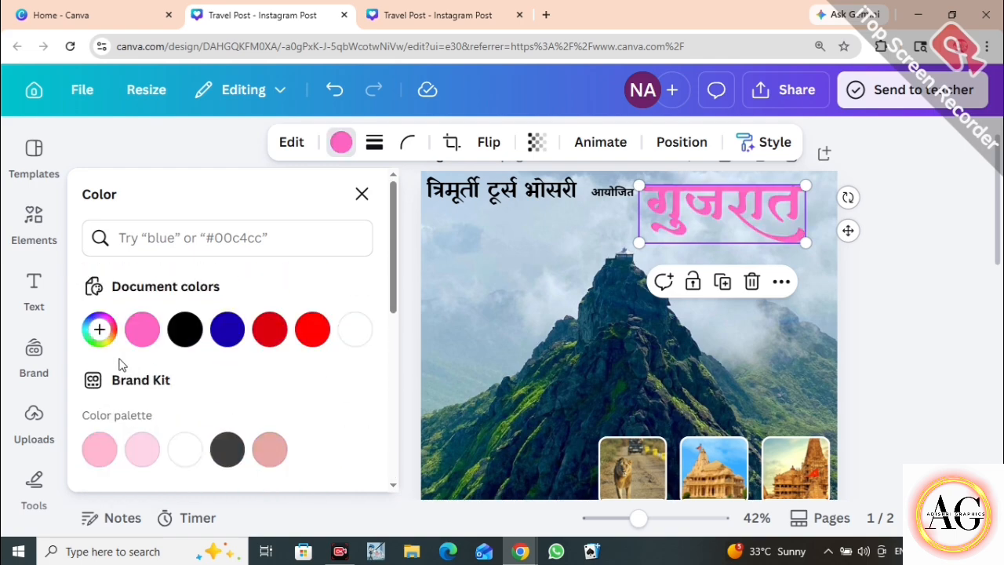
click(99, 331)
drag(251, 118, 333, 137)
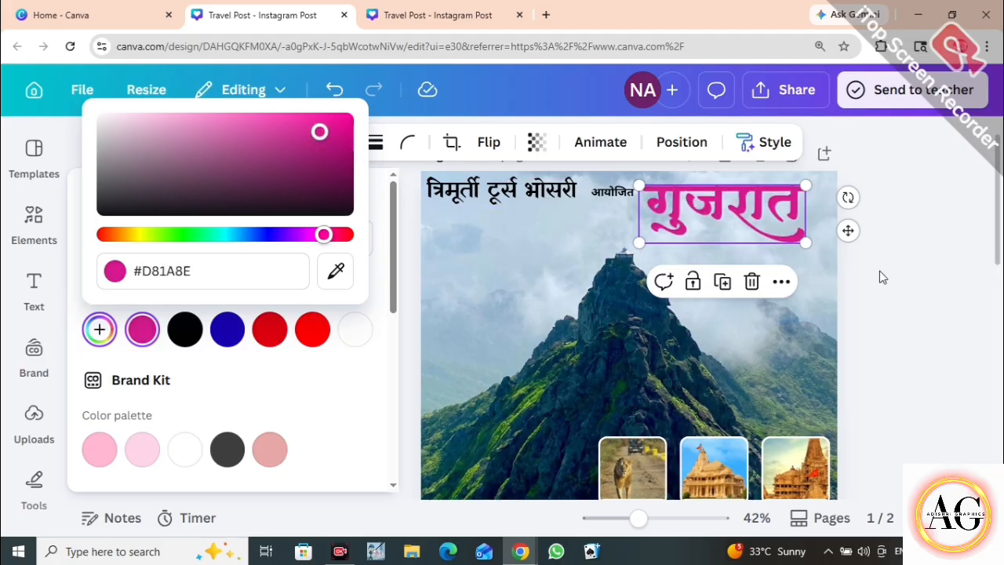
drag(307, 147, 339, 142)
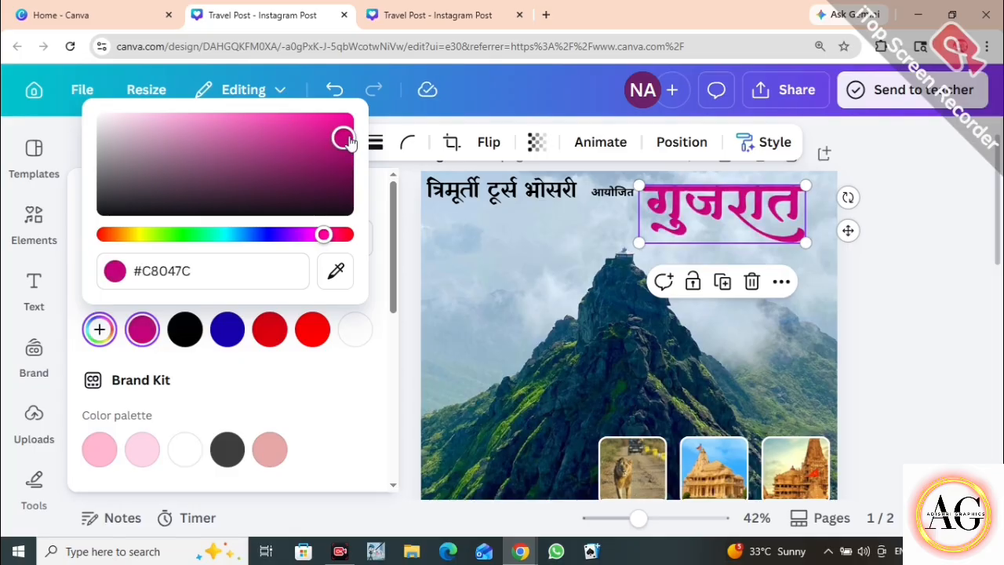
click(892, 286)
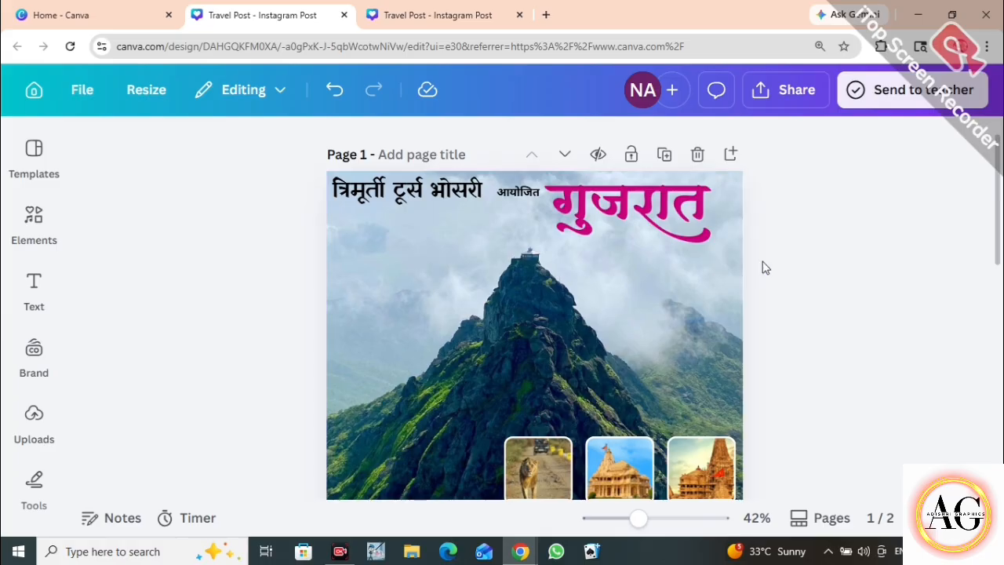
Duplicate the magenta "गुजरात" lettering and place the copy directly below the original, partly overlapping it.
click(672, 226)
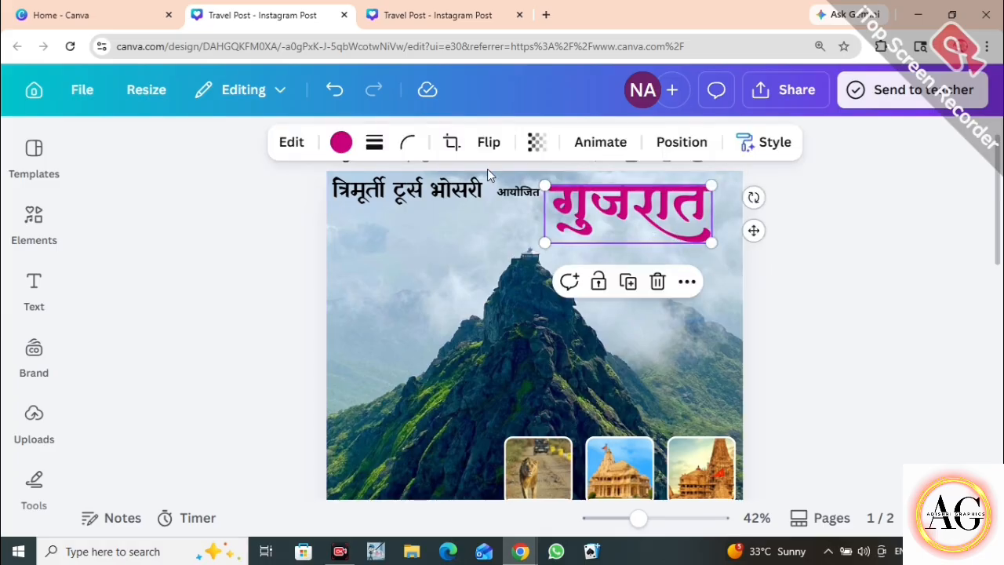
drag(640, 518, 650, 518)
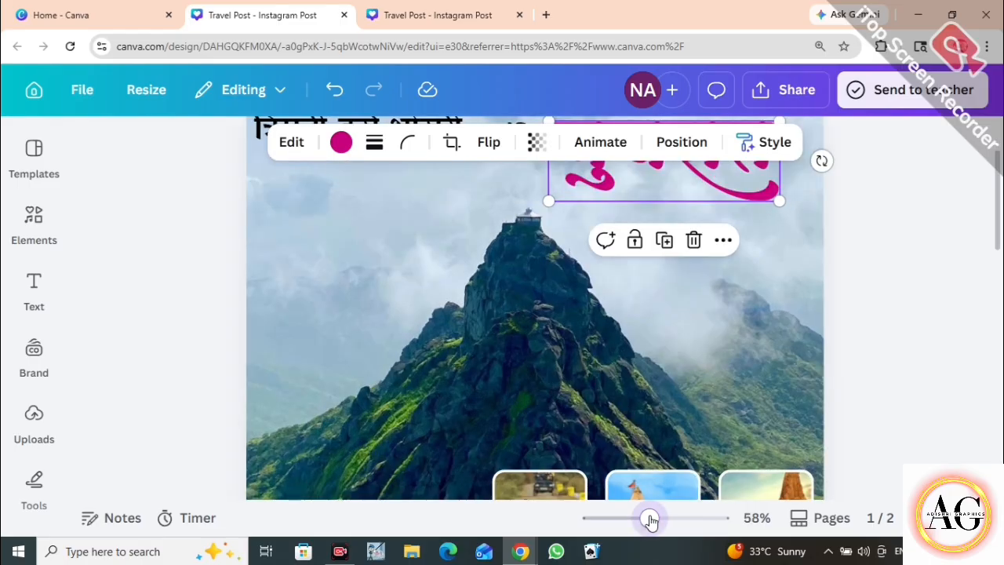
scroll(708, 392, up, 1)
click(840, 321)
click(739, 280)
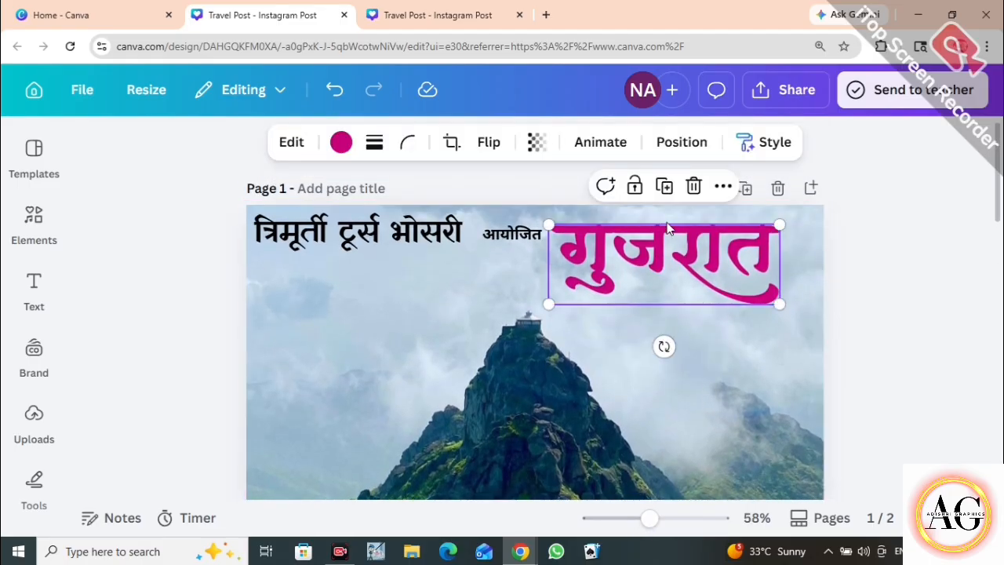
click(671, 195)
drag(679, 260, 671, 298)
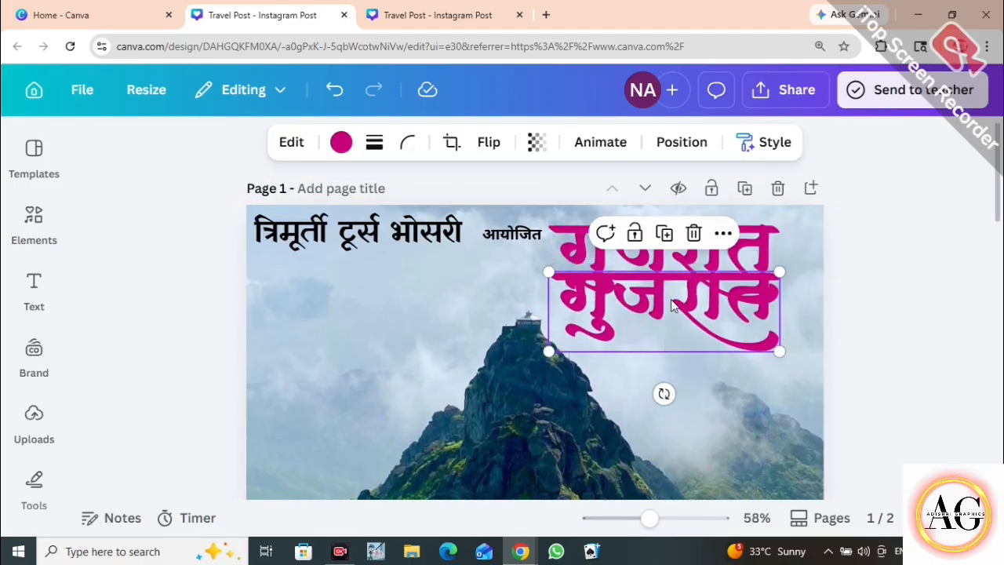
Recolour the lower copy of the "गुजरात" lettering white (#ffffff).
click(341, 142)
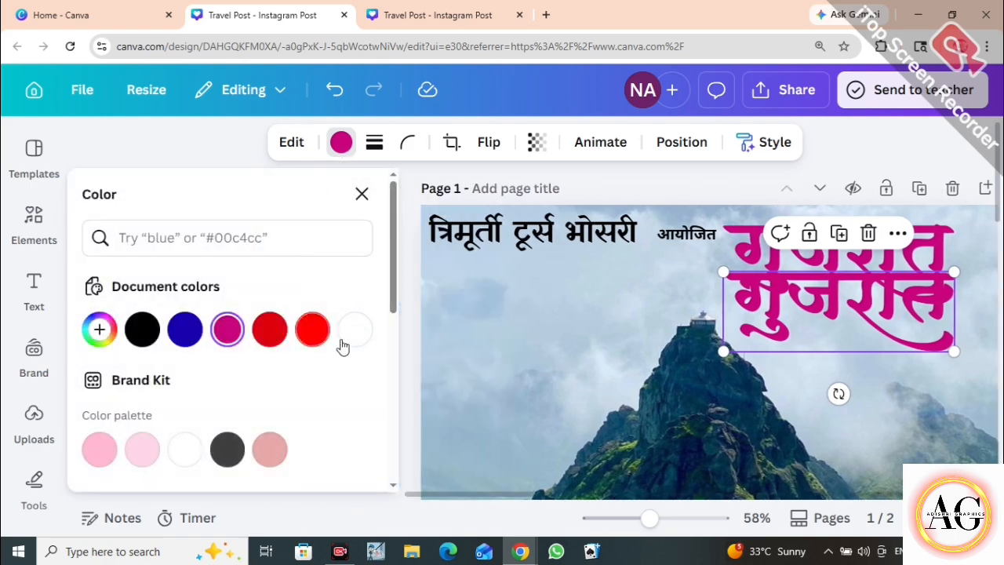
click(355, 329)
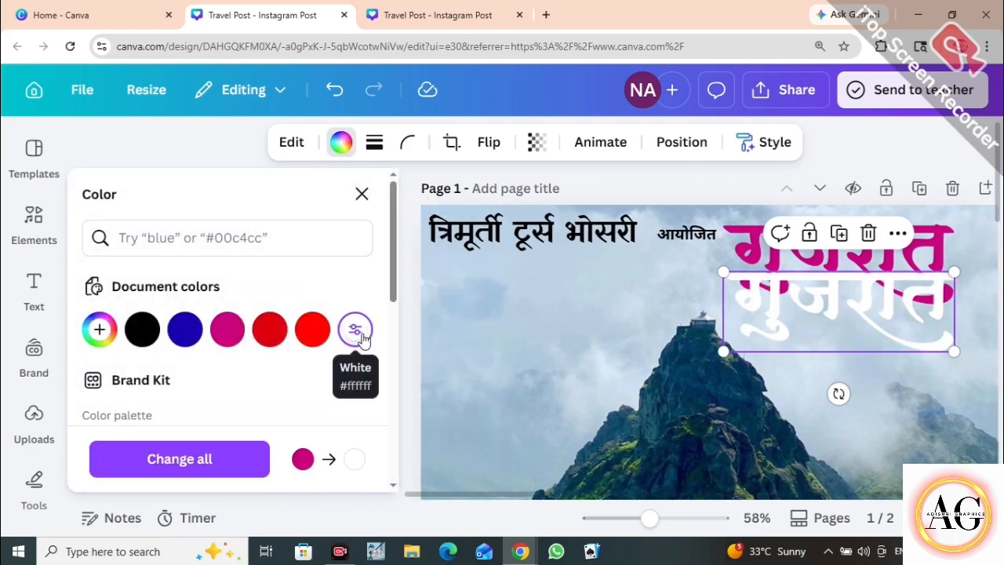
click(361, 194)
click(836, 273)
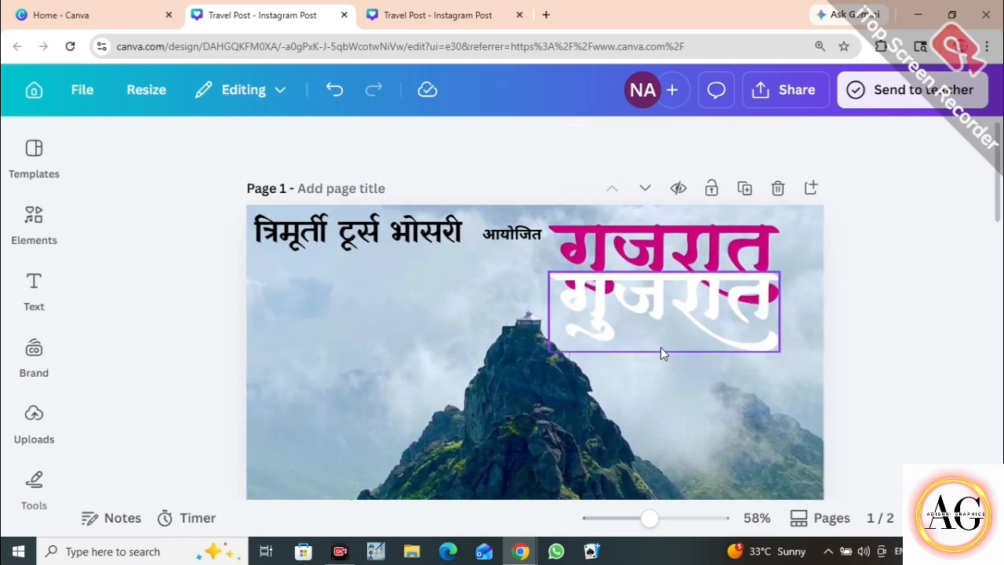
Move the white "गुजरात" copy up over the magenta lettering, offset slightly downward.
drag(650, 519, 657, 519)
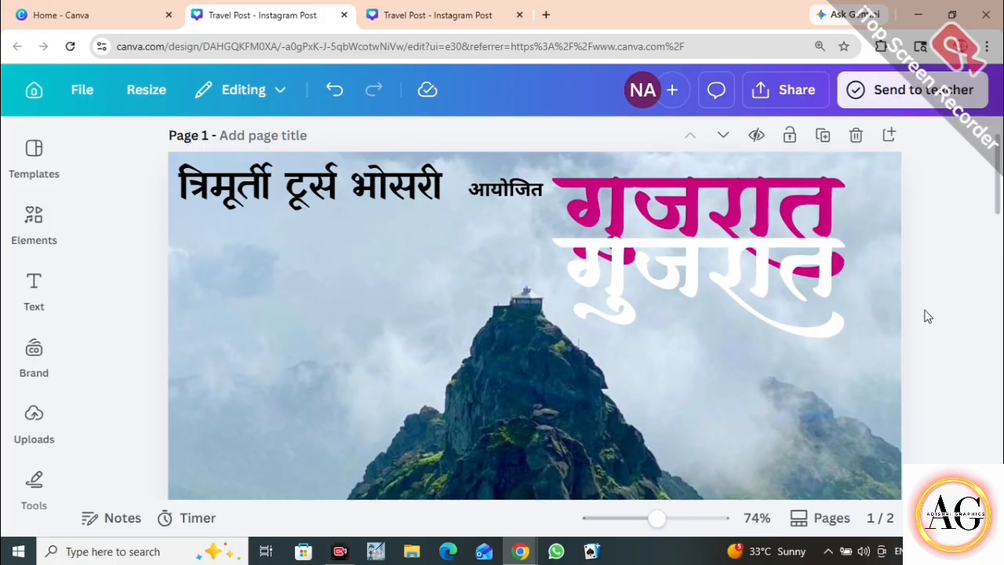
scroll(927, 315, up, 1)
drag(812, 338, 759, 295)
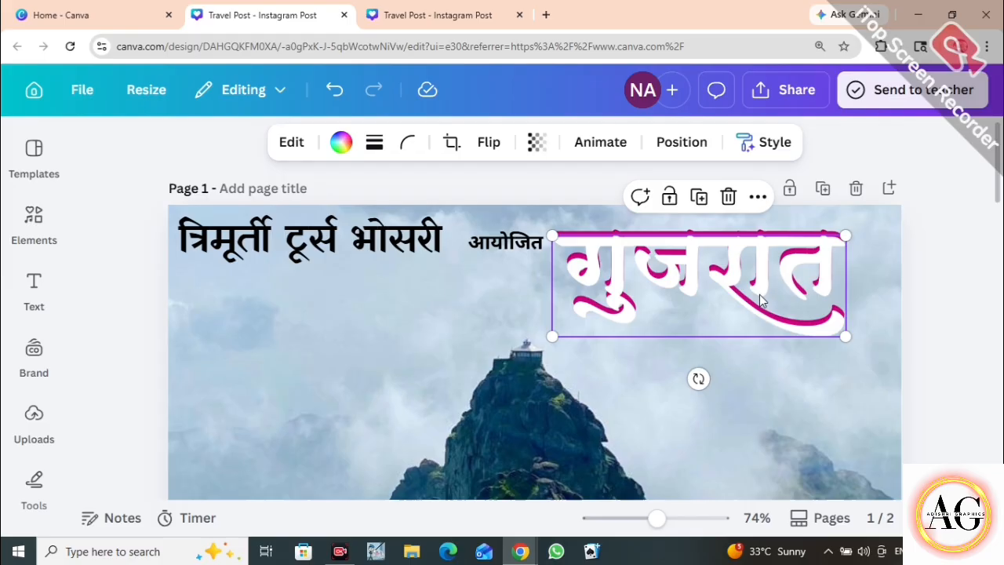
Send the white "गुजरात" copy backward behind the magenta lettering and nudge it so it forms a thin white edge.
click(682, 142)
drag(579, 494, 789, 480)
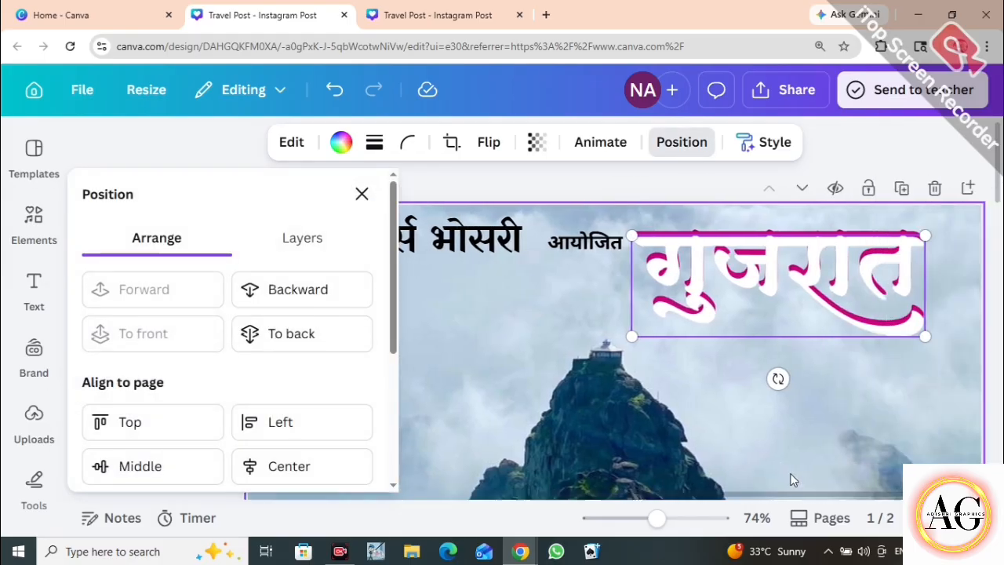
click(311, 295)
click(311, 292)
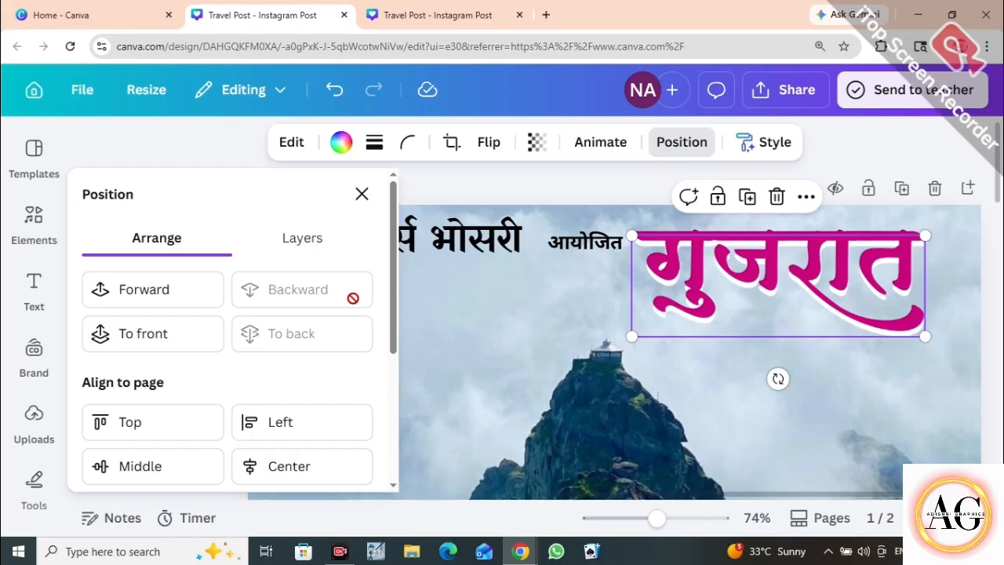
click(192, 295)
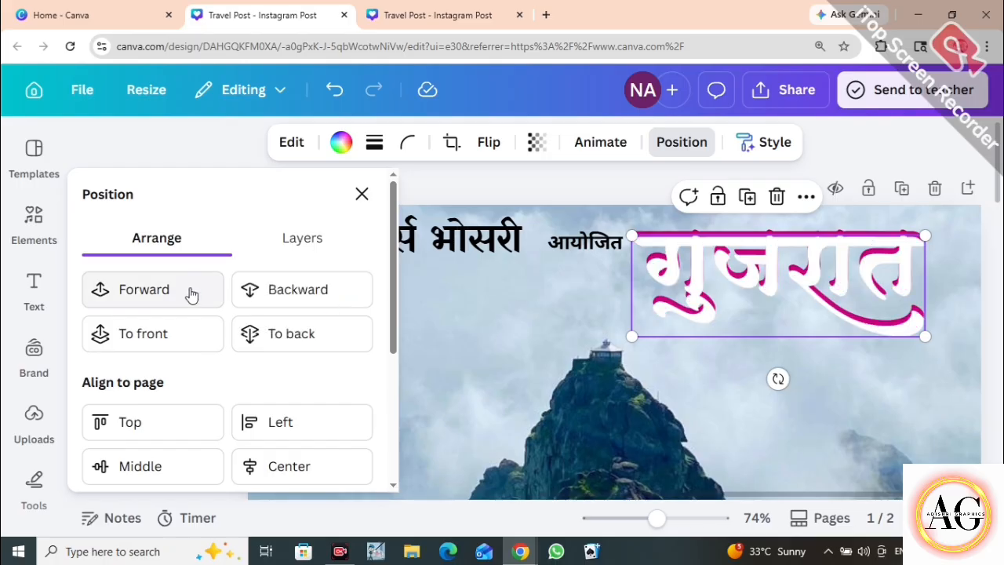
click(284, 289)
click(362, 194)
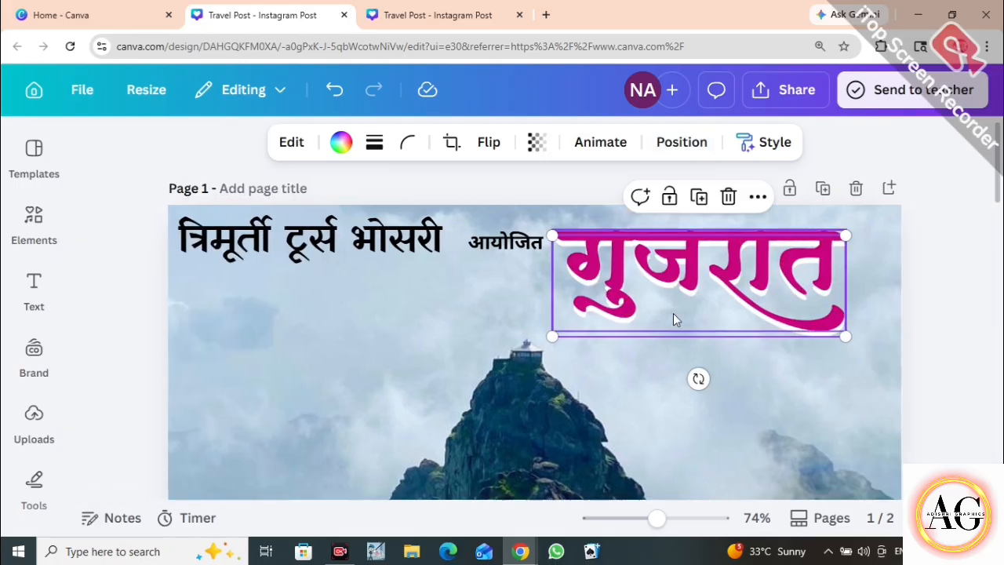
mouse_move(619, 337)
mouse_down()
mouse_move(635, 331)
mouse_move(626, 332)
mouse_up()
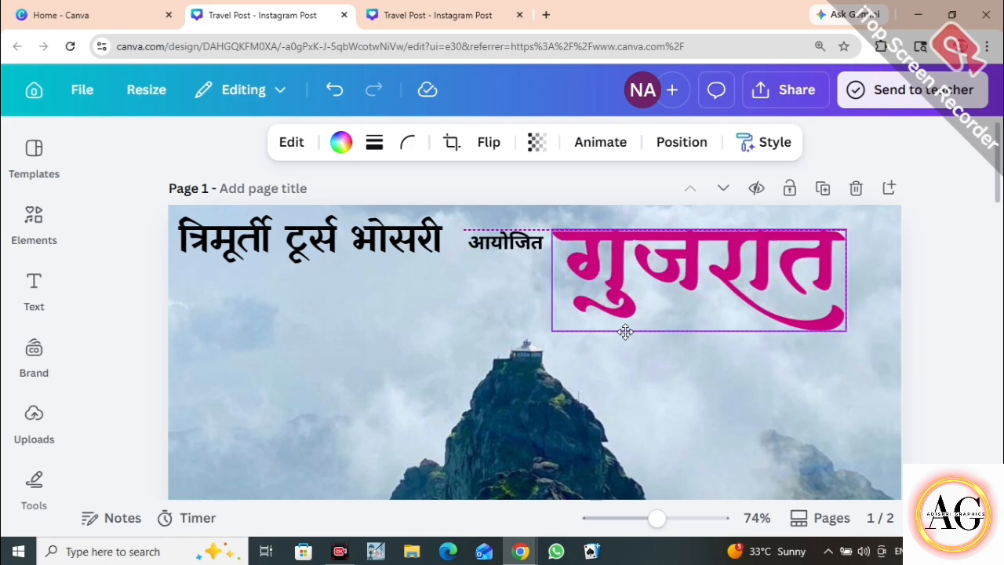
click(935, 303)
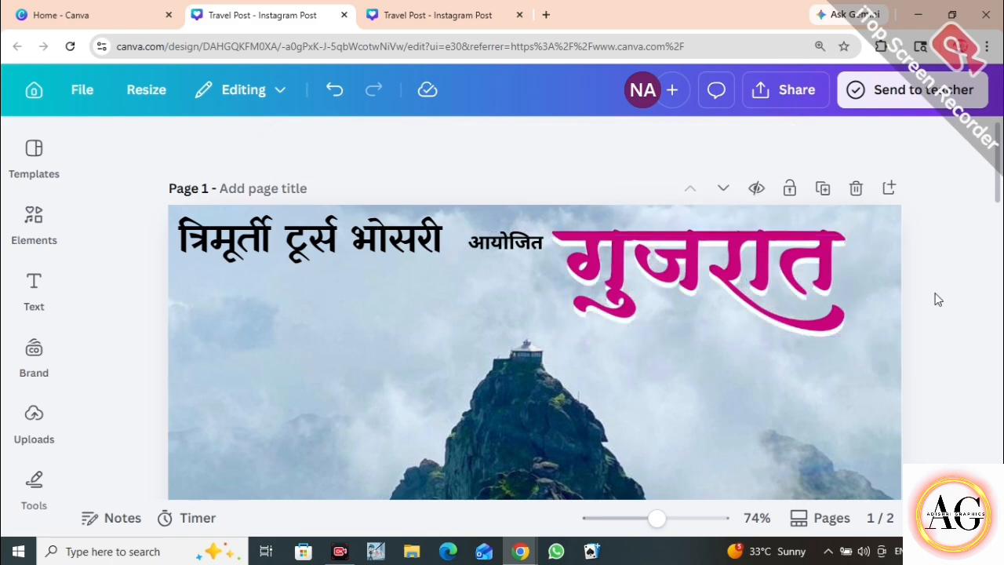
Scale the grouped "गुजरात" lettering down slightly from its lower-right corner, leaving free space beside it at the post's right edge.
mouse_move(655, 519)
mouse_down()
mouse_move(639, 522)
mouse_move(647, 519)
mouse_up()
click(764, 248)
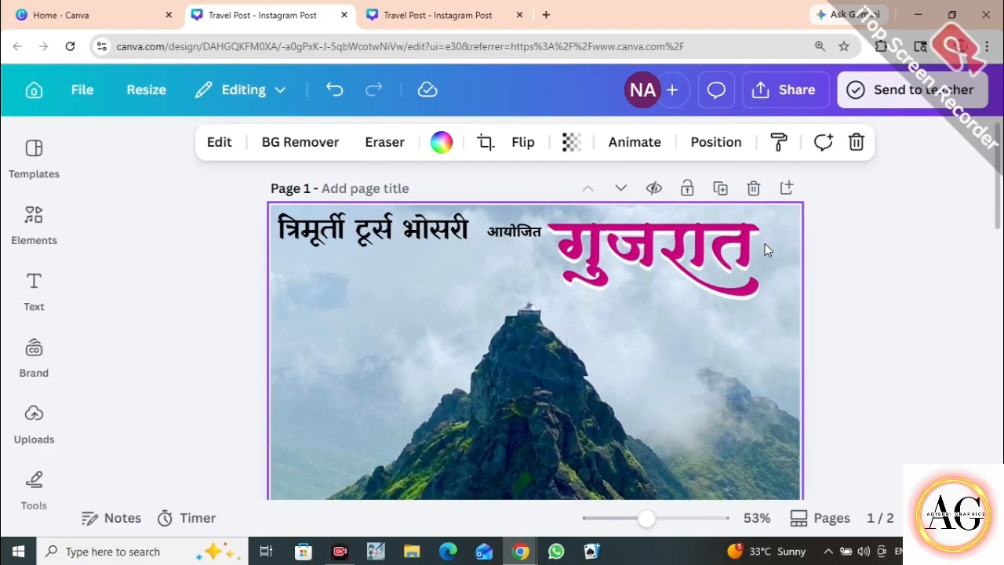
click(681, 249)
click(594, 339)
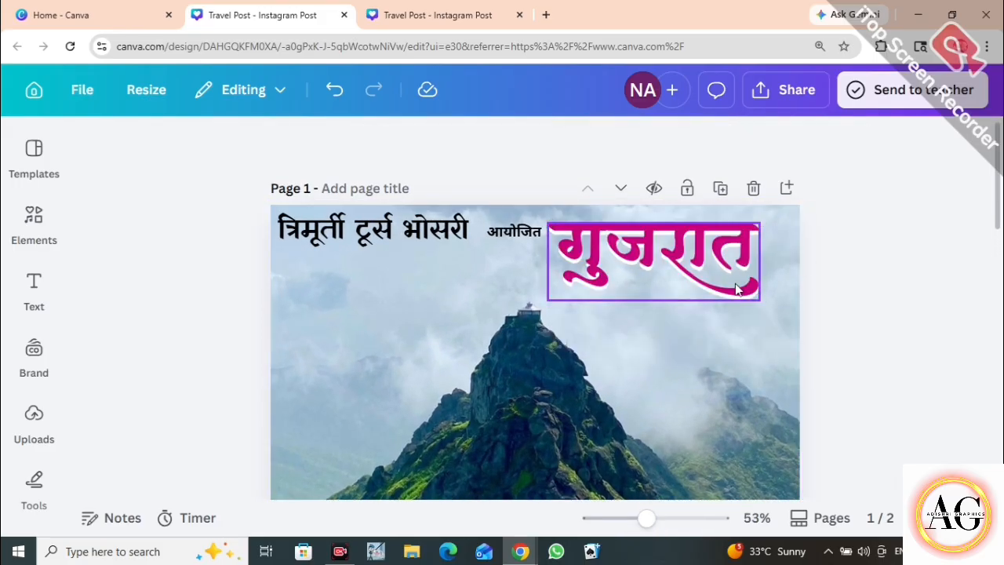
drag(758, 300, 740, 288)
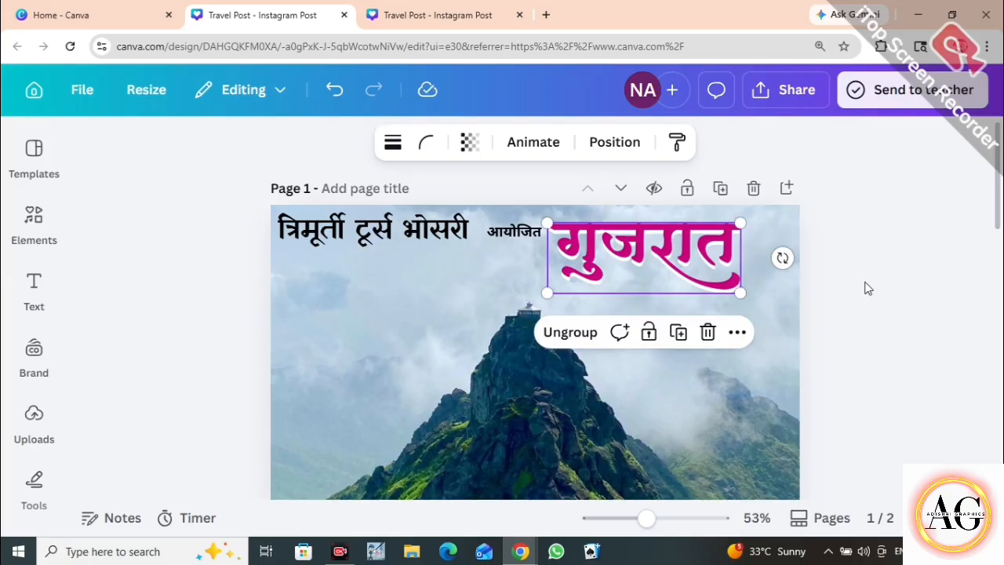
click(866, 287)
Copy the "ट्रिप" text from page 2 onto page 1 and place it just right of the "गुजरात" lettering.
scroll(712, 366, down, 3)
scroll(711, 365, down, 5)
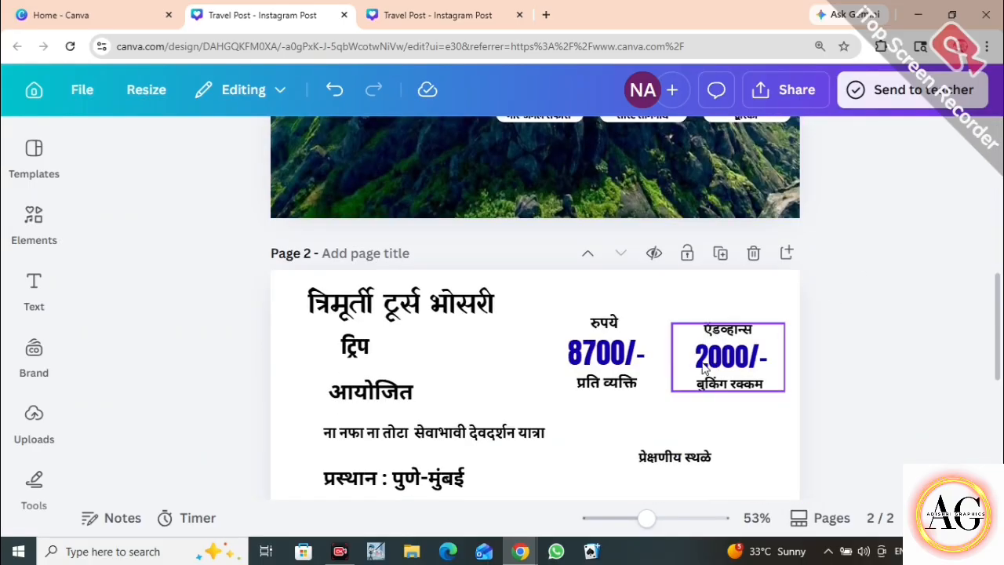
click(353, 349)
scroll(354, 351, up, 8)
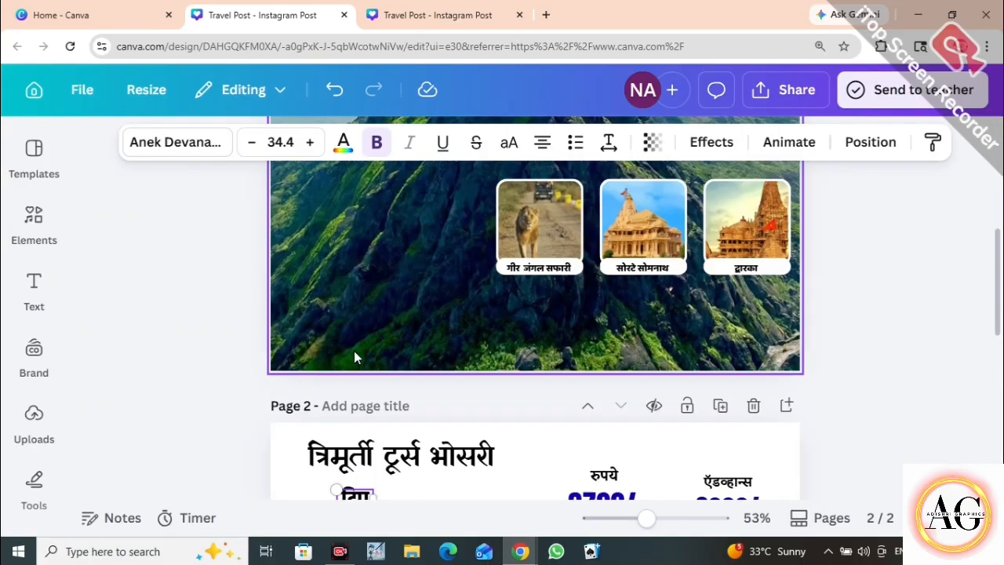
click(770, 234)
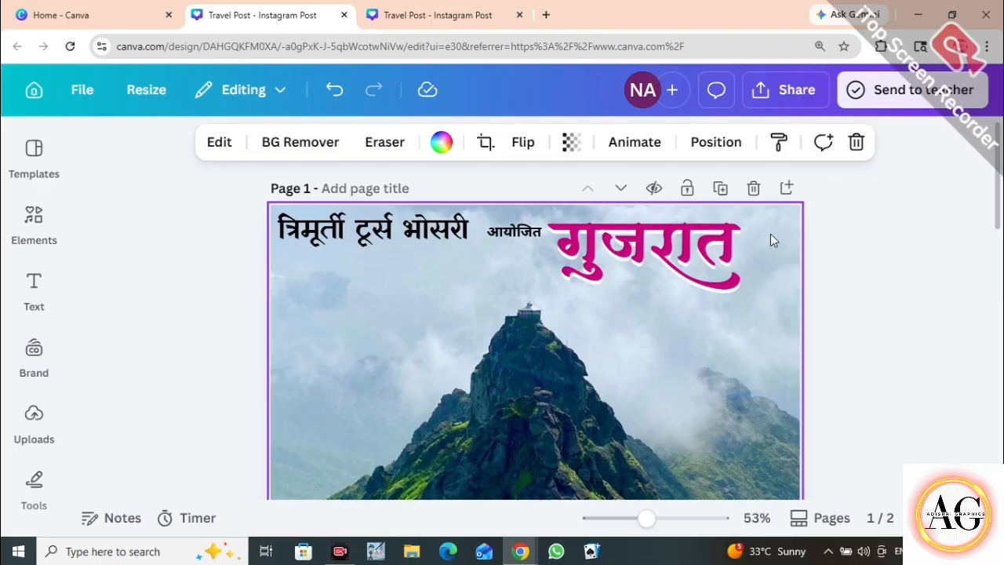
key(ctrl+v)
drag(373, 343, 782, 293)
Change the font of the "त्रिमूर्ती टूर्स भोसरी" heading to Baloo.
click(522, 237)
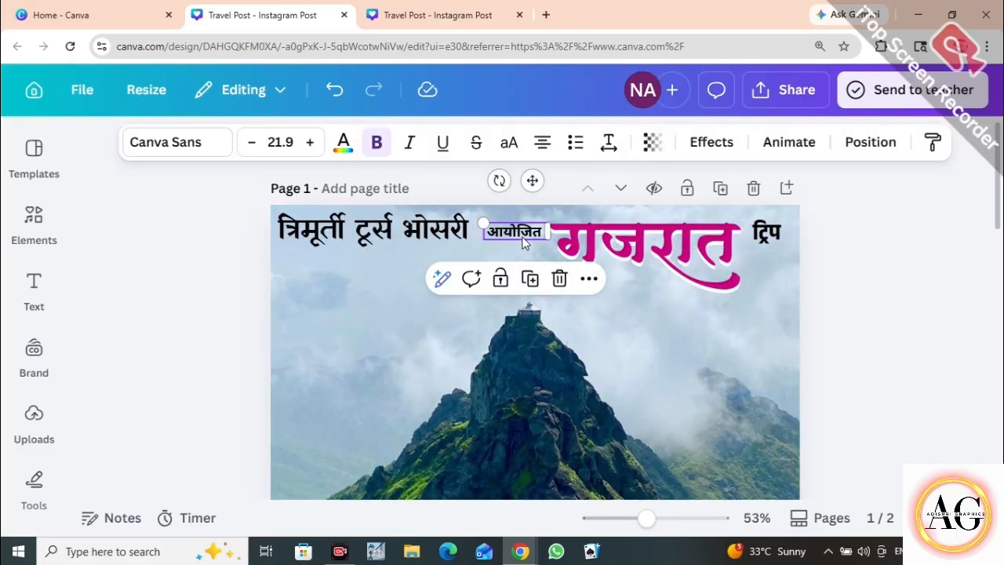
click(394, 243)
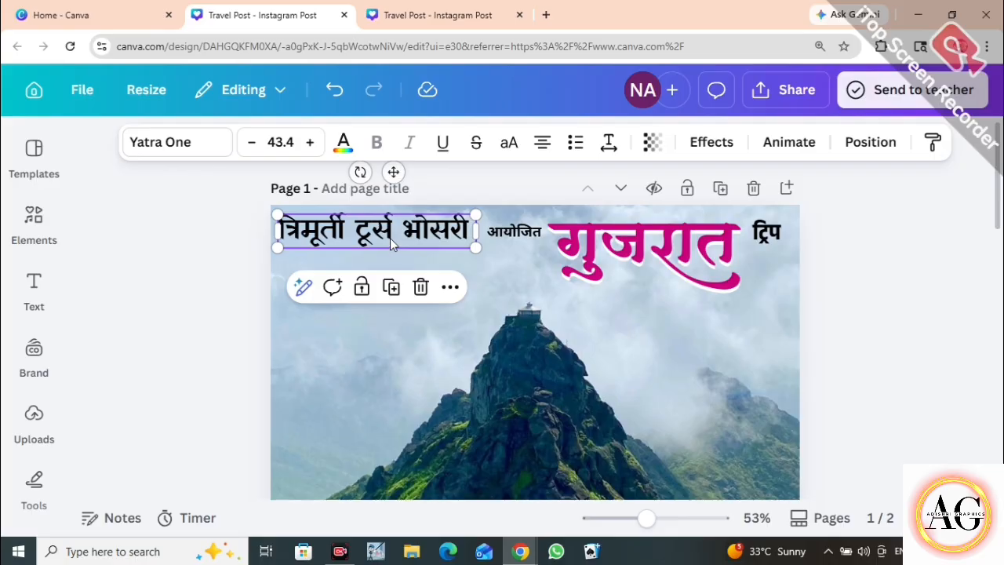
click(878, 282)
click(372, 236)
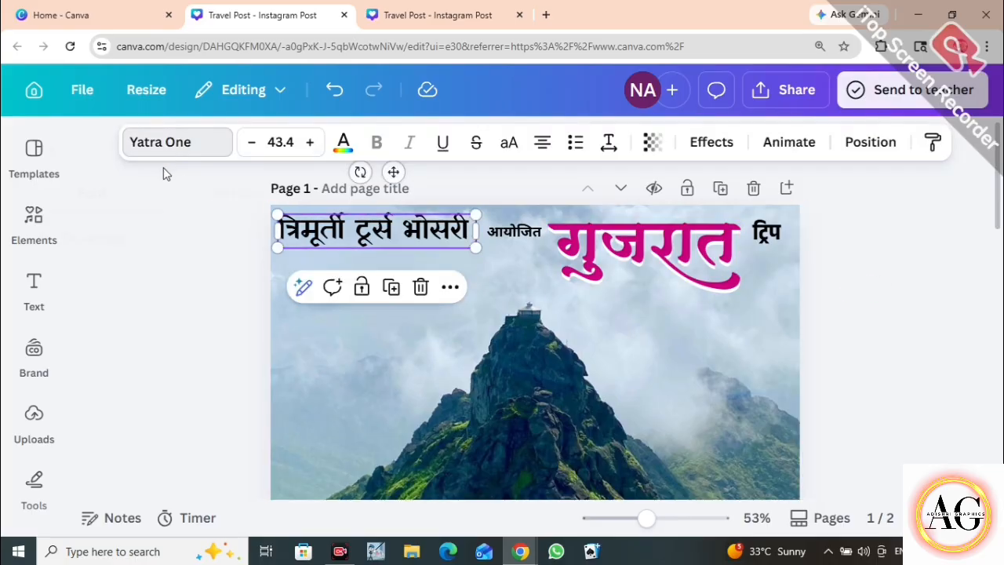
click(174, 142)
click(154, 372)
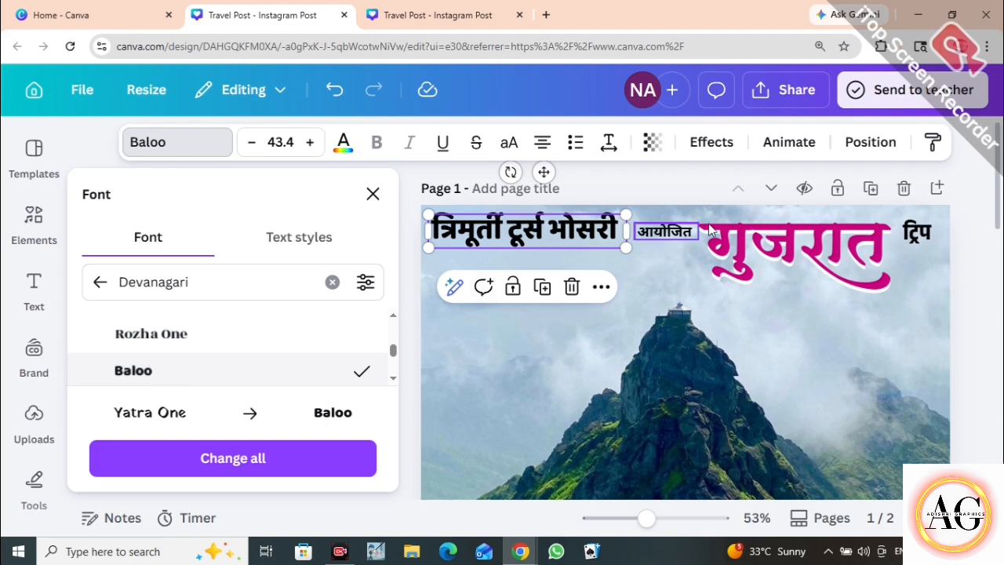
Set the "आयोजित" and "ट्रिप" texts in the Baloo font as well.
click(661, 233)
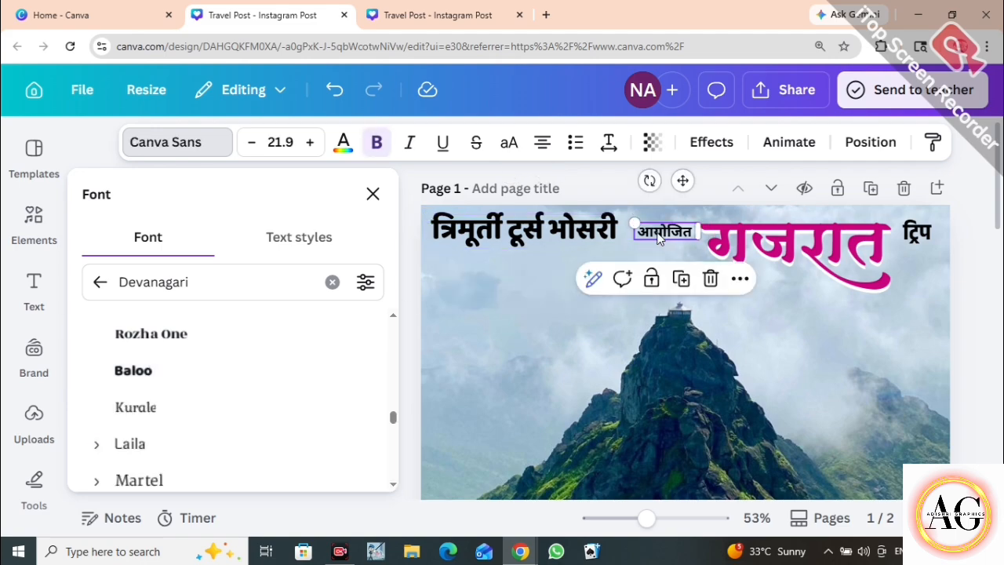
click(174, 384)
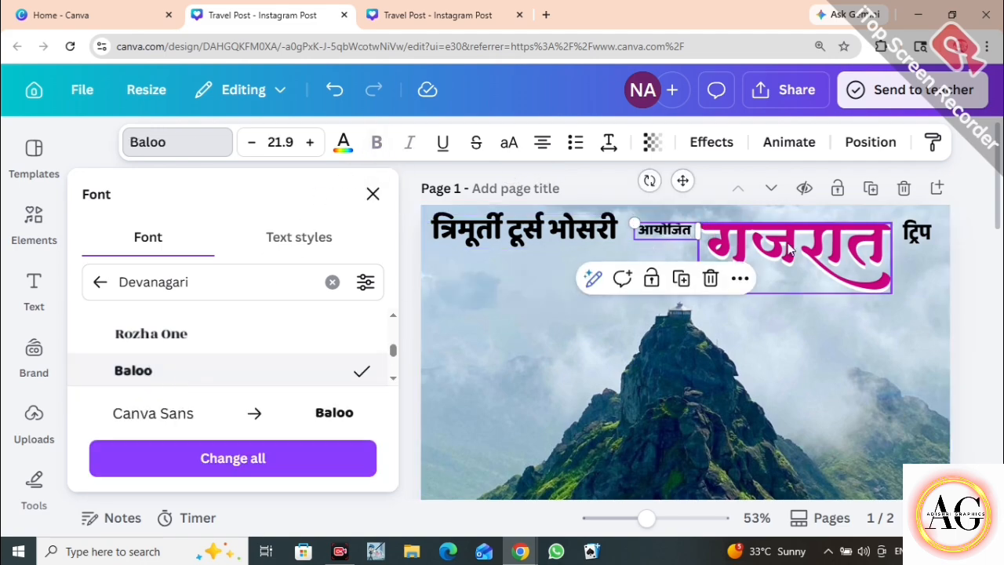
click(916, 234)
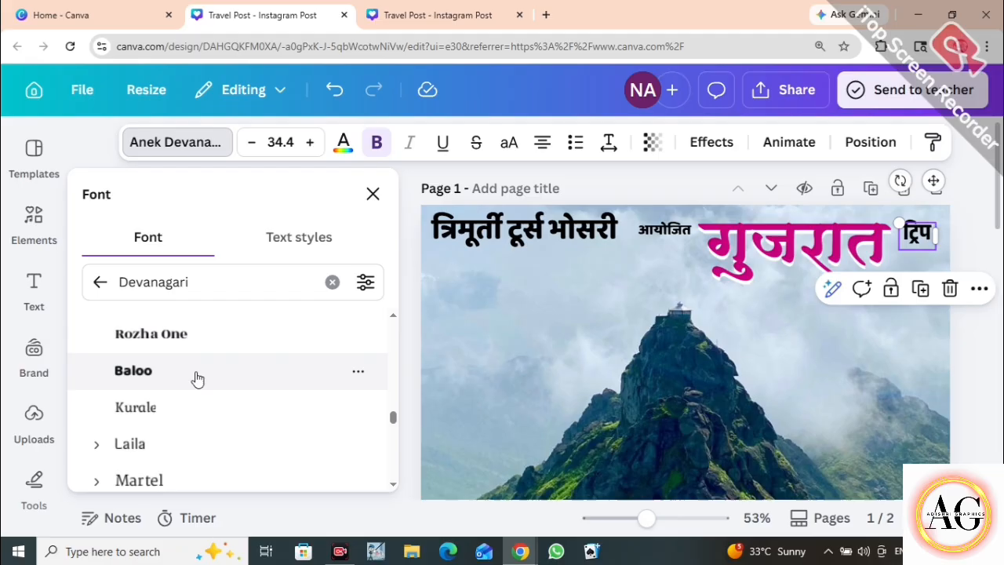
click(131, 372)
click(373, 195)
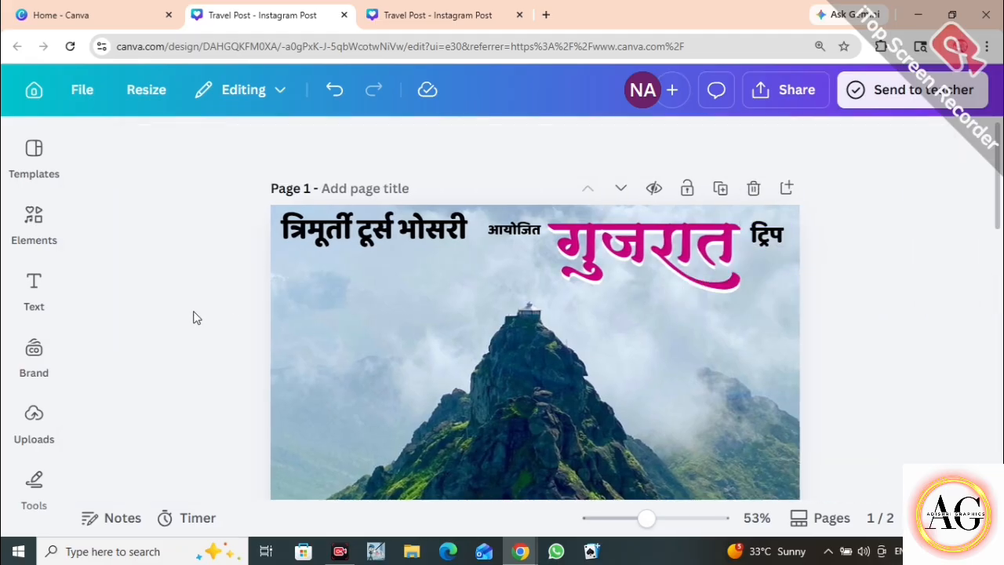
Recolour the "त्रिमूर्ती टूर्स भोसरी" heading bright red from the document colours.
click(370, 237)
click(344, 142)
click(312, 330)
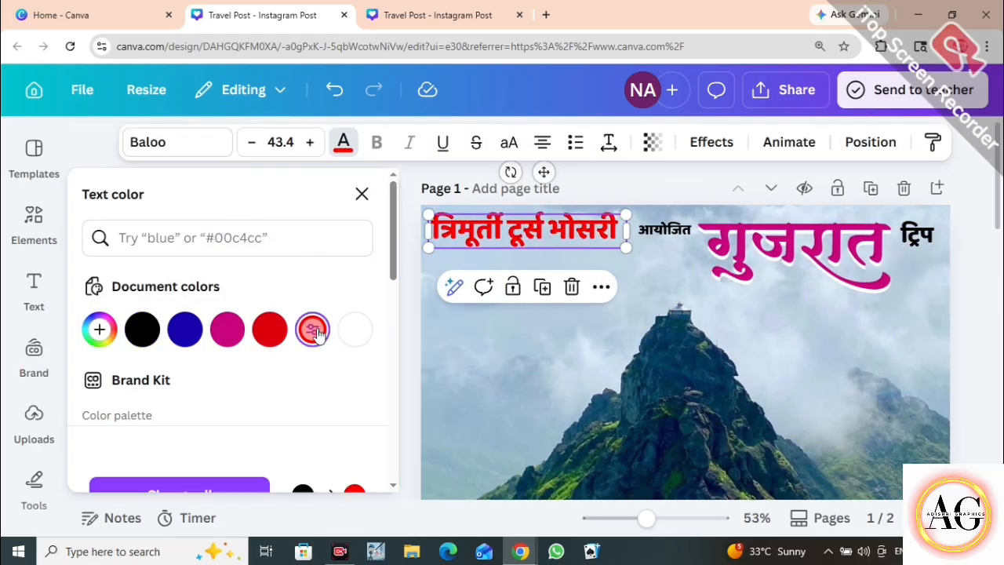
Recolour the "आयोजित" and "ट्रिप" texts dark blue from the document colours.
click(662, 237)
click(184, 330)
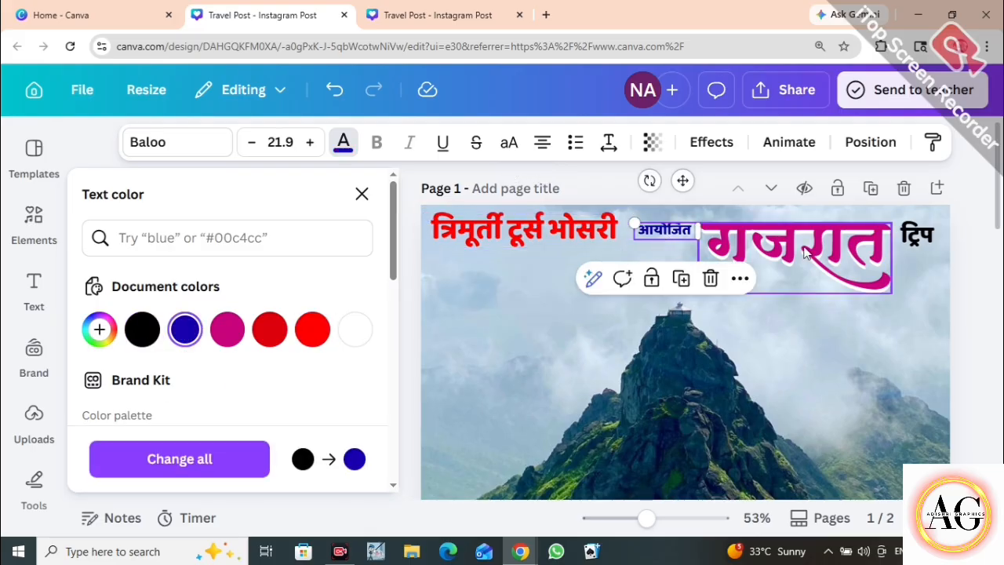
click(737, 265)
click(187, 331)
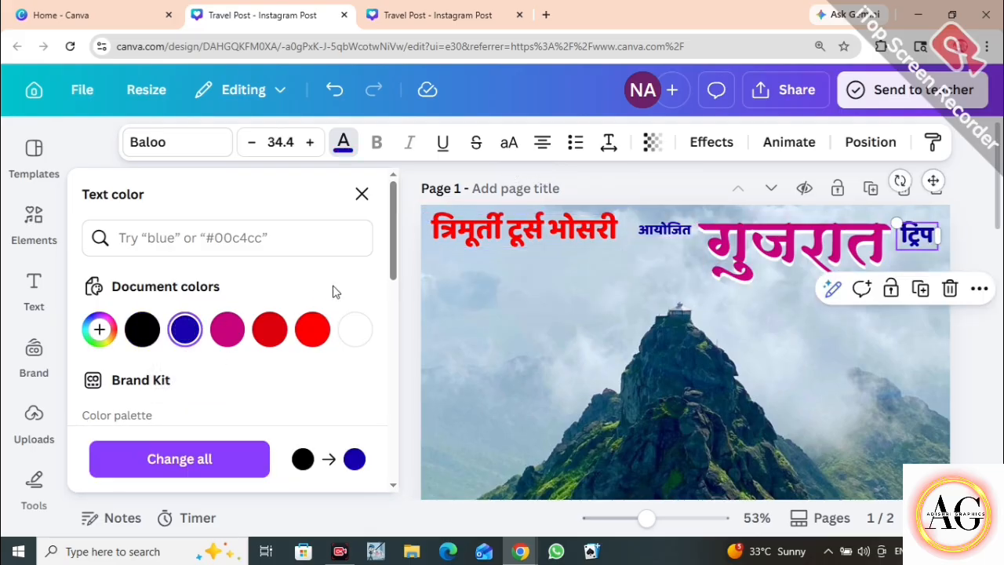
click(362, 194)
click(233, 287)
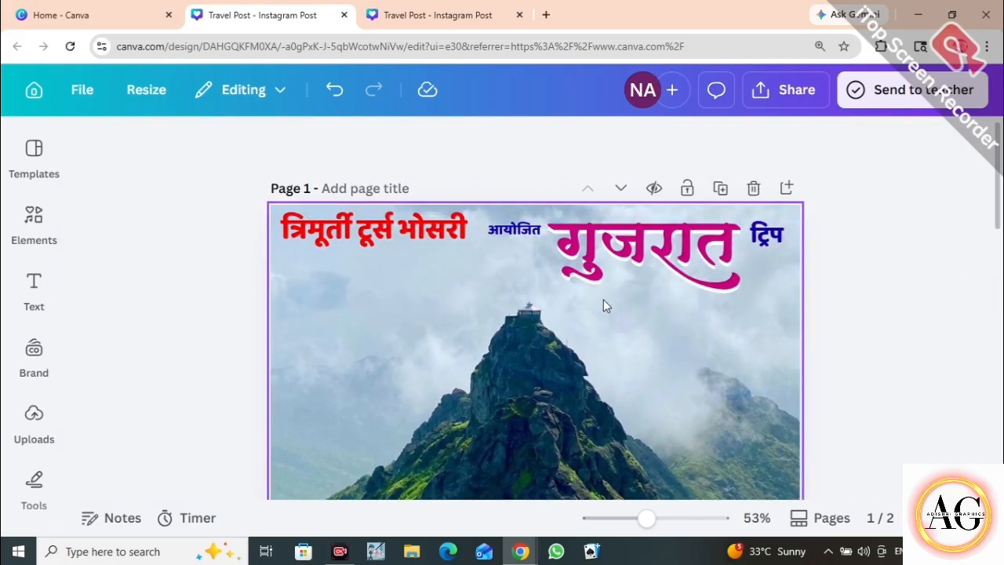
Nudge the "ट्रिप" text slightly to fine-tune its position beside the "गुजरात" lettering.
click(780, 242)
drag(780, 242, 772, 237)
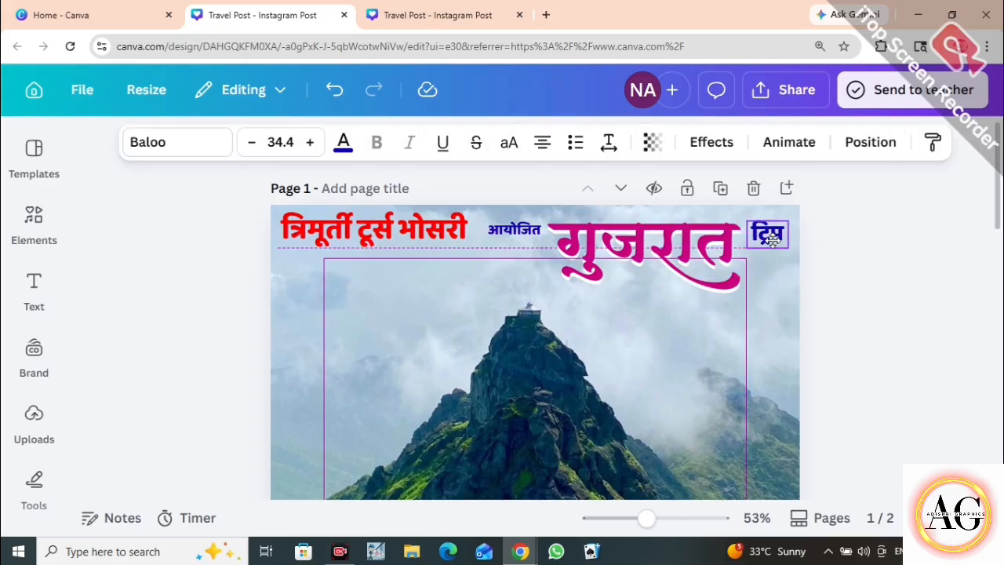
drag(773, 240, 772, 239)
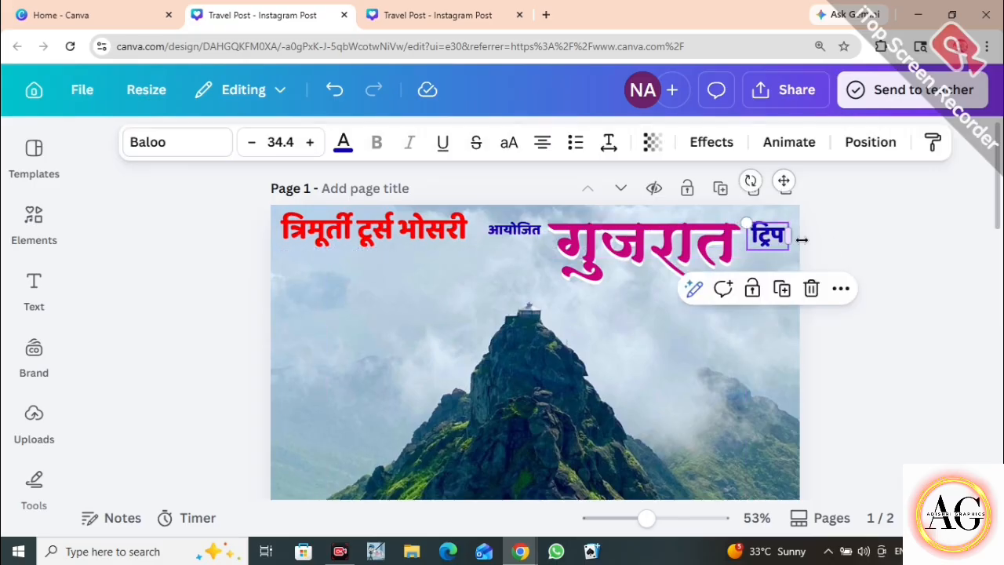
Reduce the font size of "ट्रिप" to 22.4 so it roughly matches the "आयोजित" text.
click(518, 228)
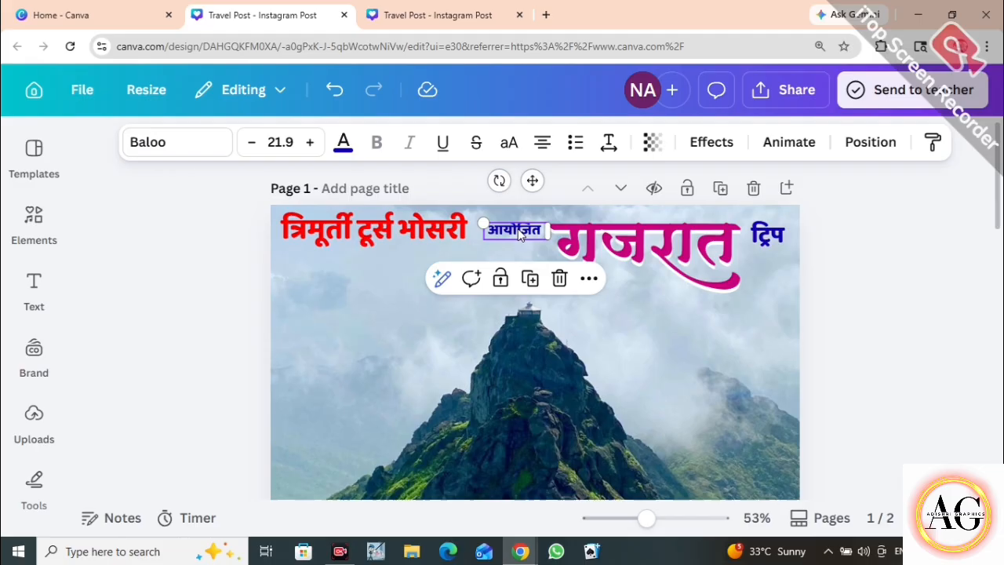
click(770, 238)
click(253, 144)
click(253, 143)
click(253, 144)
click(253, 144)
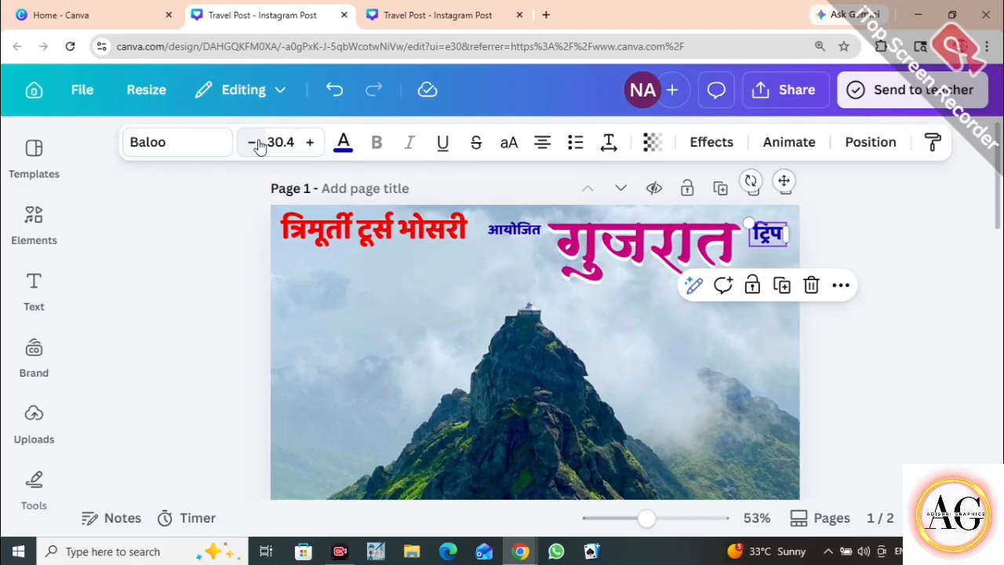
click(255, 145)
click(256, 144)
click(256, 145)
click(253, 144)
click(253, 144)
click(253, 144)
click(253, 143)
click(253, 143)
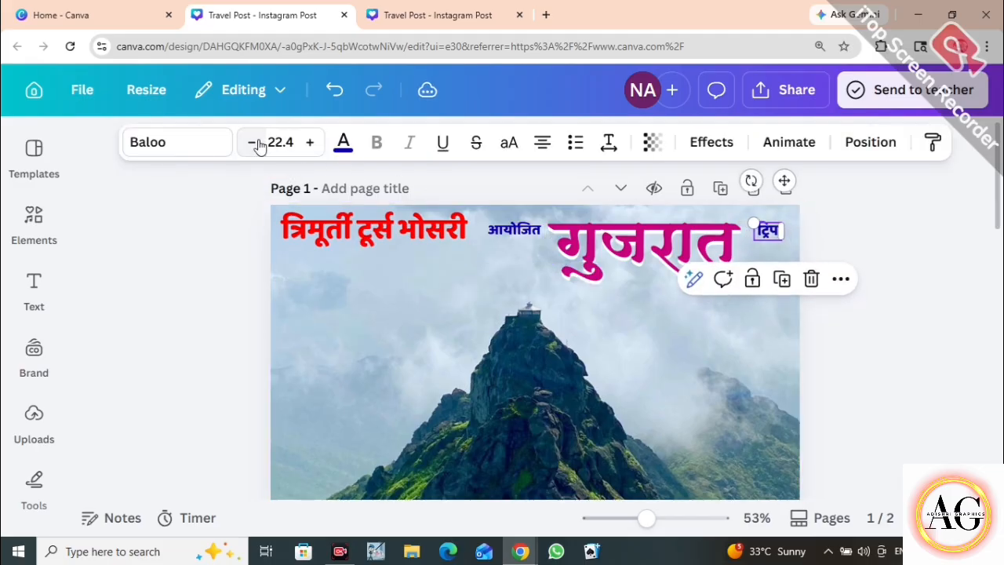
click(253, 144)
click(878, 233)
click(509, 234)
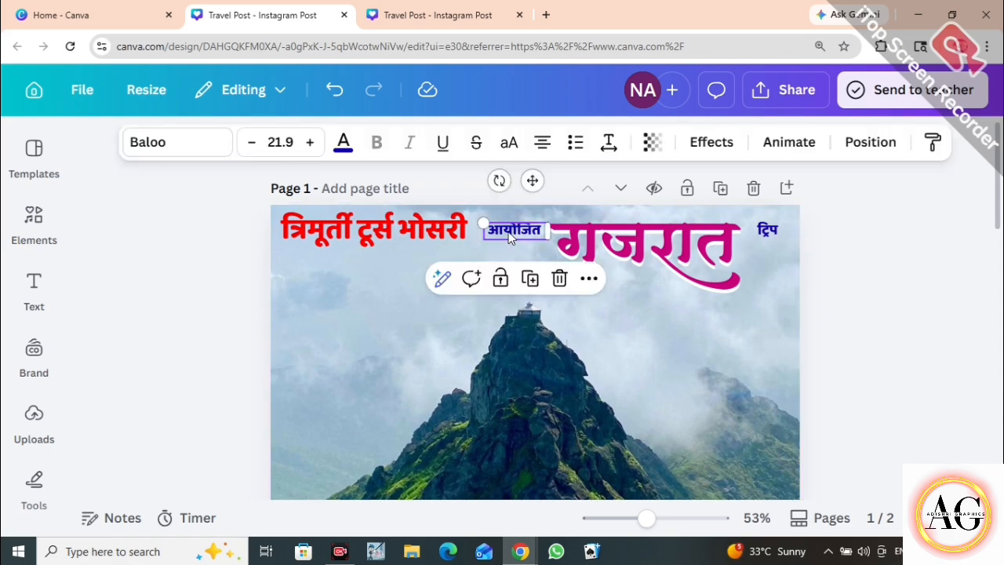
click(762, 228)
click(847, 220)
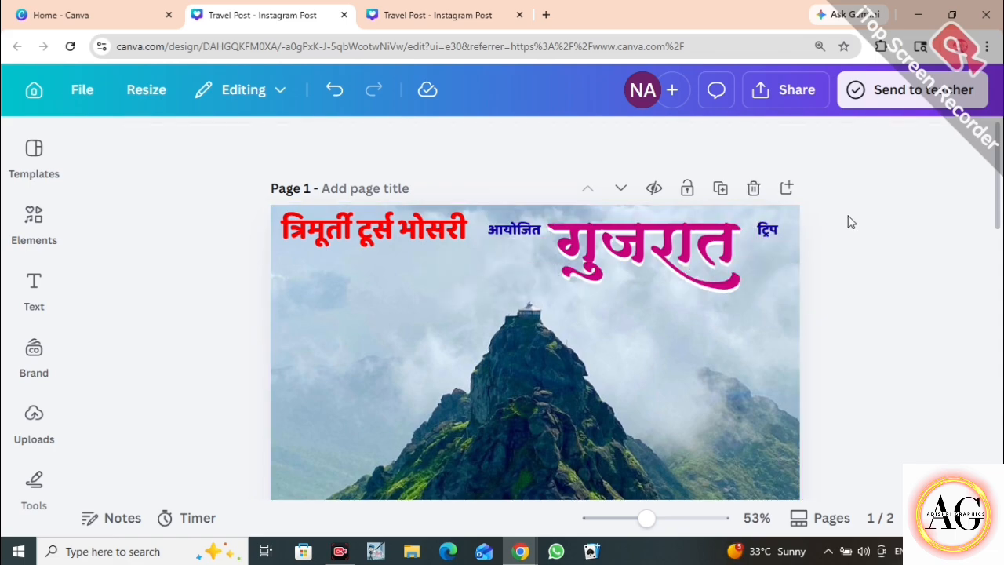
click(773, 231)
click(314, 151)
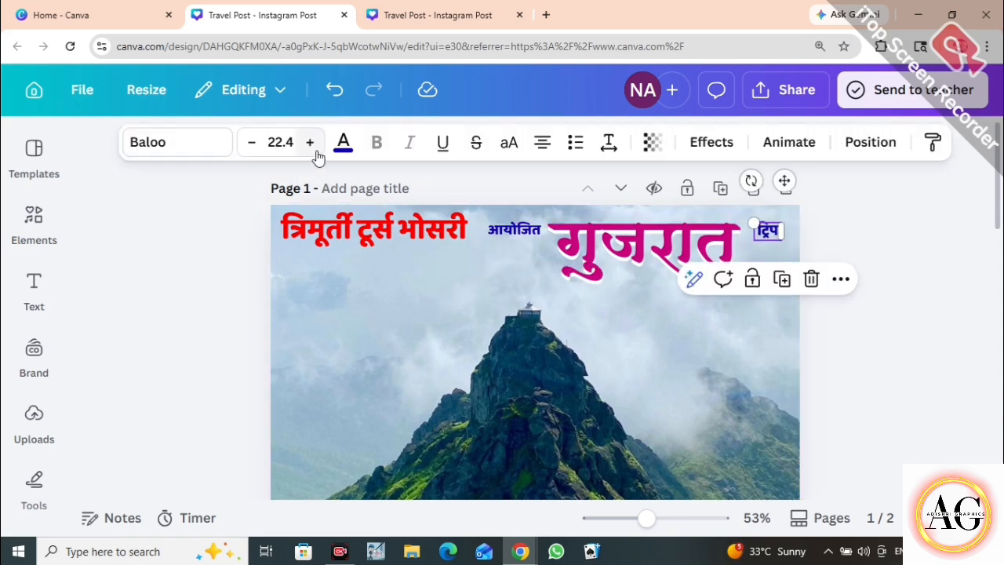
Move the "आयोजित" text slightly left, closer to the red company heading.
drag(502, 229, 495, 229)
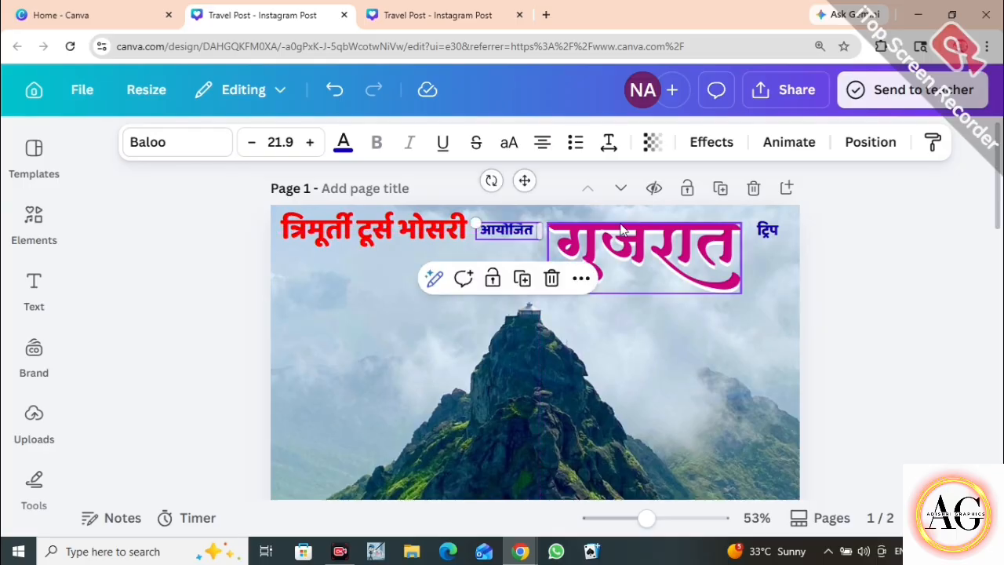
click(767, 229)
click(879, 239)
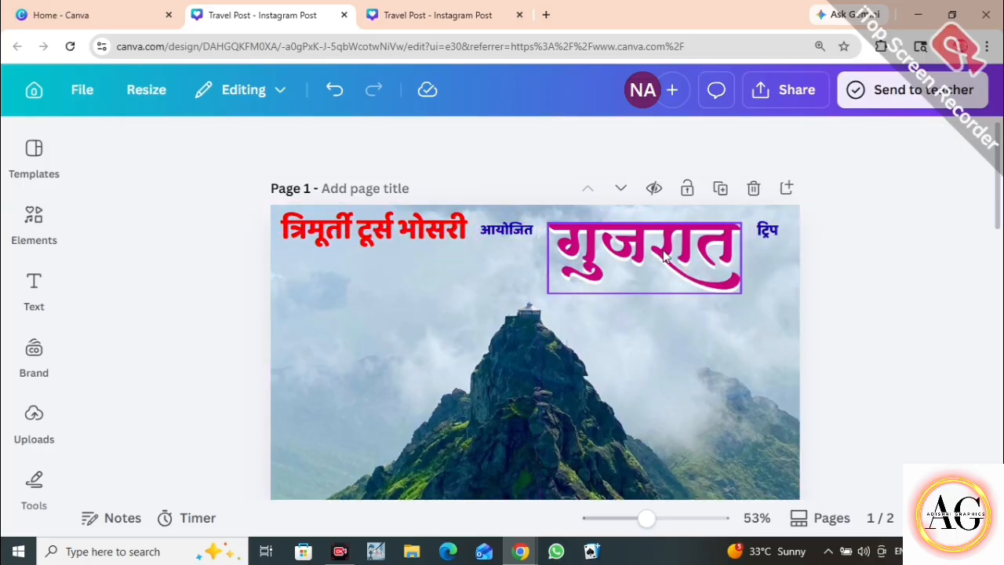
Apply the Outline text effect to the red company heading and open the outline's colour choices.
click(390, 239)
click(711, 153)
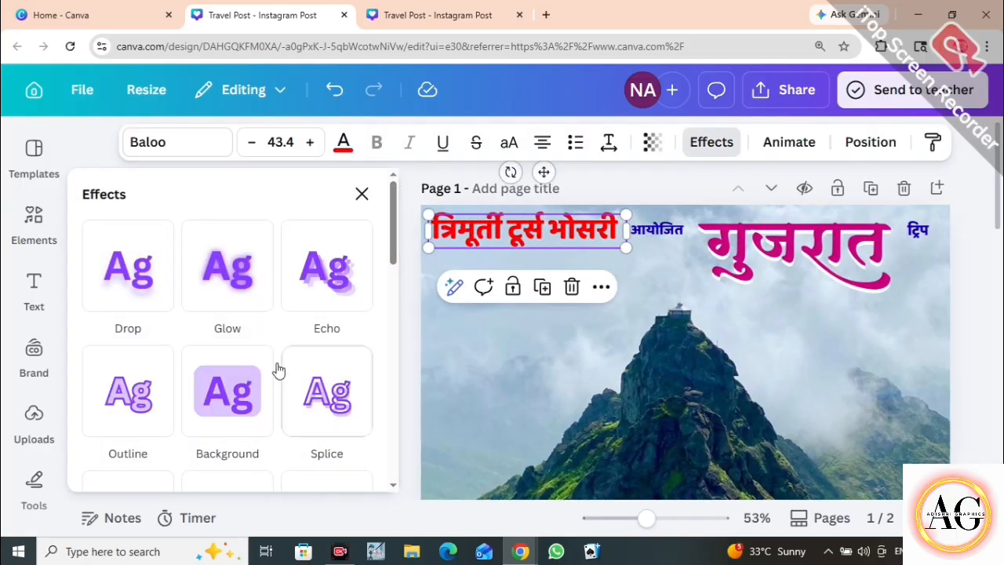
scroll(201, 319, down, 4)
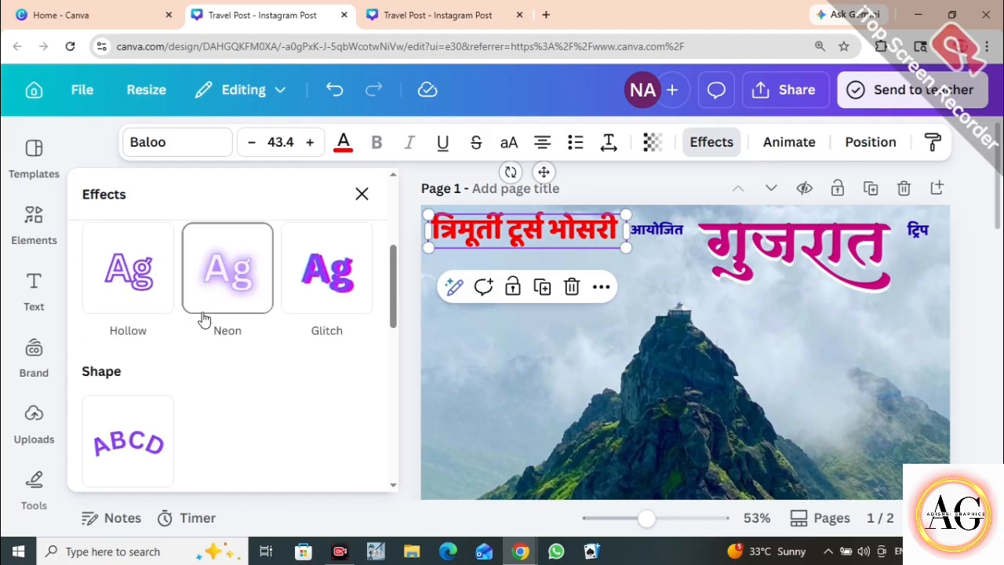
scroll(188, 329, up, 3)
click(141, 345)
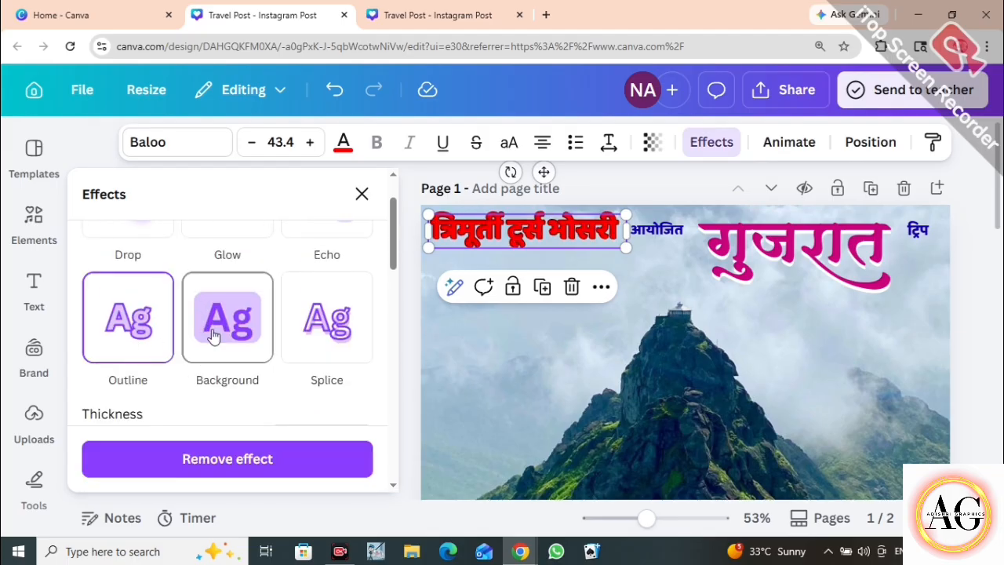
scroll(213, 336, down, 3)
click(358, 335)
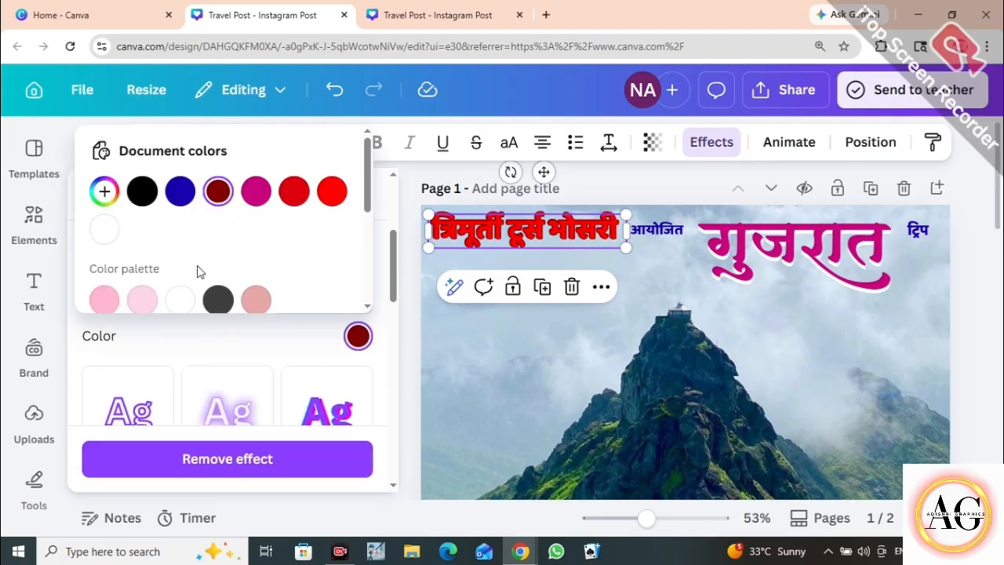
Set the outline of the “त्रिमूर्ती टूर्स भोसरी” heading to white with a thickness of 89.
click(104, 229)
click(168, 321)
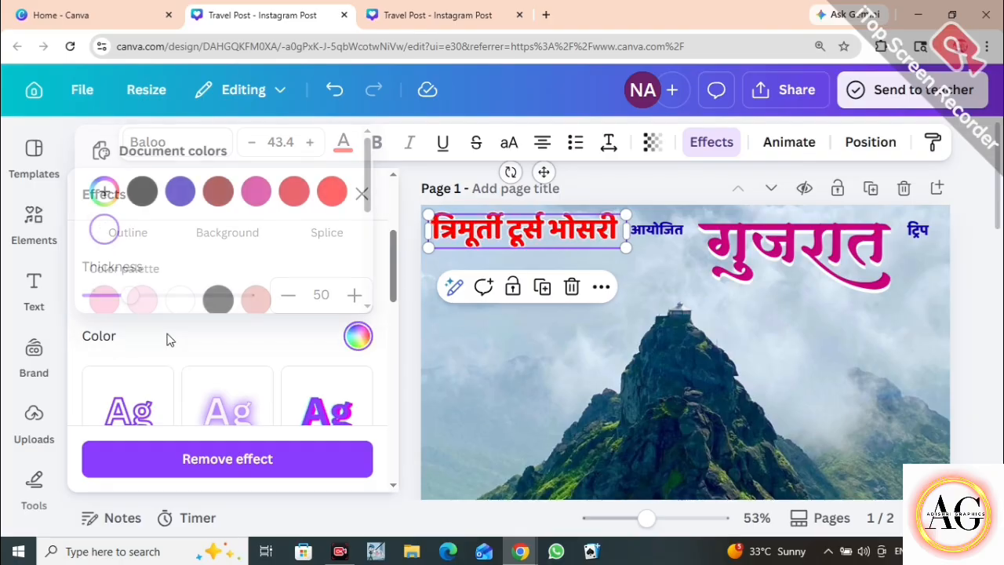
mouse_move(144, 298)
mouse_down()
mouse_move(232, 295)
mouse_move(68, 299)
mouse_move(144, 296)
mouse_up()
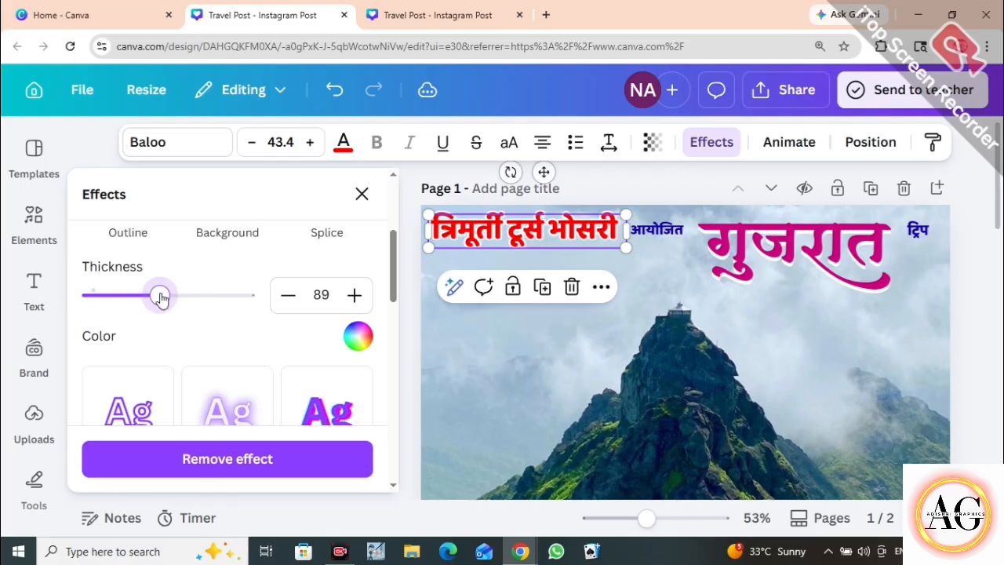
Apply an Outline effect in white to the “आयोजित” text.
click(647, 235)
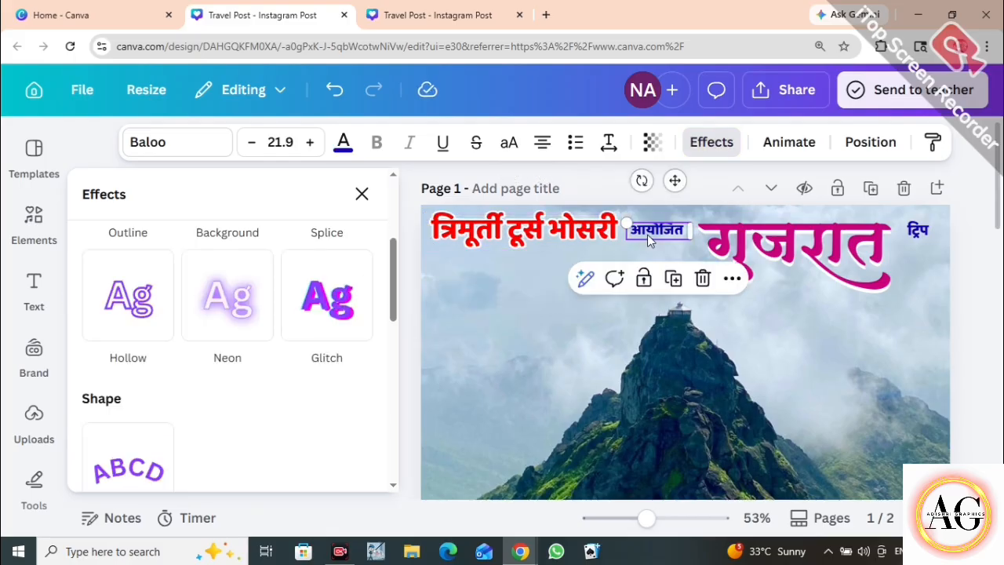
scroll(120, 390, up, 2)
click(137, 343)
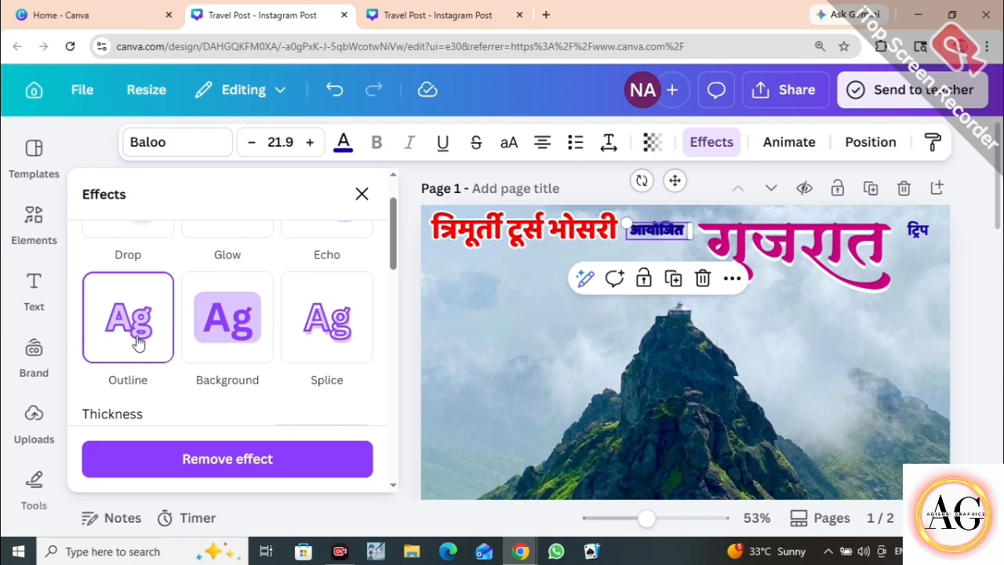
scroll(203, 366, down, 3)
click(356, 409)
click(105, 303)
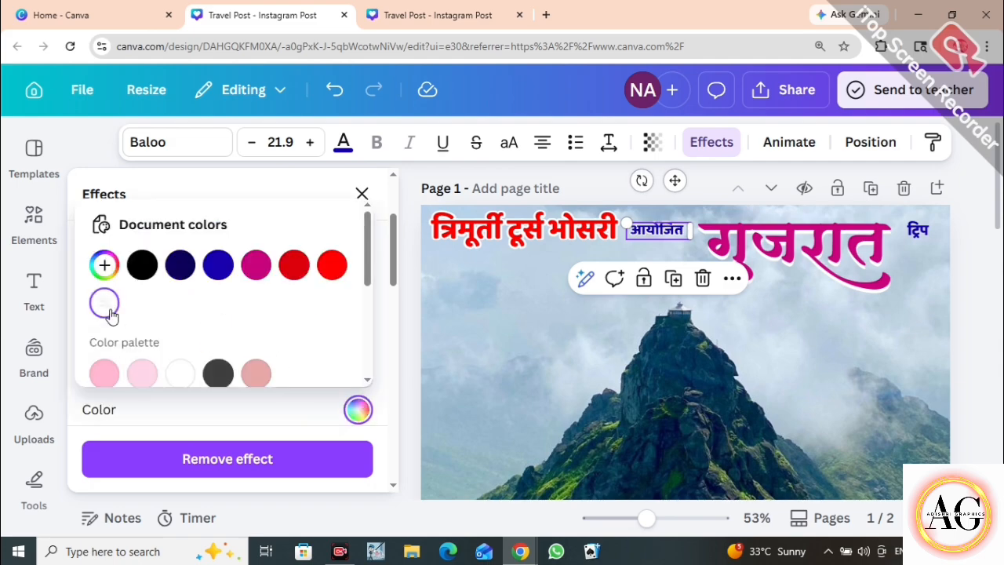
Give the “ट्रिप” text a white outline and close the effect settings.
click(918, 233)
click(133, 280)
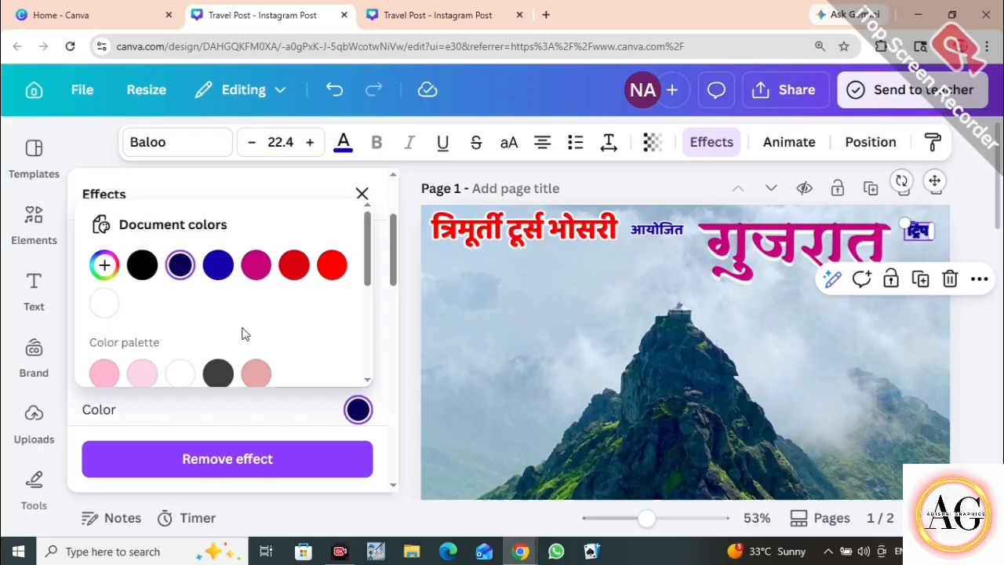
click(105, 303)
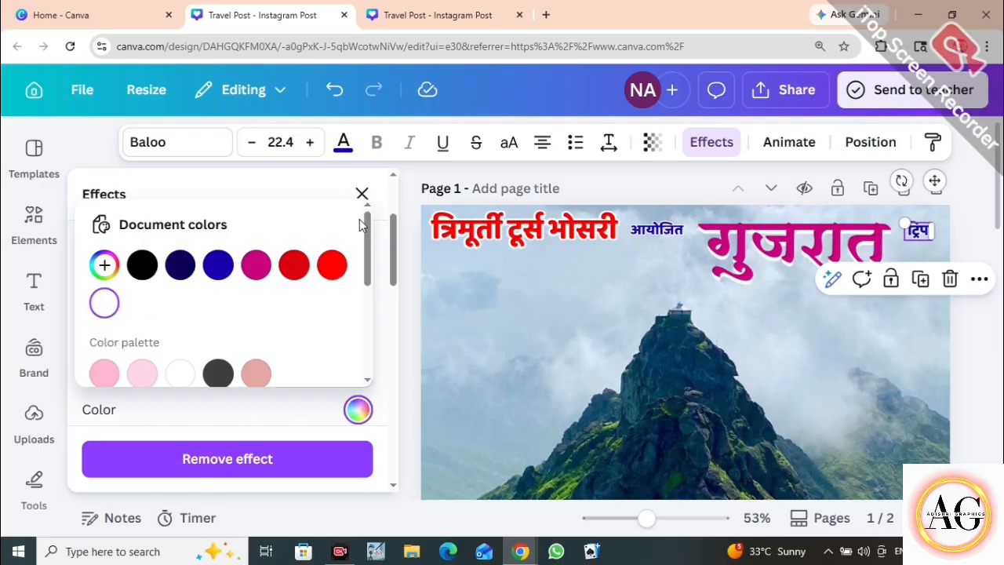
click(362, 194)
click(906, 318)
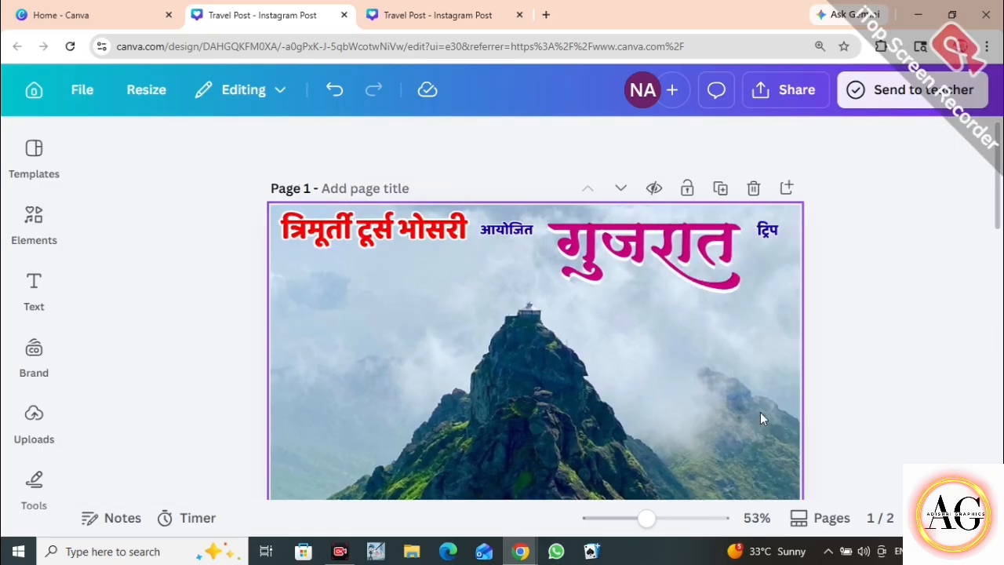
Copy the “ना नफा ना तोटा सेवाभावी देवदर्शन यात्रा” tagline from page 2 onto page 1.
drag(646, 520, 641, 521)
drag(636, 524, 642, 521)
scroll(617, 377, down, 8)
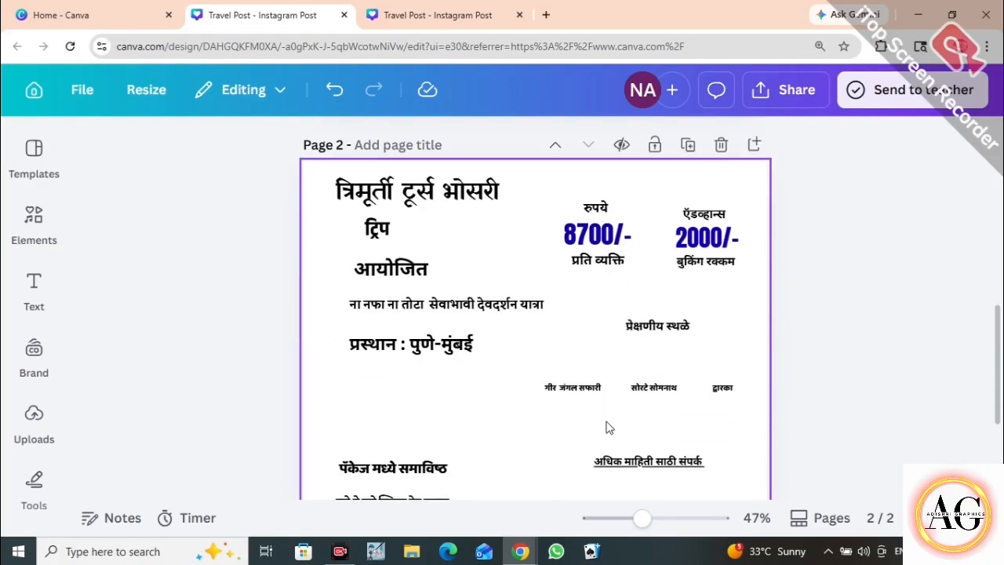
scroll(605, 427, down, 3)
scroll(470, 353, up, 3)
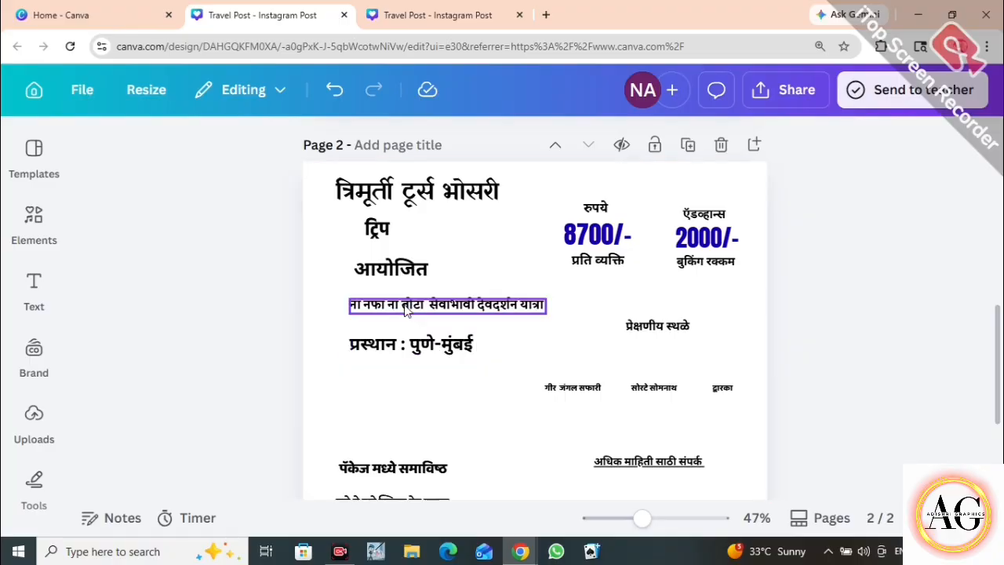
click(406, 311)
scroll(406, 309, up, 10)
click(343, 321)
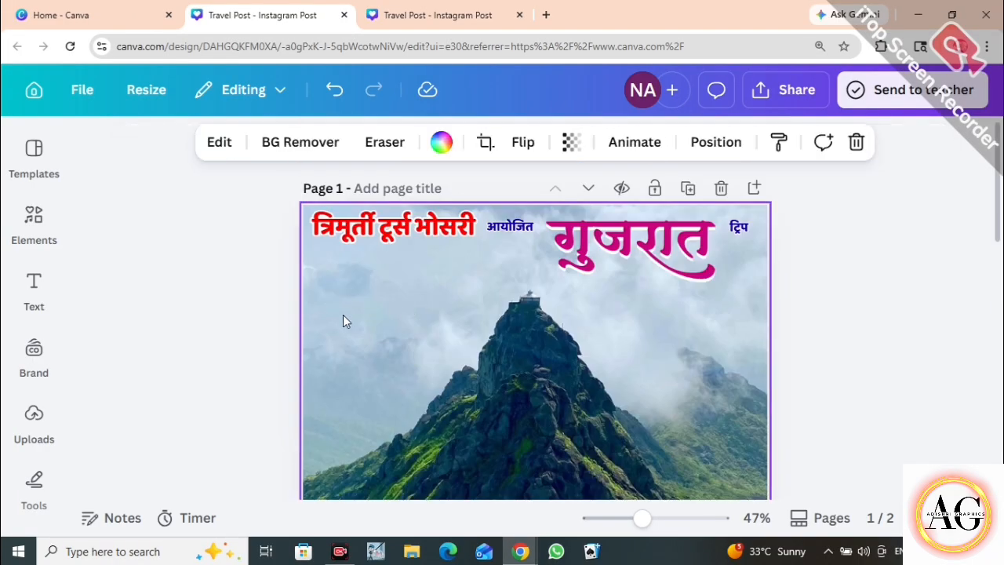
key(ctrl+v)
Place the tagline below the “त्रिमूर्ती टूर्स भोसरी” heading and reduce its font size to 17.9.
drag(415, 355, 411, 274)
click(558, 302)
click(411, 292)
click(411, 293)
double_click(251, 144)
click(251, 145)
click(251, 145)
click(561, 322)
click(457, 330)
Insert a pink rounded rectangle shape from the elements library onto page 1.
click(34, 226)
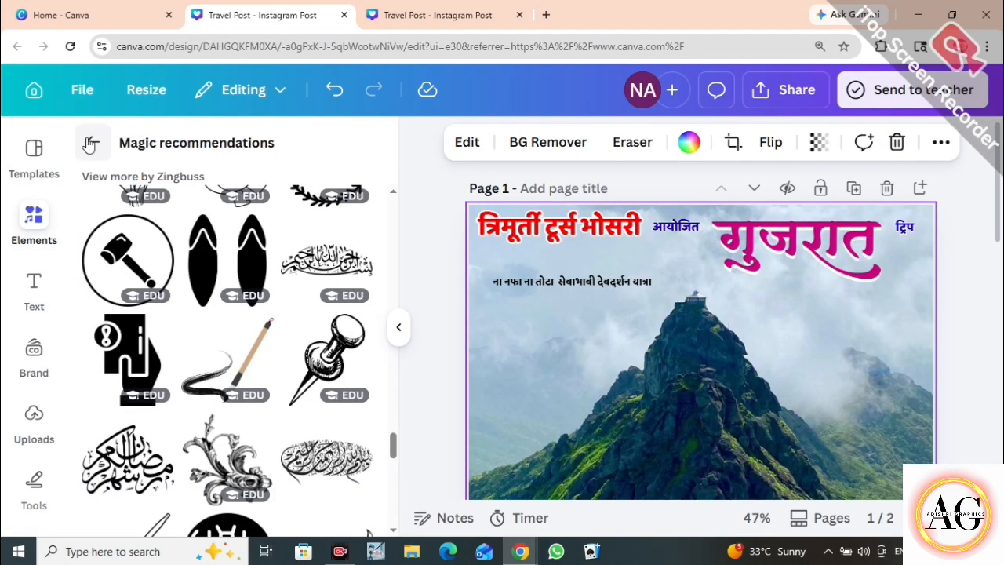
click(90, 144)
click(353, 159)
click(200, 372)
click(399, 327)
Move and resize the pink shape into a narrow banner behind the tagline, and center the tagline on it.
drag(537, 421, 383, 293)
drag(378, 351, 388, 302)
drag(448, 281, 506, 284)
drag(407, 259, 407, 269)
drag(406, 305, 406, 297)
drag(643, 518, 657, 520)
drag(491, 232, 501, 231)
mouse_move(171, 233)
mouse_down()
mouse_move(162, 232)
mouse_move(174, 235)
mouse_up()
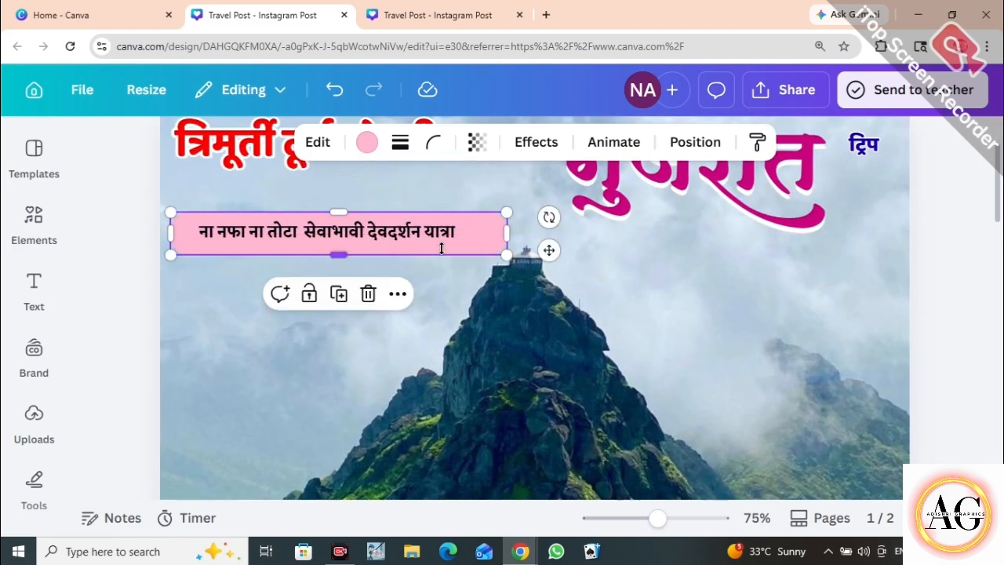
drag(506, 234, 482, 234)
click(484, 235)
drag(404, 233, 407, 233)
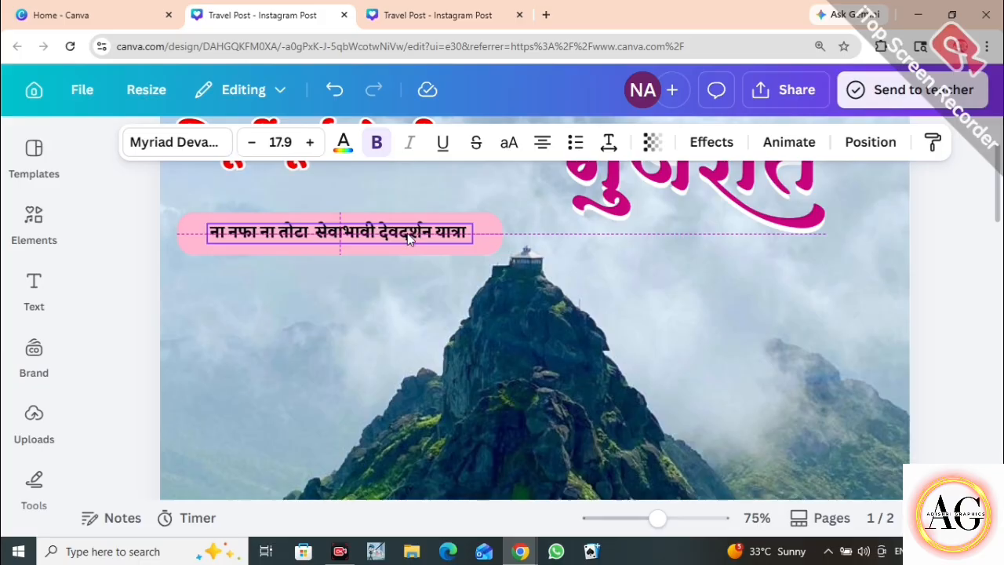
Change the fill of the banner behind the tagline to light orange.
click(486, 233)
click(366, 142)
scroll(227, 353, down, 3)
click(270, 393)
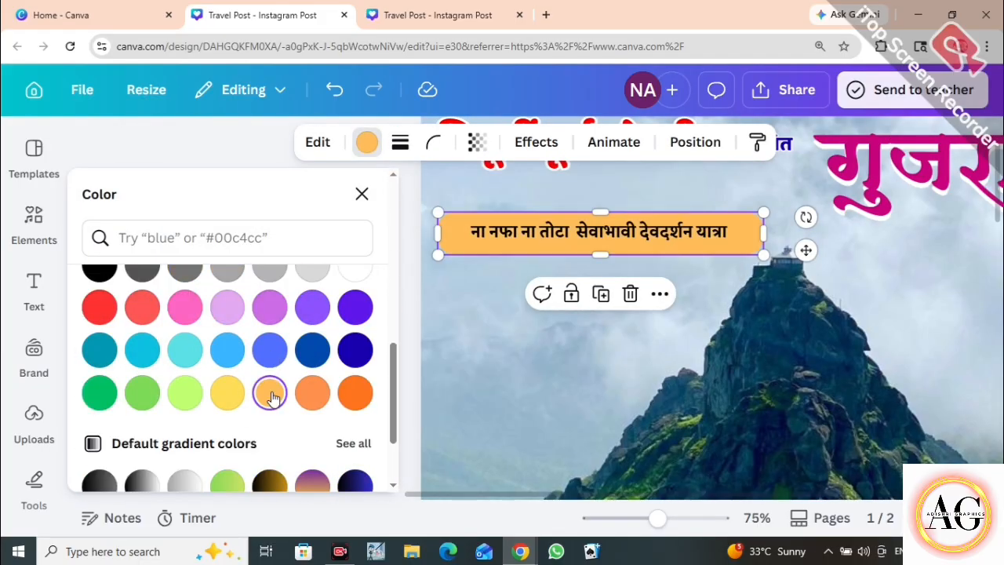
click(361, 194)
click(317, 314)
Set the tagline's text color to white.
click(243, 236)
click(342, 142)
click(98, 373)
Try the Drop, Glow and Echo effects on the tagline with different direction settings.
click(711, 143)
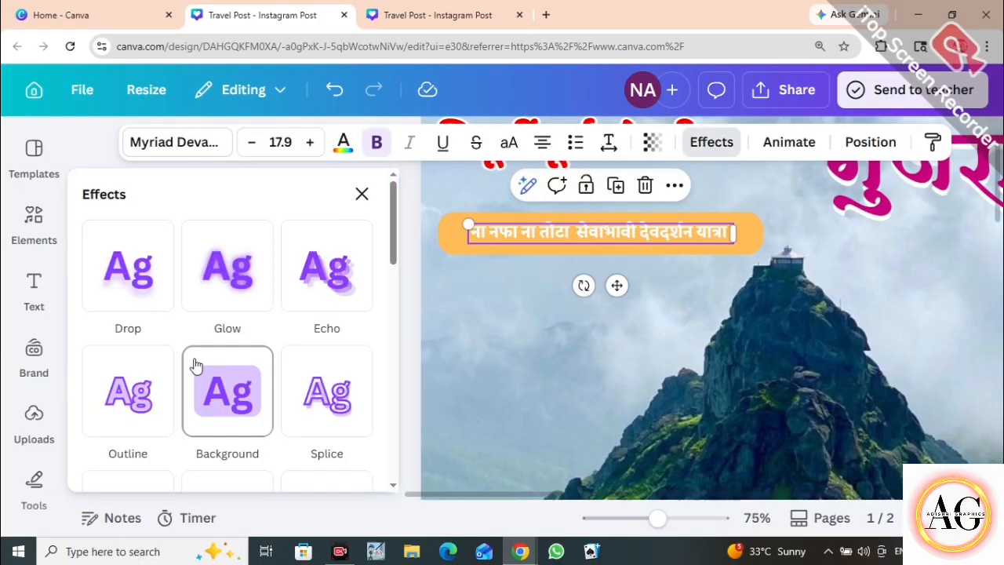
click(159, 288)
drag(153, 392, 181, 389)
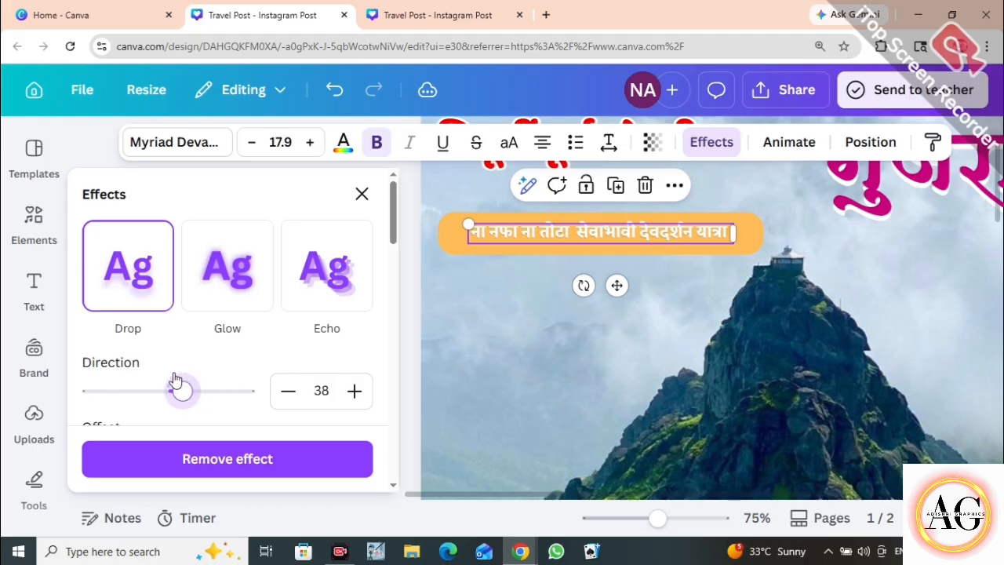
scroll(236, 377, down, 3)
scroll(358, 403, up, 3)
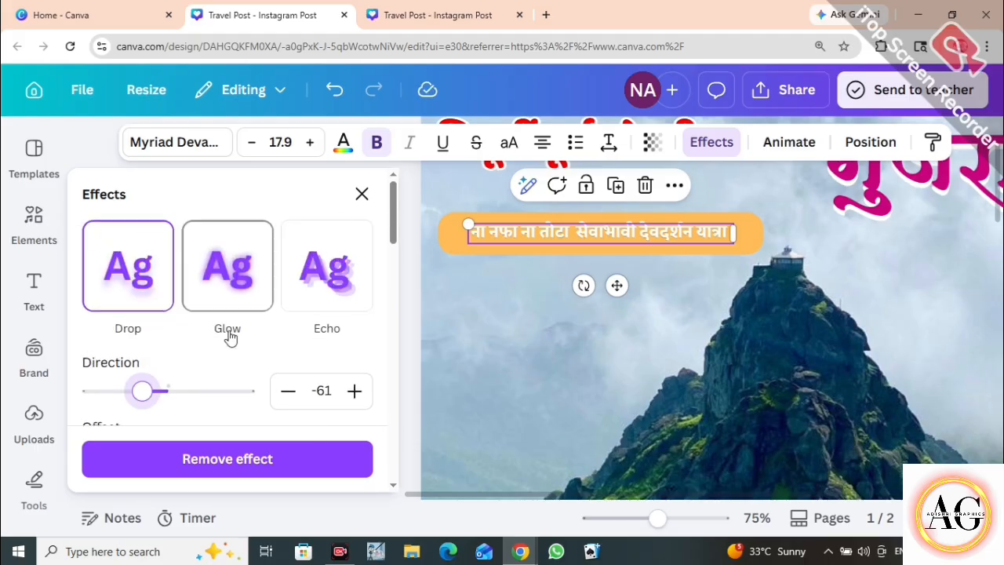
click(228, 287)
click(330, 281)
scroll(225, 352, down, 3)
scroll(237, 387, up, 3)
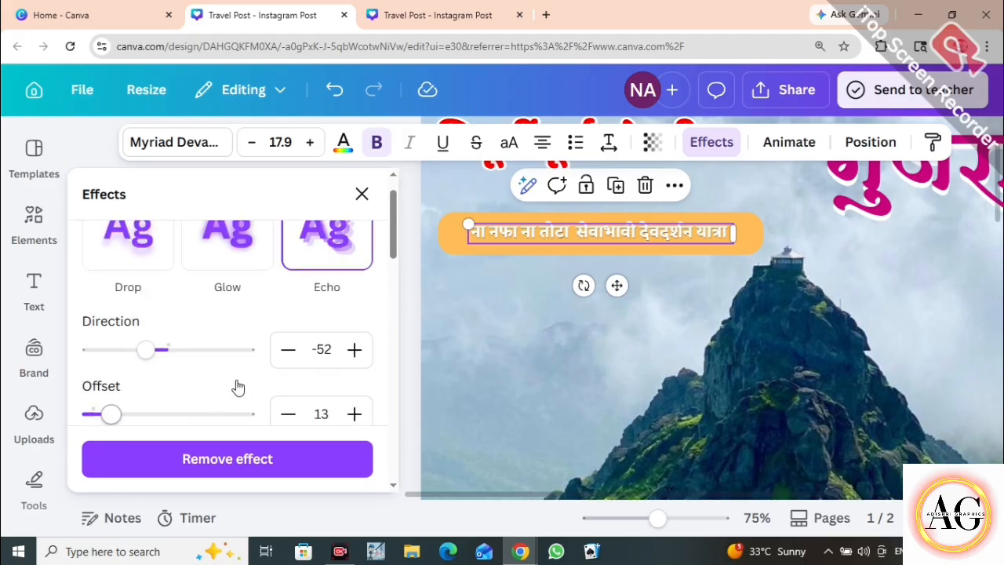
click(149, 293)
scroll(150, 293, down, 3)
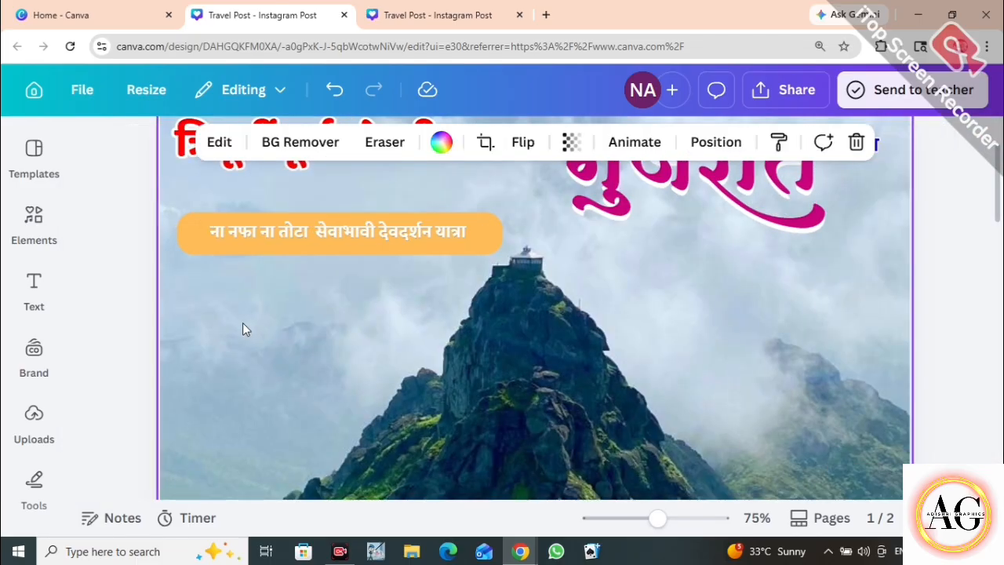
Apply the Echo effect to the tagline with a direction of 43.
click(313, 232)
click(711, 142)
scroll(239, 239, up, 1)
click(306, 270)
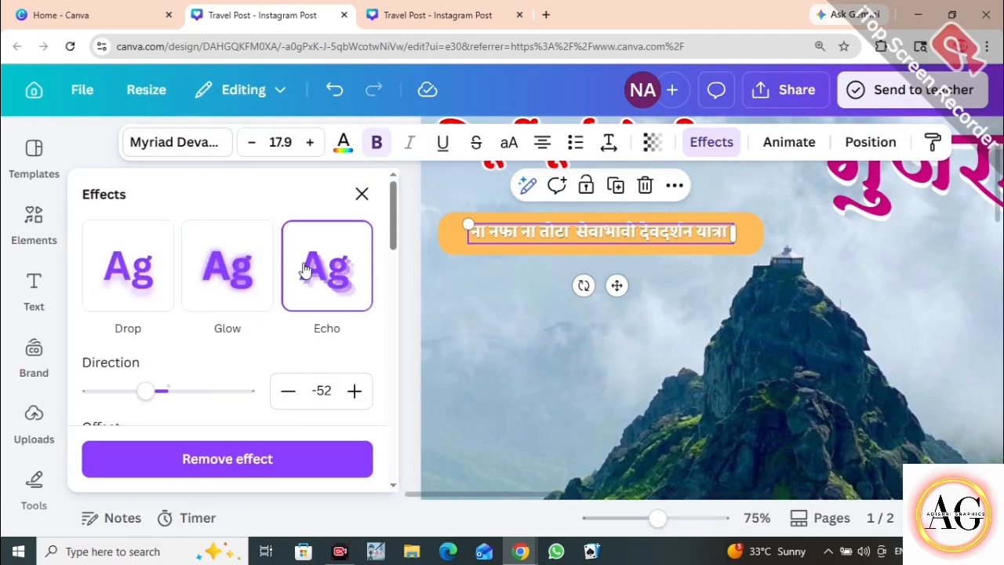
drag(123, 401, 237, 397)
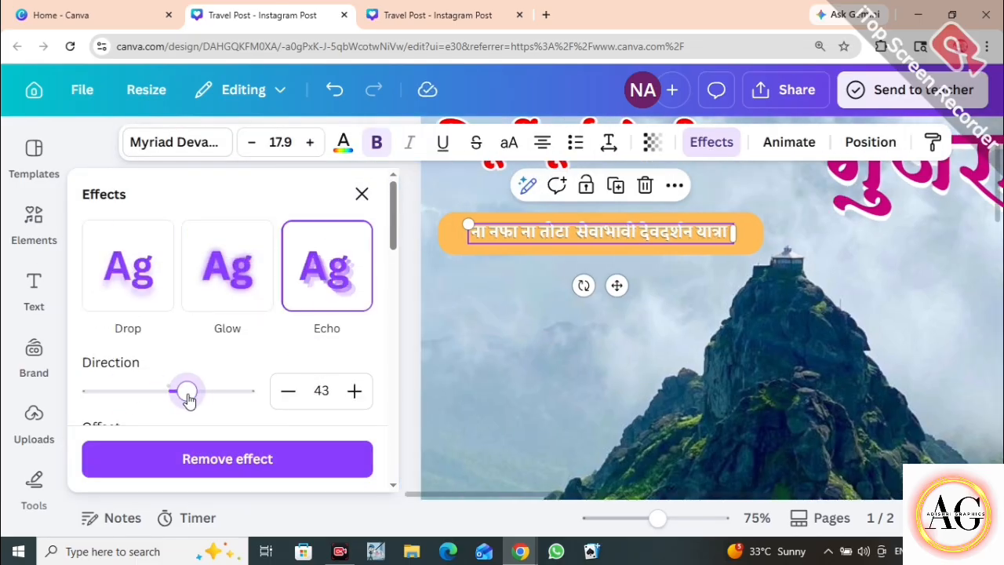
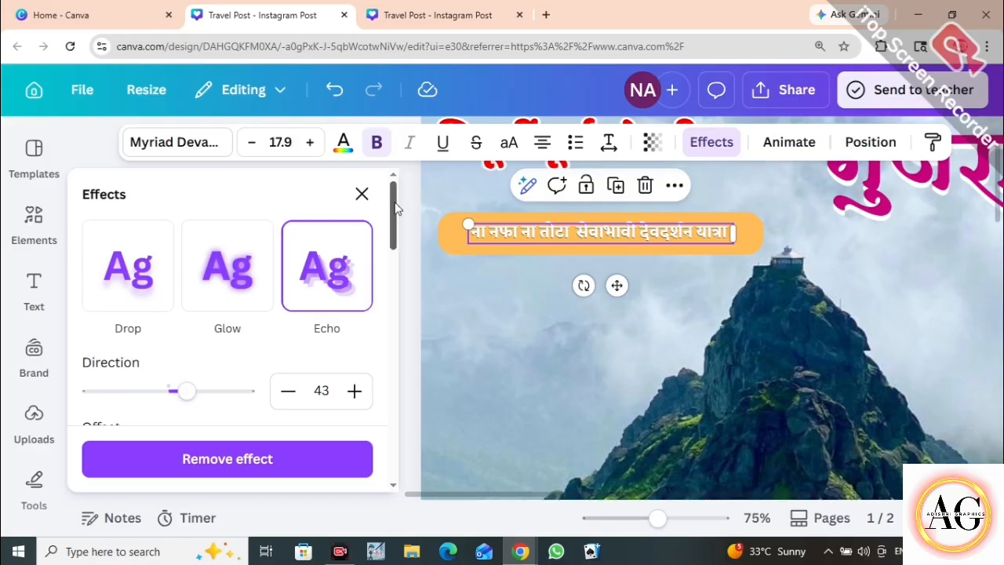
click(361, 193)
click(125, 308)
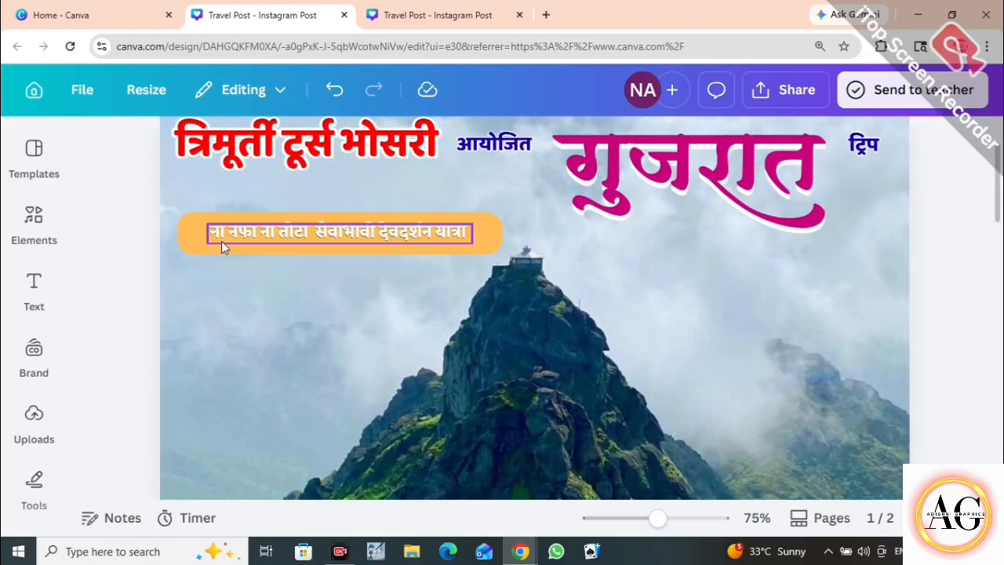
Place a small red flag element inside the orange banner, in front of the tagline's first word.
click(34, 223)
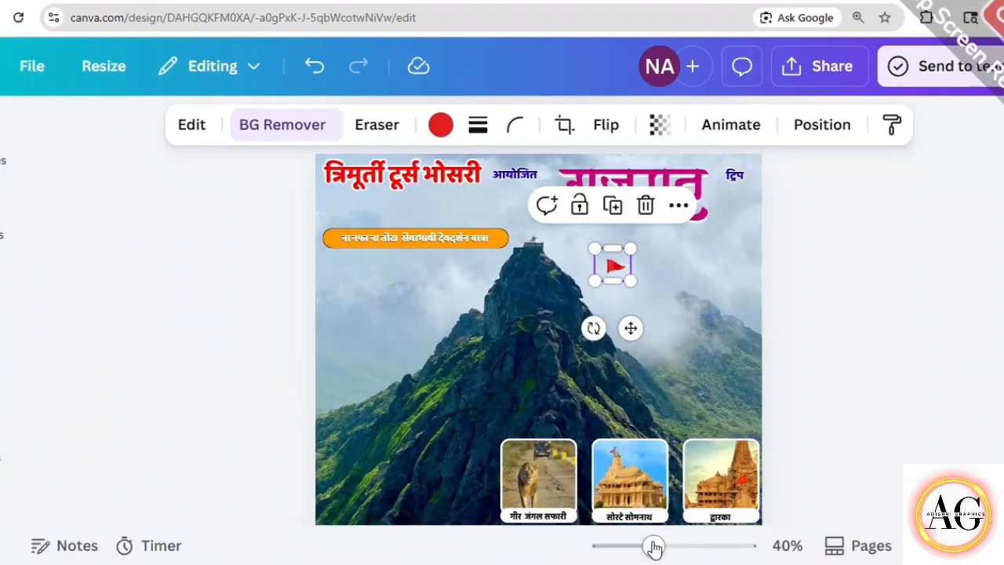
drag(655, 546, 667, 545)
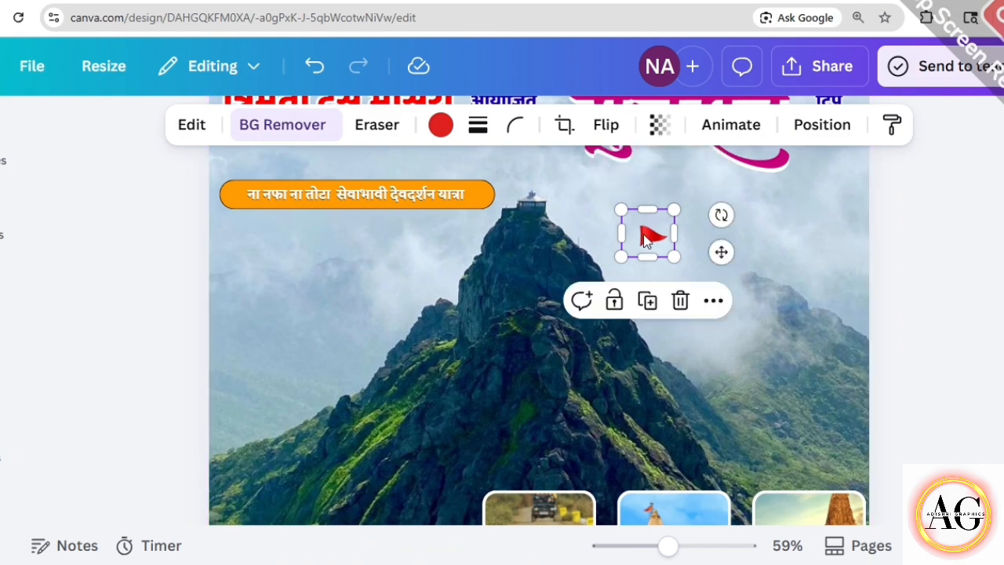
drag(647, 233, 262, 247)
drag(668, 545, 689, 547)
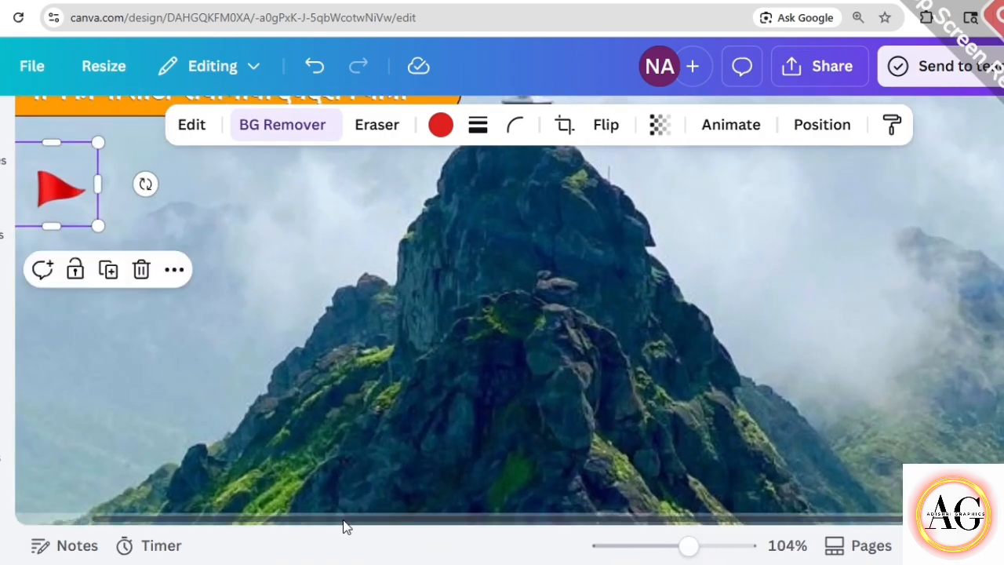
drag(343, 520, 185, 520)
scroll(223, 318, up, 2)
drag(178, 389, 343, 247)
Duplicate the red flag and place the copy after the tagline's last word, level with the first flag.
click(107, 195)
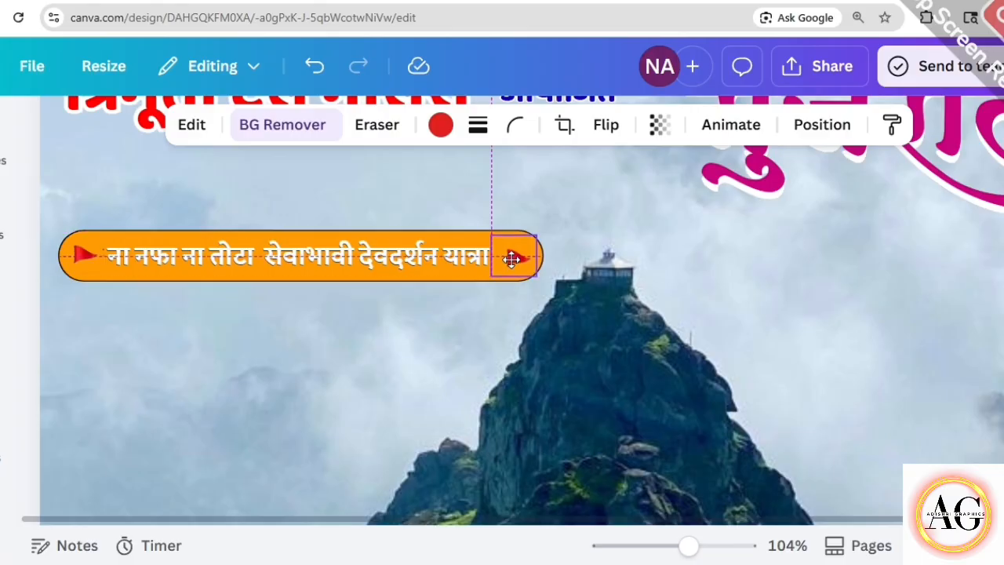
drag(510, 255, 511, 257)
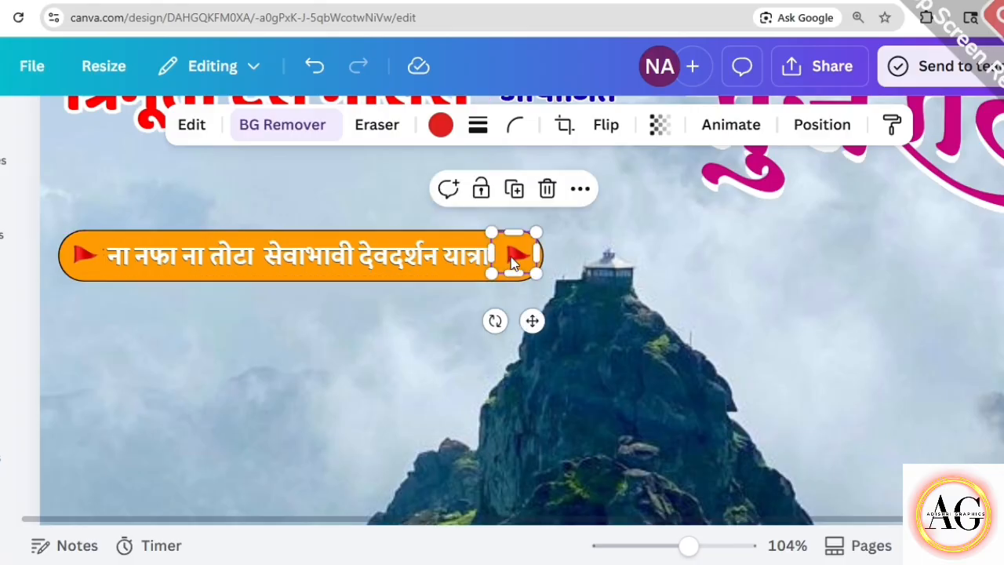
click(424, 363)
Slightly enlarge both red flags at the two ends of the orange banner.
click(78, 259)
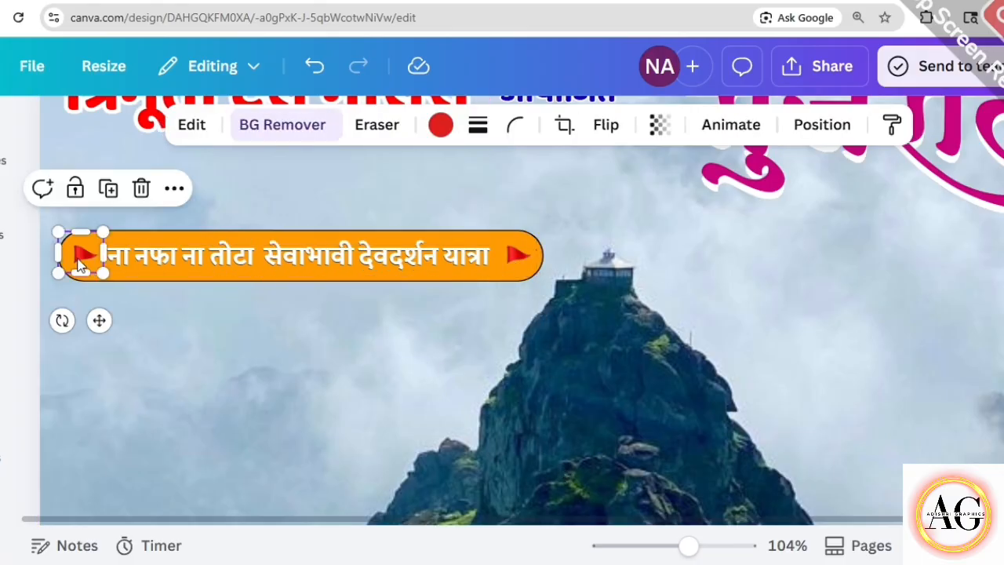
drag(102, 272, 87, 256)
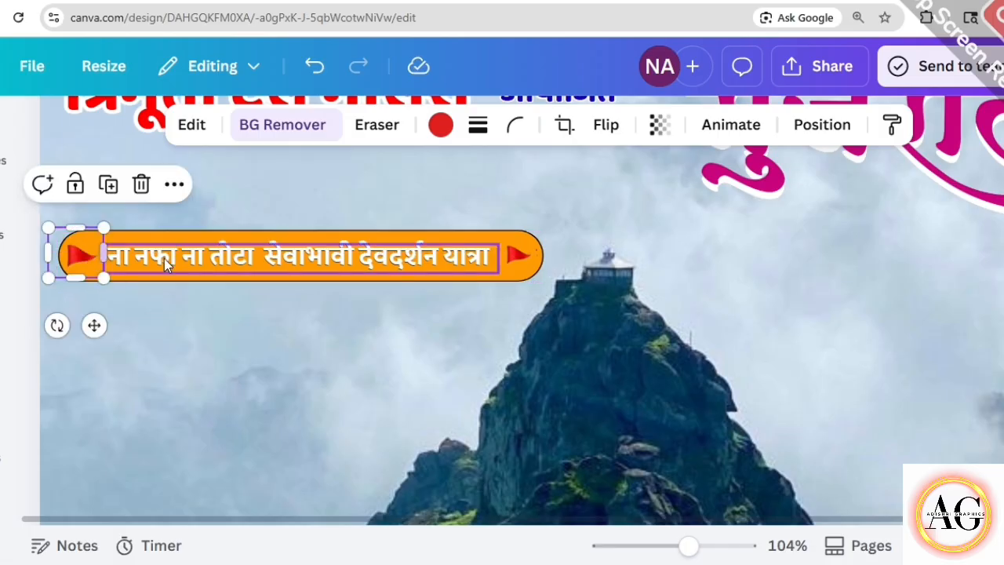
click(510, 259)
drag(489, 279, 509, 260)
click(489, 377)
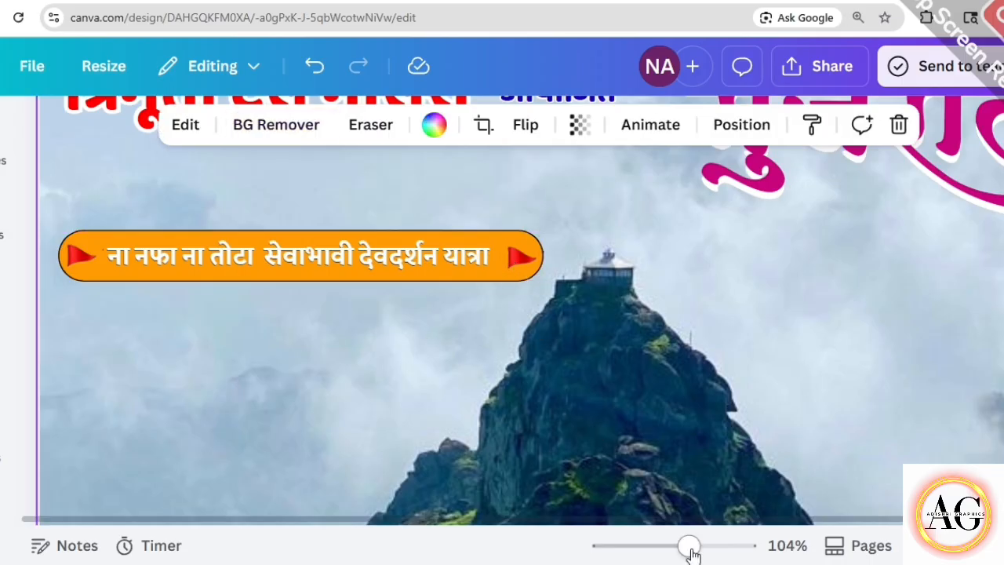
Copy the "प्रस्थान : पुणे-मुंबई" text from page 3 to page 2, below the गुजरात heading, and shrink it to size 24.1.
drag(690, 553, 649, 557)
scroll(805, 360, down, 4)
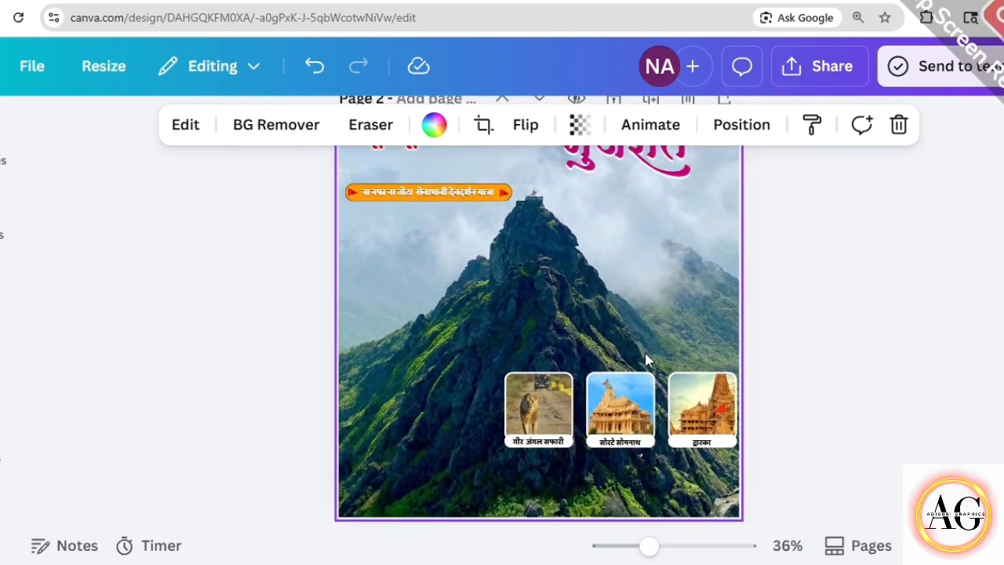
scroll(644, 357, up, 1)
scroll(644, 355, down, 5)
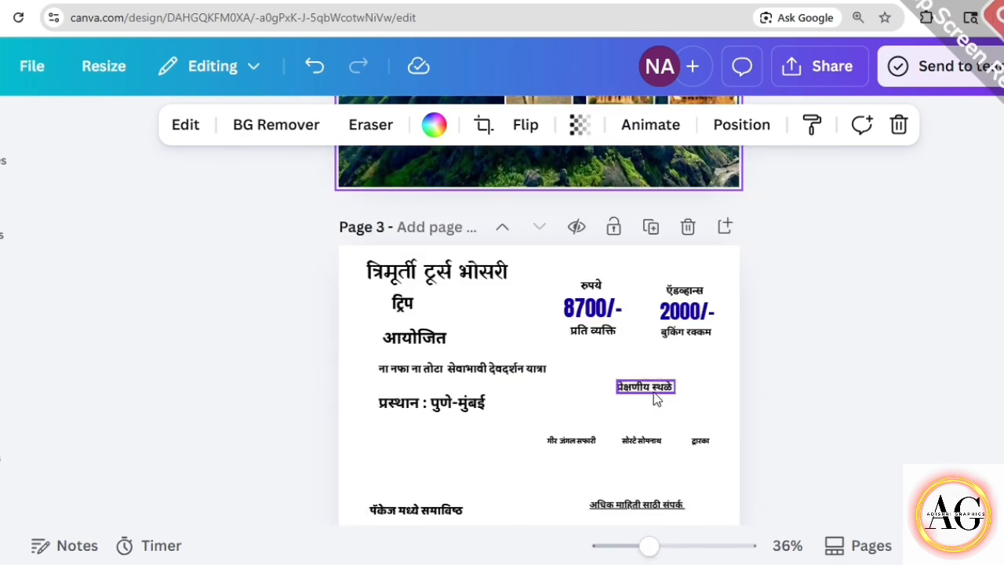
scroll(654, 402, down, 1)
click(447, 331)
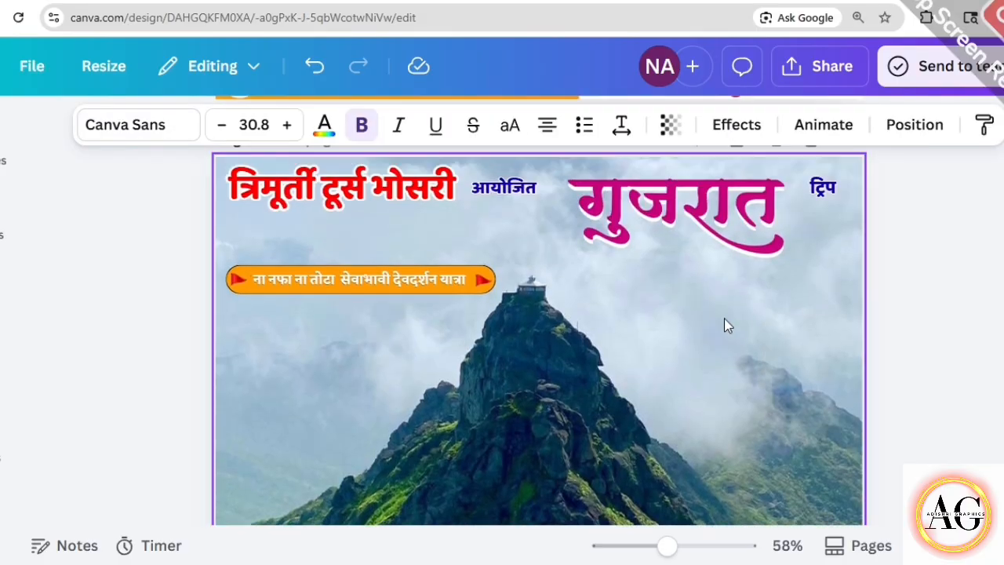
click(690, 294)
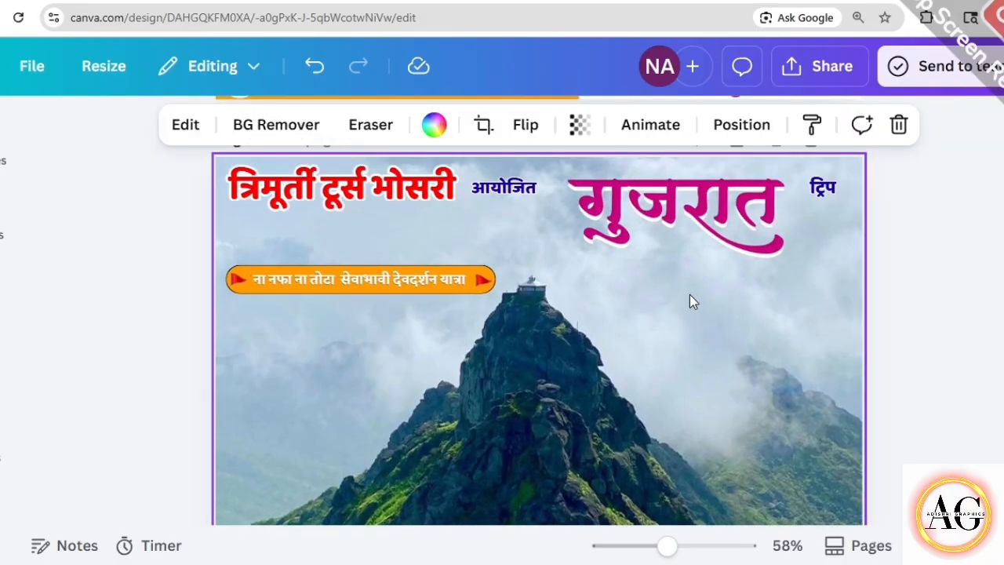
key(ctrl+v)
drag(399, 409, 779, 279)
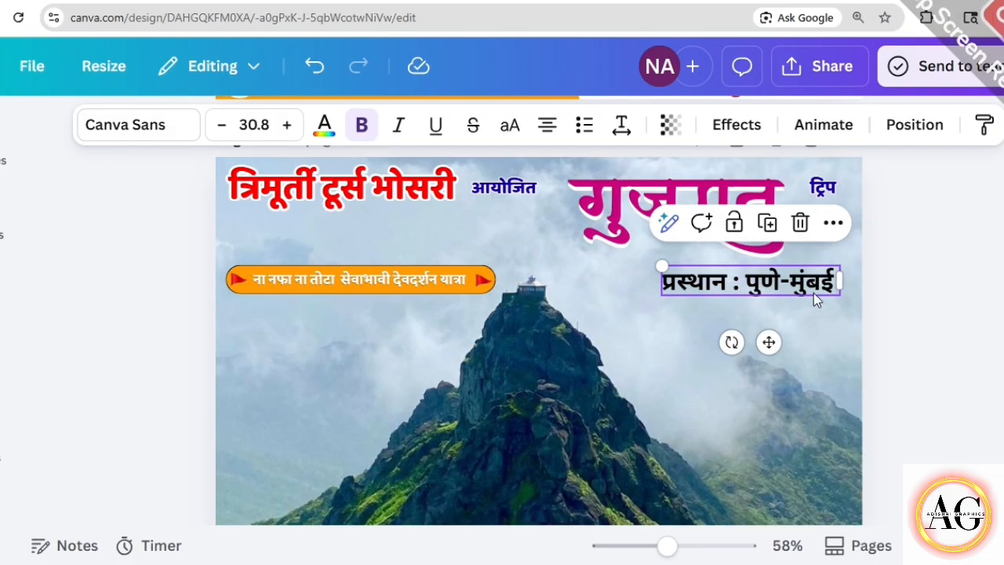
drag(660, 265, 699, 272)
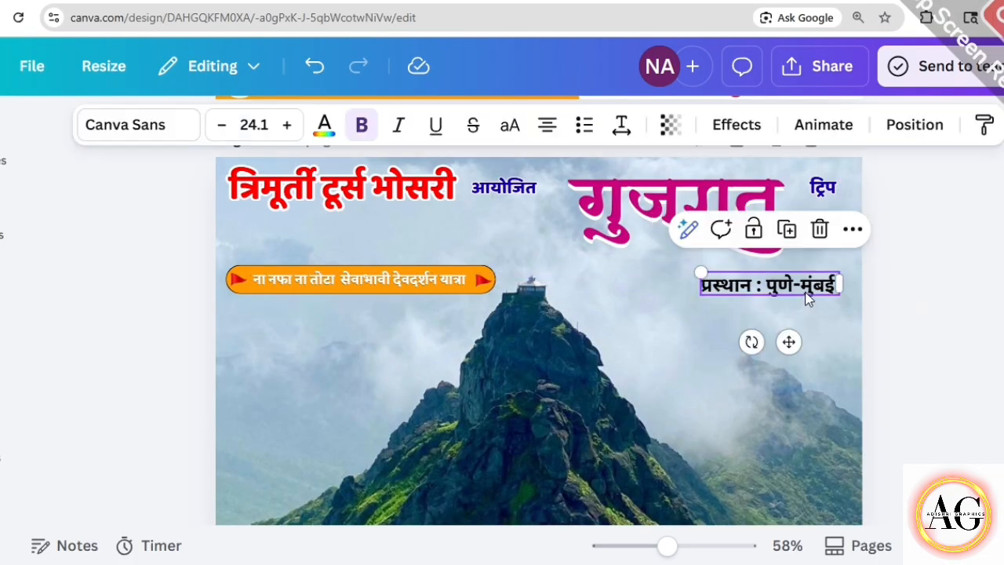
drag(806, 286, 807, 295)
Group the "रुपये", "8700/-" and "प्रति व्यक्ति" texts on page 3.
scroll(678, 474, down, 6)
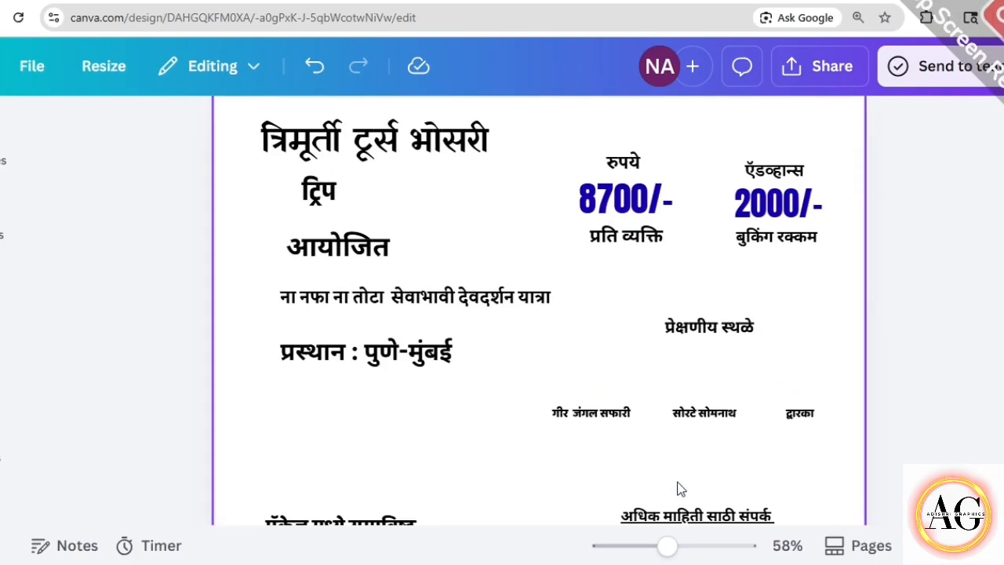
scroll(680, 488, up, 1)
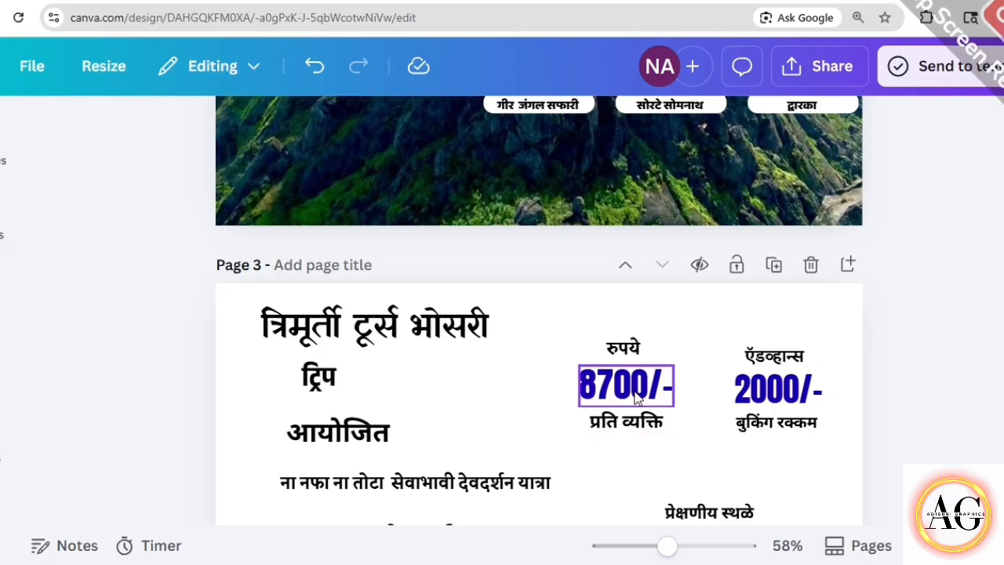
drag(637, 399, 644, 392)
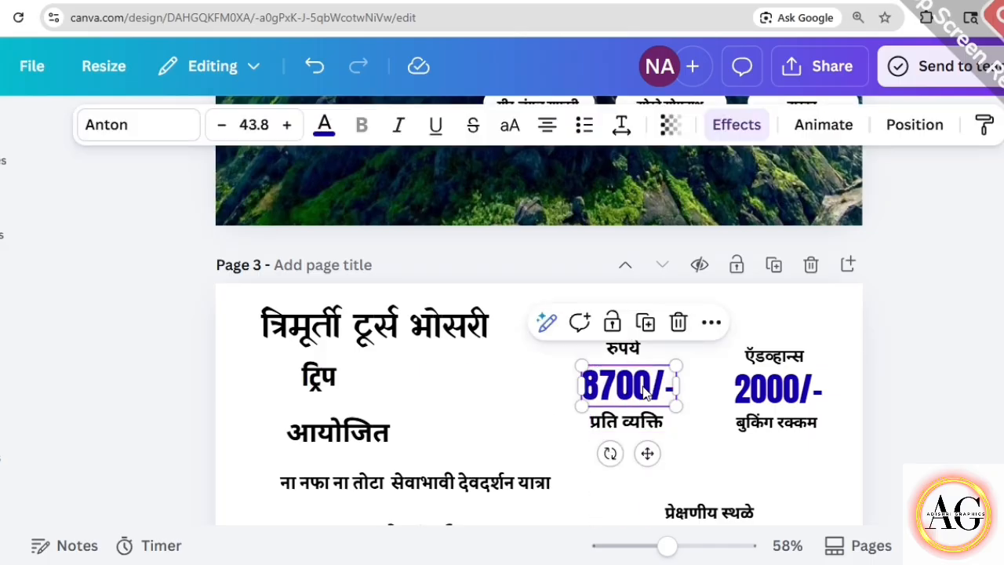
mouse_move(1, 295)
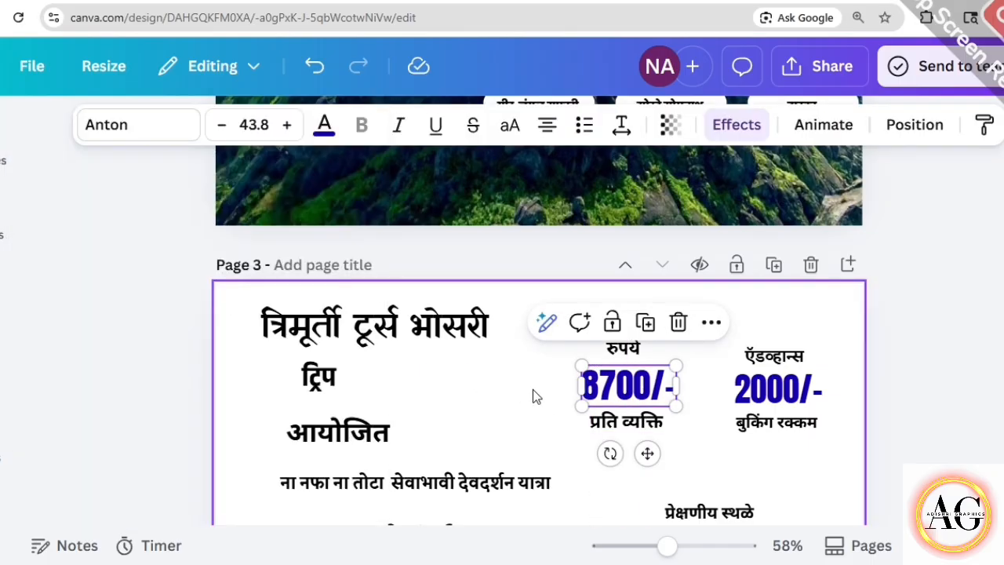
click(634, 350)
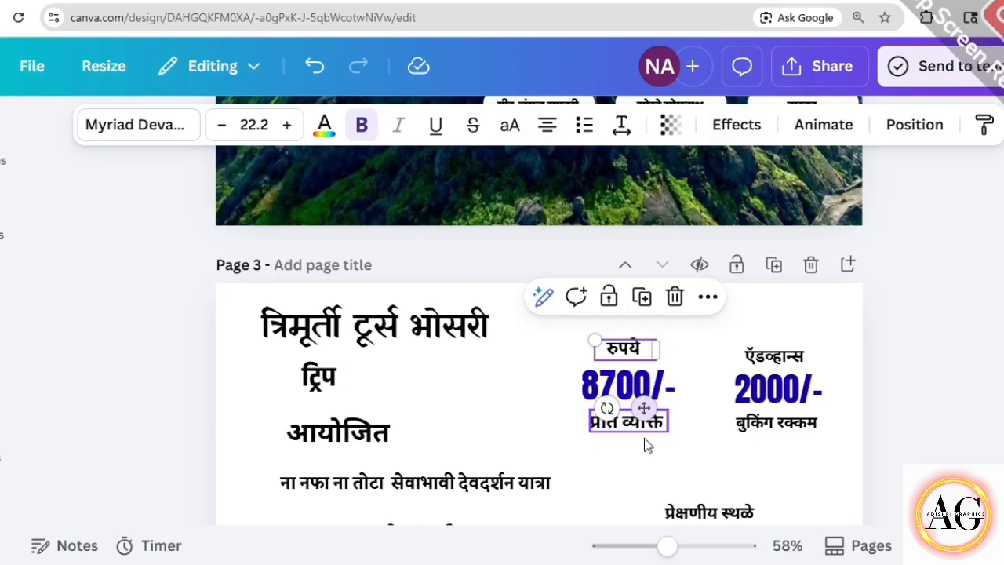
click(540, 409)
drag(614, 320, 622, 418)
click(576, 298)
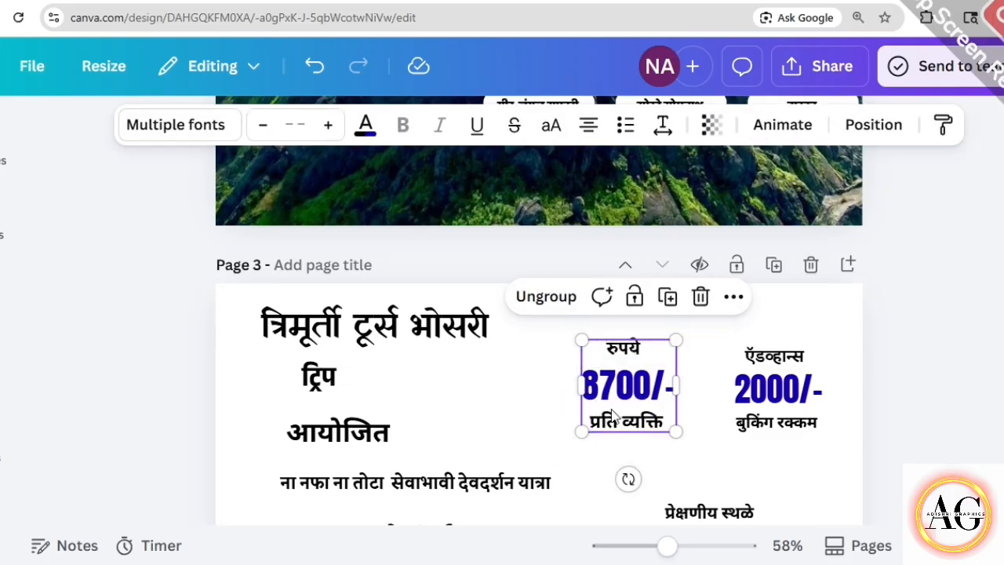
Copy the 8700/- price group to page 2, place it below the departure line and shrink it.
scroll(613, 413, up, 6)
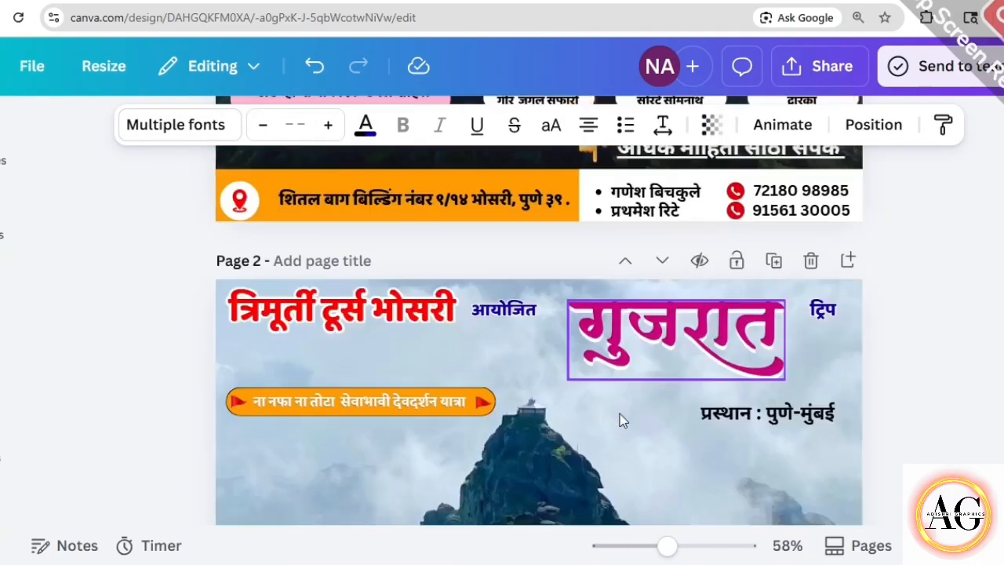
scroll(620, 413, down, 5)
scroll(706, 299, up, 1)
click(706, 299)
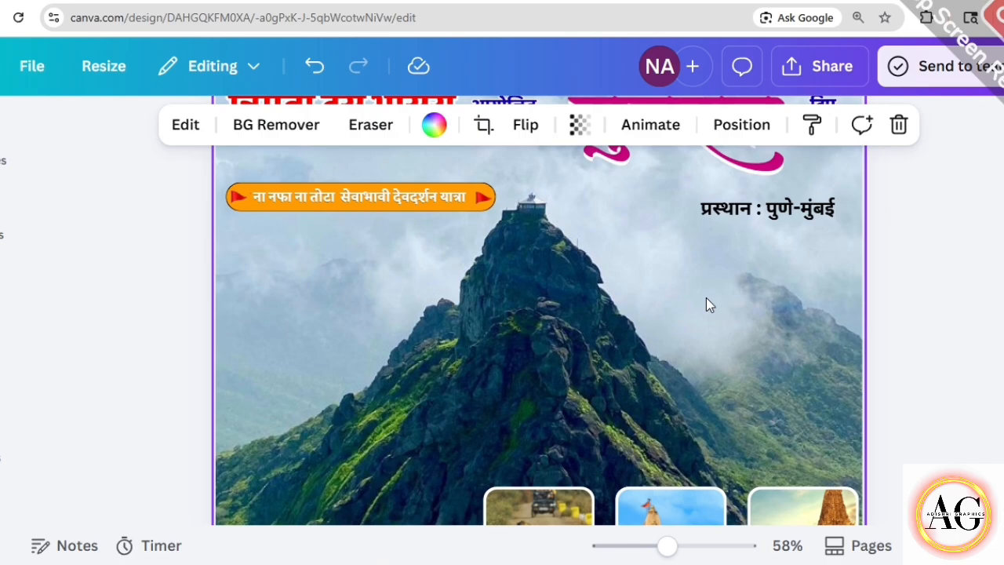
key(ctrl+v)
drag(629, 173, 708, 294)
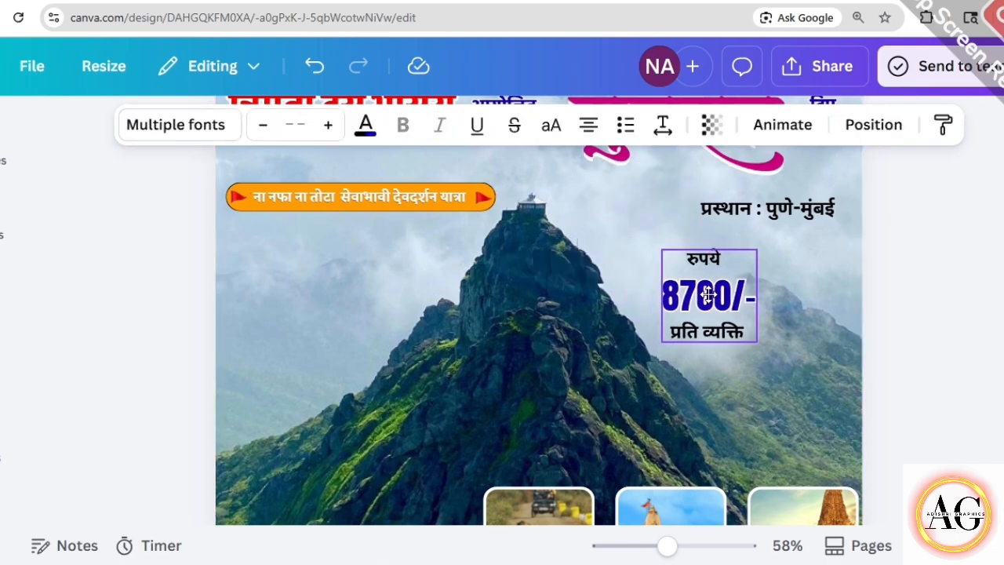
drag(756, 251, 683, 273)
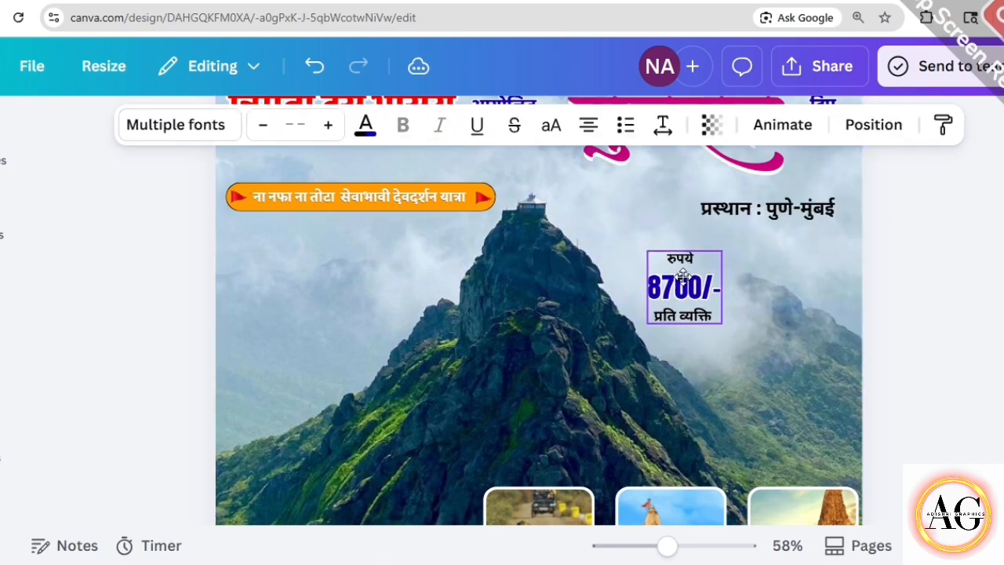
Copy the 2000/- advance booking group from page 3 to page 2, beside the 8700/- price and at a matching size.
click(541, 460)
scroll(541, 463, down, 8)
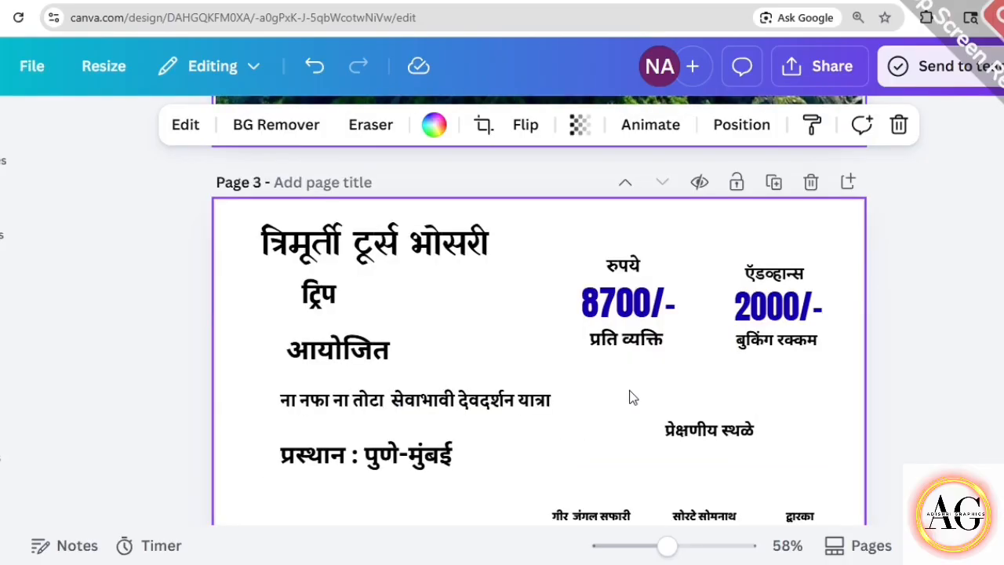
click(797, 333)
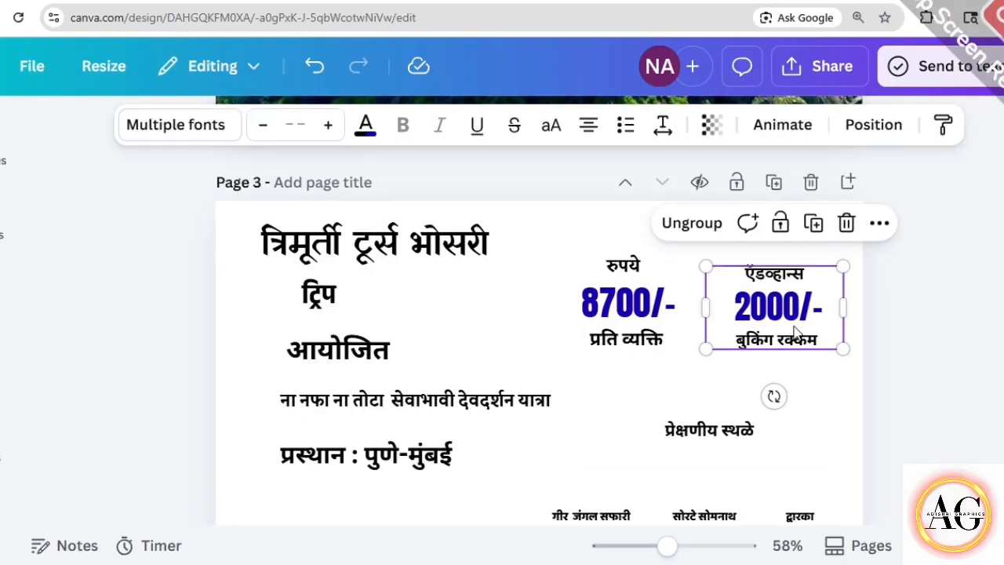
scroll(795, 329, up, 6)
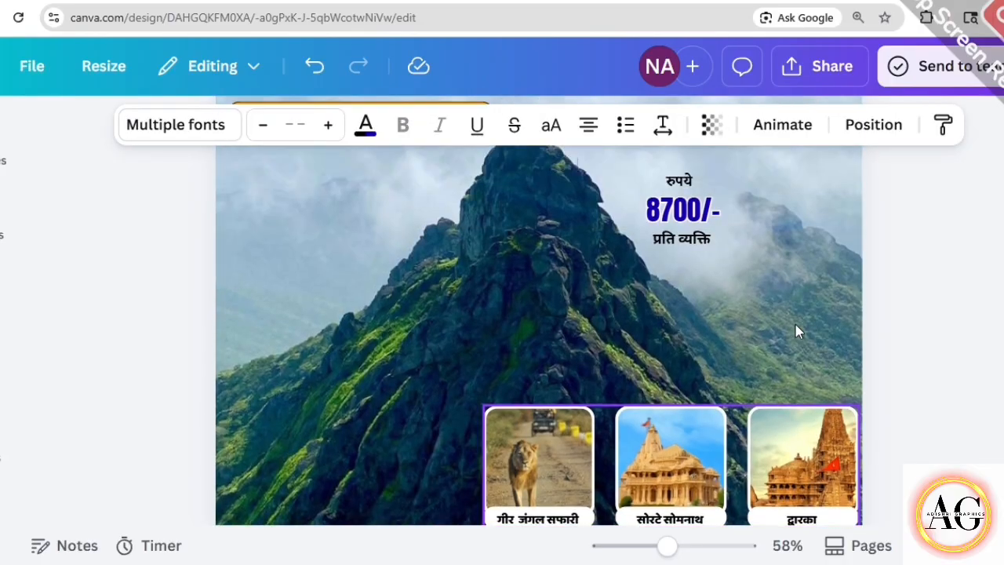
click(768, 226)
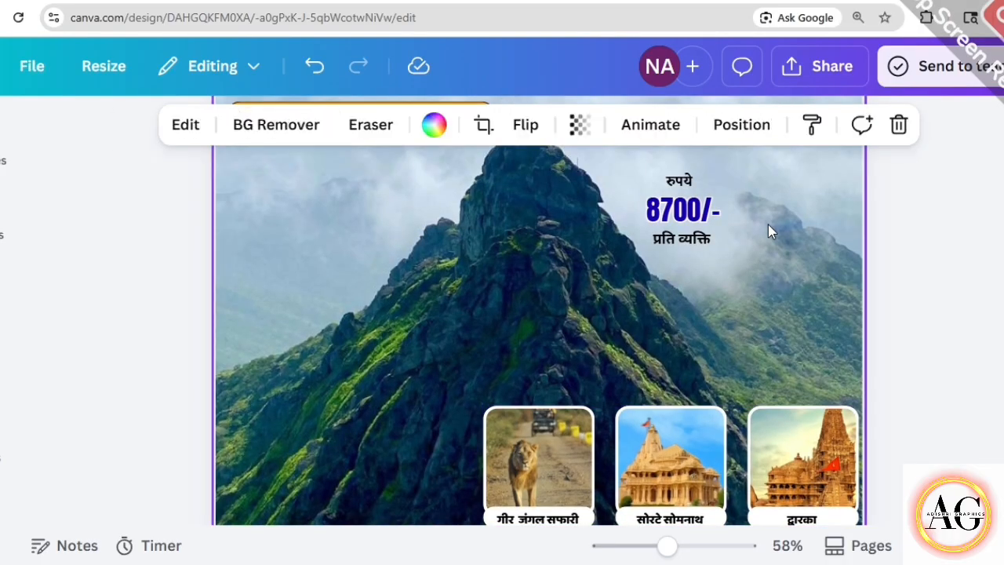
key(ctrl+v)
scroll(768, 224, up, 2)
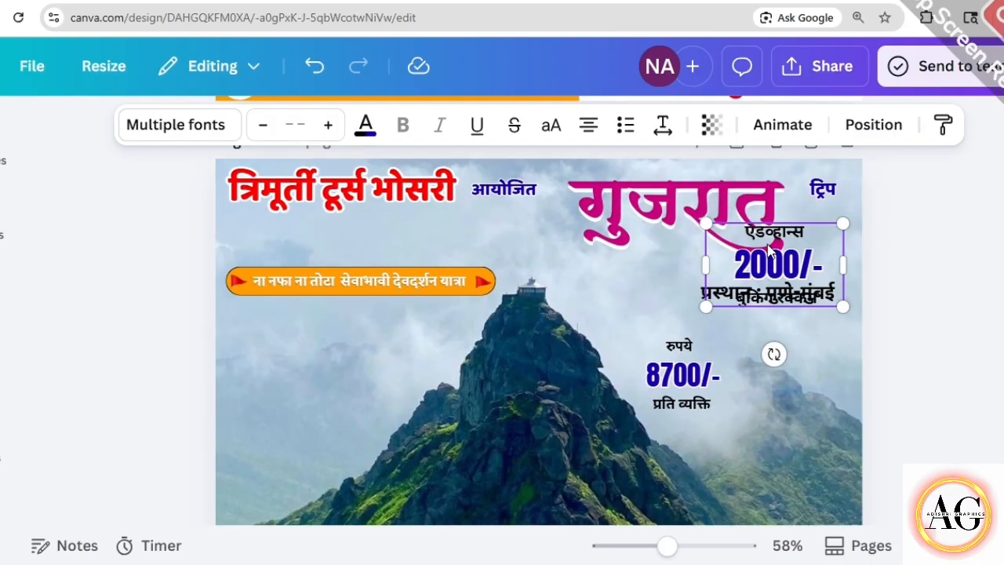
drag(771, 251, 813, 366)
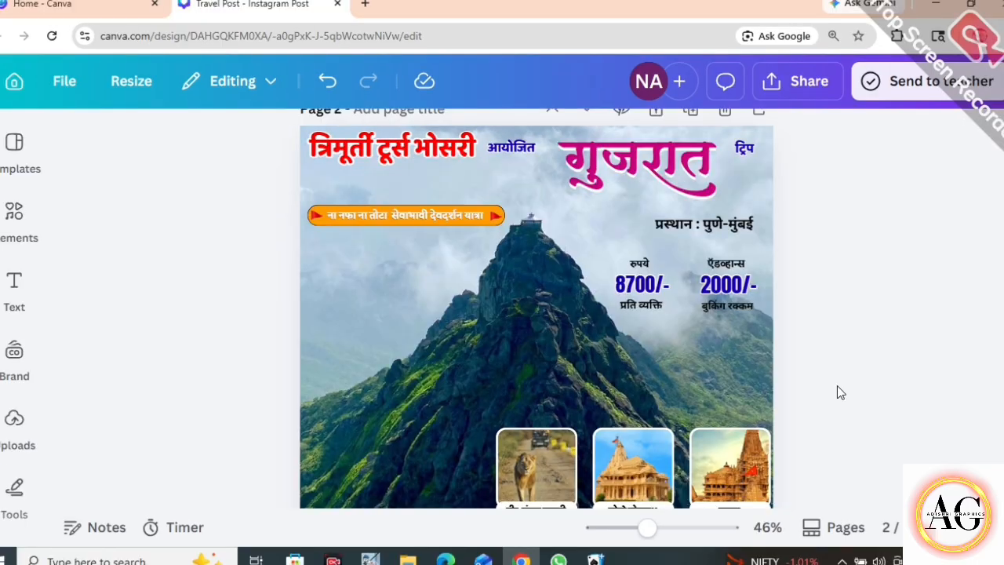
Search the elements library for "circular banner" and browse the graphics for a suitable round badge.
click(14, 212)
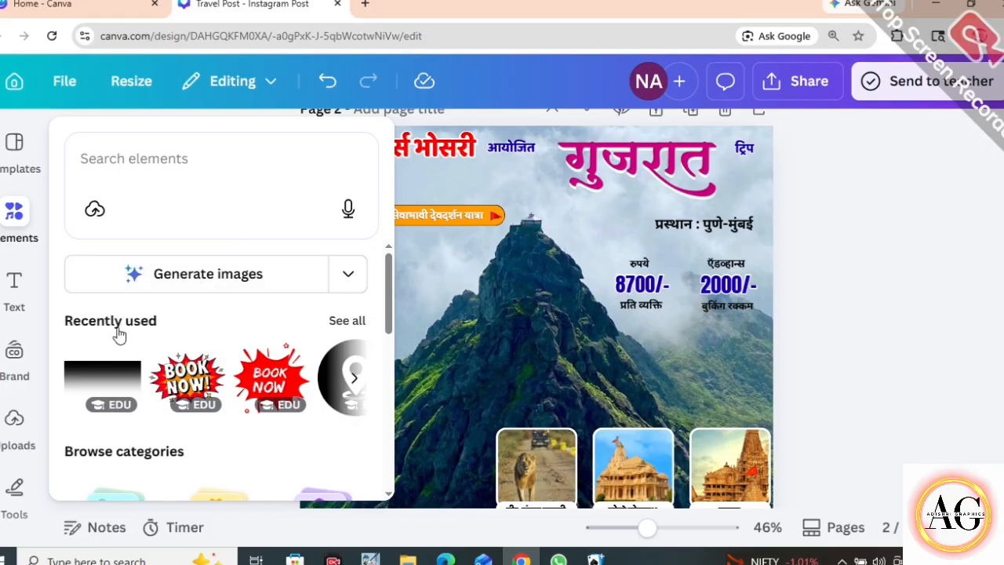
click(94, 160)
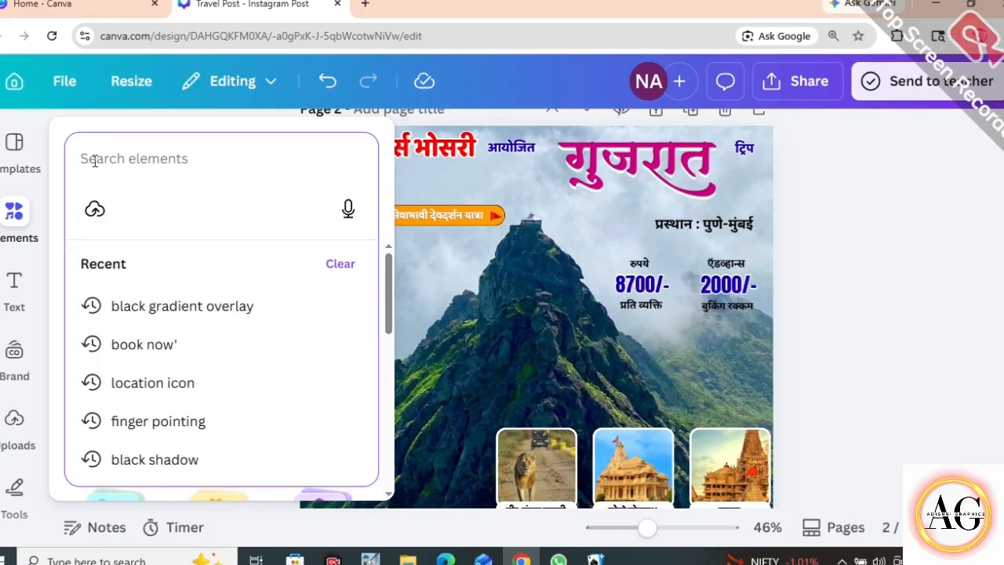
text(circular banner)
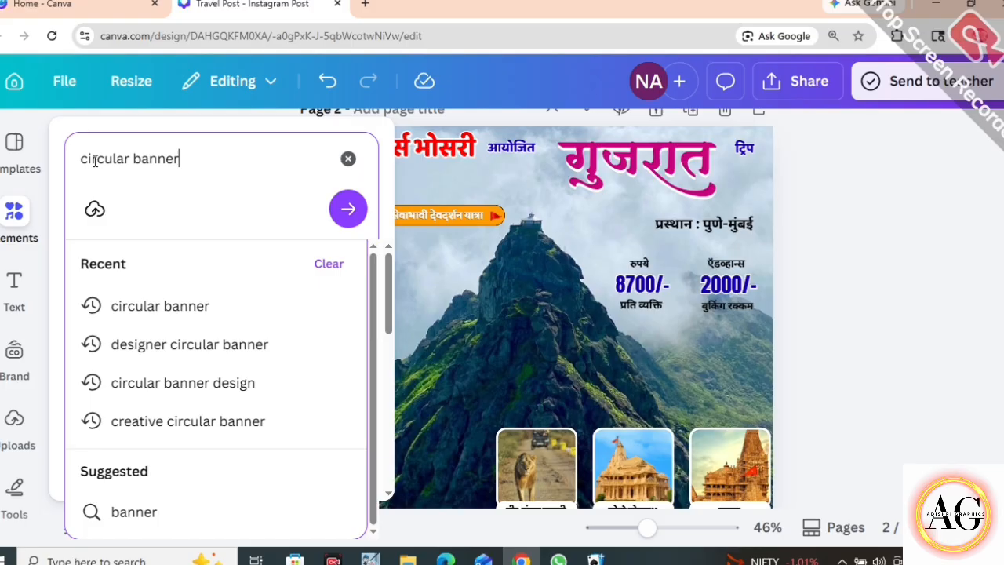
key(Return)
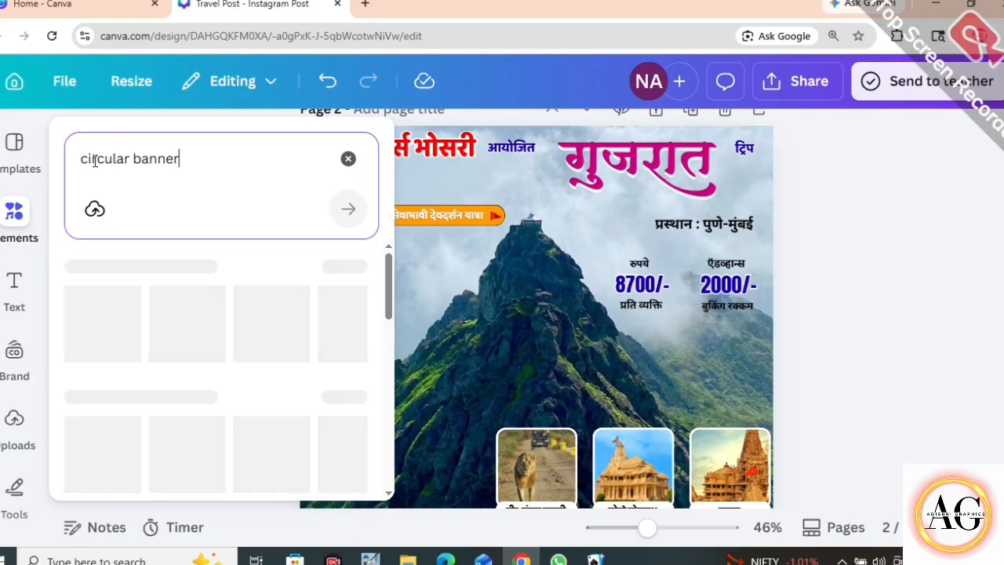
click(350, 385)
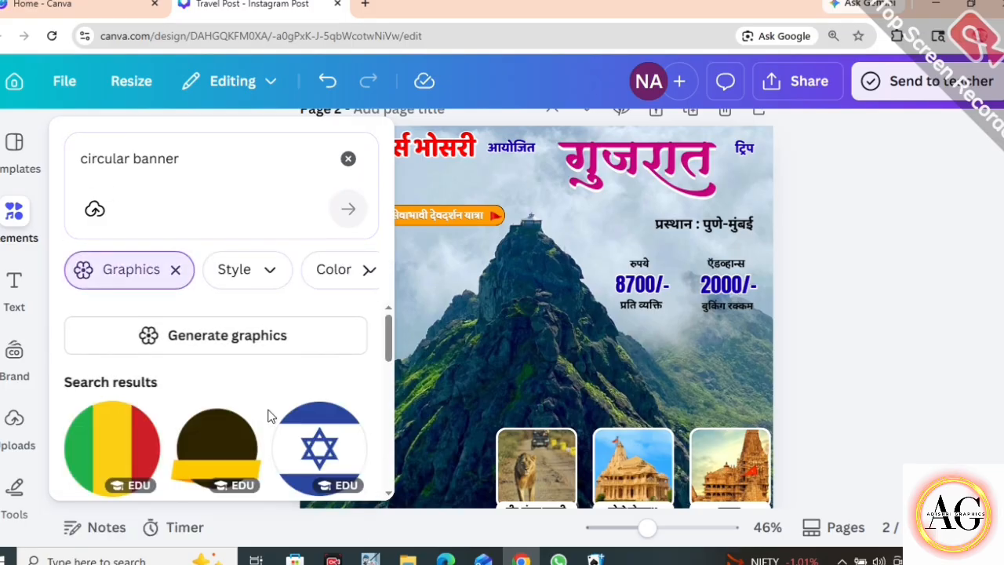
scroll(240, 406, down, 10)
scroll(241, 400, down, 5)
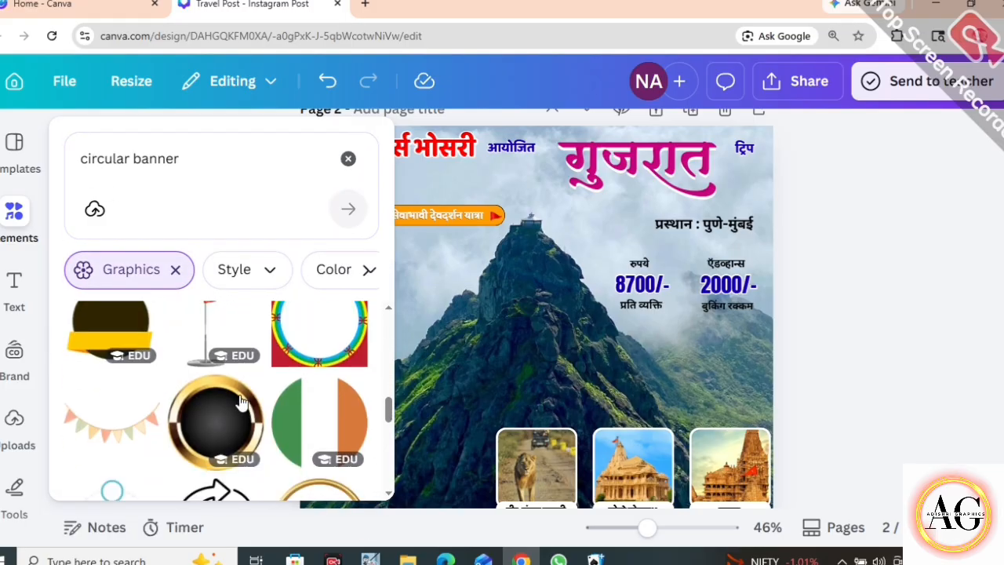
scroll(240, 402, down, 2)
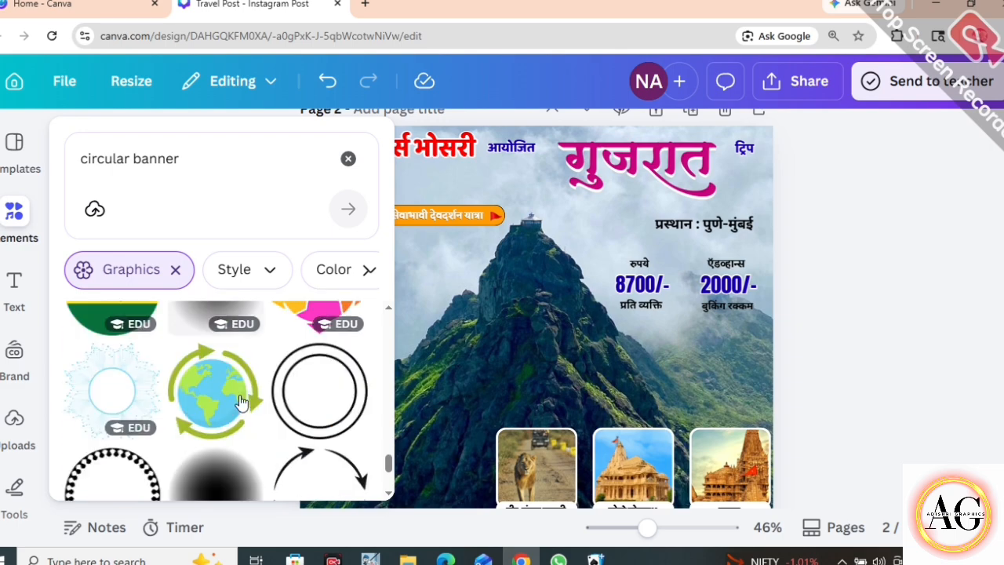
click(348, 160)
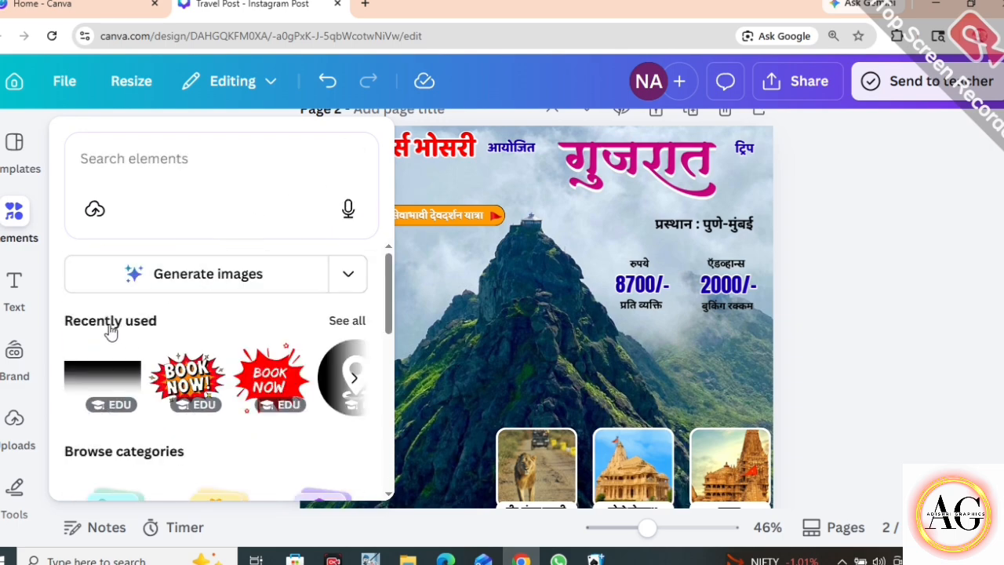
Add the recently used white circle element with the orange and yellow ring to page 2.
click(345, 321)
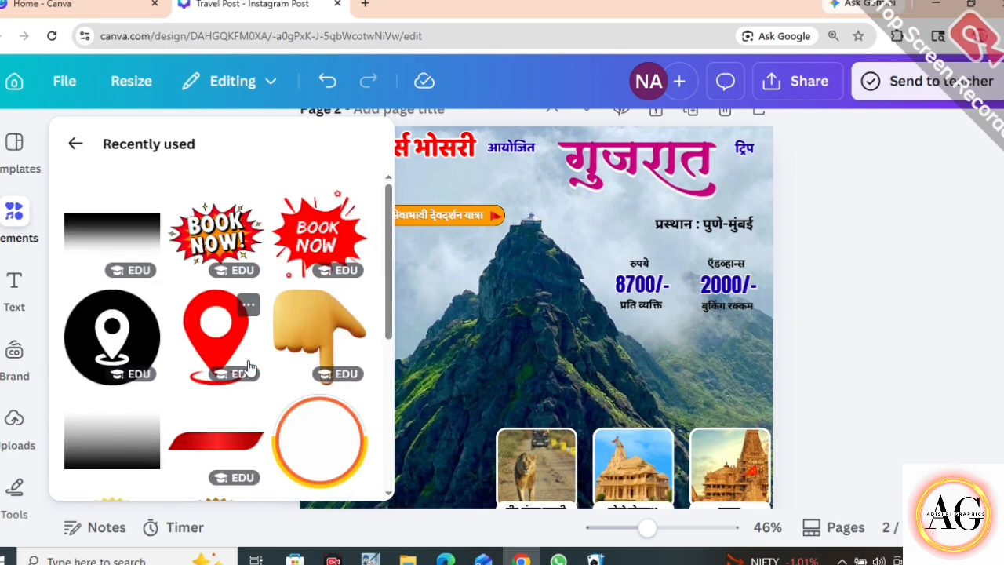
scroll(320, 369, down, 2)
click(320, 369)
click(808, 306)
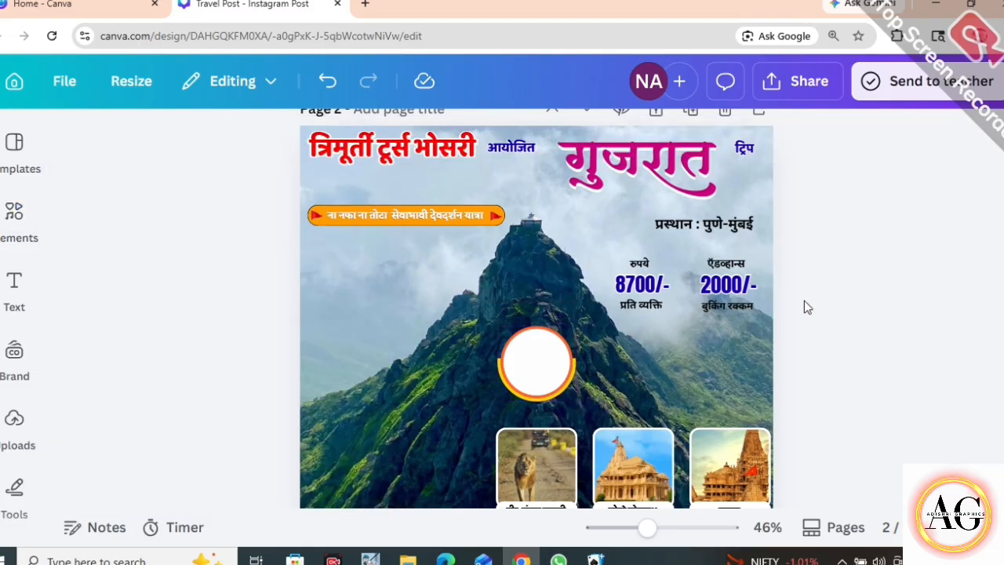
Place one ringed white circle behind the 8700/- price group and a second behind the 2000/- advance group.
click(538, 383)
drag(648, 529, 660, 531)
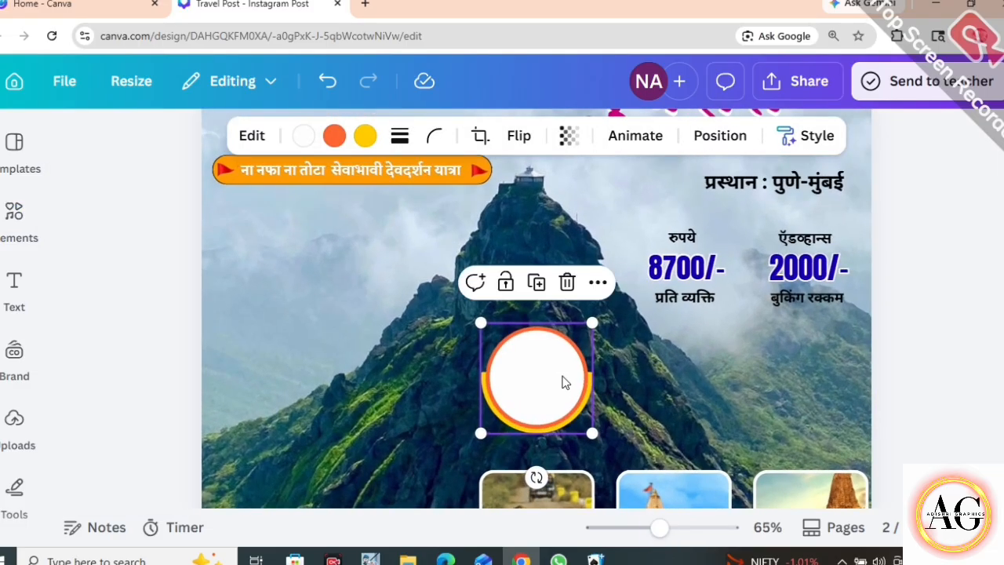
drag(562, 382, 834, 260)
click(686, 362)
click(721, 135)
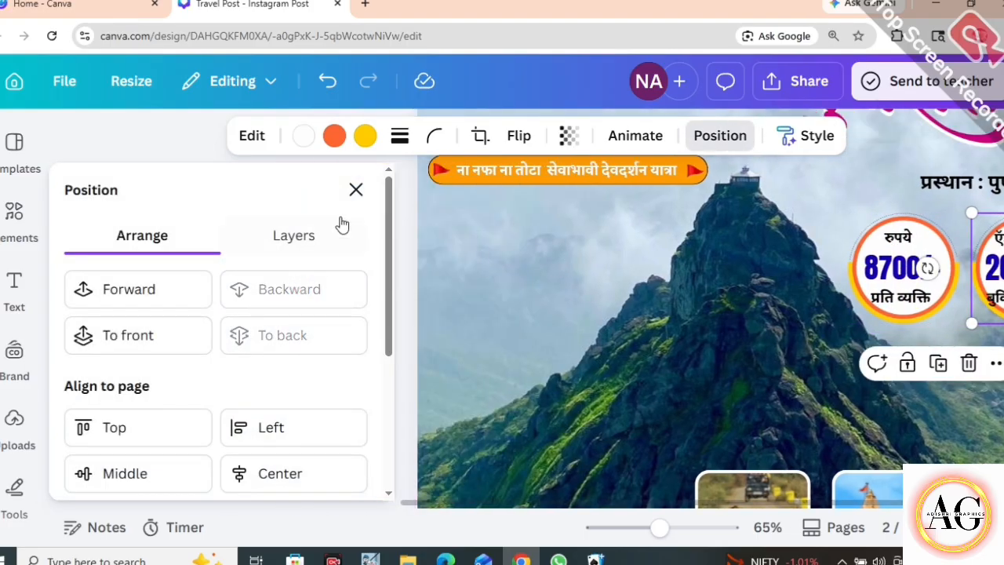
click(356, 189)
Shrink the 2000/- advance text group and shift its ringed circle slightly left, level with the 8700/- circle.
click(950, 227)
click(824, 291)
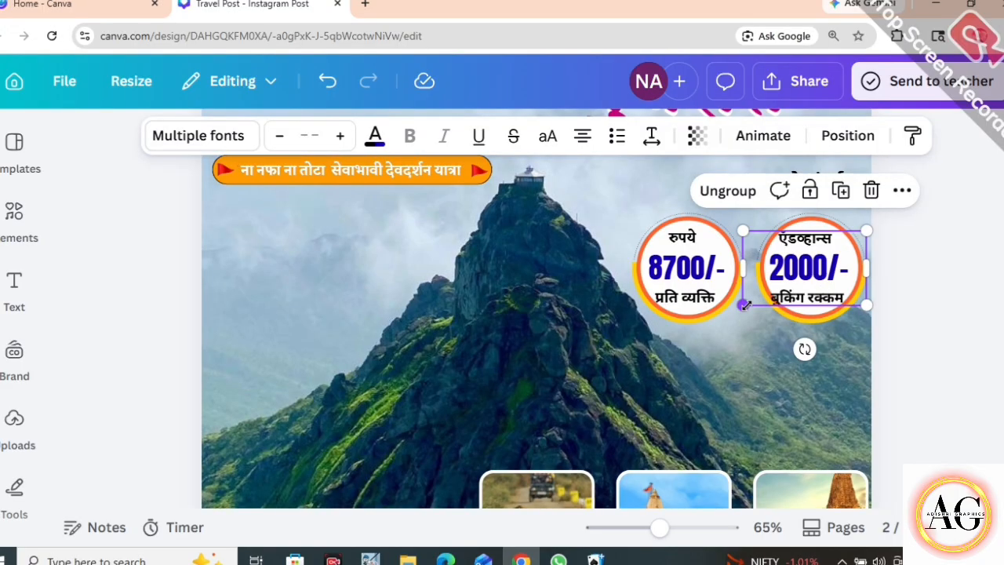
drag(744, 304, 778, 301)
click(877, 292)
click(796, 234)
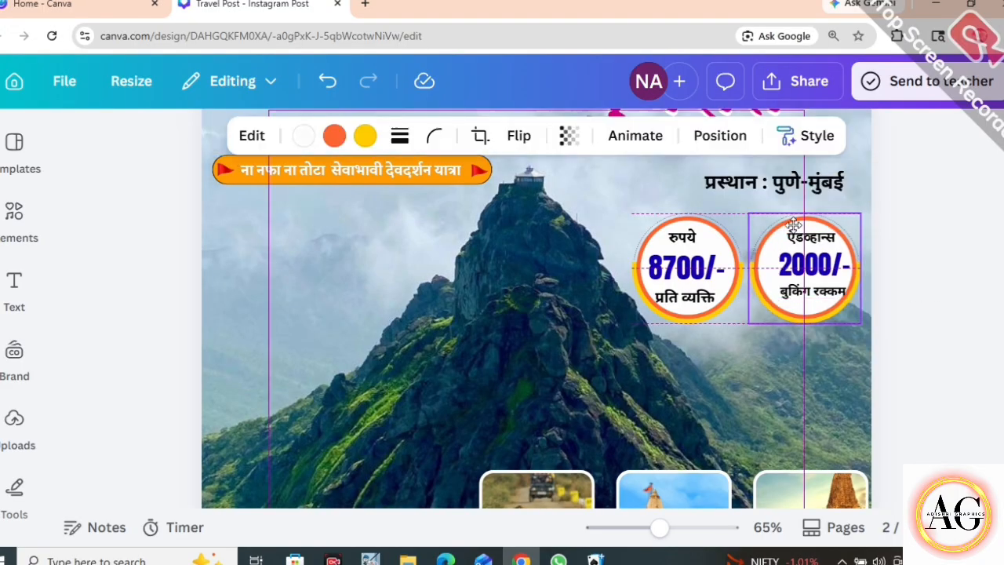
click(943, 244)
click(737, 312)
drag(744, 319, 744, 318)
click(933, 260)
Center the 8700/- price text group and the 2000/- advance text group inside their ringed circles.
click(676, 278)
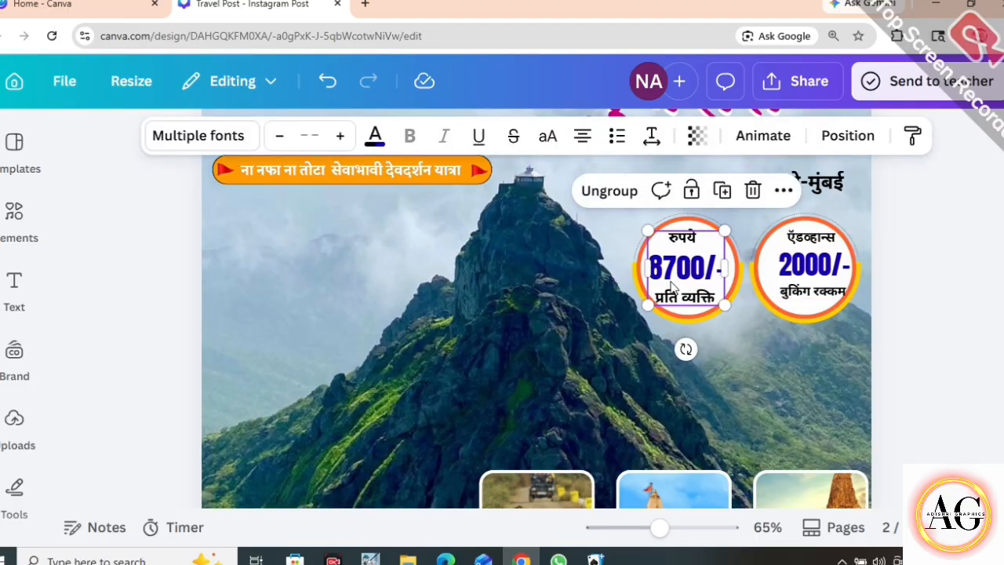
drag(676, 279, 673, 276)
click(884, 252)
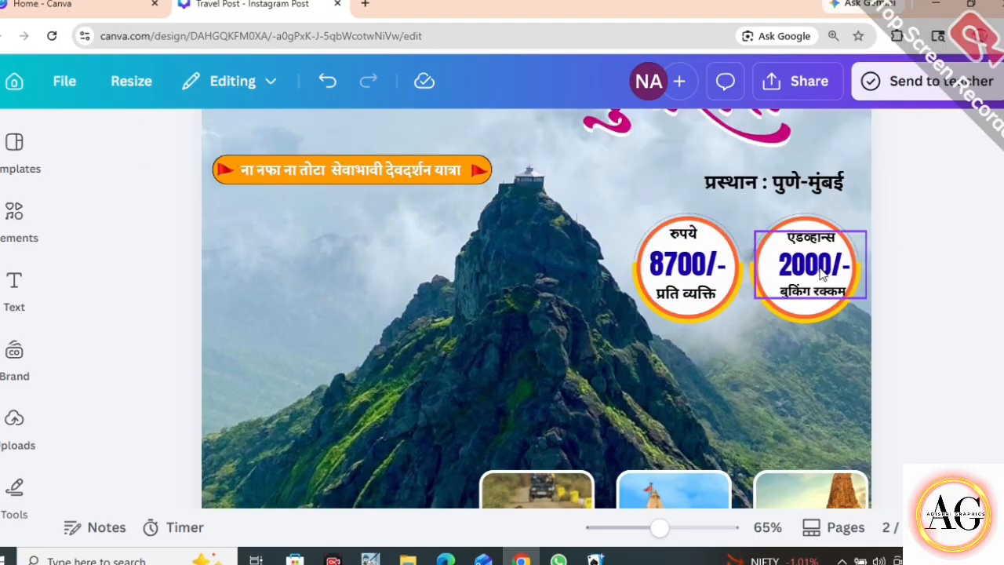
drag(820, 268, 814, 267)
click(943, 260)
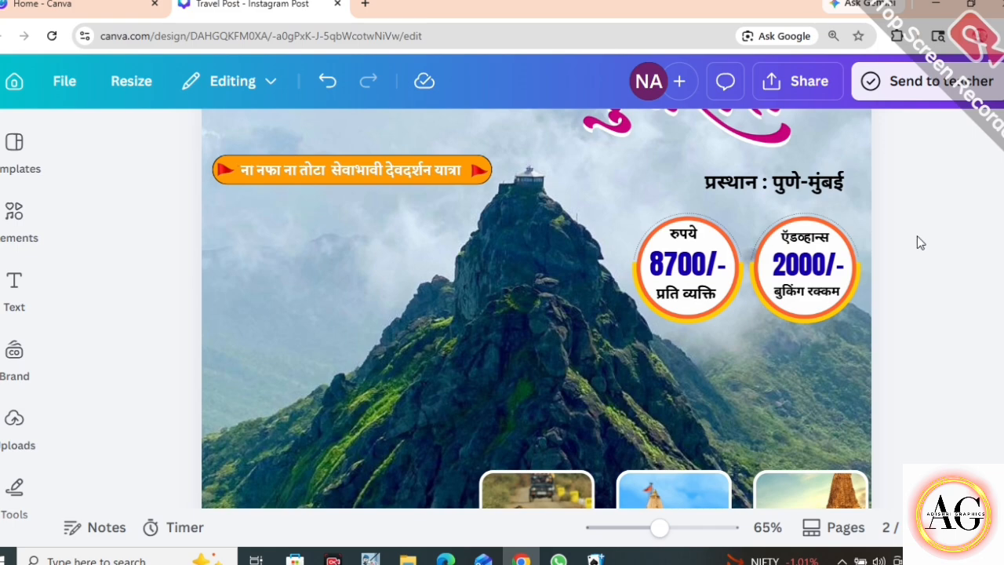
Scale both price badges down slightly as a set, keep them near the page's right edge, and move the प्रस्थान : पुणे-मुंबई line up and left above them.
drag(918, 222, 651, 316)
click(685, 364)
drag(796, 286, 806, 281)
drag(805, 187, 778, 179)
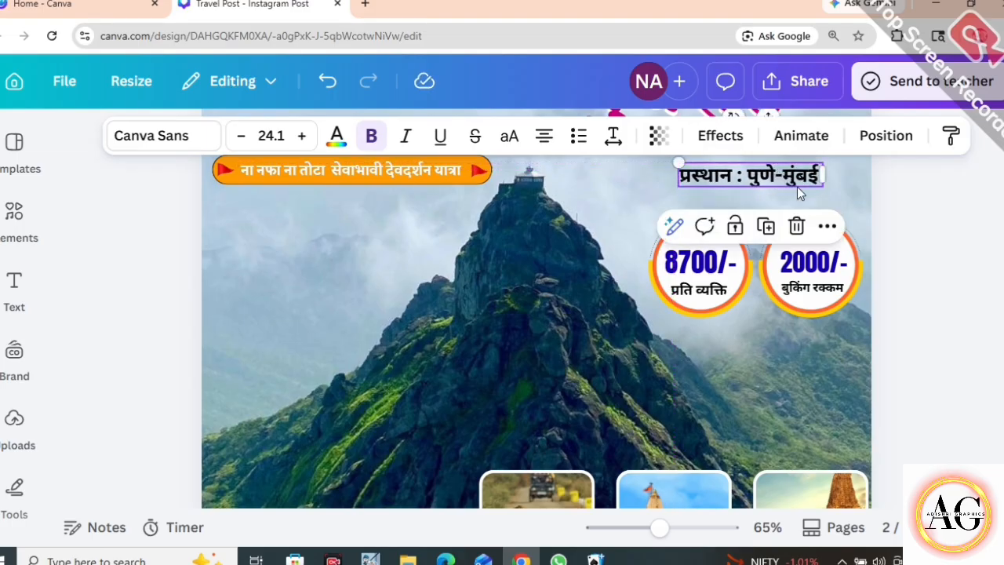
click(770, 390)
drag(657, 527, 649, 532)
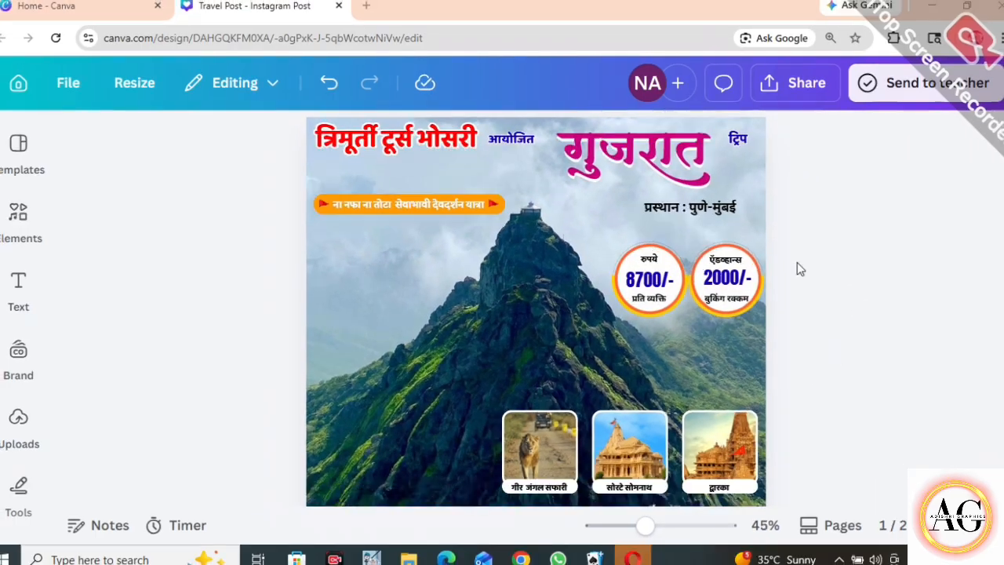
Fine-tune the position of the प्रस्थान : पुणे-मुंबई line so it sits centered above the two price badges.
drag(797, 262, 625, 311)
click(632, 203)
click(824, 247)
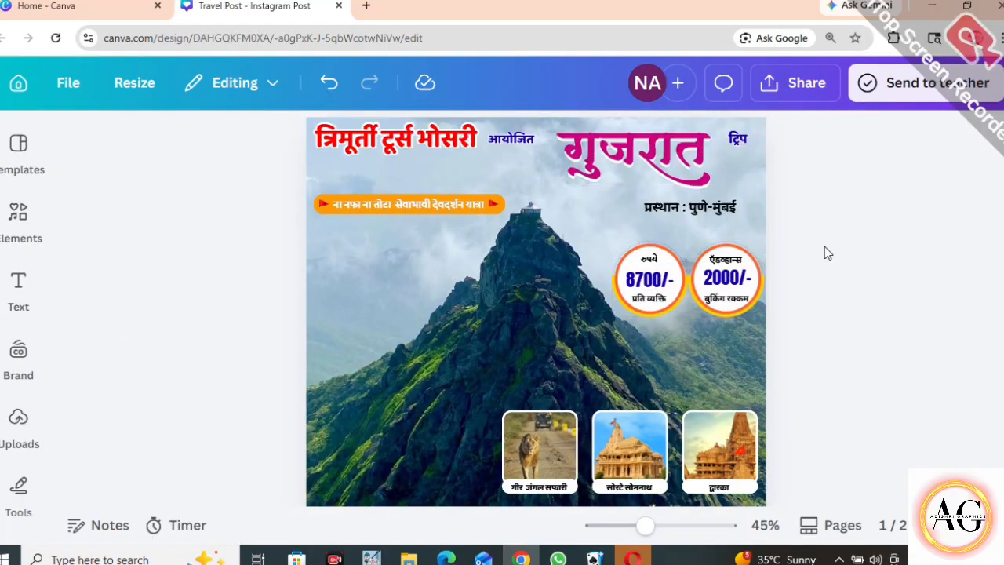
drag(680, 213, 668, 213)
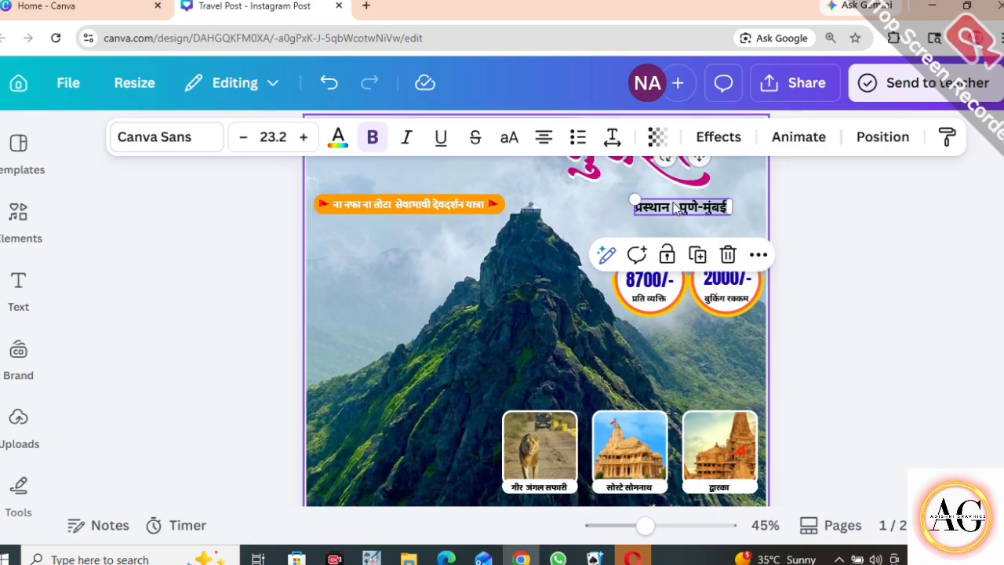
click(773, 230)
mouse_move(704, 212)
mouse_down()
mouse_move(722, 211)
mouse_move(709, 210)
mouse_up()
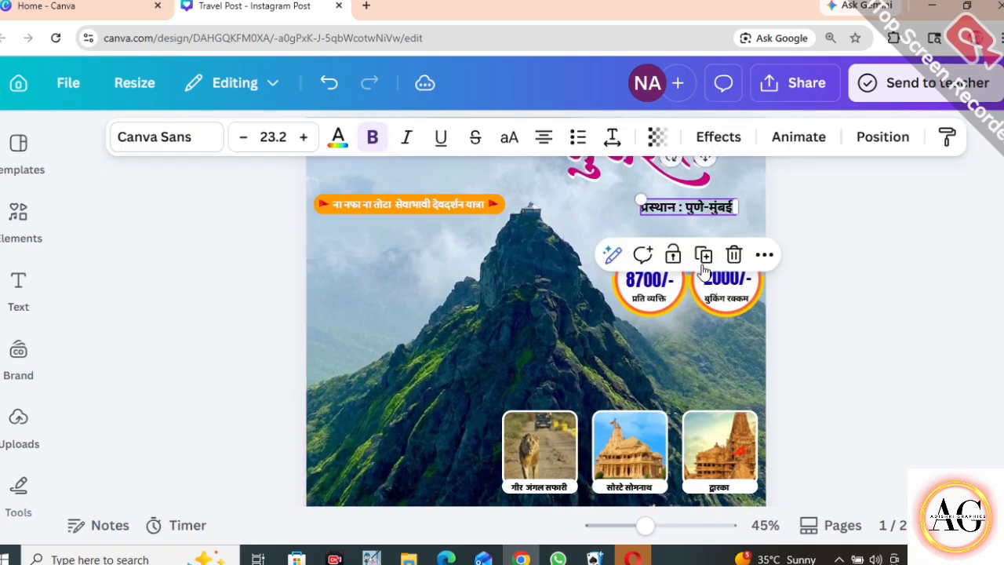
click(761, 246)
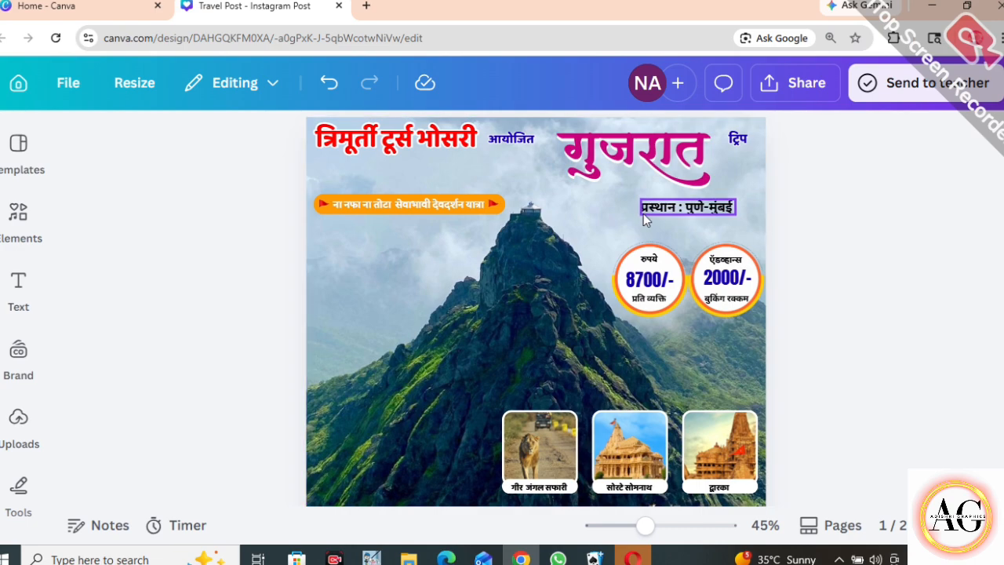
Search the elements library for "banner" graphics and add the red gradient banner with slanted, curved ends.
click(31, 221)
click(107, 152)
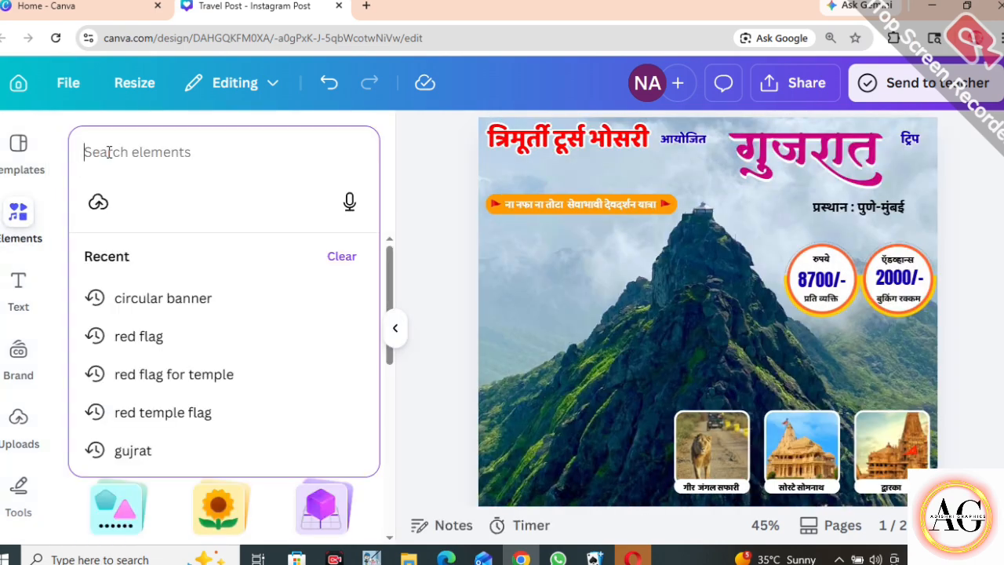
text(banner)
key(Return)
click(348, 413)
scroll(192, 421, down, 12)
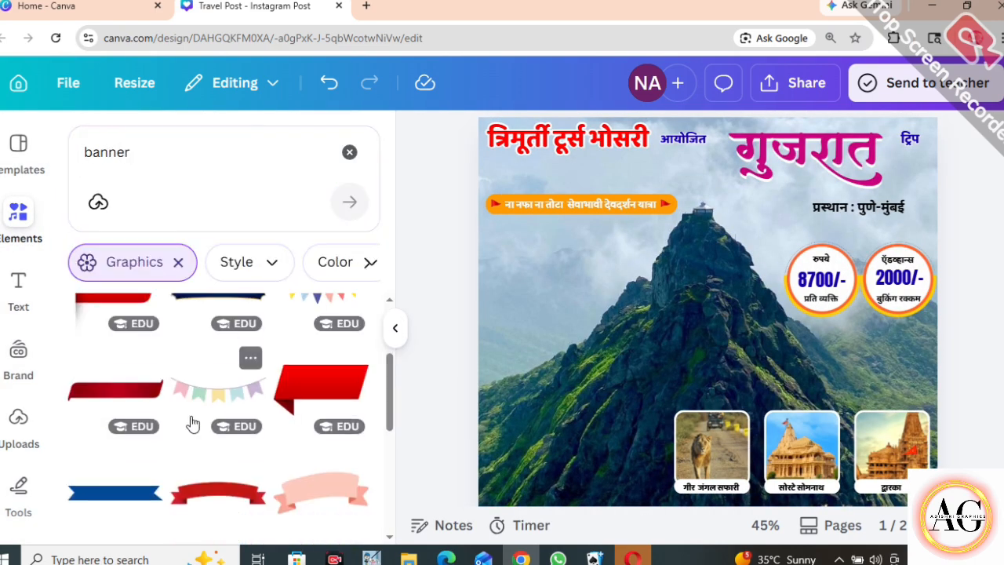
scroll(206, 332, down, 6)
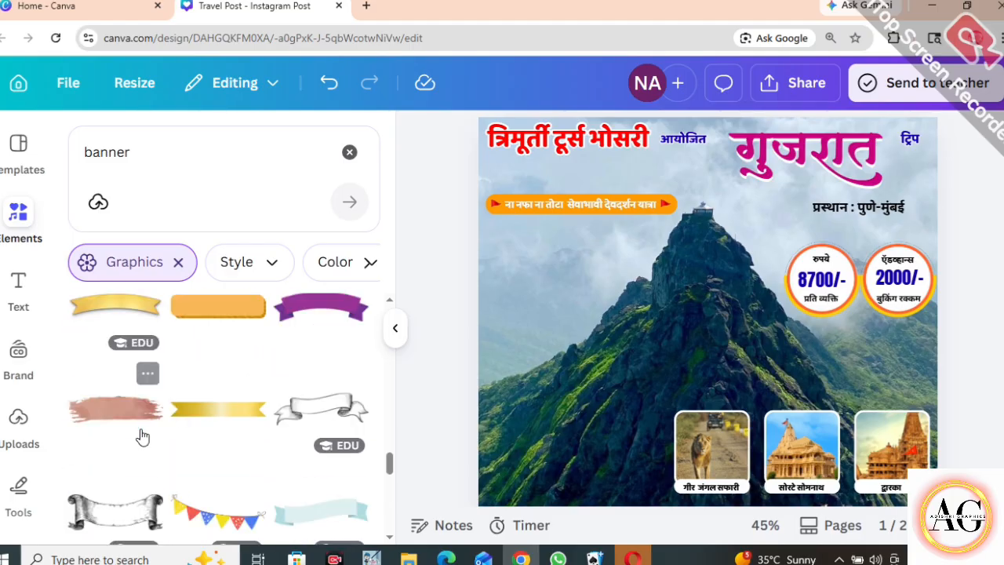
scroll(142, 436, down, 10)
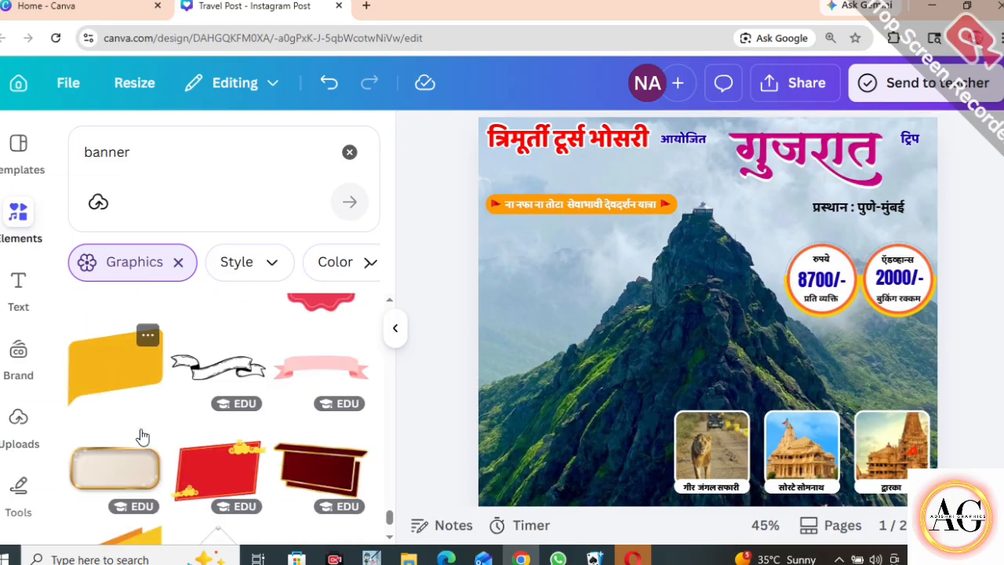
scroll(278, 395, down, 10)
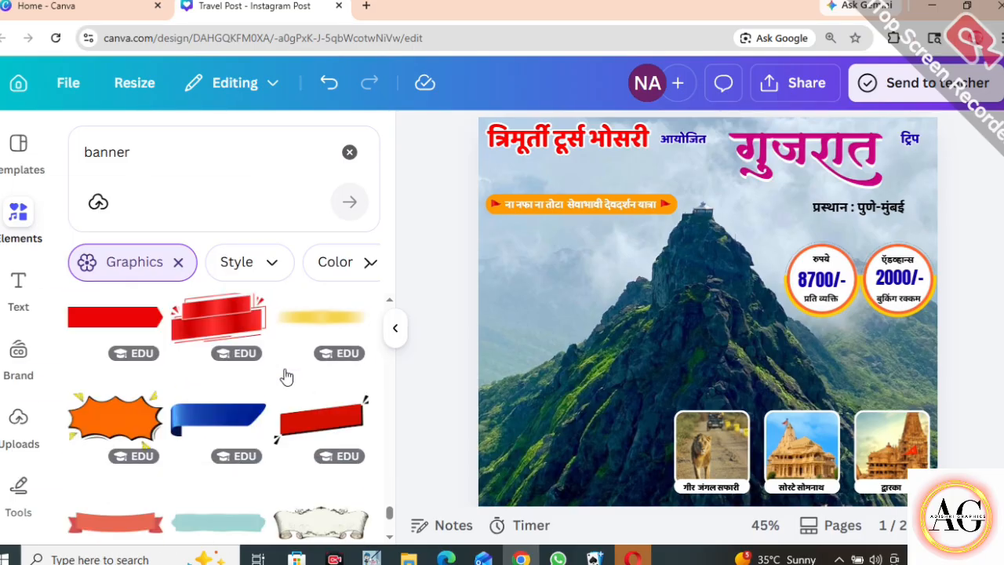
scroll(285, 378, up, 5)
click(322, 431)
click(396, 328)
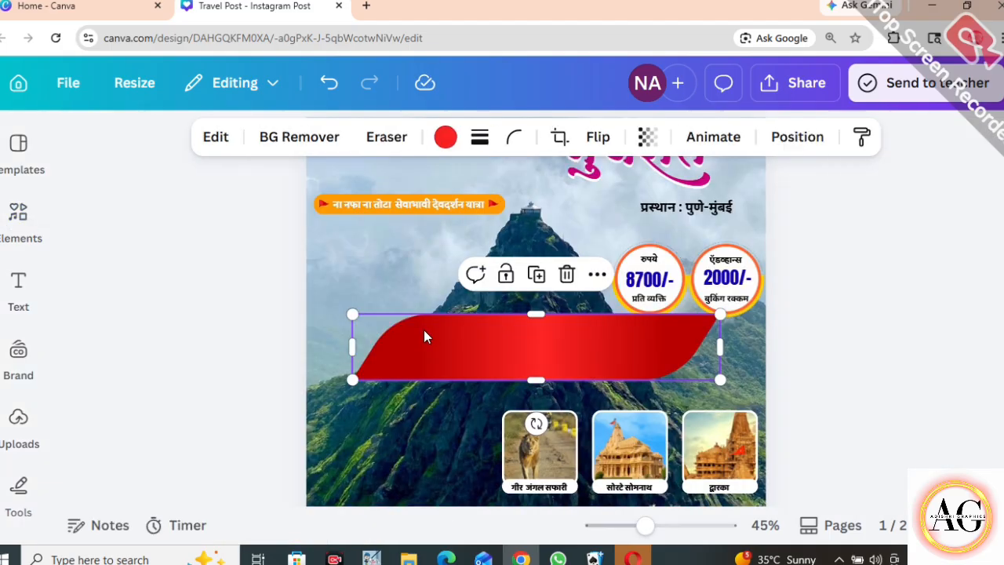
Shrink the red gradient banner and place it behind the प्रस्थान : पुणे-मुंबई departure text.
drag(353, 380, 539, 348)
click(849, 350)
scroll(816, 368, up, 2)
drag(668, 417, 709, 294)
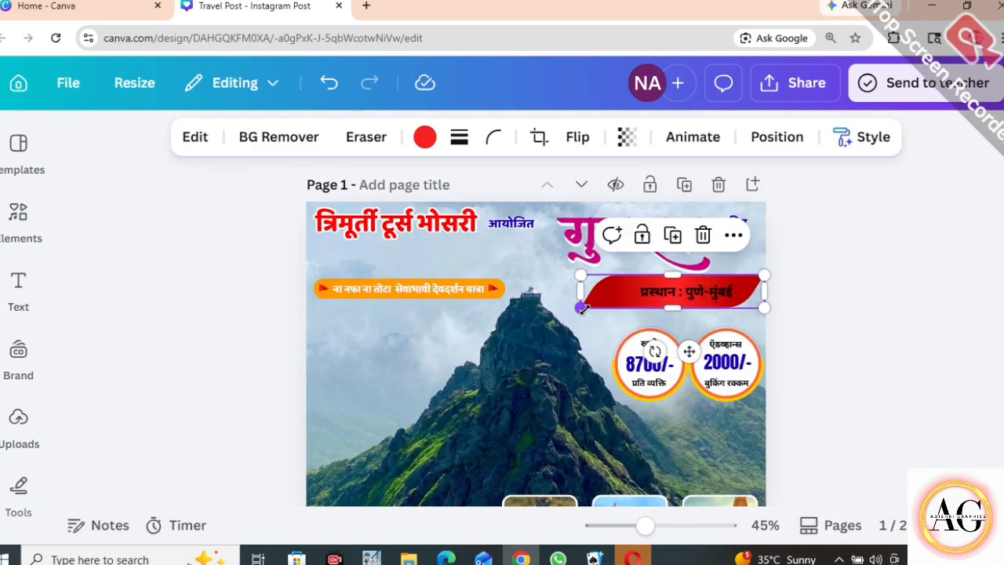
drag(583, 307, 612, 302)
click(824, 292)
click(760, 291)
click(796, 306)
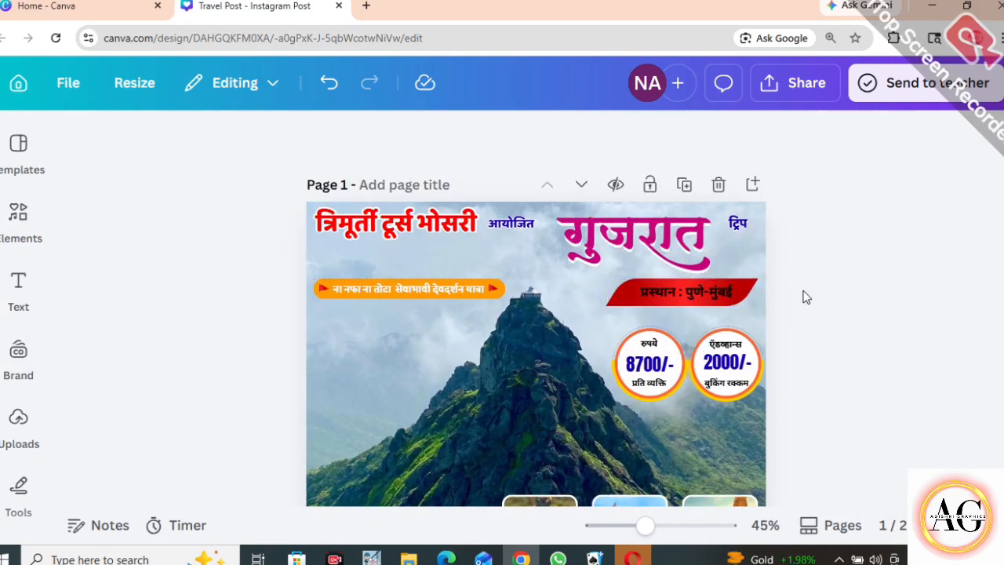
Refine the red banner's size and position so it fits more closely around the departure text.
mouse_move(645, 526)
mouse_down()
mouse_move(631, 528)
mouse_move(654, 525)
mouse_up()
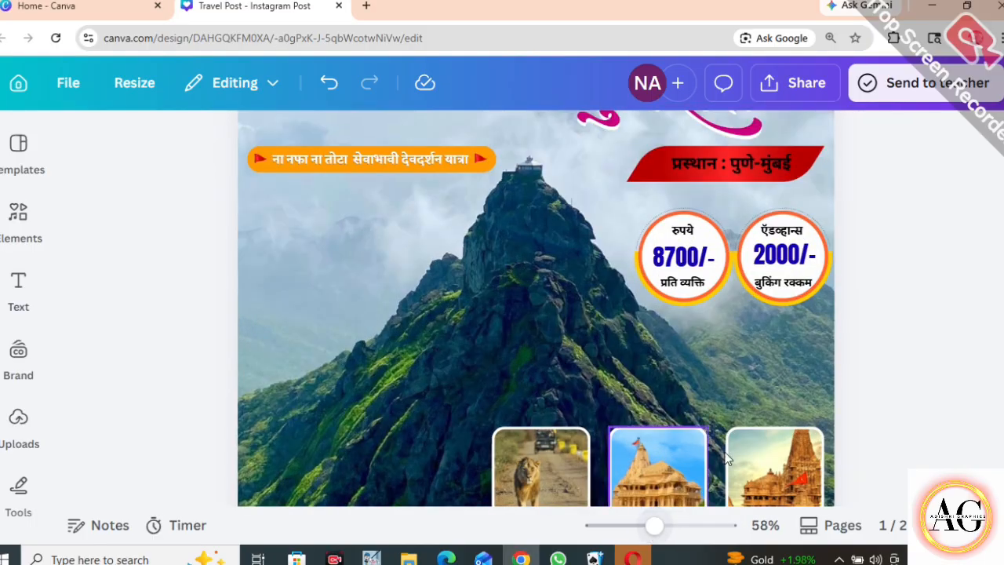
scroll(651, 455, up, 2)
click(804, 309)
drag(825, 298, 801, 304)
click(863, 330)
drag(652, 333, 665, 328)
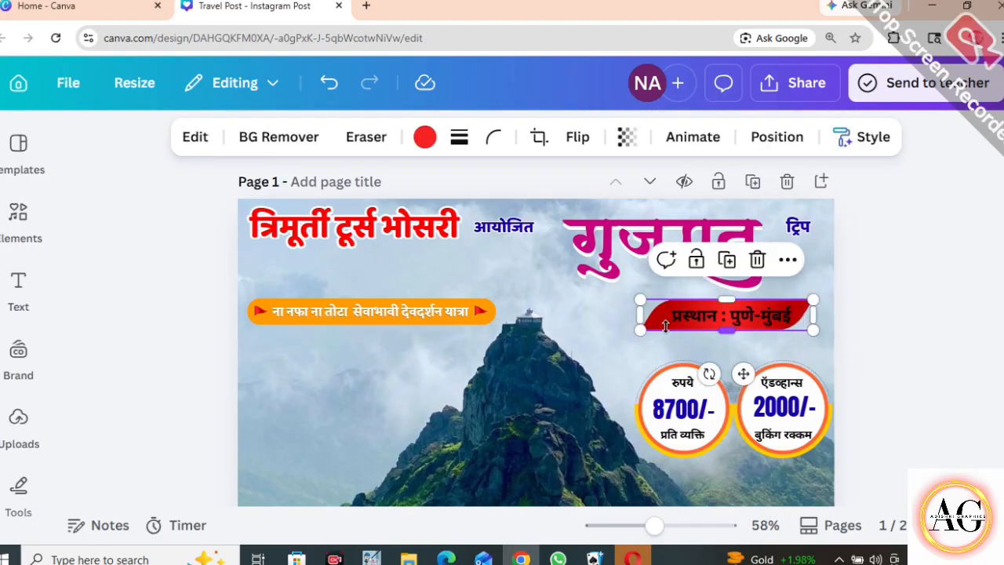
click(898, 347)
Color the प्रस्थान : पुणे-मुंबई text white and shift the red banner slightly right to center it around the text.
double_click(784, 318)
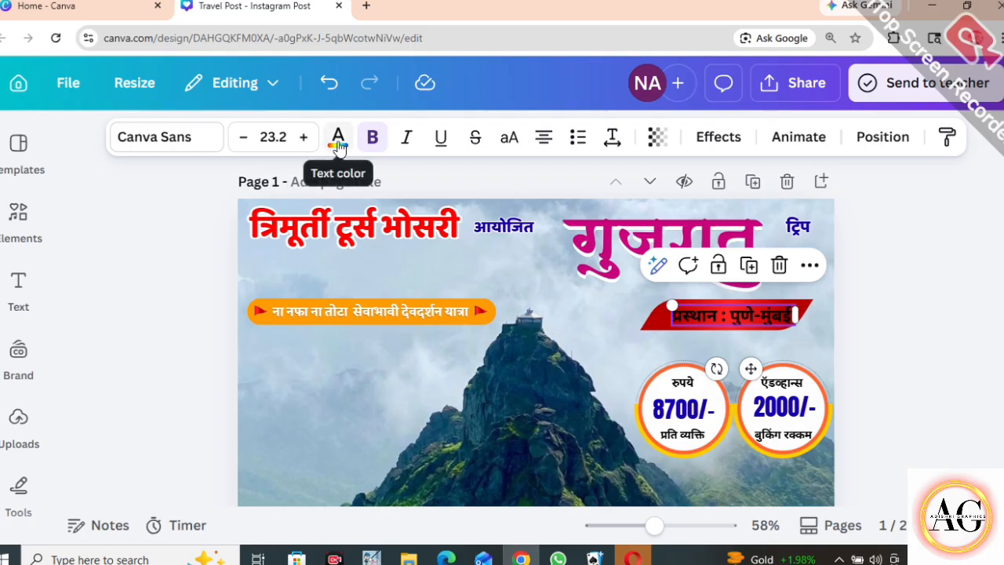
click(338, 140)
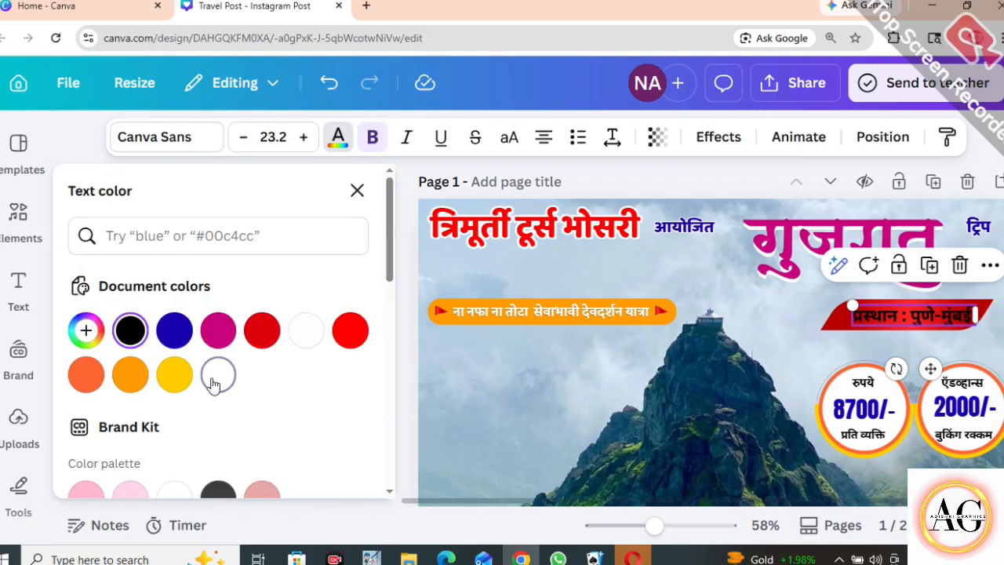
click(218, 376)
click(357, 190)
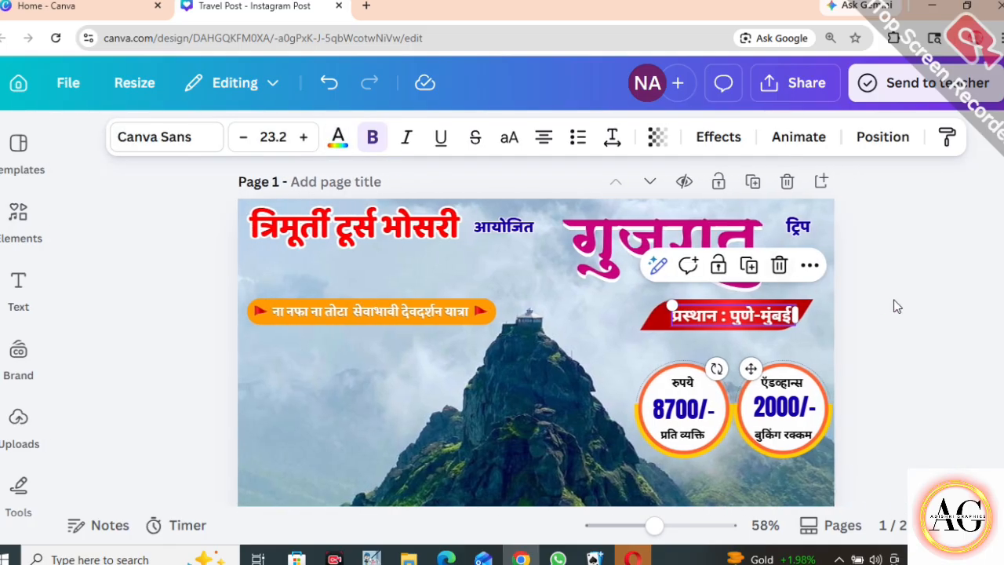
click(898, 306)
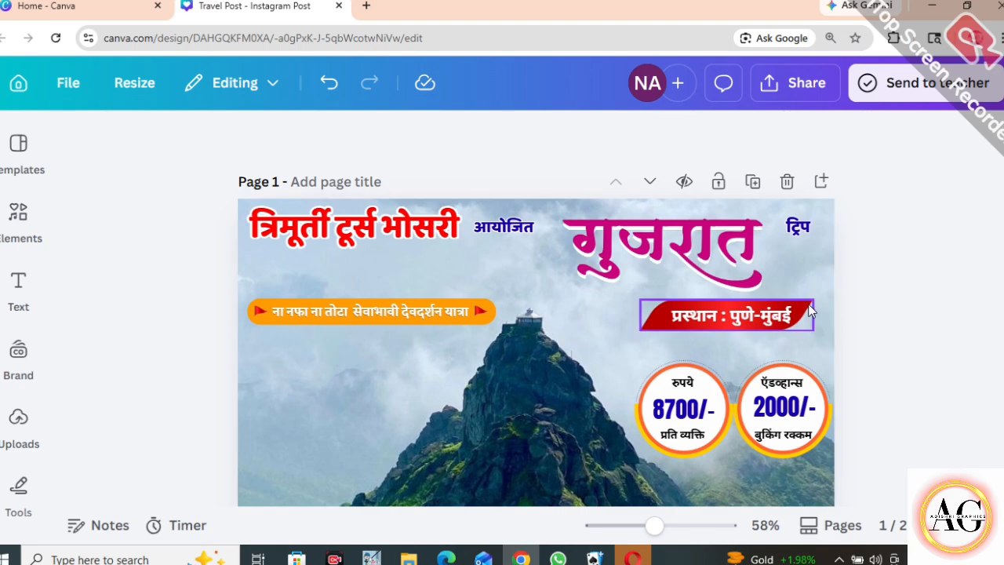
click(812, 307)
click(887, 315)
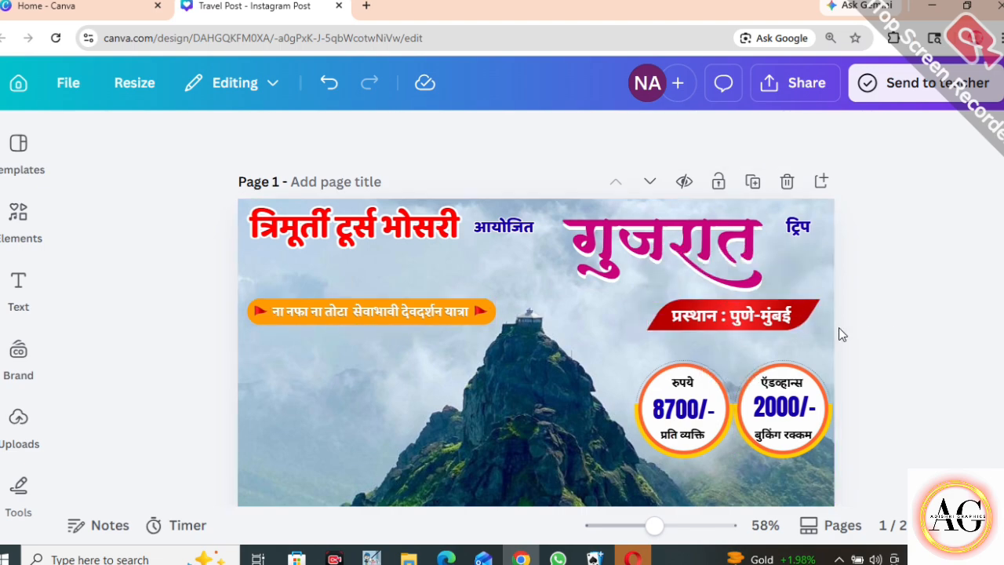
Compare the Drop, Glow and Echo effects on the departure text and apply the Drop shadow.
click(773, 315)
click(725, 138)
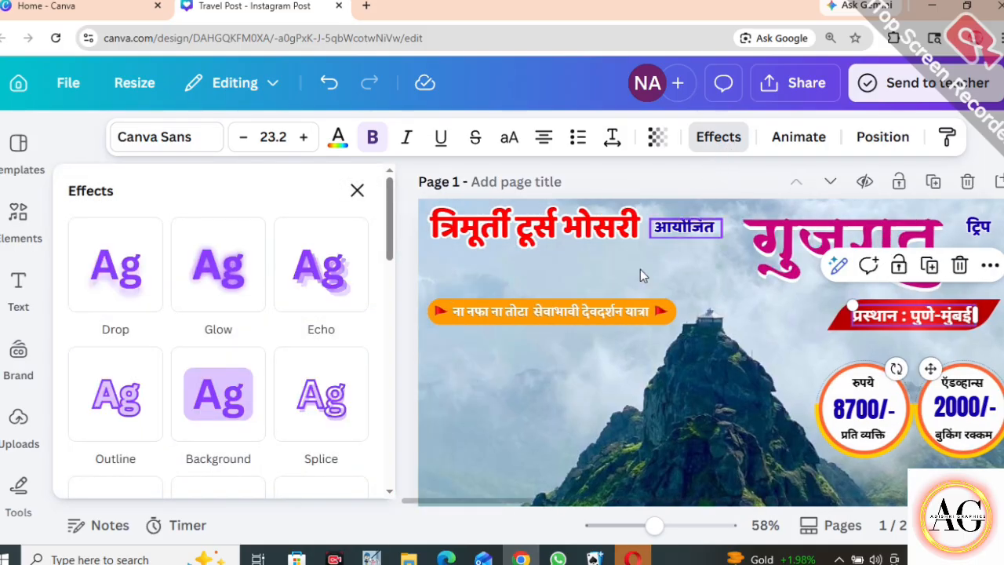
click(117, 287)
click(226, 282)
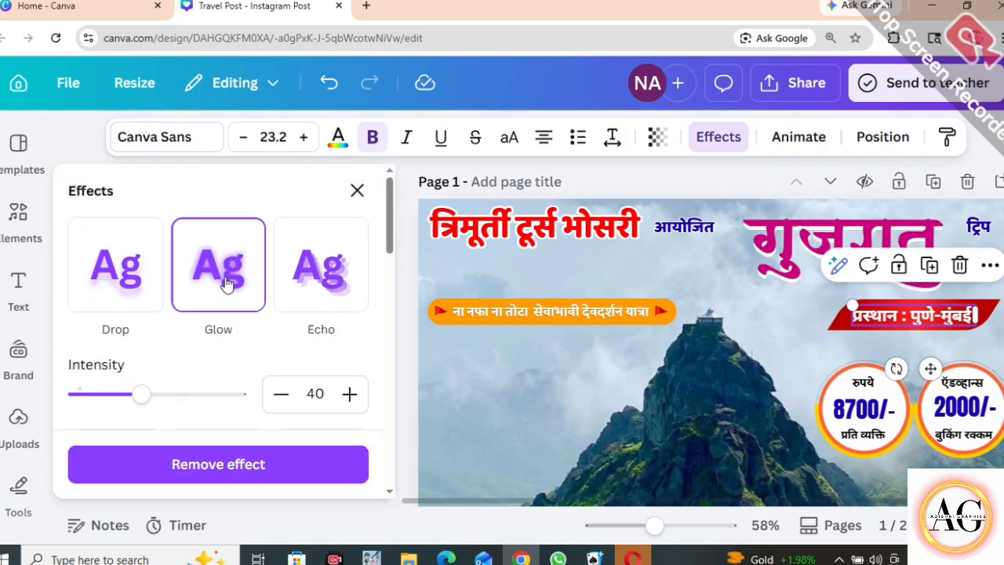
click(332, 283)
click(114, 281)
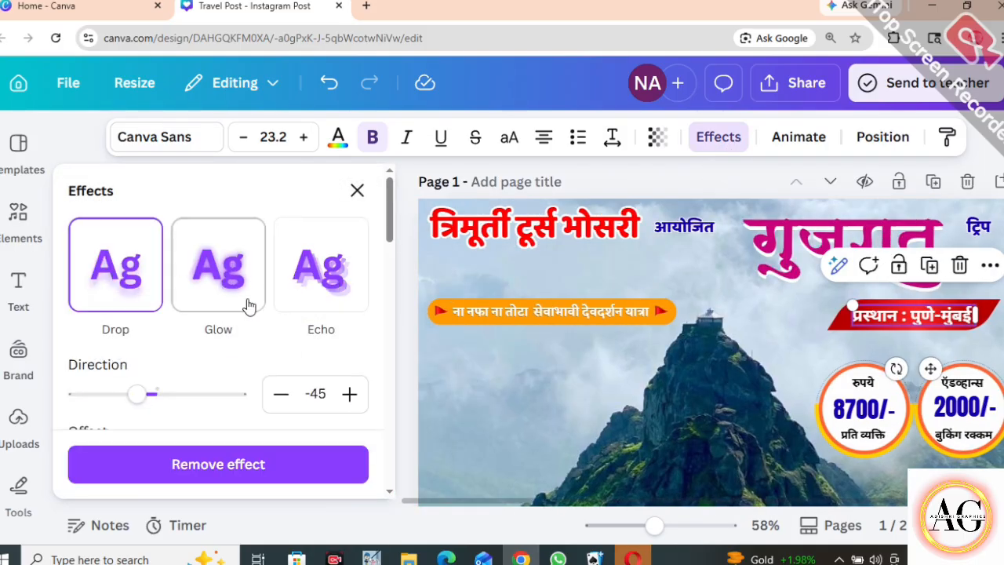
click(357, 190)
click(931, 311)
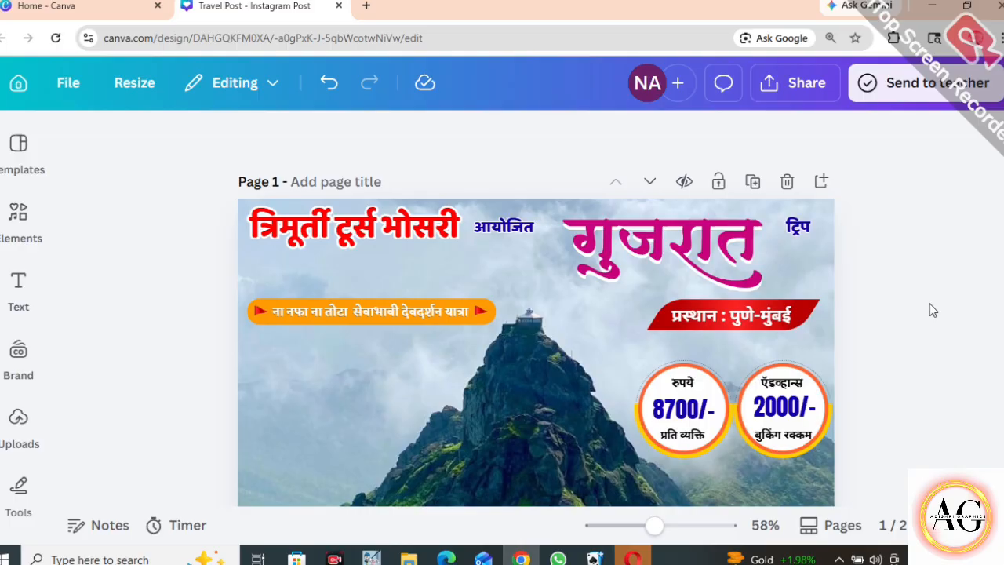
click(808, 327)
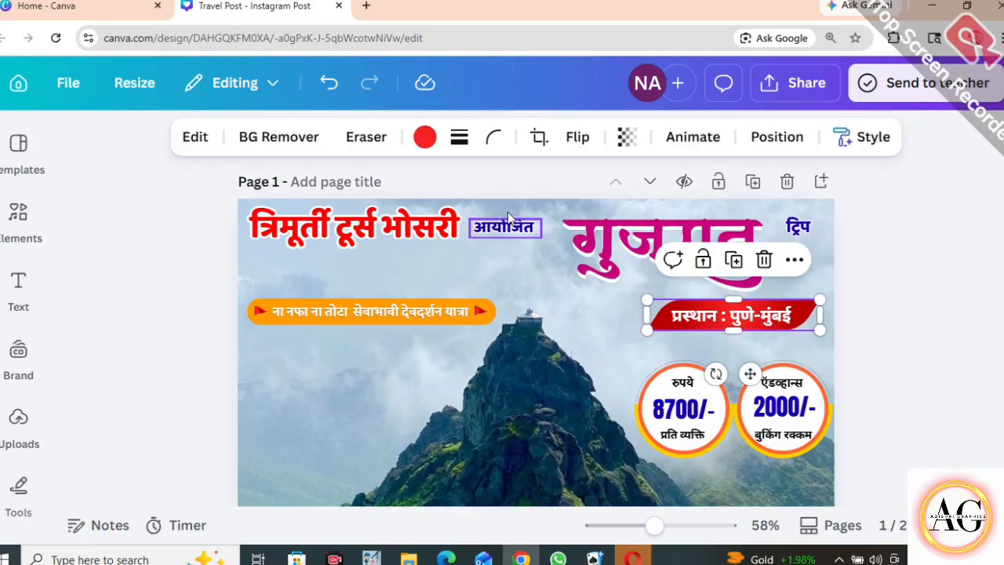
click(460, 140)
click(405, 193)
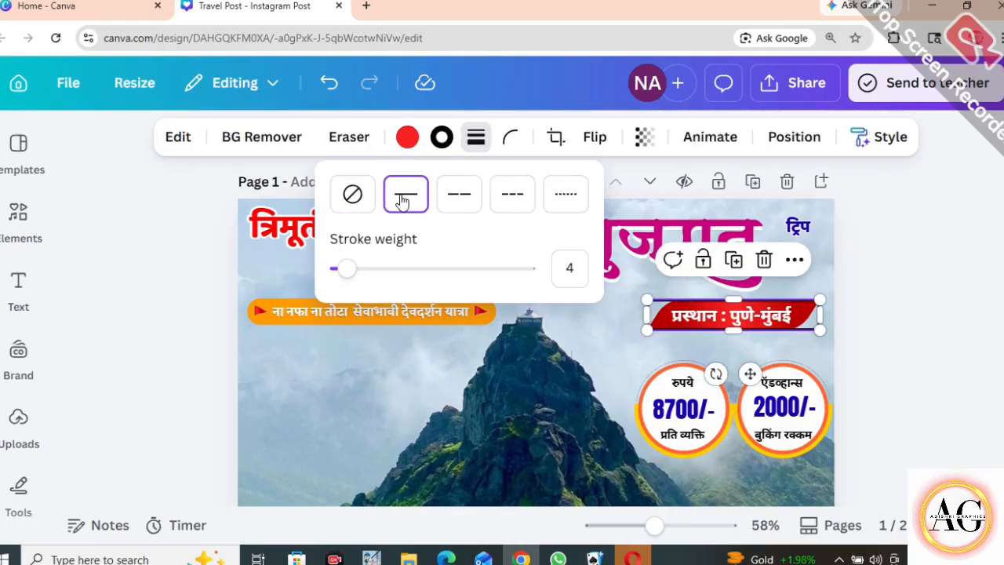
click(352, 194)
click(907, 260)
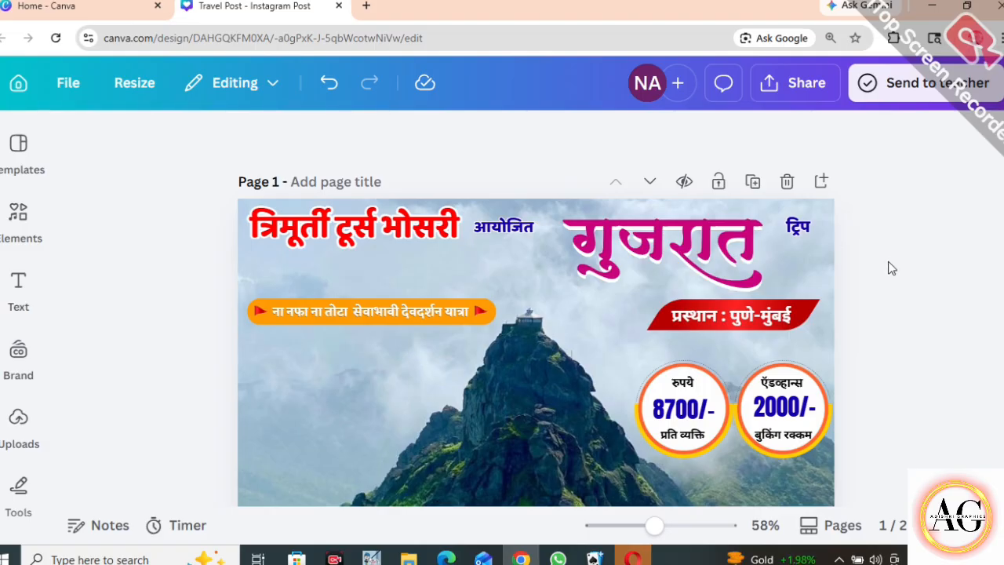
Ungroup the orange tagline banner and give its rounded shape a solid outline with stroke weight 1.
click(314, 322)
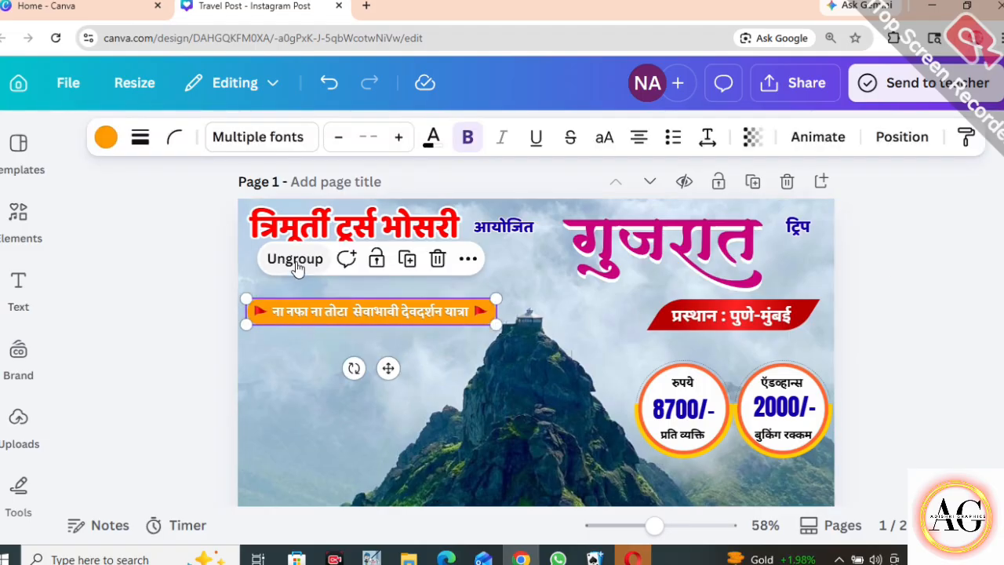
click(295, 258)
click(191, 287)
click(276, 312)
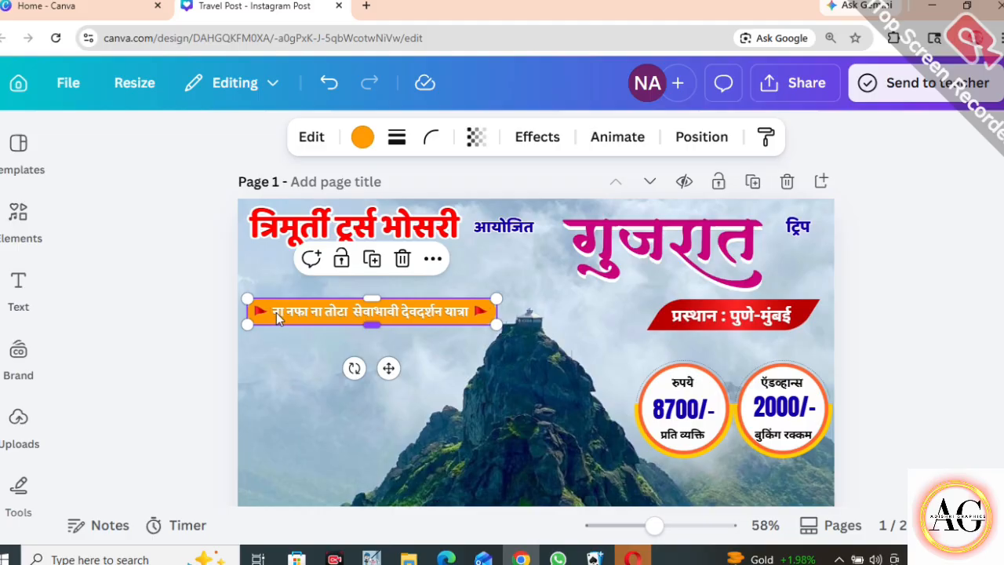
click(396, 136)
click(329, 203)
drag(280, 269, 277, 273)
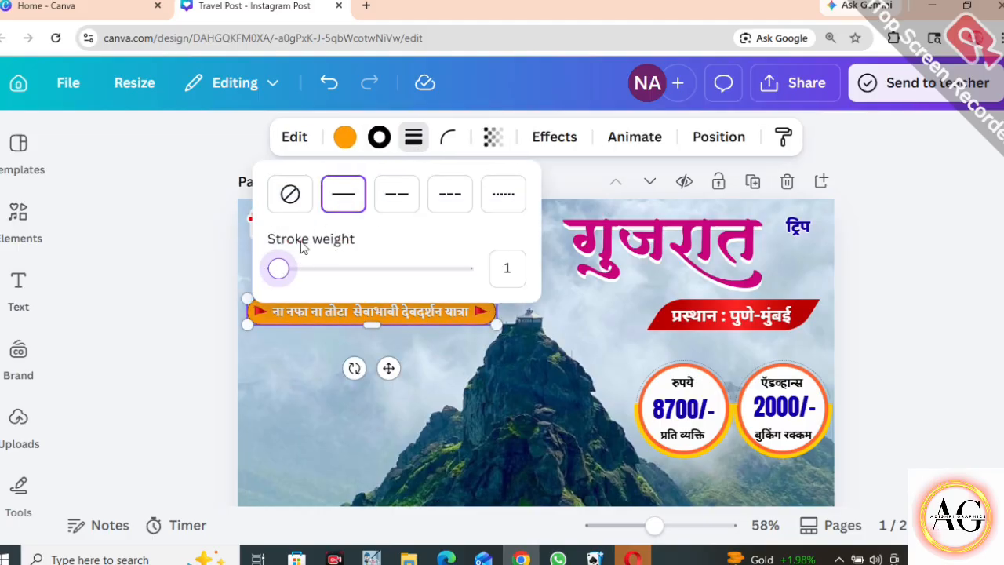
click(196, 231)
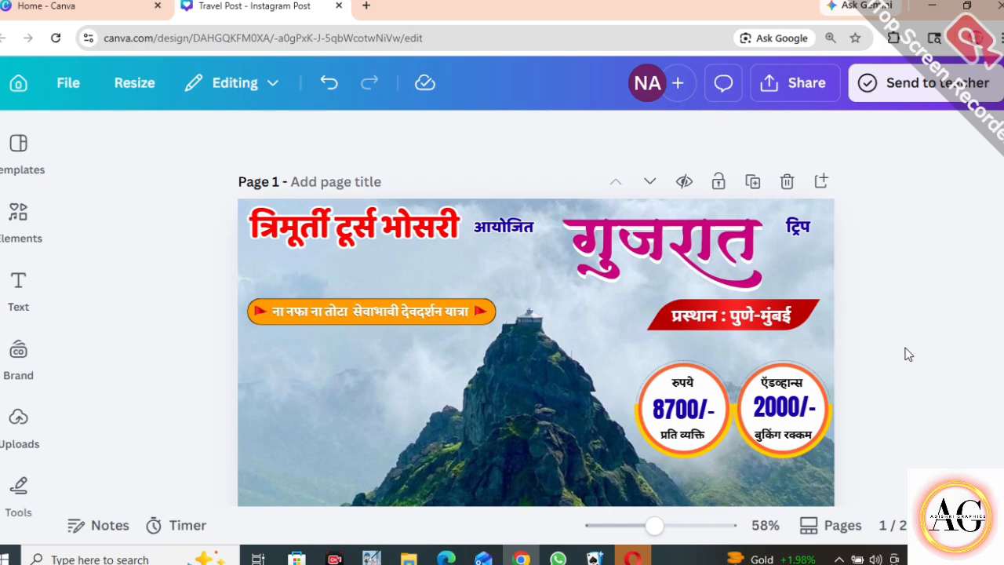
Search the elements library for "black shadow" and limit the results to graphics.
scroll(891, 374, down, 5)
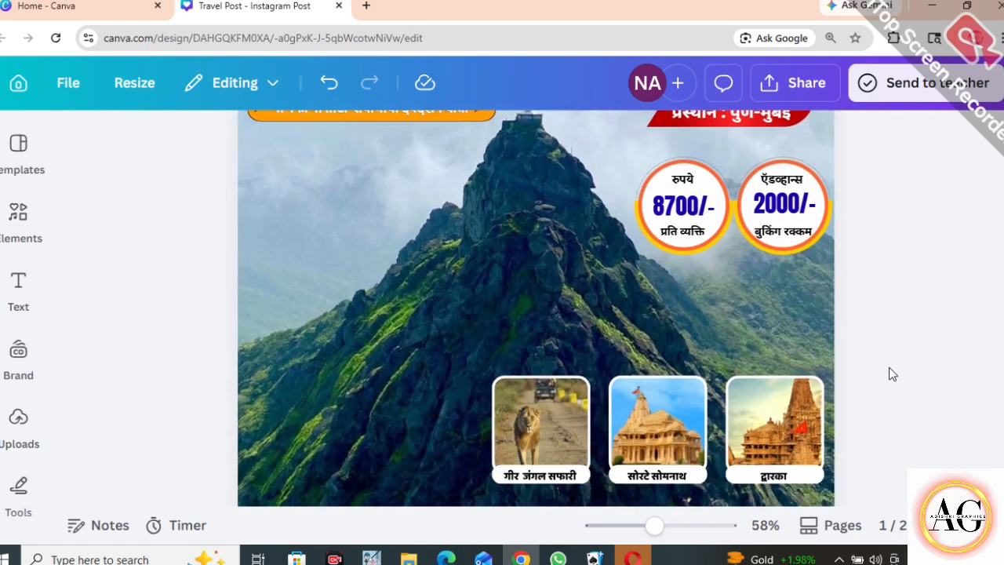
scroll(413, 385, up, 2)
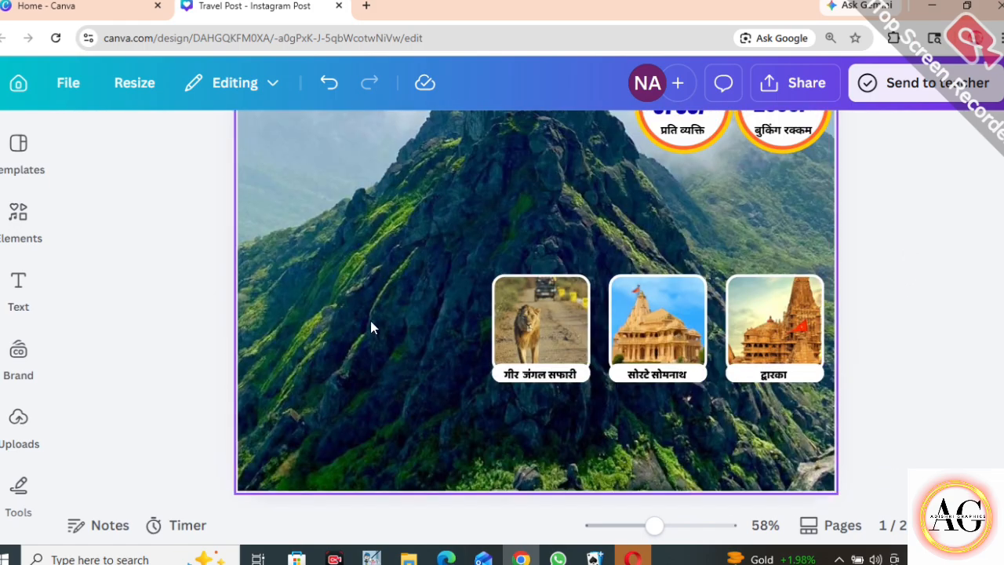
scroll(369, 349, down, 1)
scroll(522, 374, up, 1)
drag(654, 527, 650, 528)
click(18, 292)
click(18, 220)
click(108, 153)
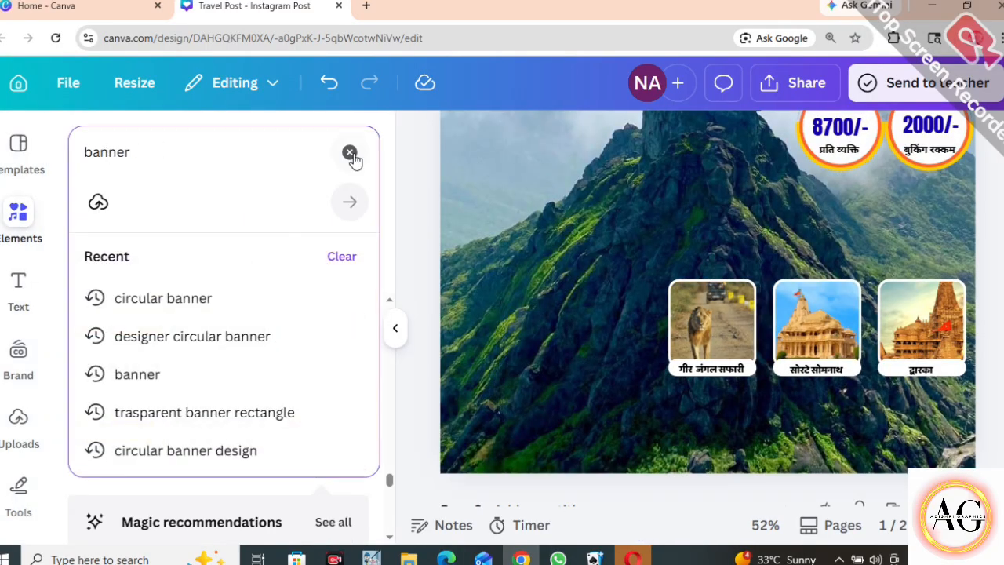
click(352, 157)
click(119, 149)
text(bla)
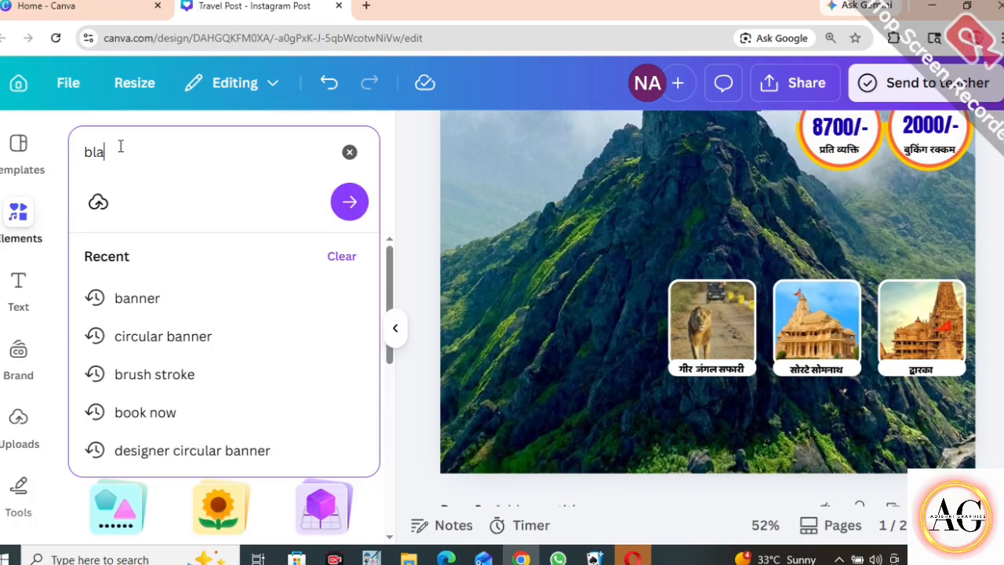
text(ck shadow)
key(Return)
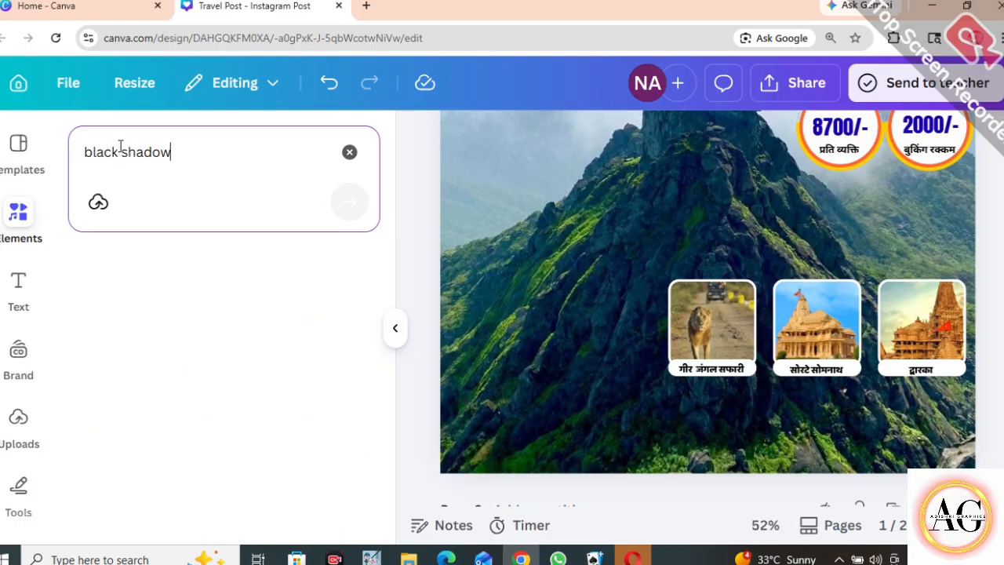
click(138, 269)
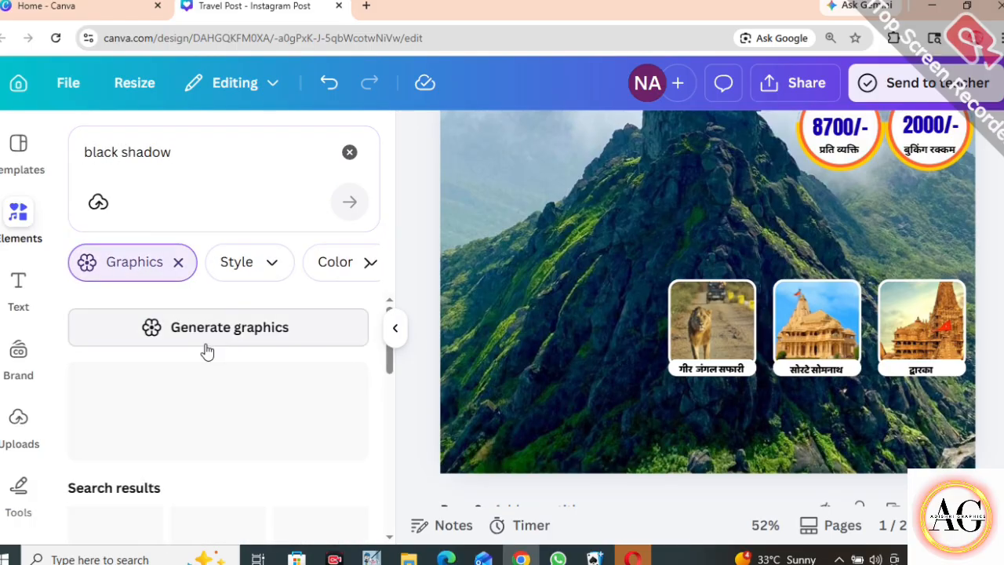
Add a rectangular graphic that fades from transparent to black at its bottom edge to page 1.
scroll(208, 351, down, 1)
scroll(208, 408, down, 1)
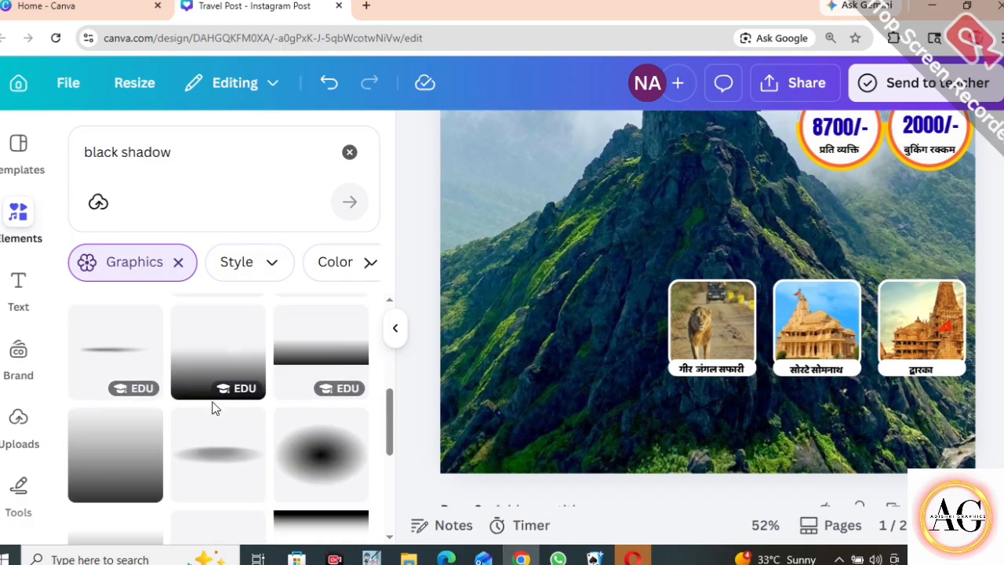
scroll(231, 415, up, 2)
scroll(232, 415, down, 1)
scroll(227, 414, down, 3)
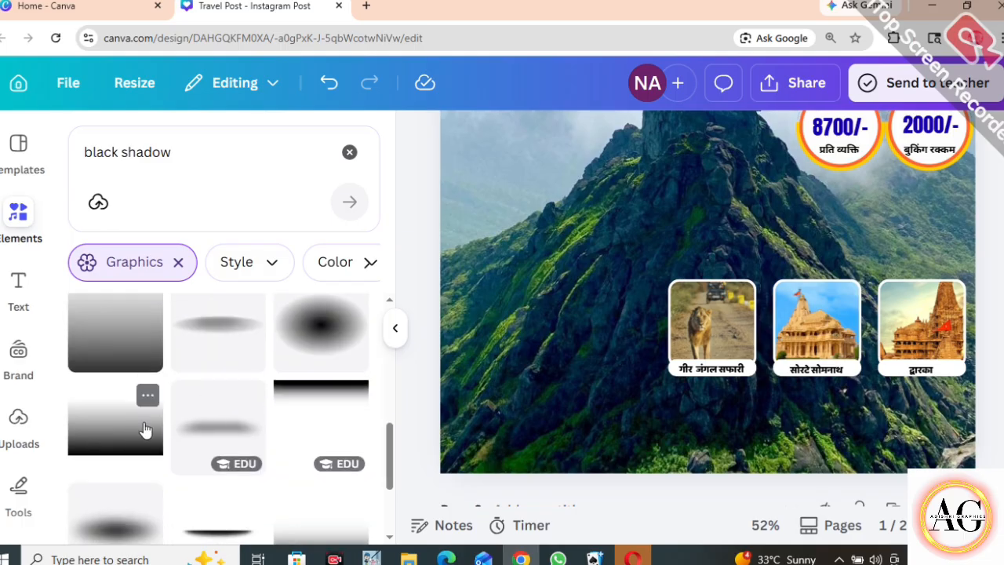
click(145, 429)
Enlarge the black shadow graphic and position it across the full width of page 1's lower half.
click(396, 328)
drag(652, 526, 636, 525)
drag(525, 273, 479, 377)
drag(641, 346, 740, 361)
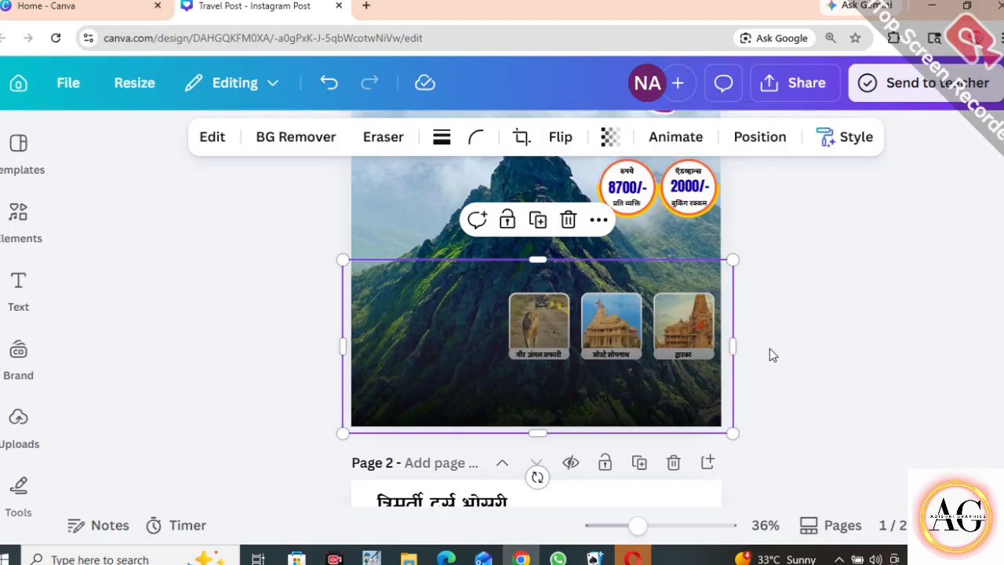
click(770, 348)
Extend the black shadow's upper edge upward to overlap the lower part of the circular price badges.
click(652, 398)
drag(636, 527, 657, 538)
click(815, 365)
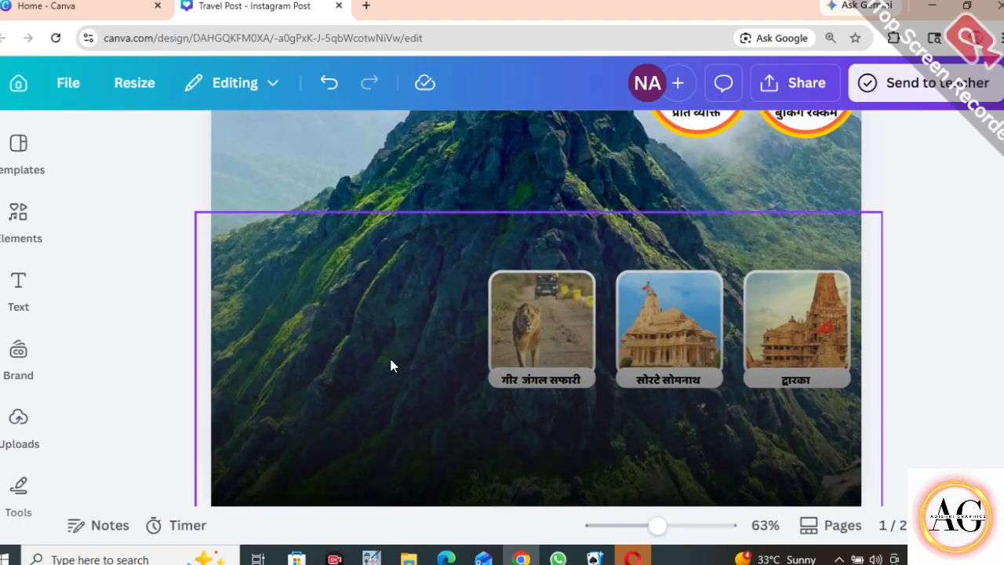
click(233, 215)
key(Escape)
drag(657, 526, 665, 526)
scroll(210, 324, up, 3)
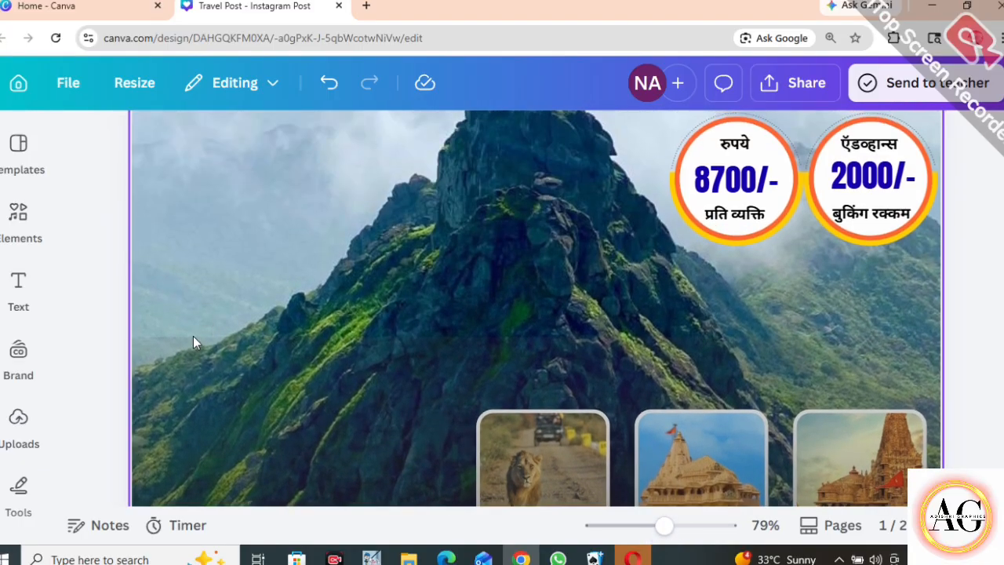
click(193, 336)
click(165, 302)
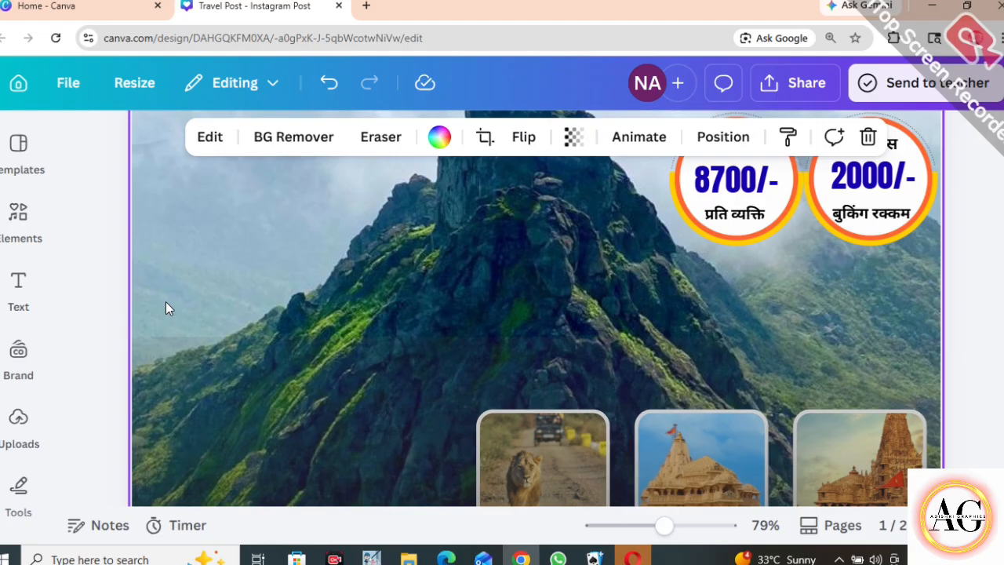
click(195, 341)
drag(545, 333, 541, 218)
click(168, 210)
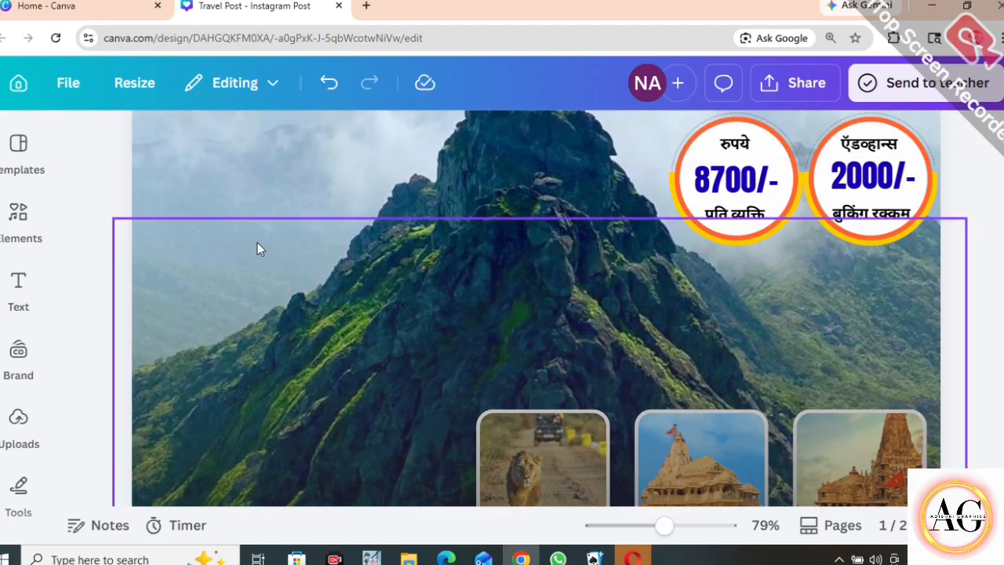
click(352, 231)
click(986, 288)
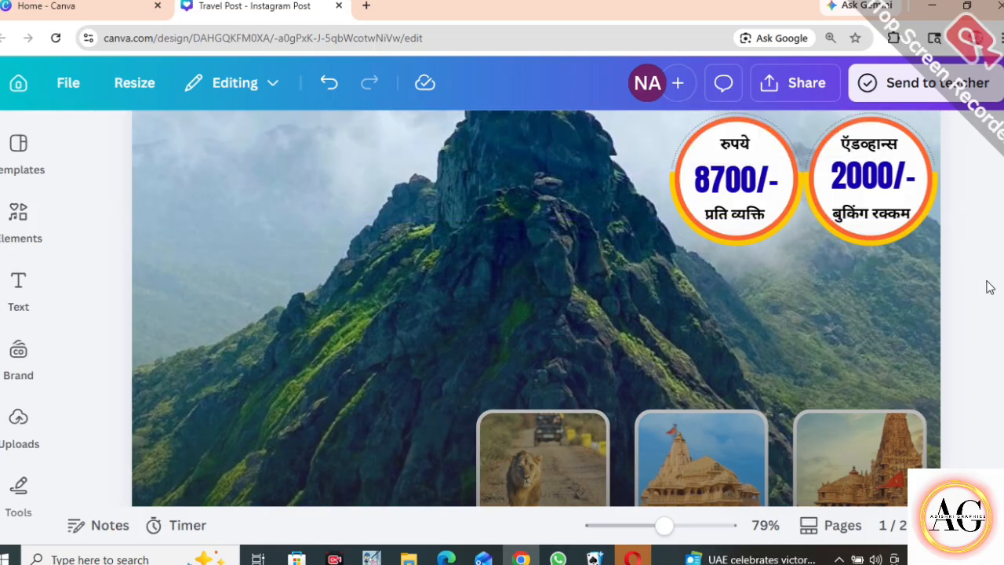
Send the black shadow backward behind the three captioned destination pictures and the price badges, keeping it above the mountain background.
mouse_move(664, 524)
mouse_down()
mouse_move(680, 531)
mouse_move(650, 525)
mouse_up()
scroll(404, 380, up, 2)
scroll(809, 415, down, 1)
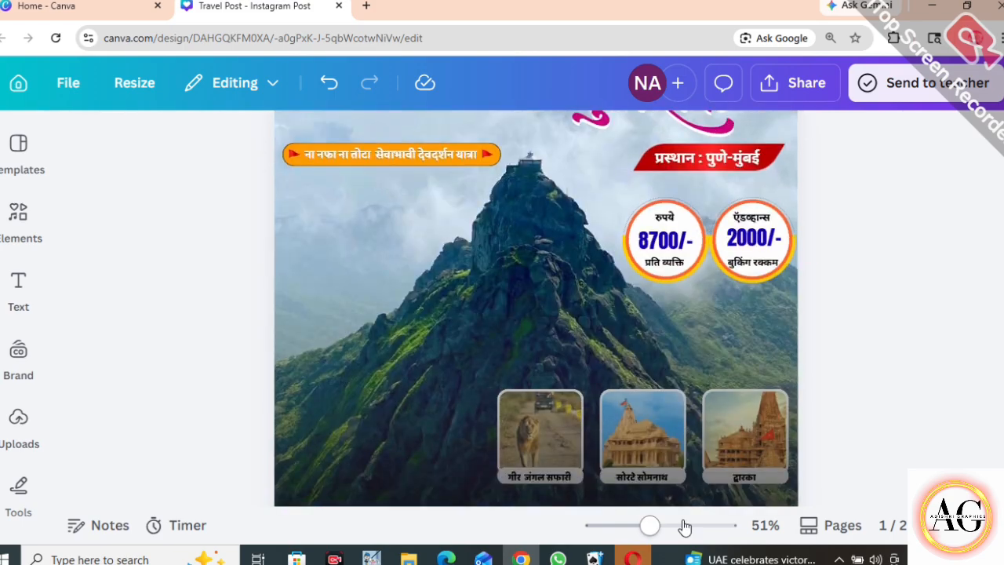
click(652, 527)
scroll(633, 418, down, 1)
scroll(858, 351, down, 1)
scroll(859, 351, up, 1)
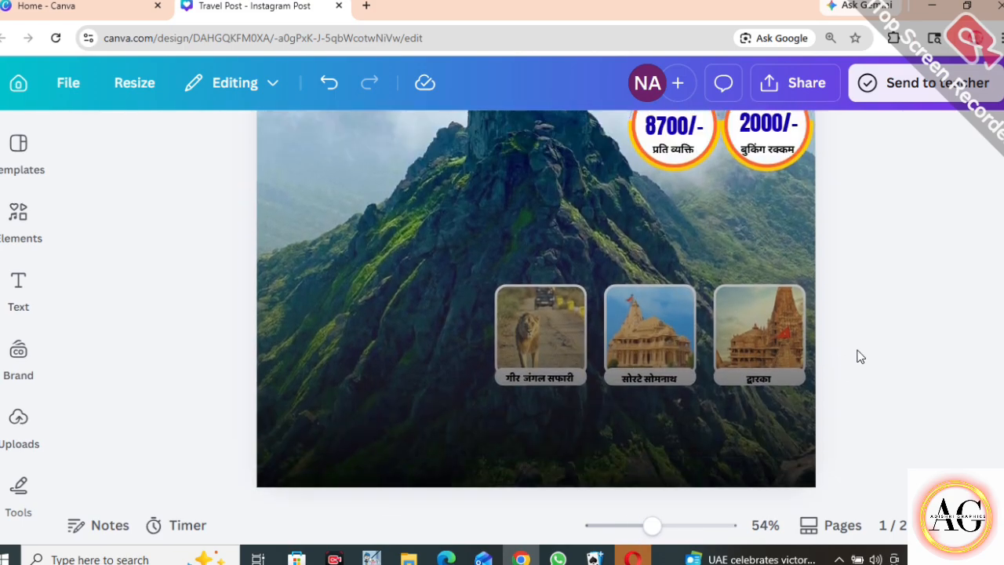
click(406, 365)
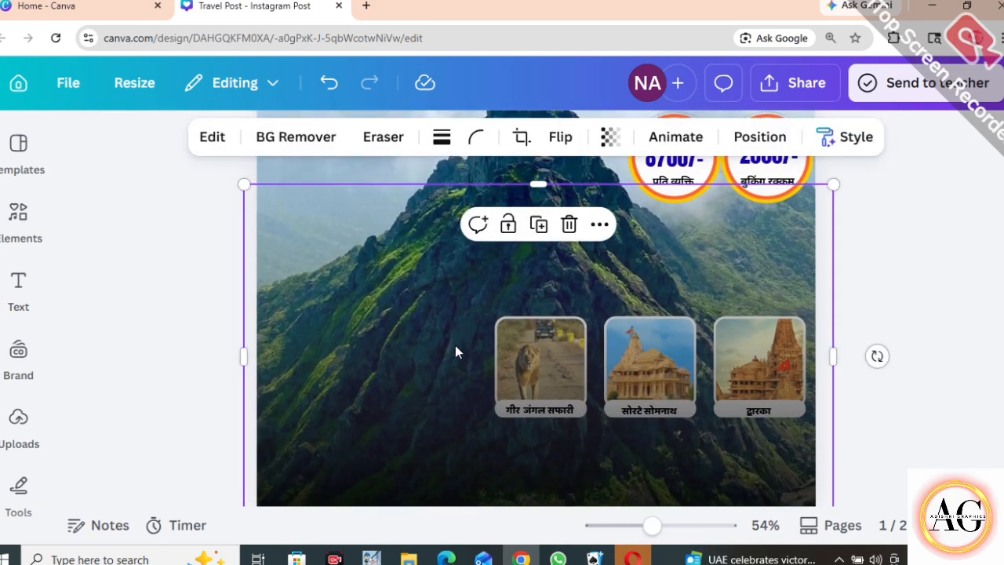
click(758, 138)
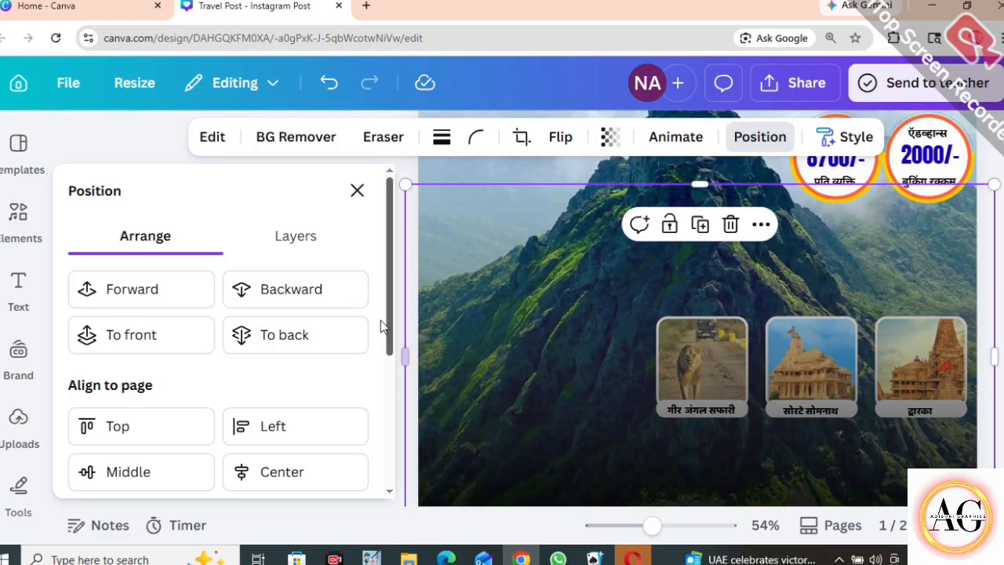
click(307, 289)
click(305, 289)
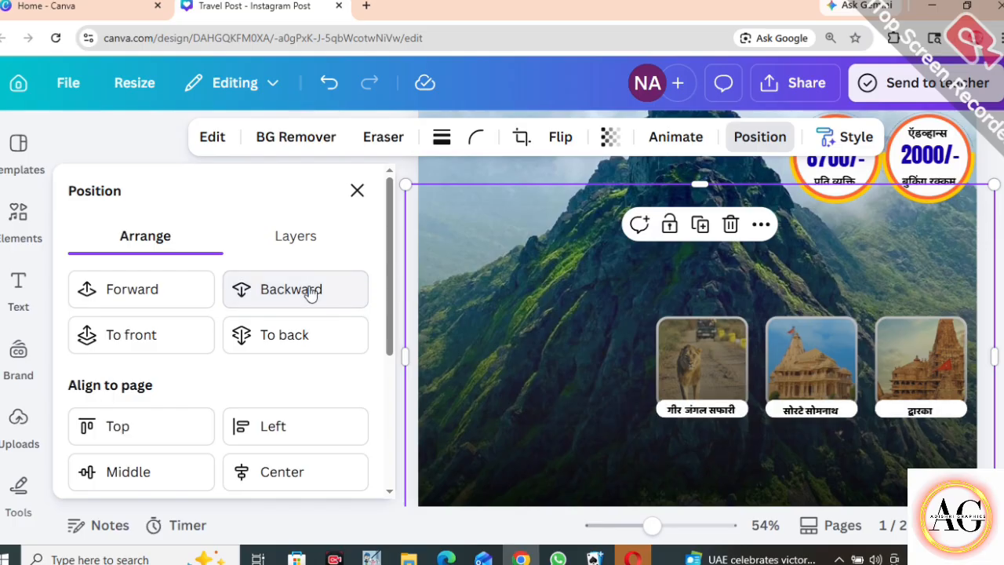
click(311, 290)
click(311, 289)
click(311, 289)
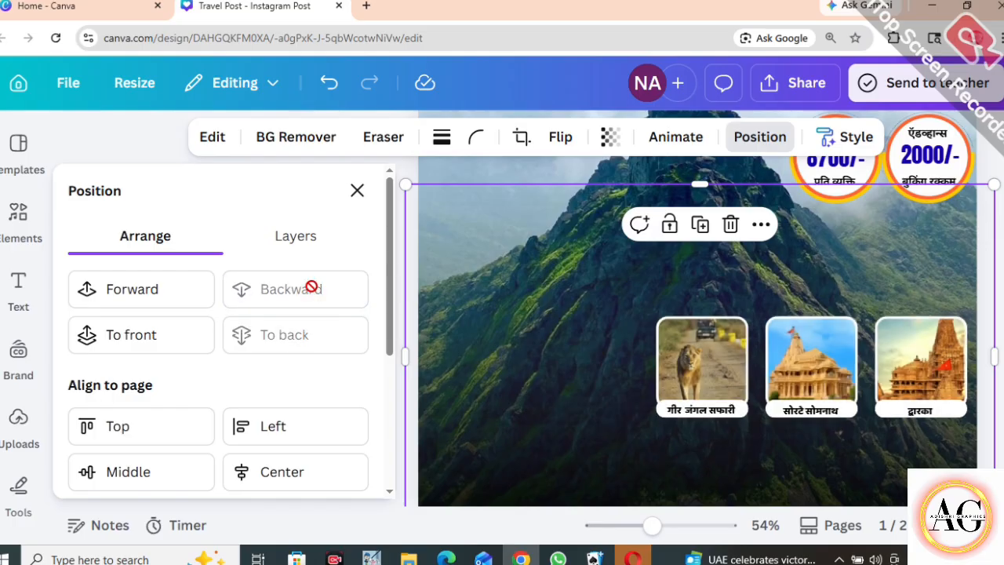
click(357, 190)
click(908, 351)
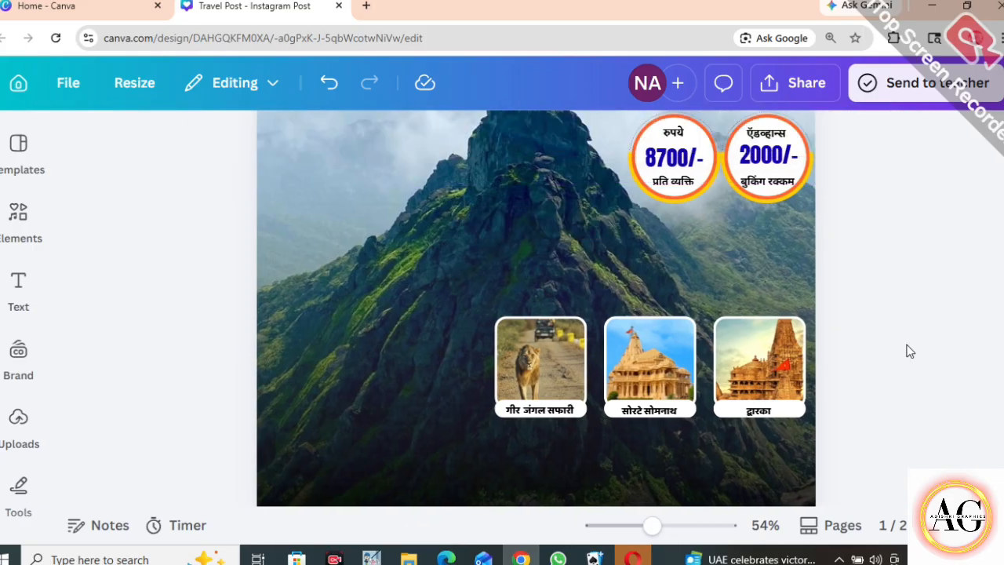
scroll(919, 352, down, 1)
scroll(920, 355, up, 1)
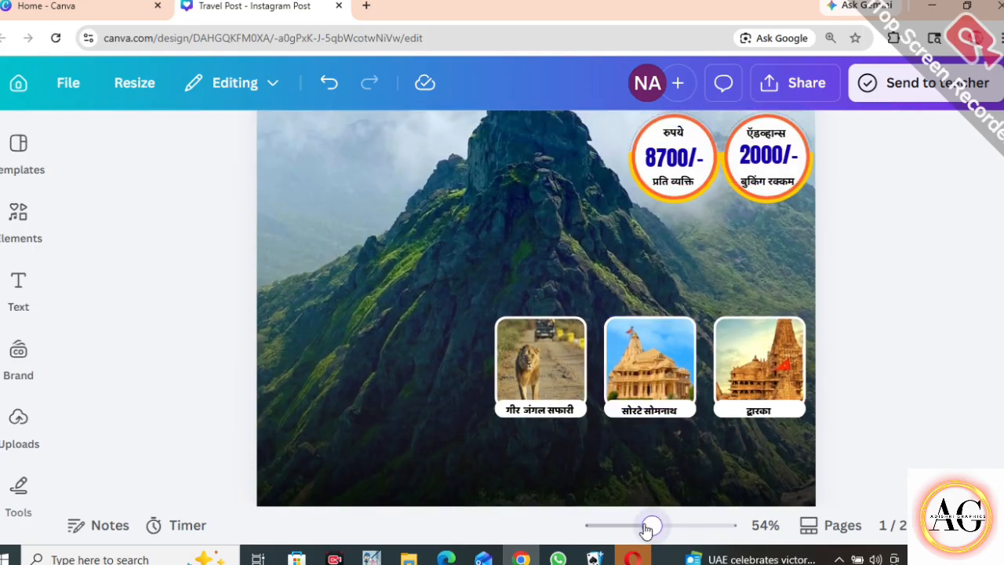
drag(647, 529, 640, 529)
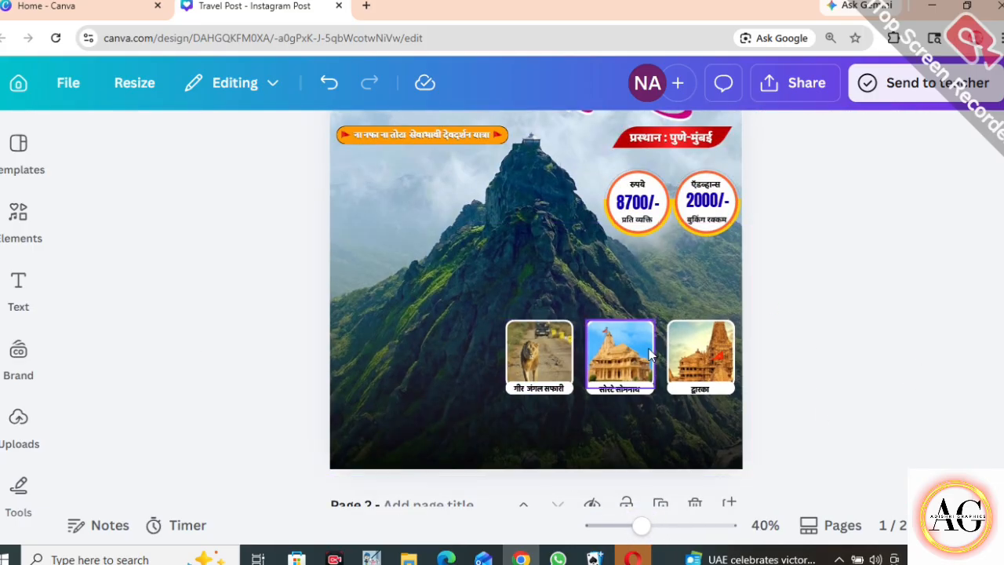
click(421, 318)
click(505, 182)
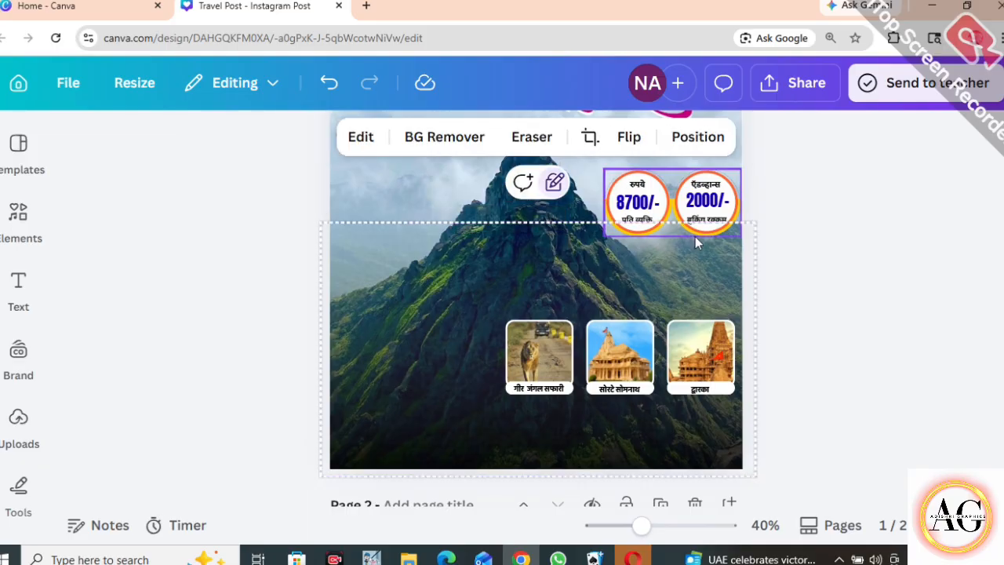
click(860, 263)
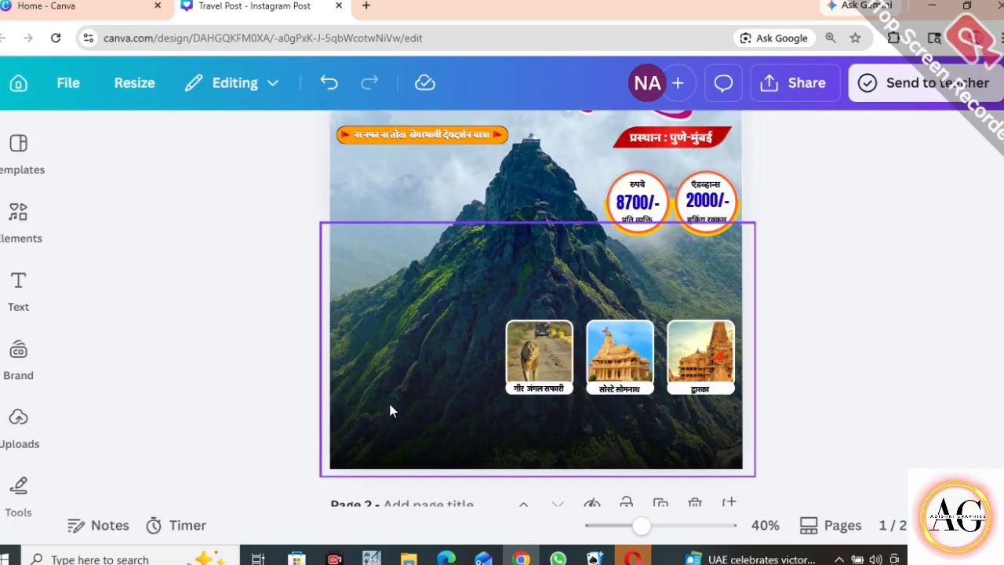
Copy the पॅकेज मध्ये समाविष्ठ heading from page 2 onto page 1.
scroll(446, 381, down, 4)
scroll(446, 381, down, 2)
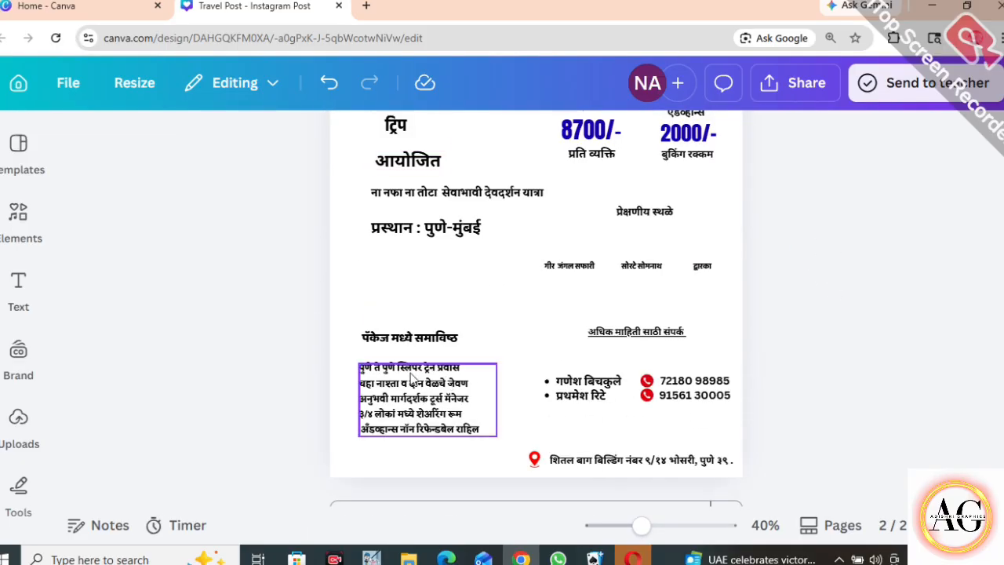
click(434, 347)
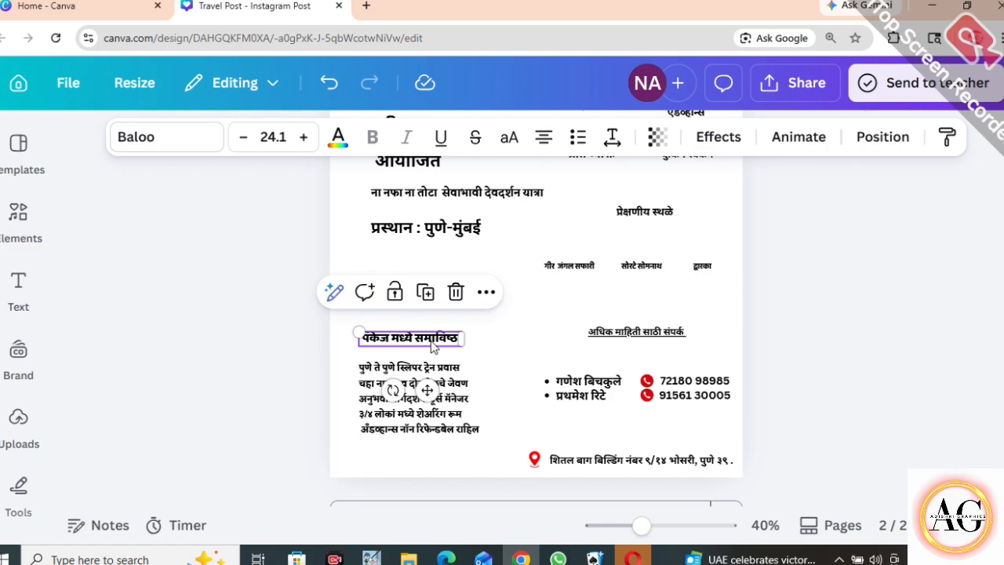
key(ctrl+c)
scroll(430, 345, up, 6)
click(430, 345)
key(ctrl+v)
Color the पॅकेज मध्ये समाविष्ठ heading white and align it near the page's left edge, level with the destination pictures' upper edge.
click(338, 137)
click(223, 372)
click(402, 268)
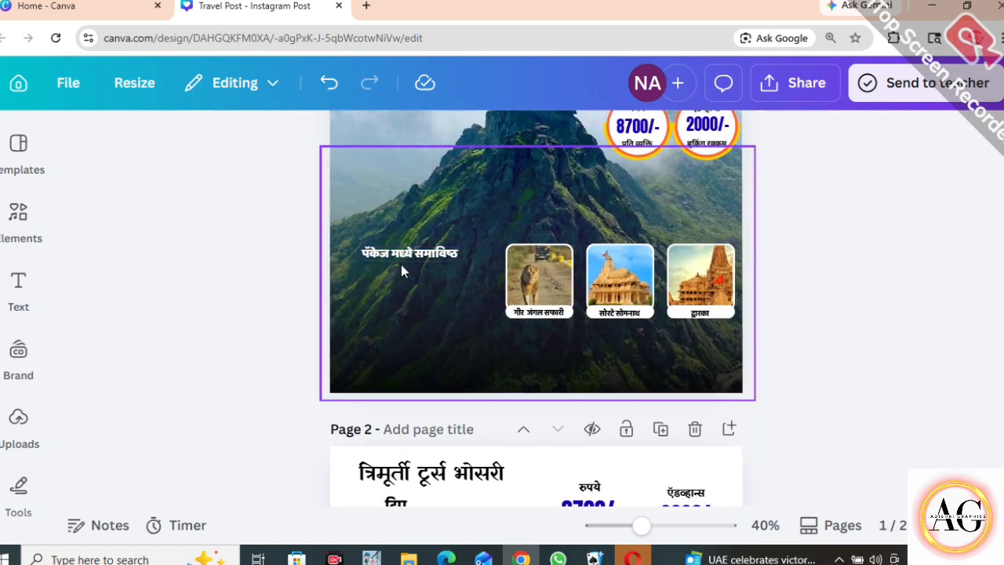
click(401, 266)
mouse_move(437, 254)
mouse_down()
mouse_move(427, 250)
mouse_move(428, 264)
mouse_move(422, 251)
mouse_up()
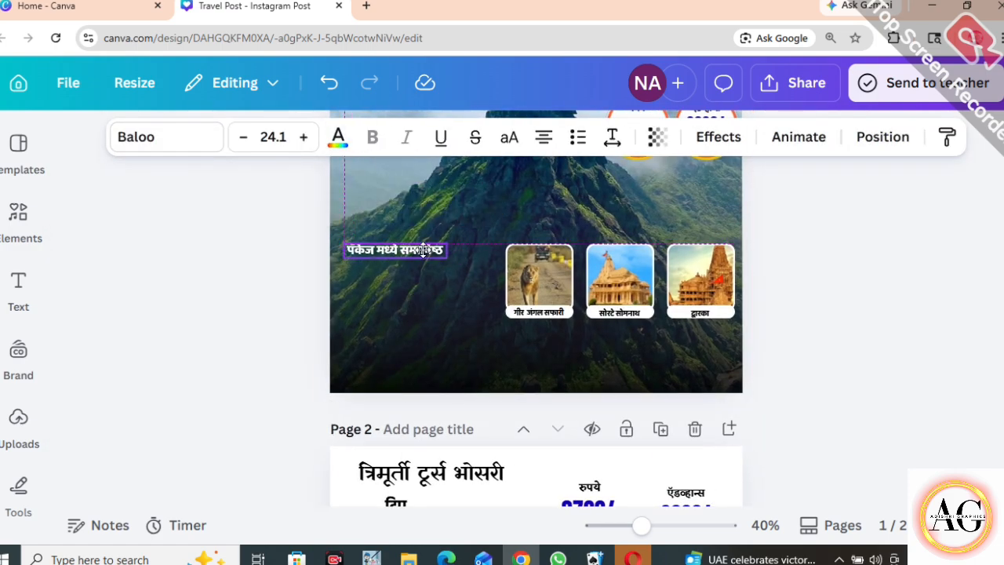
Copy the five-line package inclusions list from page 2 onto page 1.
scroll(520, 405, down, 6)
click(426, 392)
key(ctrl+c)
scroll(426, 392, up, 6)
key(ctrl+v)
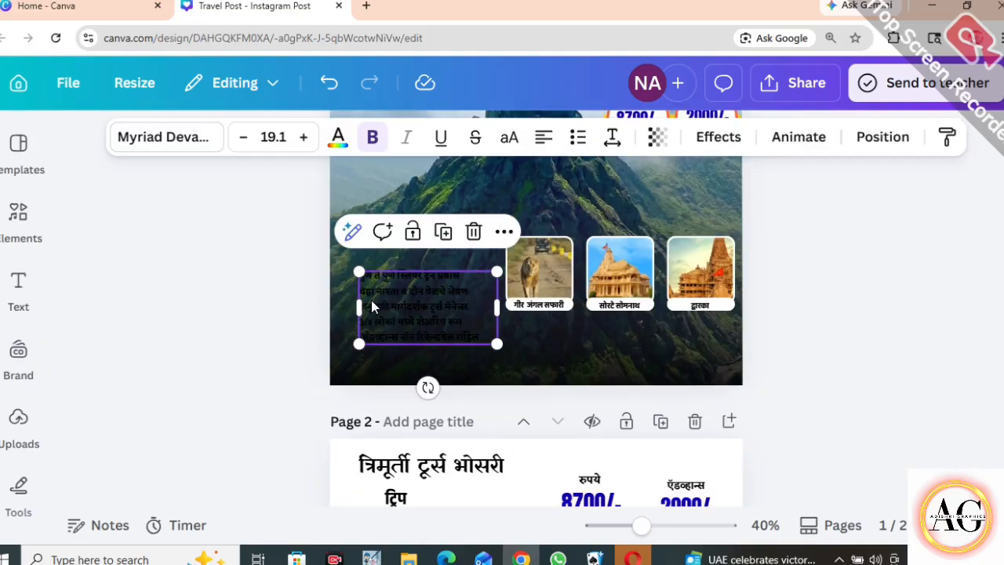
Color the package inclusions list white and place it directly below the पॅकेज मध्ये समाविष्ठ heading.
click(338, 136)
click(218, 373)
click(356, 190)
drag(642, 525, 651, 526)
drag(338, 315, 328, 301)
click(193, 306)
click(312, 311)
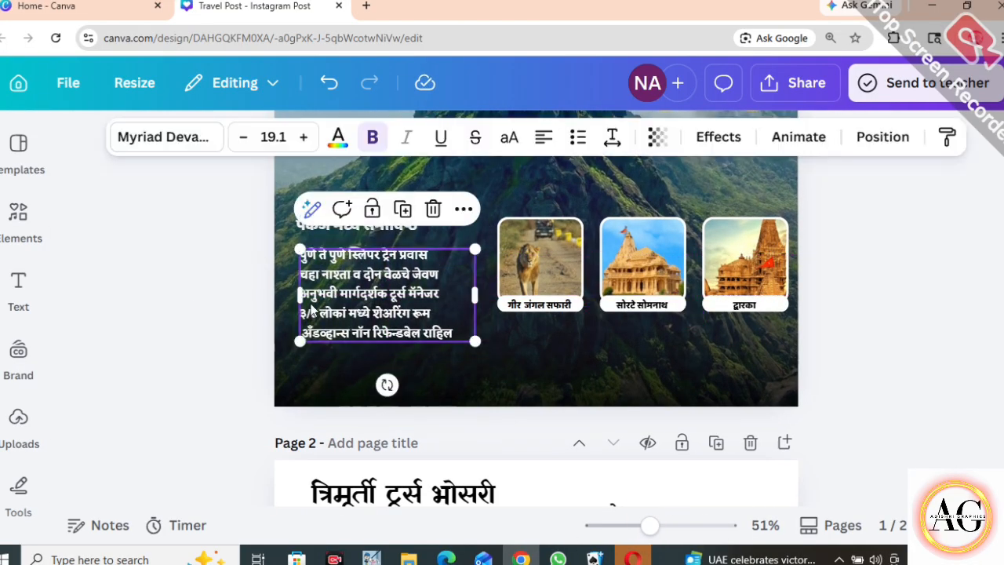
Format the five-line package inclusions list as bullets and move it up close beneath its heading.
click(578, 139)
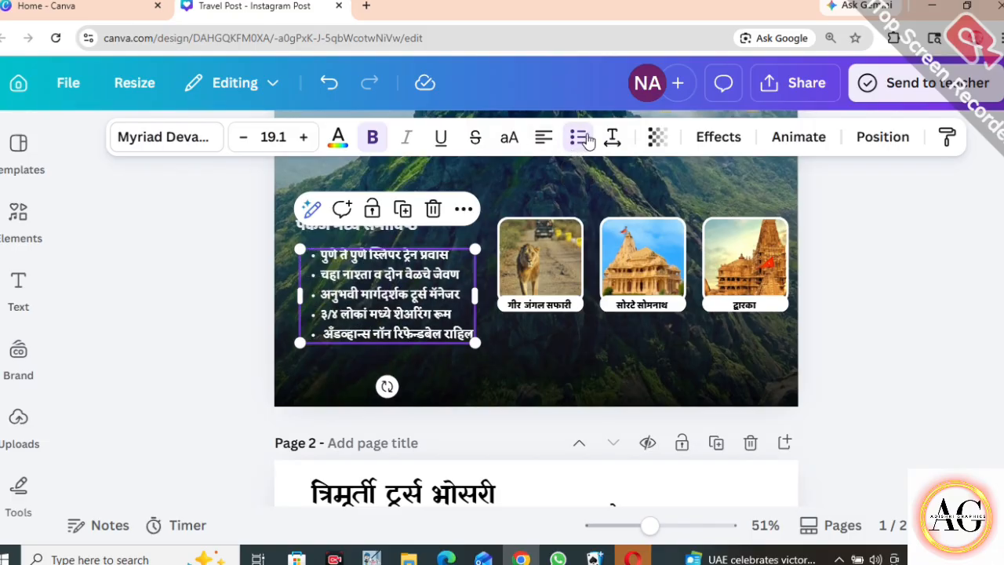
click(575, 142)
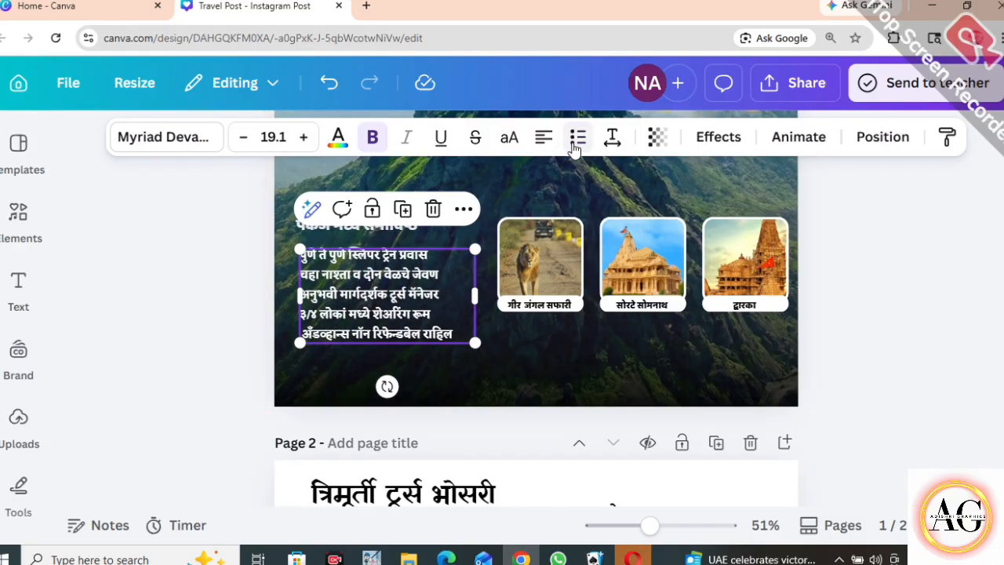
click(574, 148)
click(241, 291)
click(356, 289)
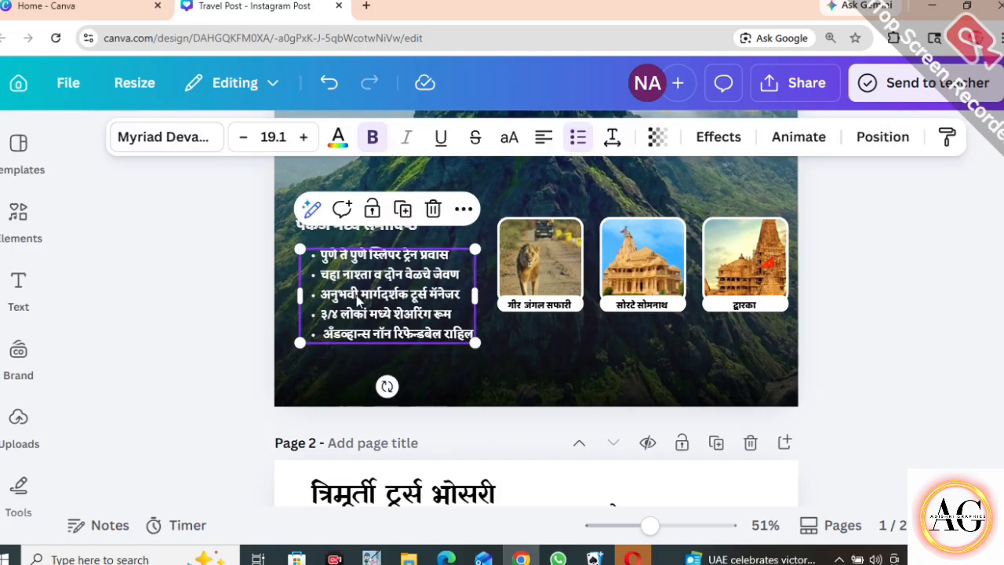
drag(356, 289, 339, 282)
click(488, 317)
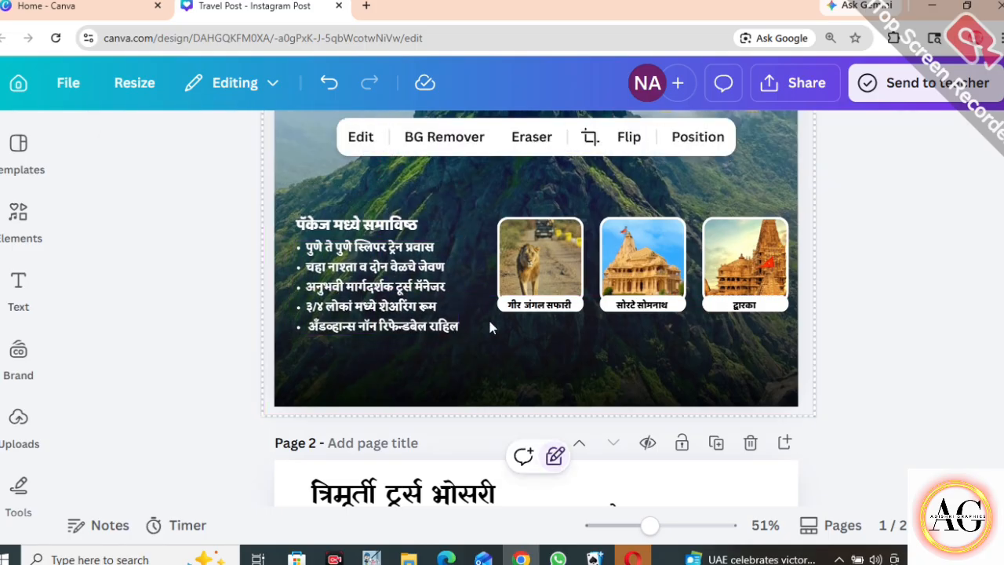
Add a pink rectangle behind the inclusions list and resize it to cover all five lines with extra margin.
drag(651, 527, 642, 528)
click(841, 294)
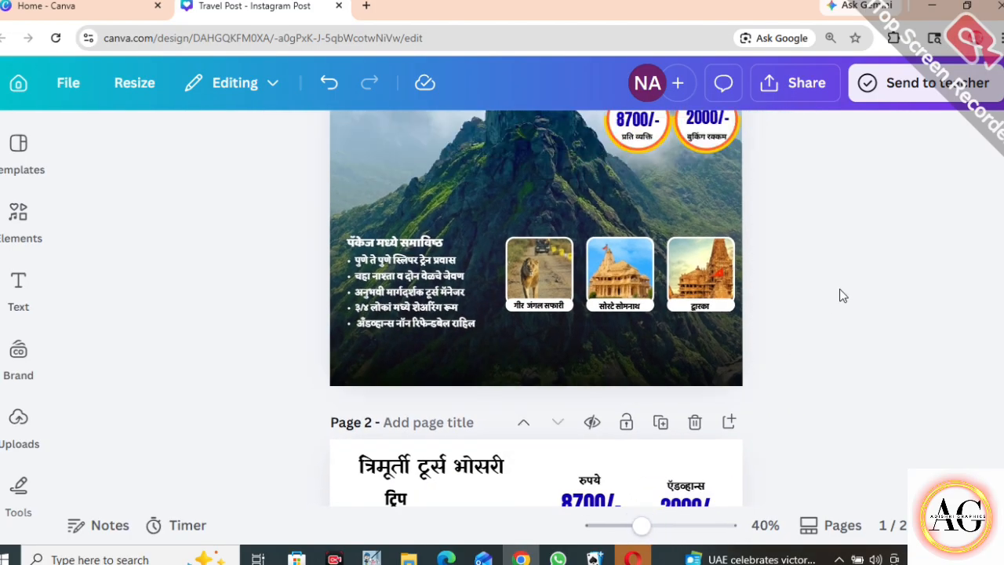
scroll(843, 295, up, 1)
click(438, 261)
key(r)
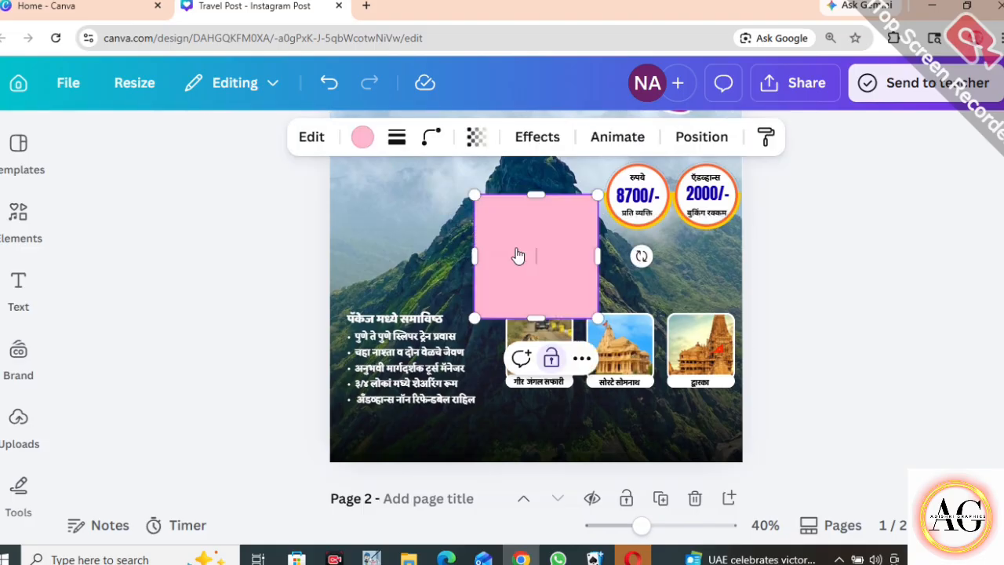
drag(533, 203, 538, 235)
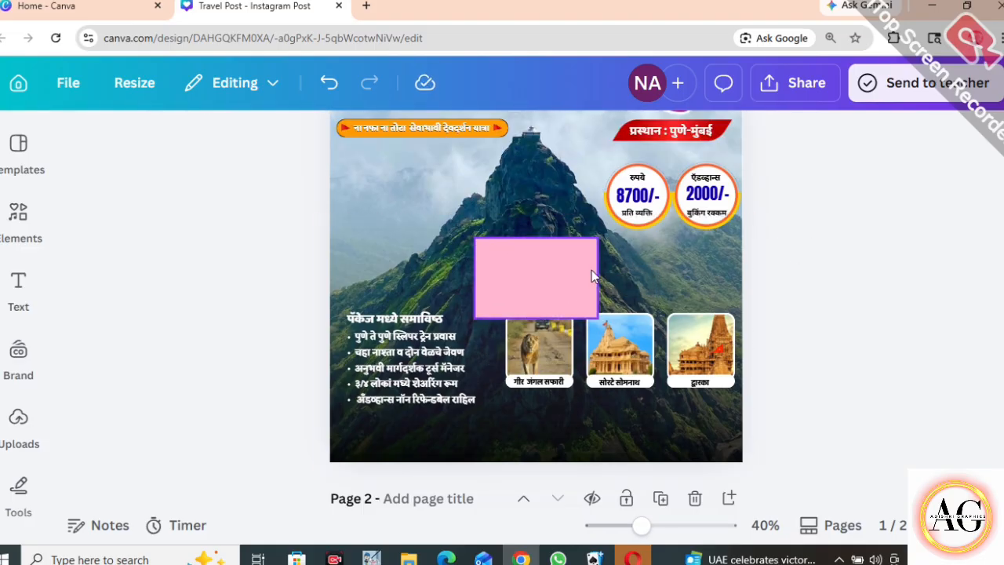
drag(571, 280, 491, 365)
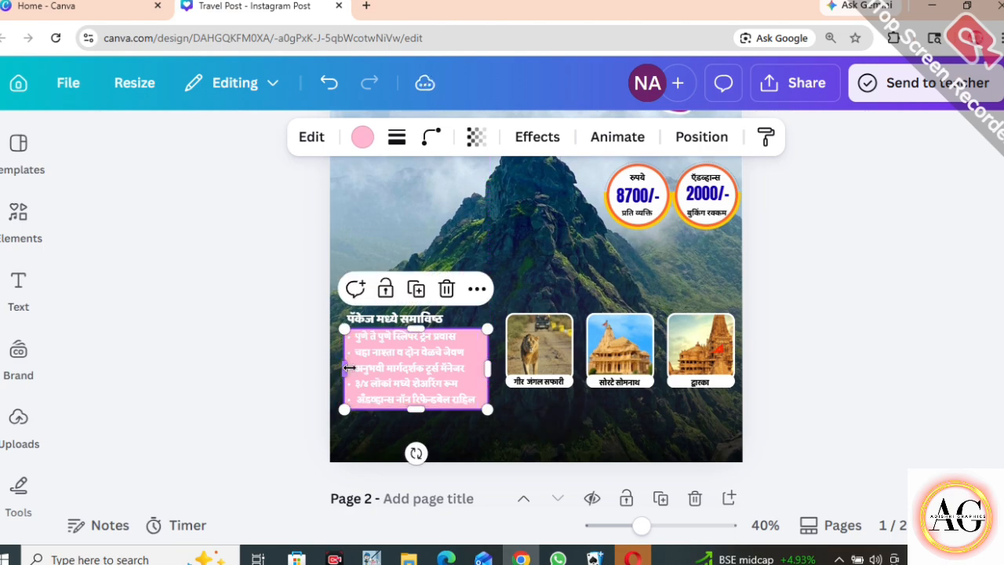
drag(349, 367, 345, 367)
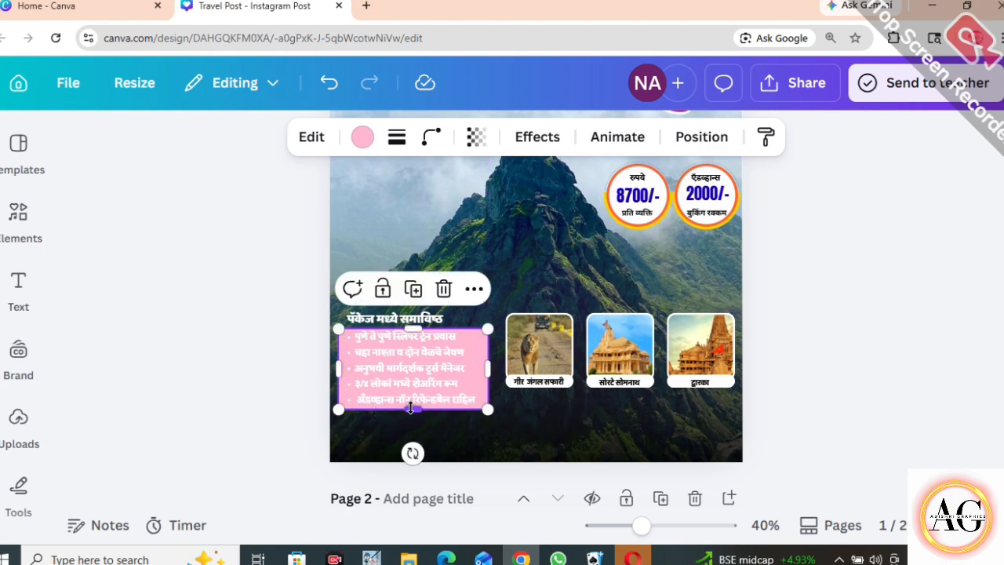
drag(413, 407, 413, 414)
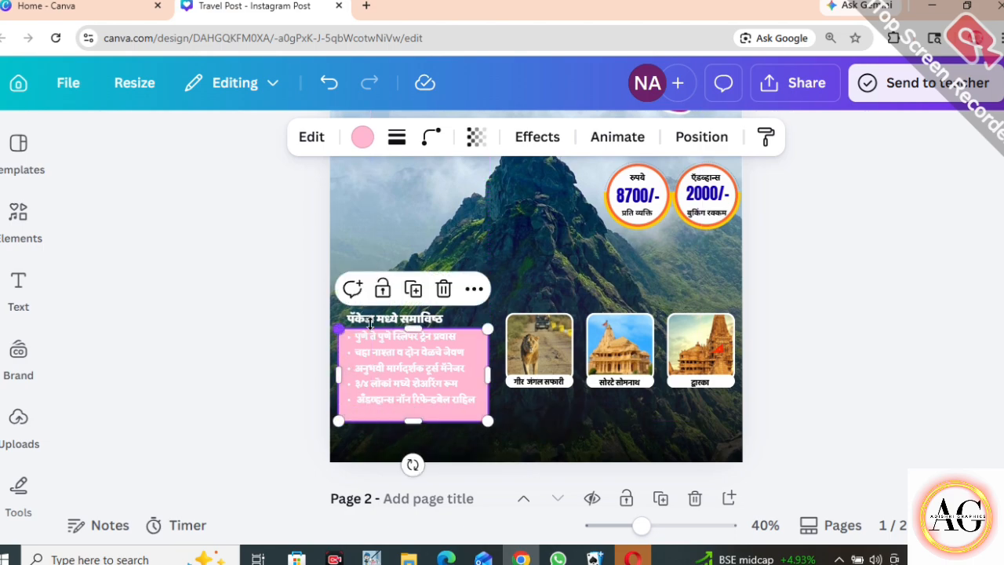
click(811, 280)
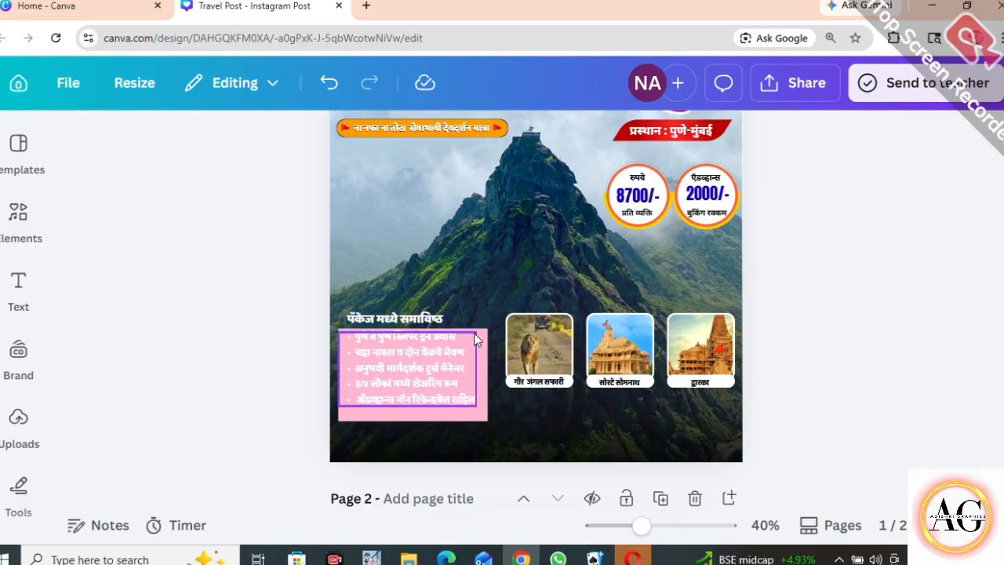
Raise the पॅकेज मध्ये समाविष्ठ heading and the pink box, aligning the box's upper edge with the destination pictures.
drag(417, 320, 418, 299)
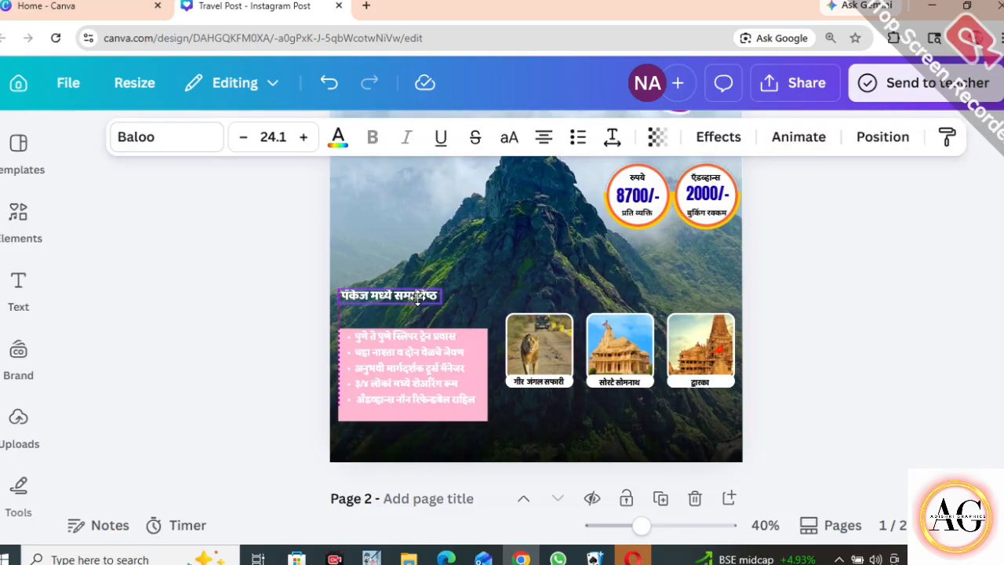
scroll(457, 451, up, 3)
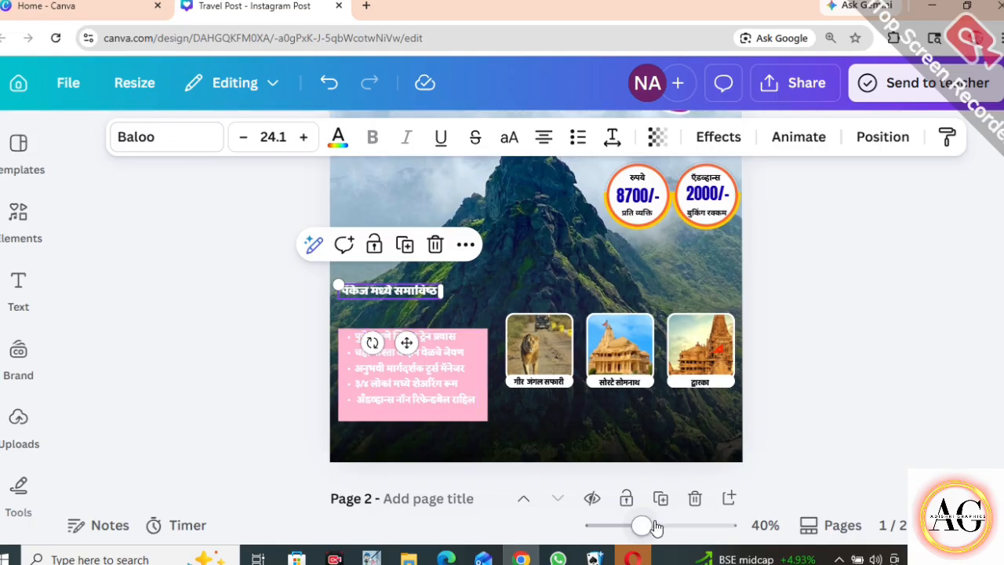
click(446, 340)
click(457, 339)
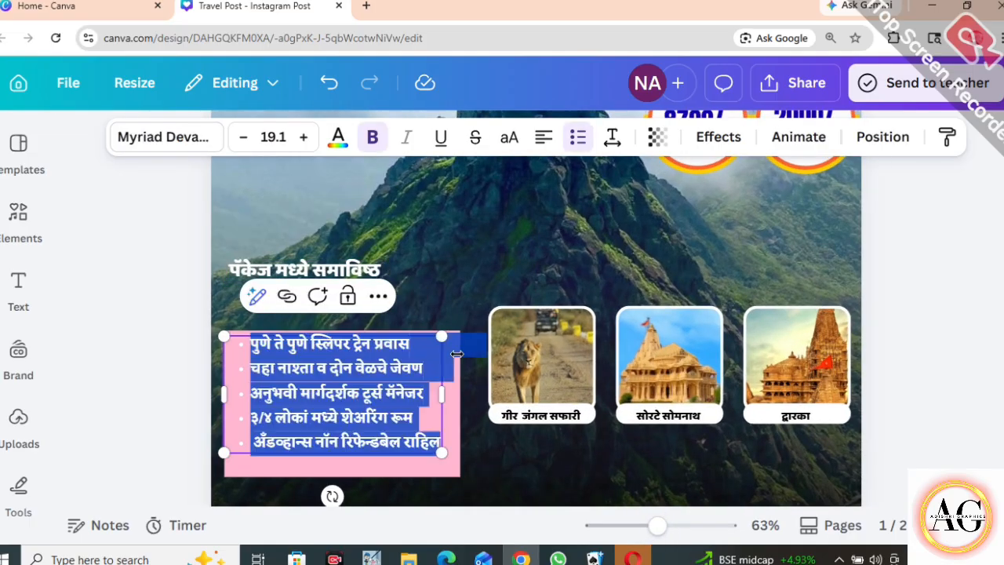
click(457, 345)
click(440, 371)
click(451, 359)
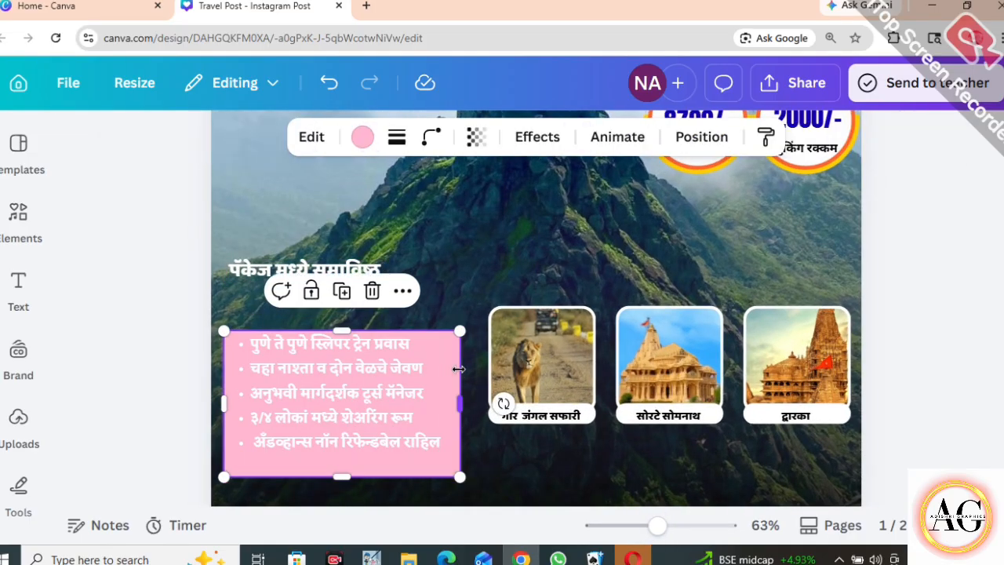
click(444, 369)
click(456, 361)
drag(451, 440, 447, 436)
click(466, 307)
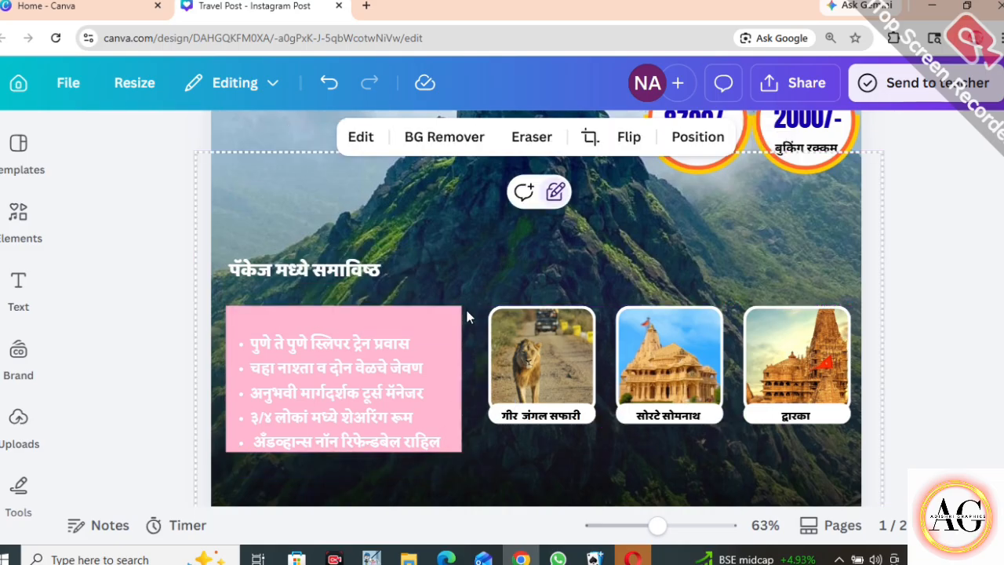
Center the inclusions list vertically inside the pink box and color its text black #000000.
drag(357, 386, 357, 378)
click(481, 285)
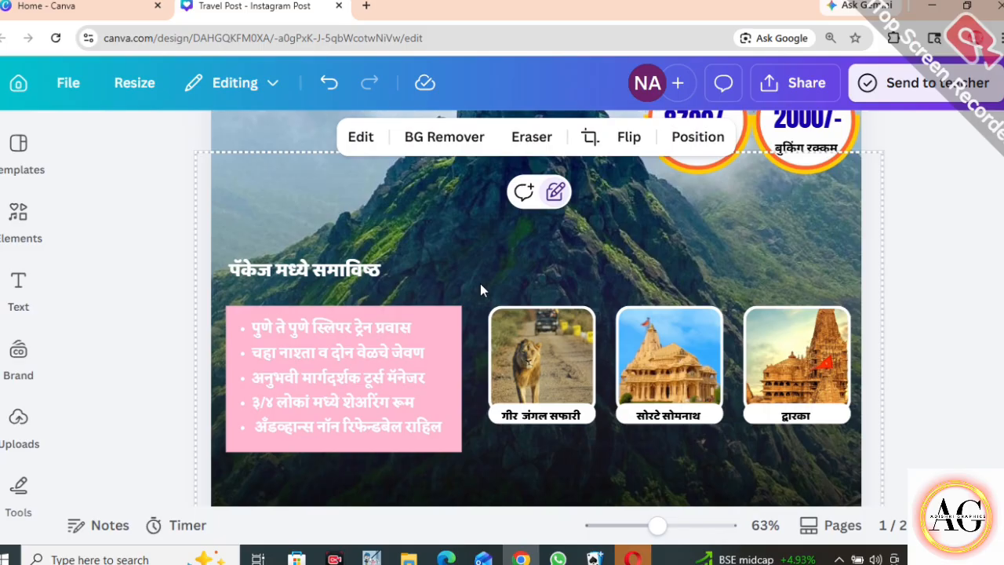
click(419, 361)
click(338, 136)
click(131, 330)
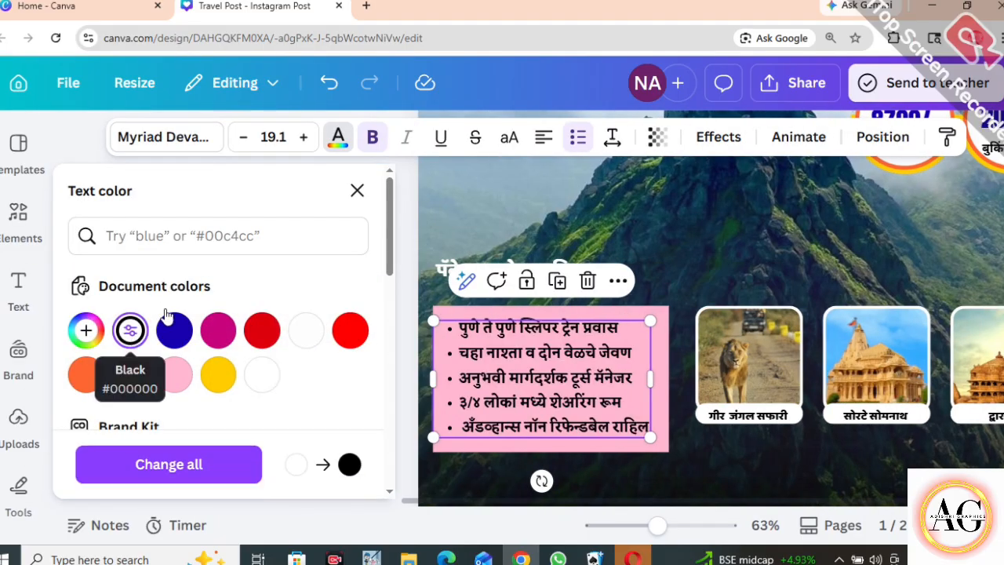
click(357, 190)
click(345, 224)
Round the pink box's corners to about 12.
click(451, 326)
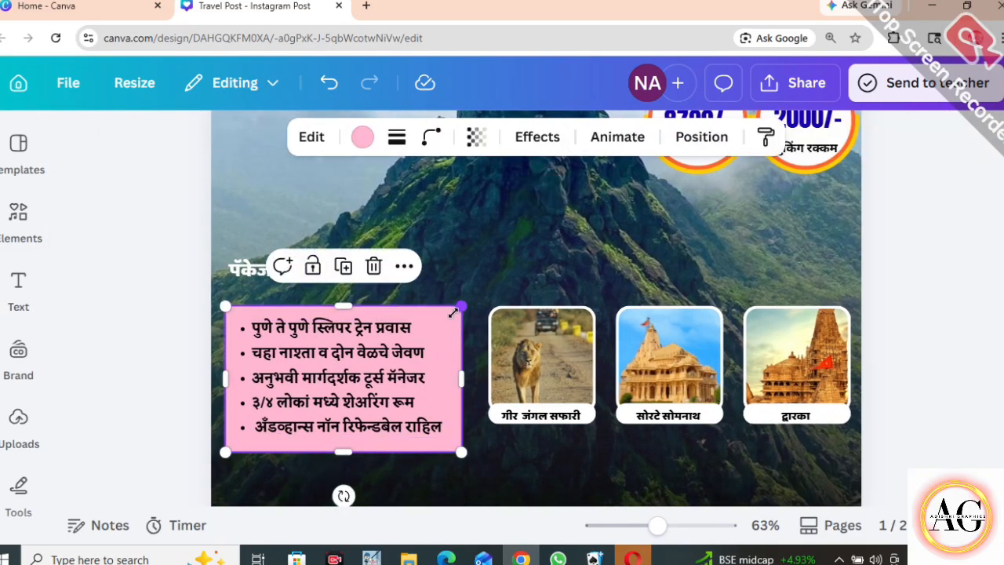
click(431, 137)
drag(346, 217, 343, 216)
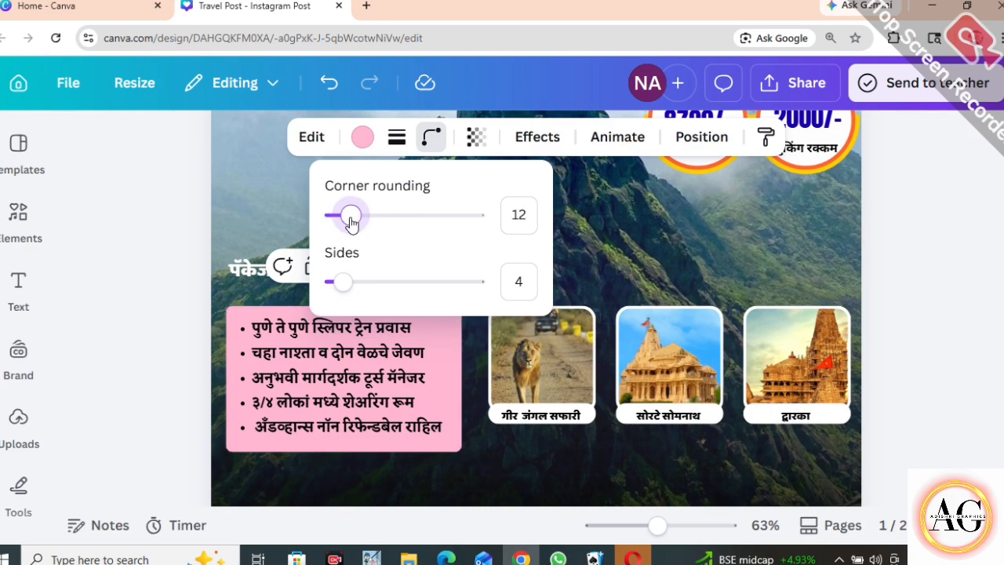
click(613, 231)
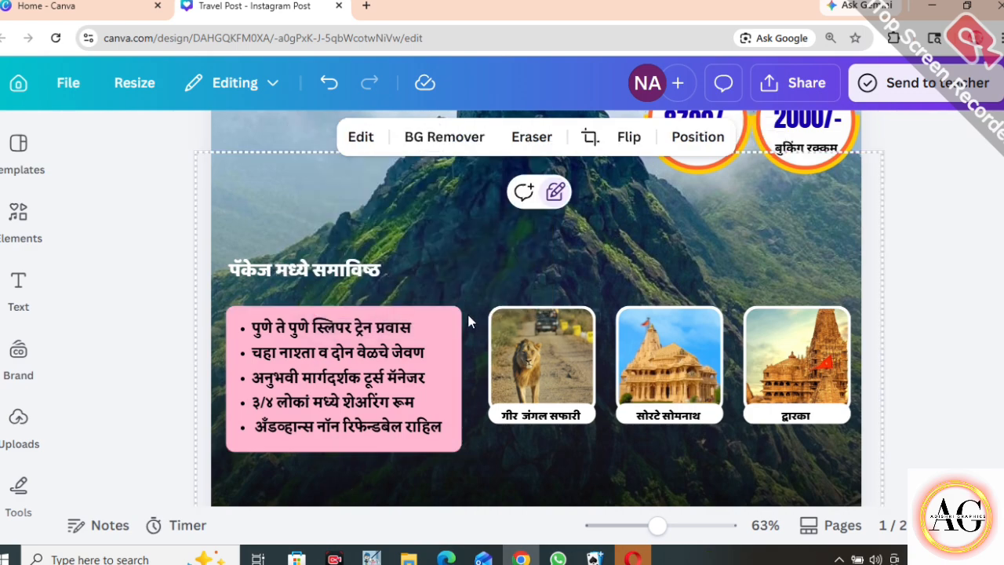
Fine-tune the line spacing of the bulleted inclusions list inside the pink box.
click(404, 384)
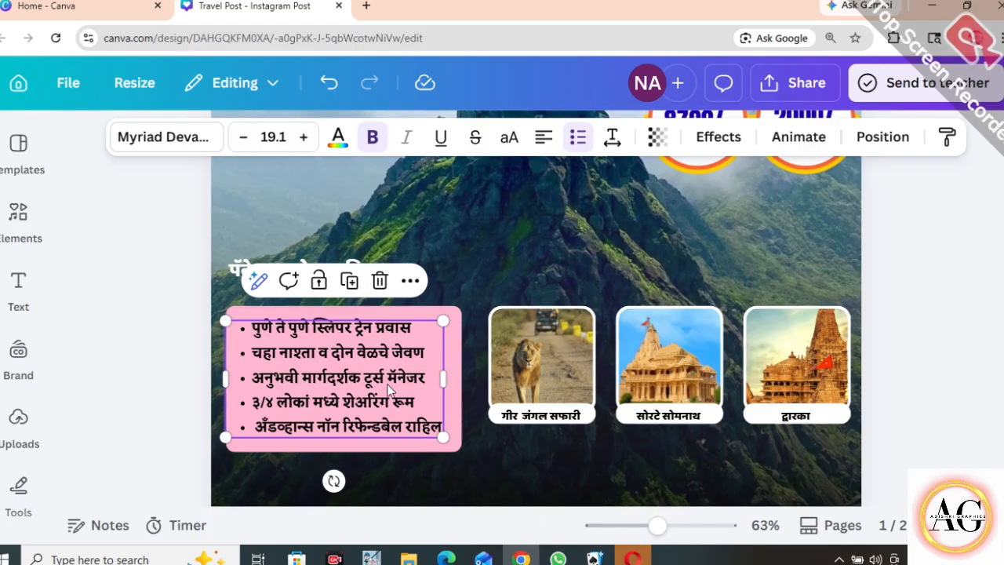
click(319, 449)
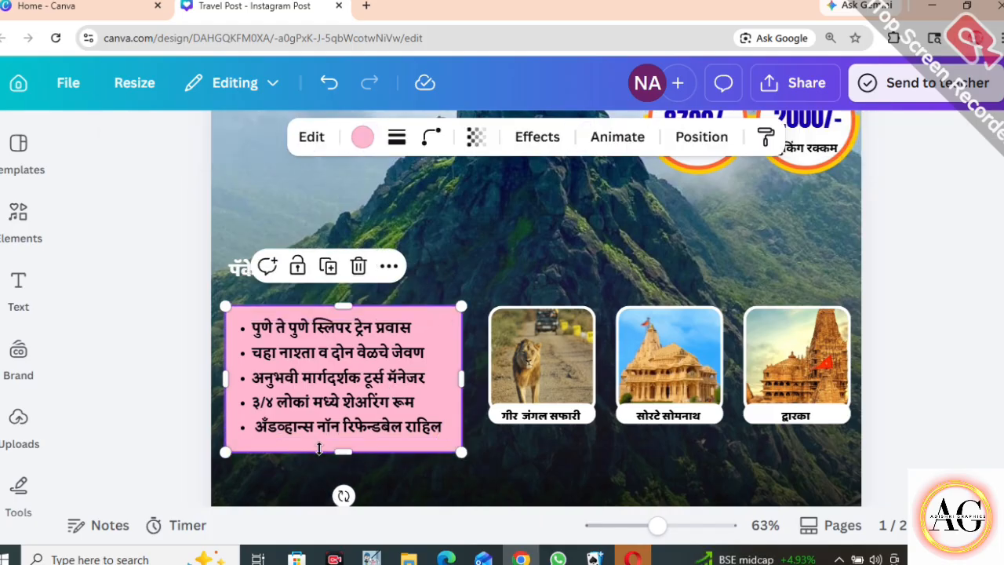
click(380, 413)
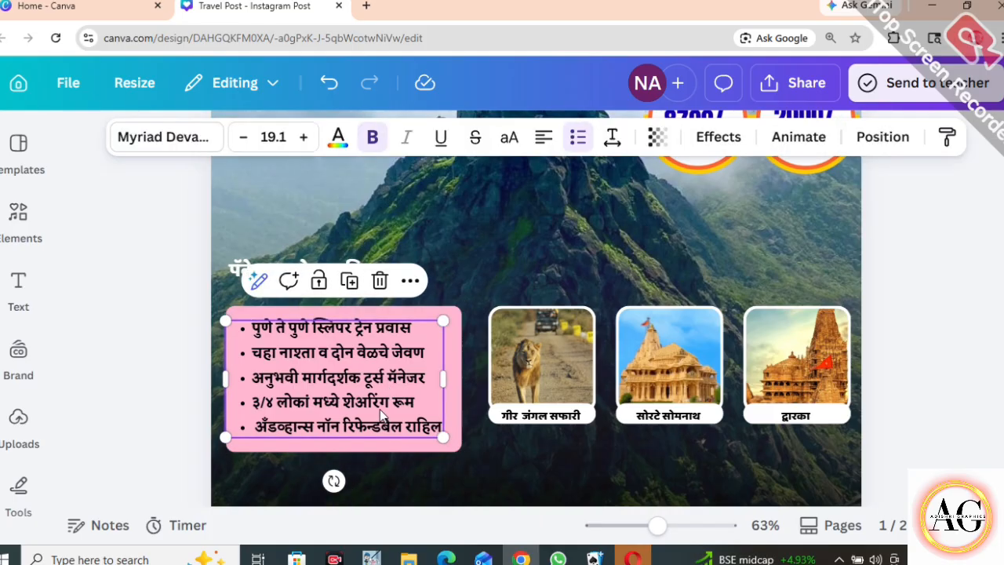
click(613, 138)
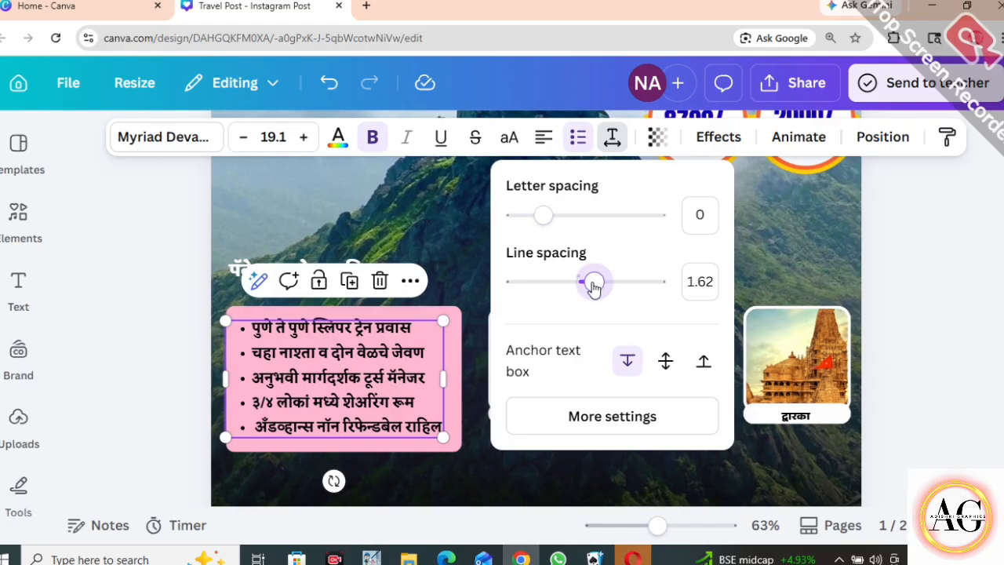
drag(594, 287, 598, 291)
click(909, 300)
Narrow the pink box slightly from its right side and lower the पॅकेज मध्ये समाविष्ठ heading closer to it.
click(454, 378)
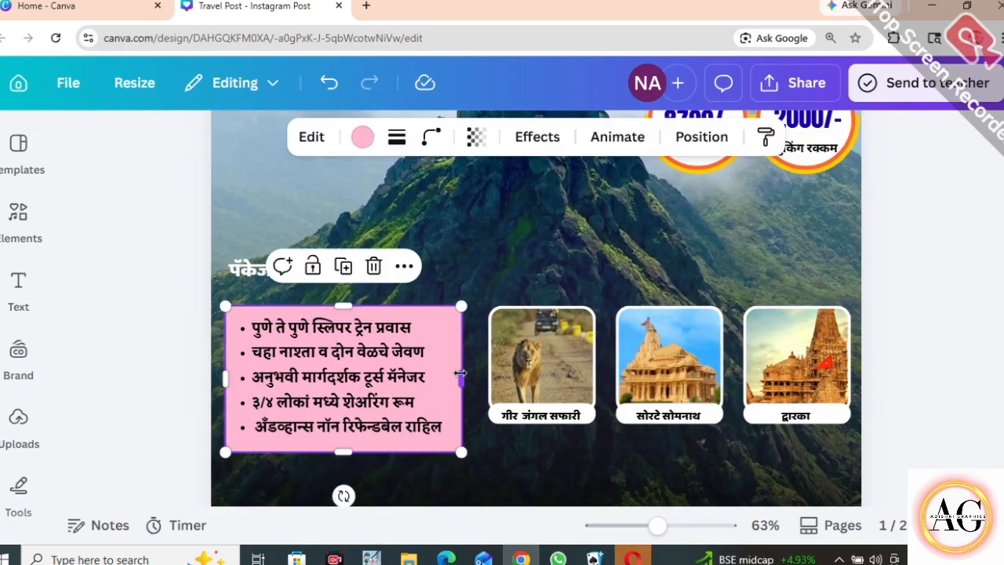
drag(460, 378, 453, 378)
click(189, 379)
click(324, 270)
click(439, 270)
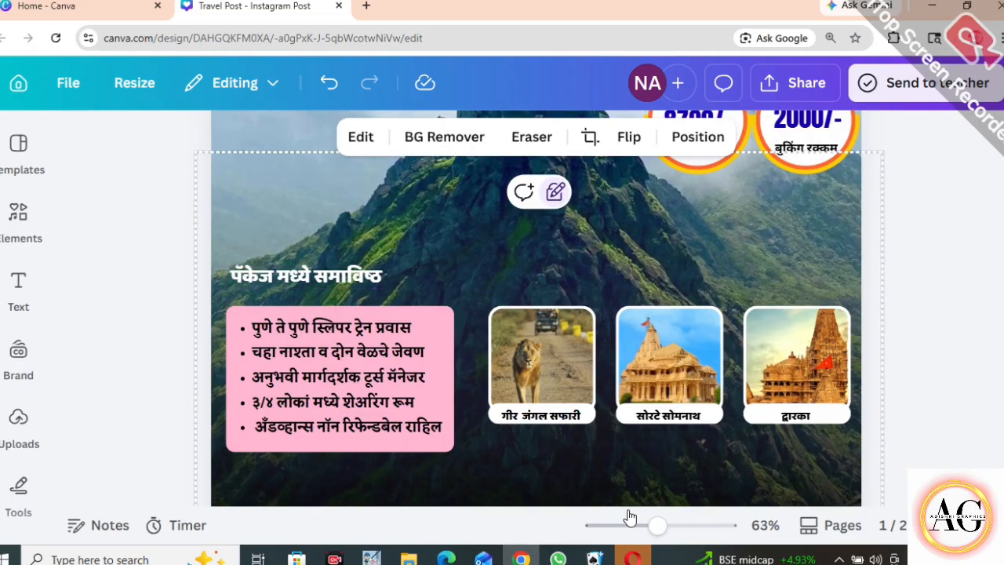
Add a second rectangle, shaped as a wide, low bar, over the mountain just above the पॅकेज मध्ये समाविष्ठ heading.
drag(657, 527, 651, 526)
click(838, 312)
scroll(838, 312, up, 2)
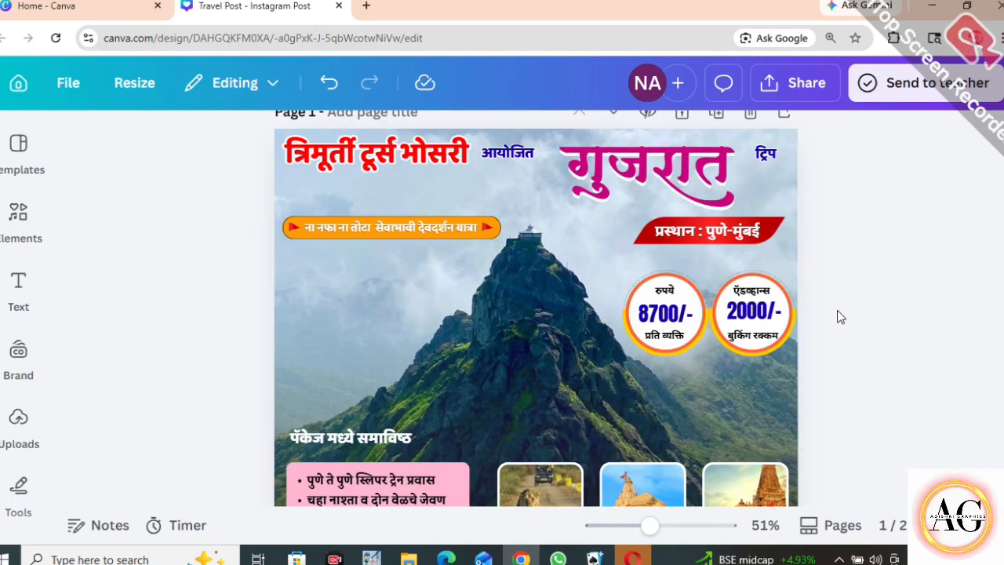
scroll(836, 310, down, 1)
key(r)
drag(537, 236, 536, 348)
drag(595, 376, 520, 325)
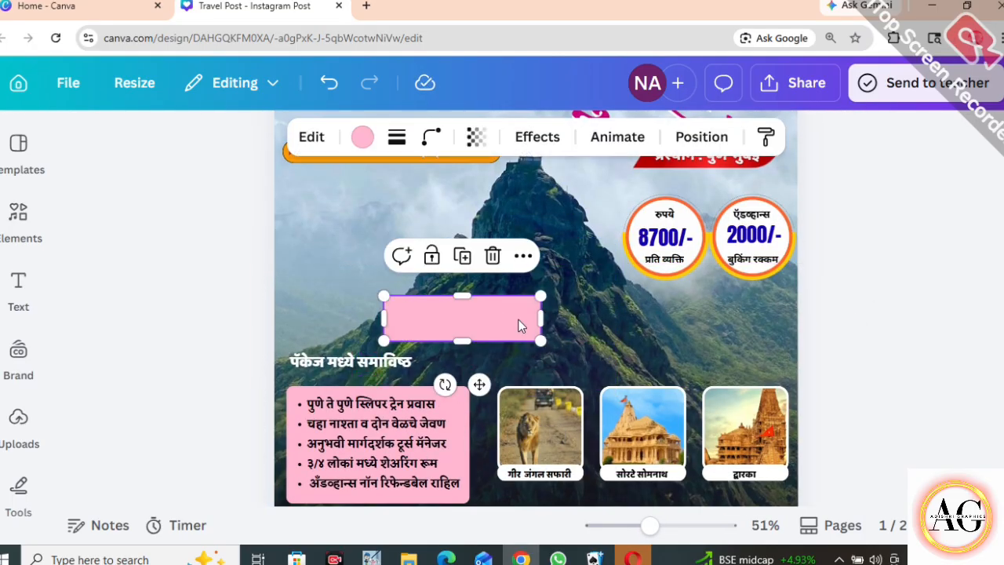
drag(463, 297, 462, 305)
Fill the new bar above the package heading with red and round its corners.
click(362, 136)
click(85, 372)
click(431, 136)
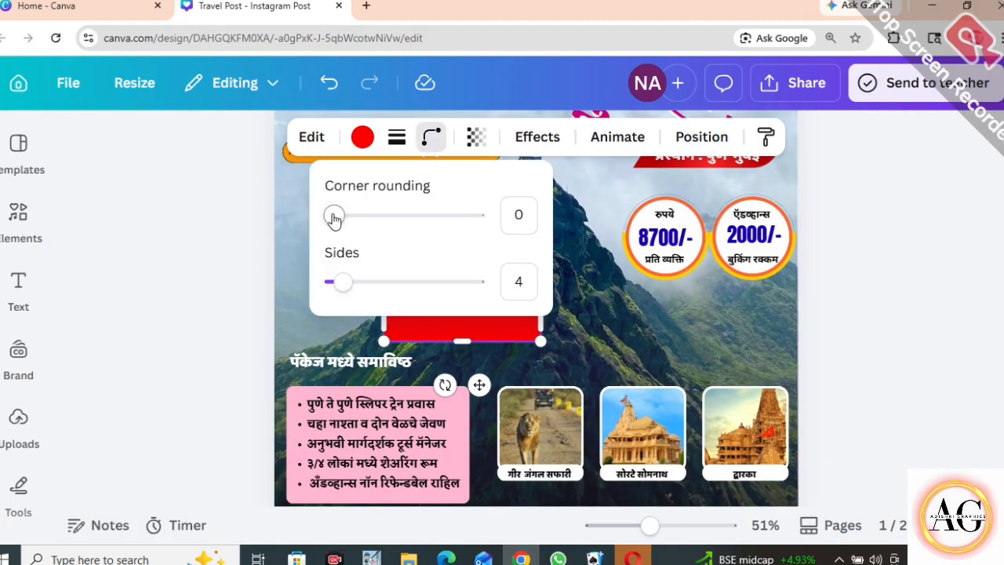
drag(332, 215, 357, 219)
click(885, 303)
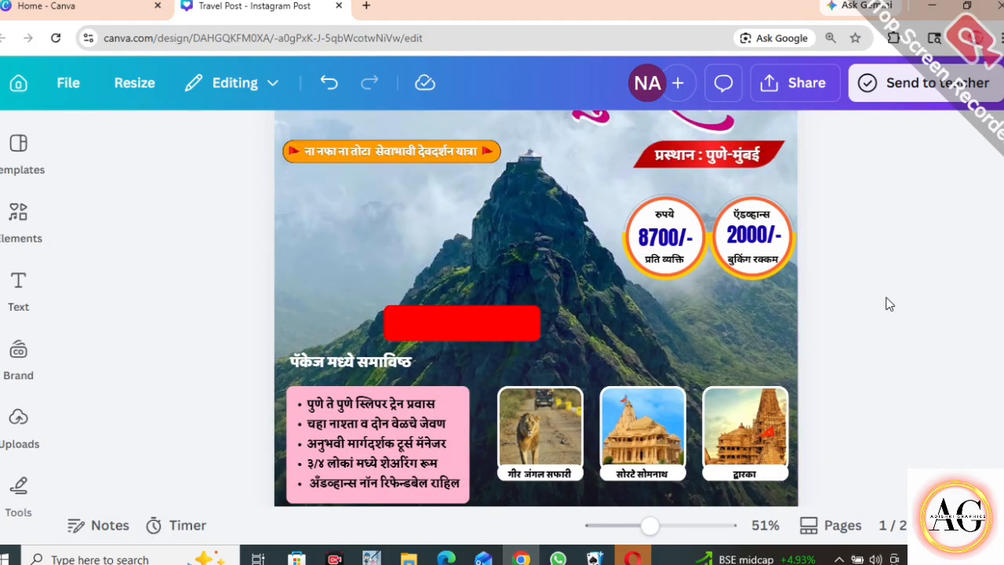
scroll(890, 304, up, 2)
scroll(888, 301, down, 2)
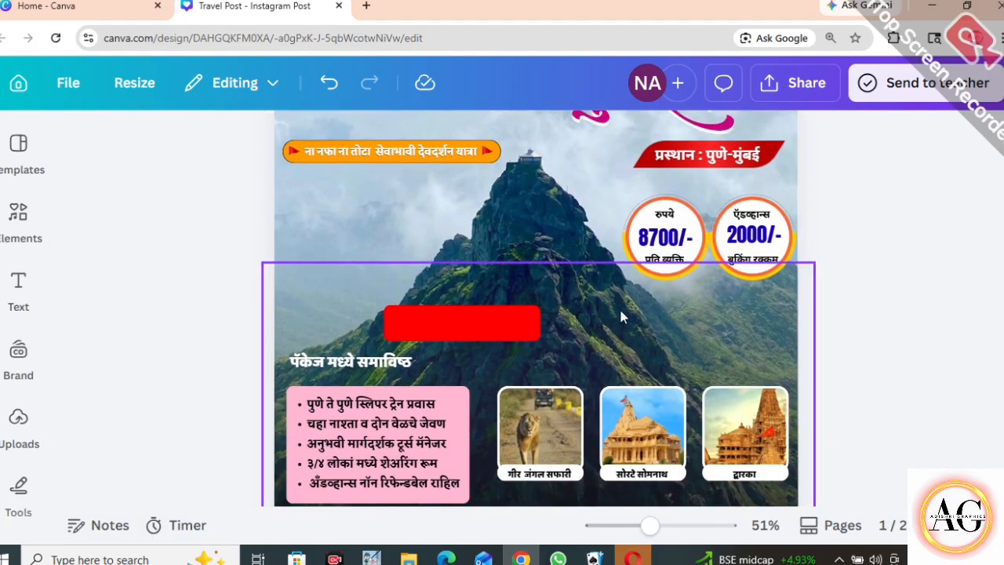
Give the red bar a solid outline with stroke weight 4 in yellow #ffcc00.
click(780, 147)
click(740, 210)
click(493, 320)
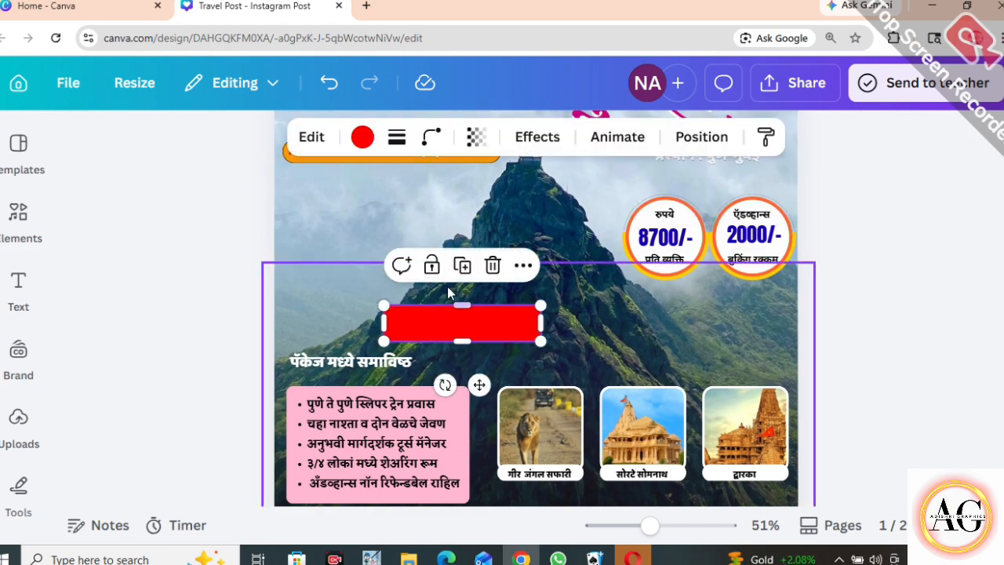
click(397, 136)
click(343, 196)
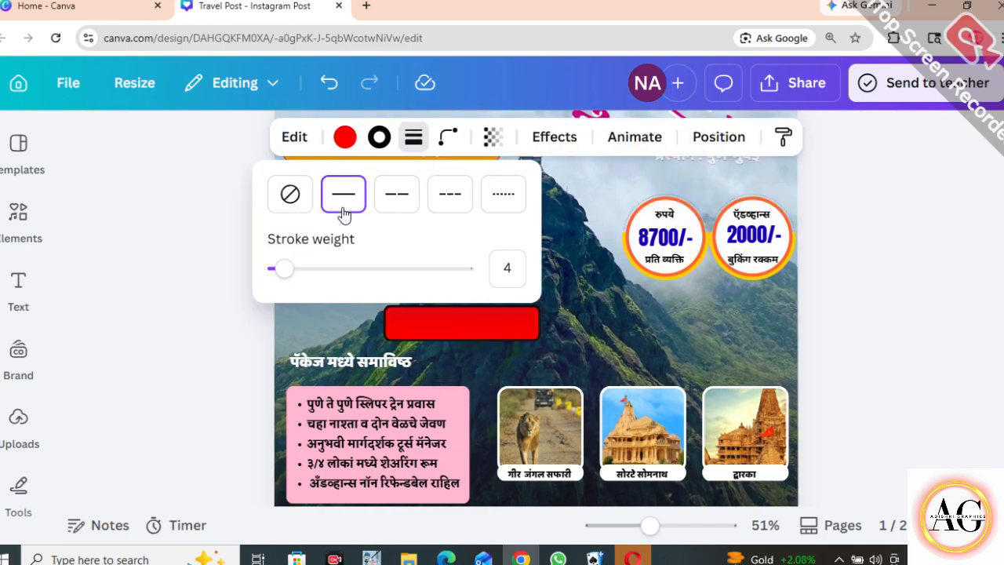
click(379, 138)
click(379, 140)
click(217, 371)
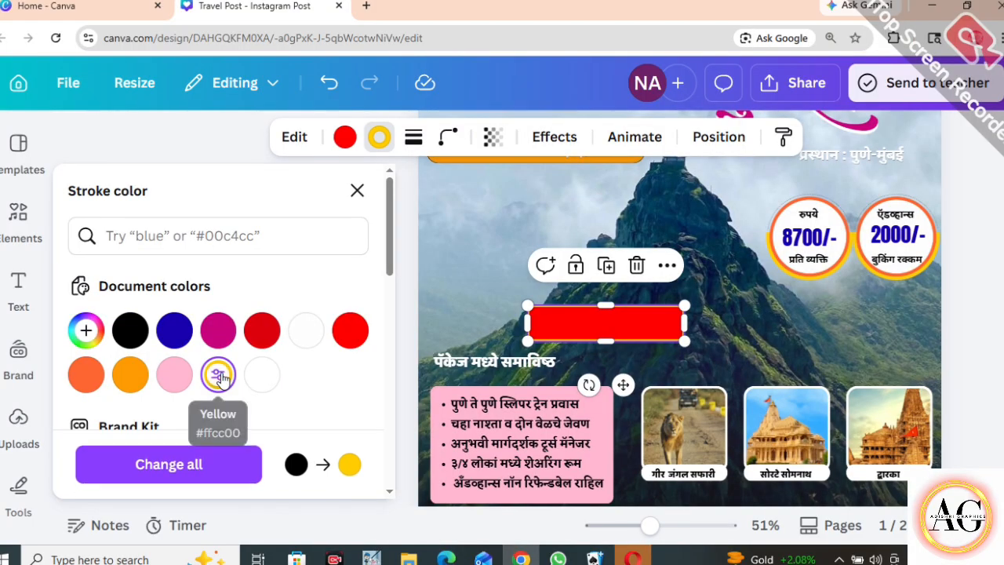
Place the red bar behind the पॅकेज मध्ये समाविष्ठ heading and enlarge the heading text to size 25.1.
click(354, 191)
drag(433, 321, 374, 365)
click(421, 373)
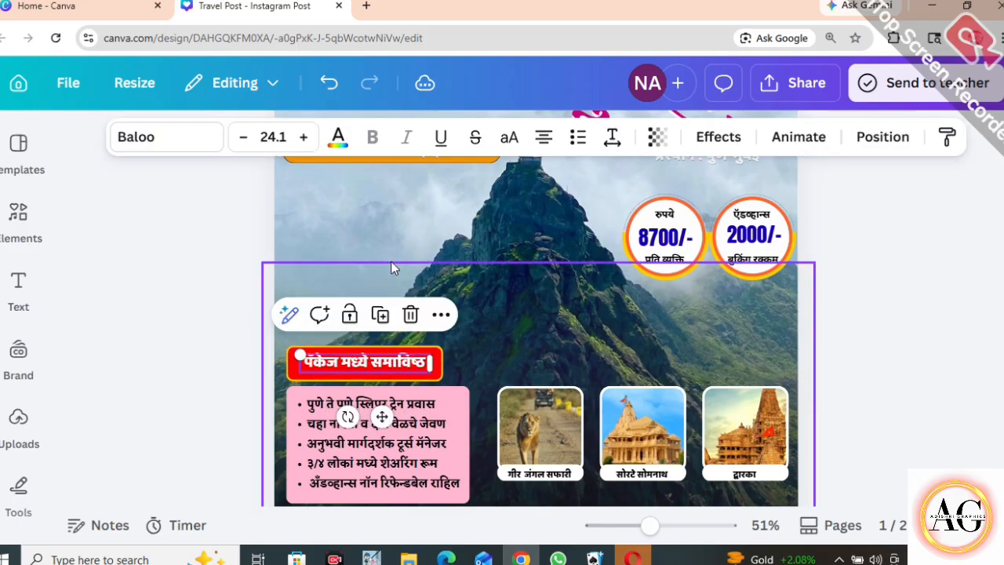
click(303, 136)
click(239, 348)
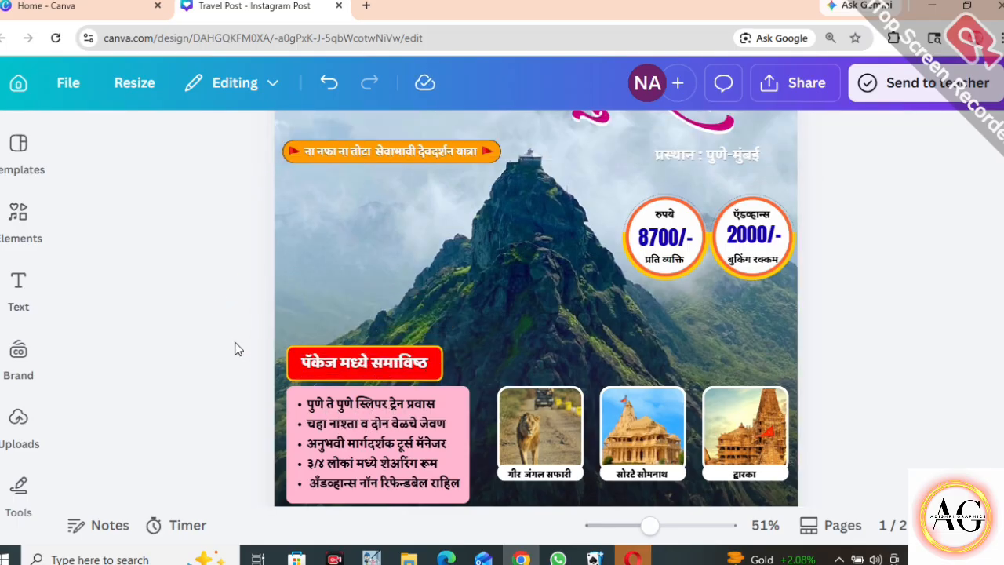
Reduce the red bar's height slightly and re-centre the पॅकेज मध्ये समाविष्ठ heading inside it.
click(295, 375)
drag(363, 380, 340, 355)
double_click(343, 366)
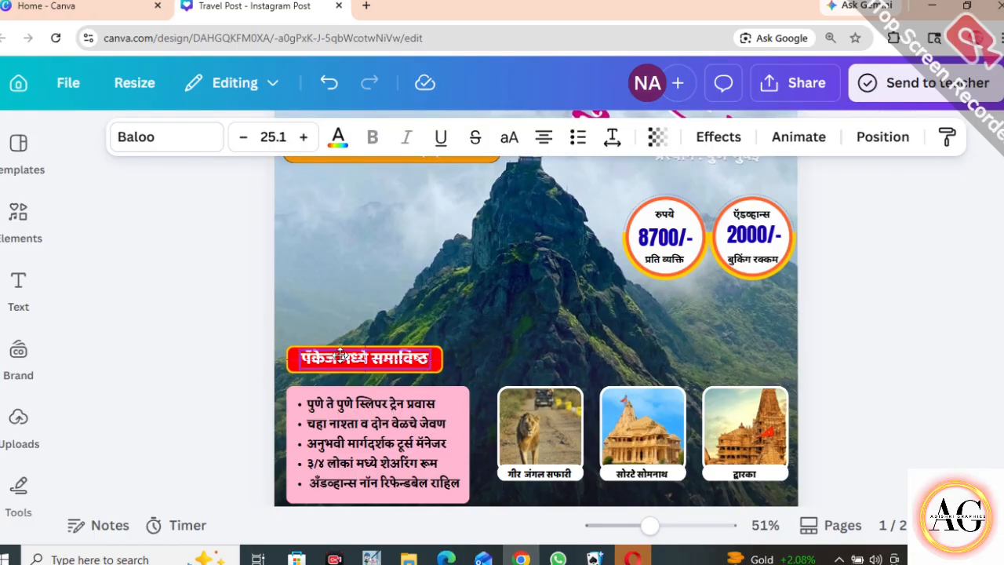
click(490, 325)
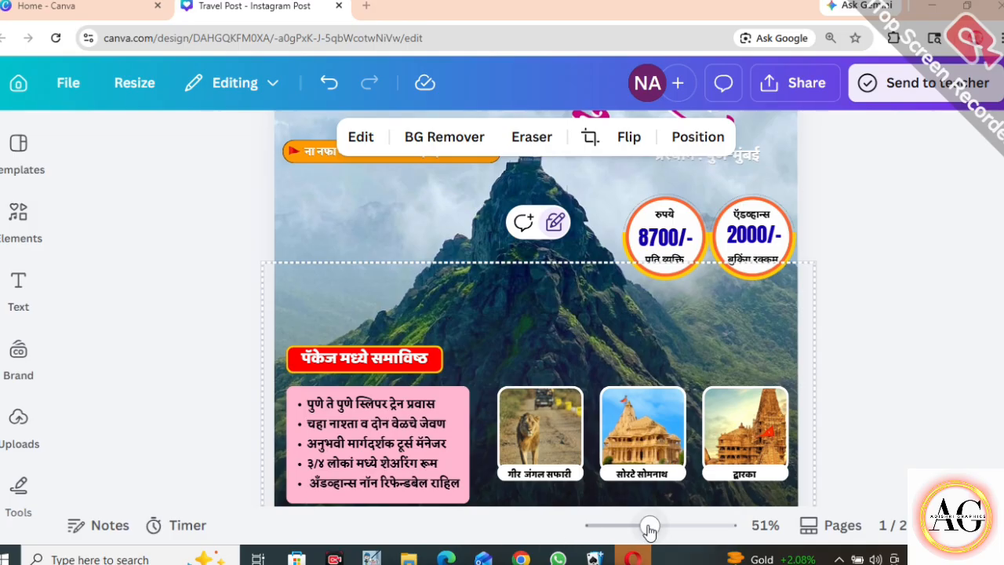
Duplicate the grouped heading and red bar, and place the copy level with the original above the destination pictures.
drag(649, 531, 665, 527)
click(200, 372)
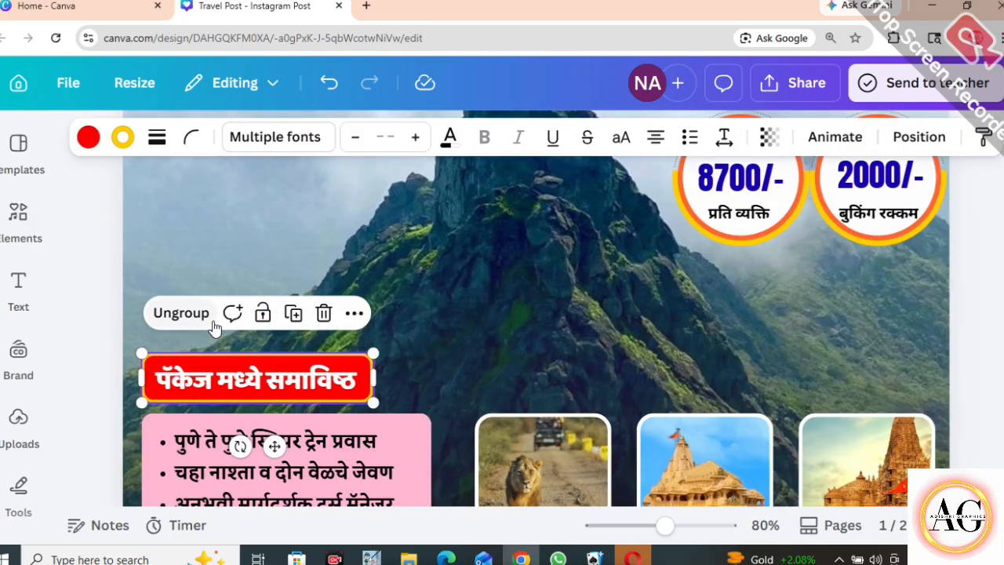
click(295, 317)
drag(306, 408, 752, 370)
click(843, 370)
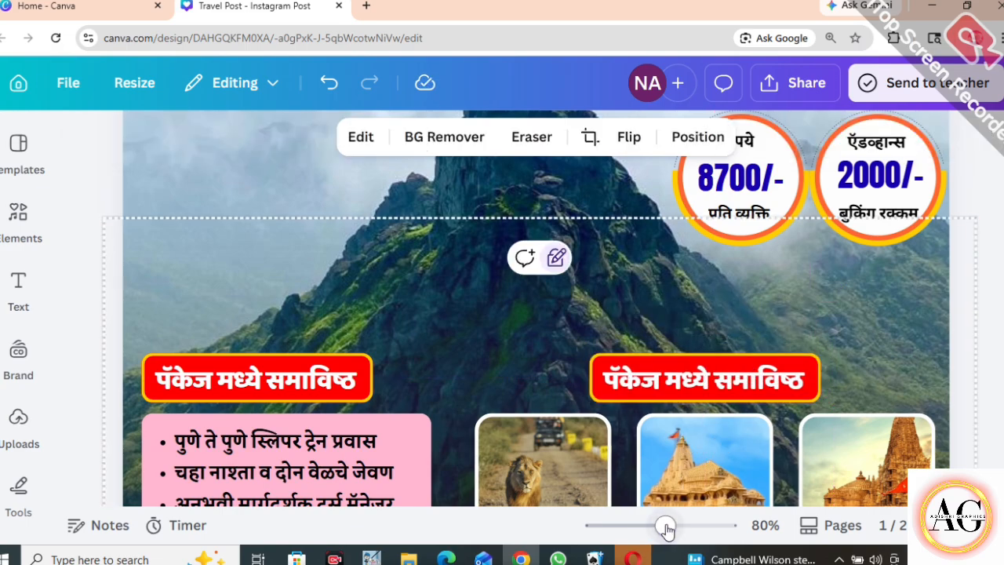
drag(665, 525, 654, 526)
click(896, 403)
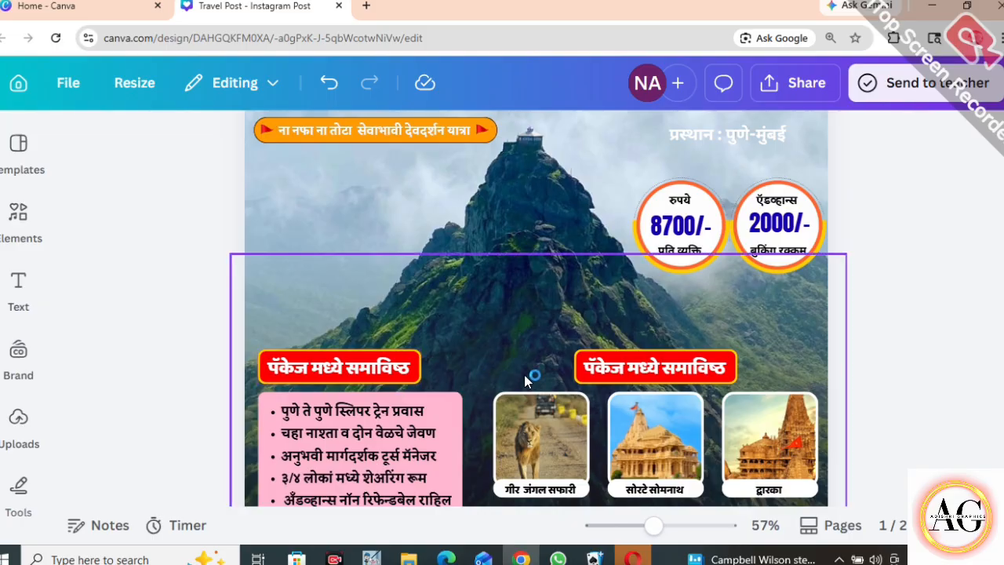
Ungroup the copied heading above the pictures and delete its text, leaving an empty red bar.
click(681, 475)
click(579, 307)
click(898, 338)
click(688, 370)
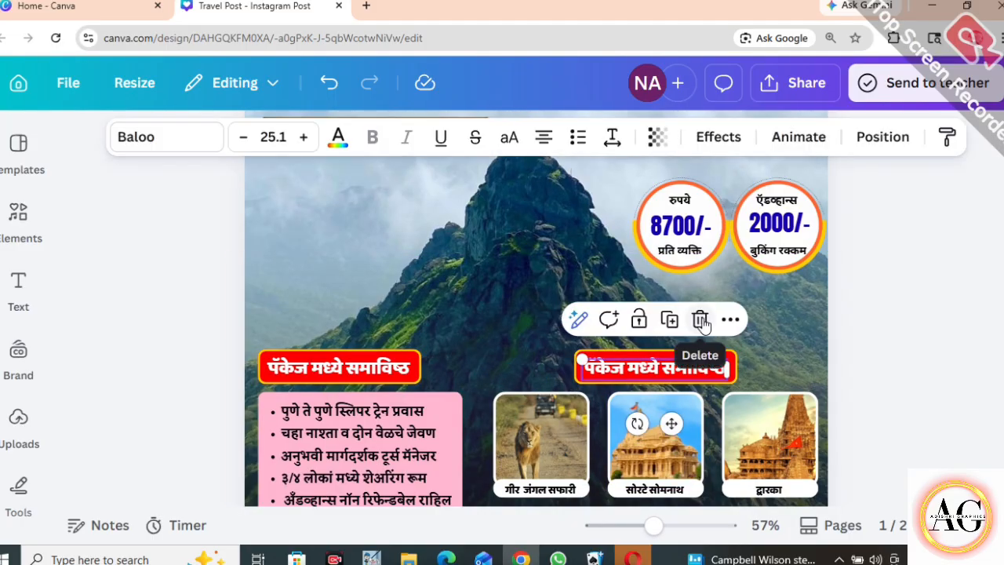
click(701, 320)
Copy the प्रेक्षणीय स्थळे heading from page 2 onto the empty red bar on page 1 and colour it white #ffffff.
scroll(600, 385, down, 5)
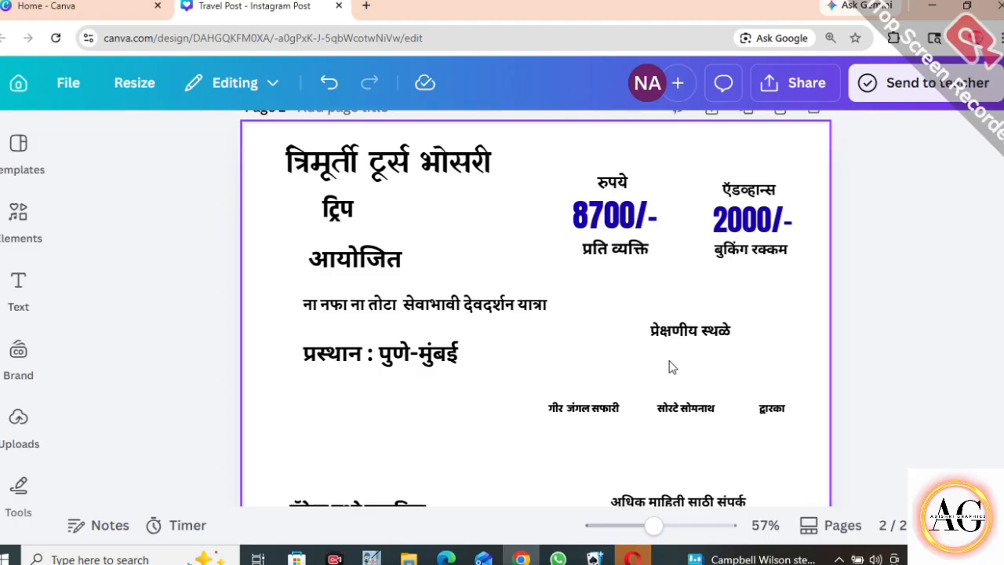
click(702, 332)
scroll(696, 324, up, 5)
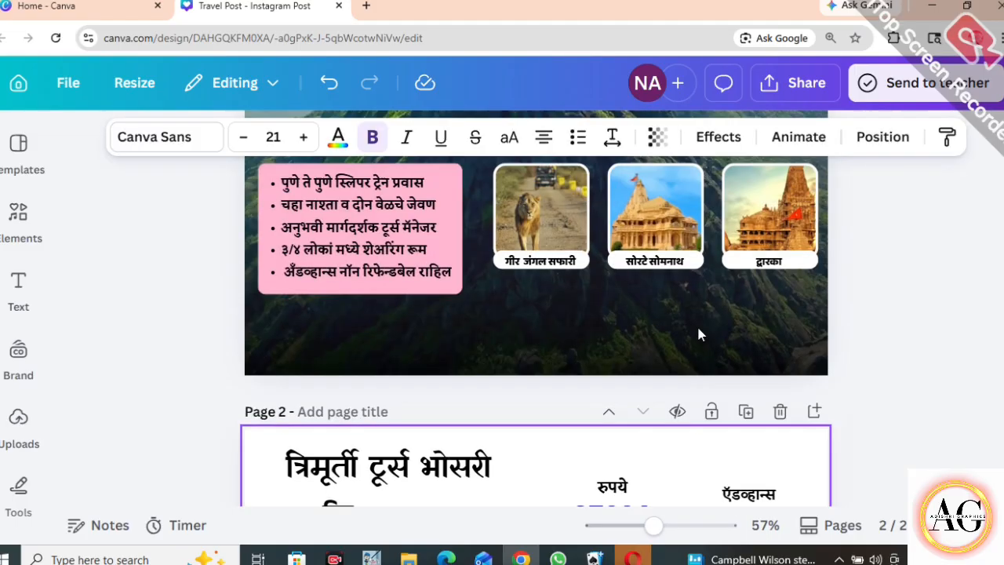
click(634, 446)
key(ctrl+v)
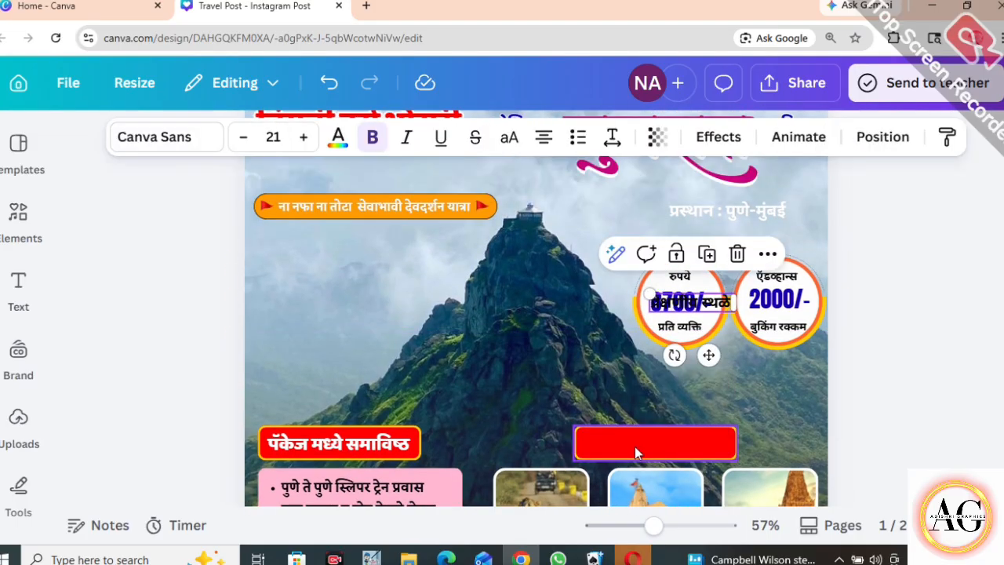
drag(709, 353, 676, 492)
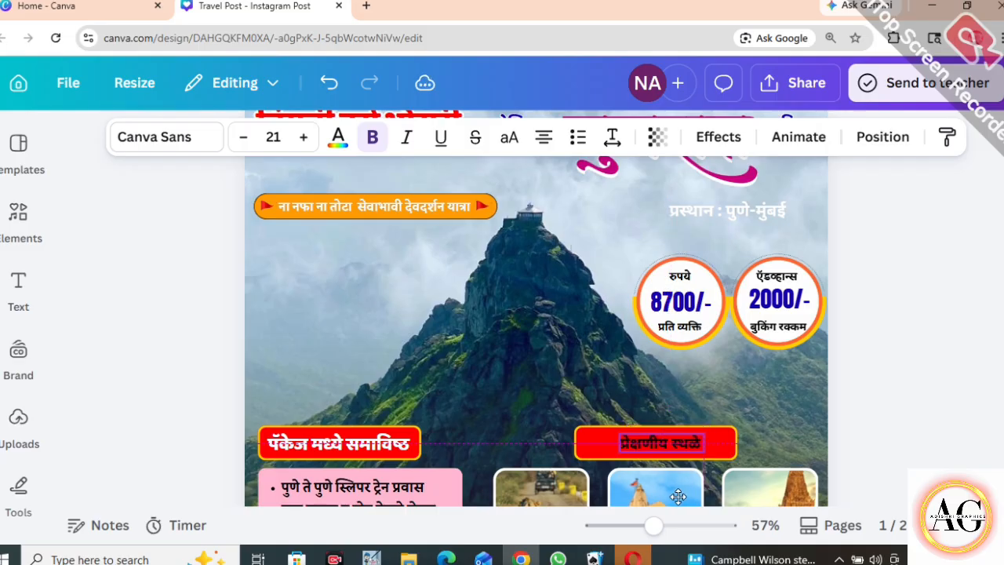
click(338, 136)
click(259, 381)
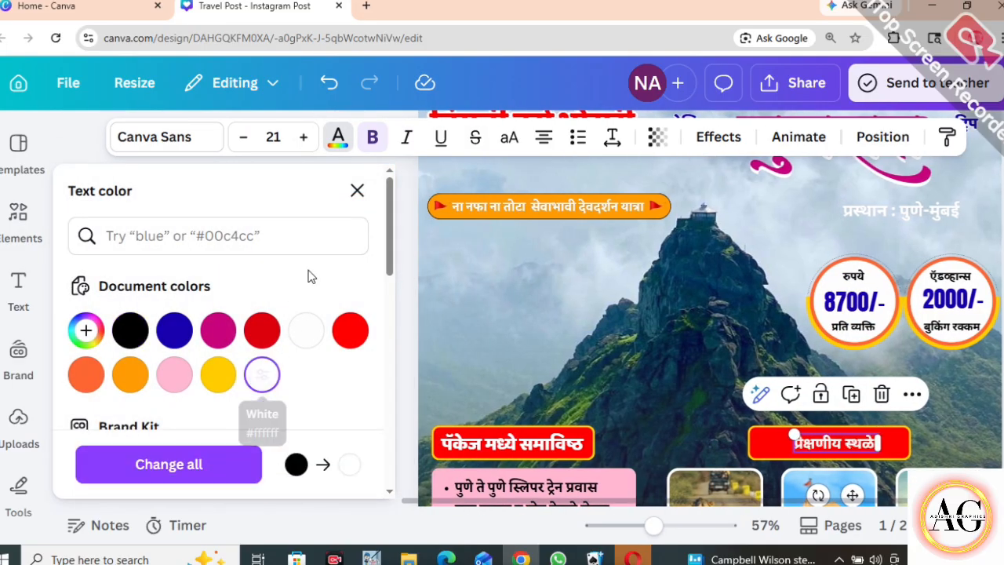
click(355, 191)
Ungroup the पॅकेज मध्ये समाविष्ठ heading from its red bar and select its text to check the formatting.
click(375, 447)
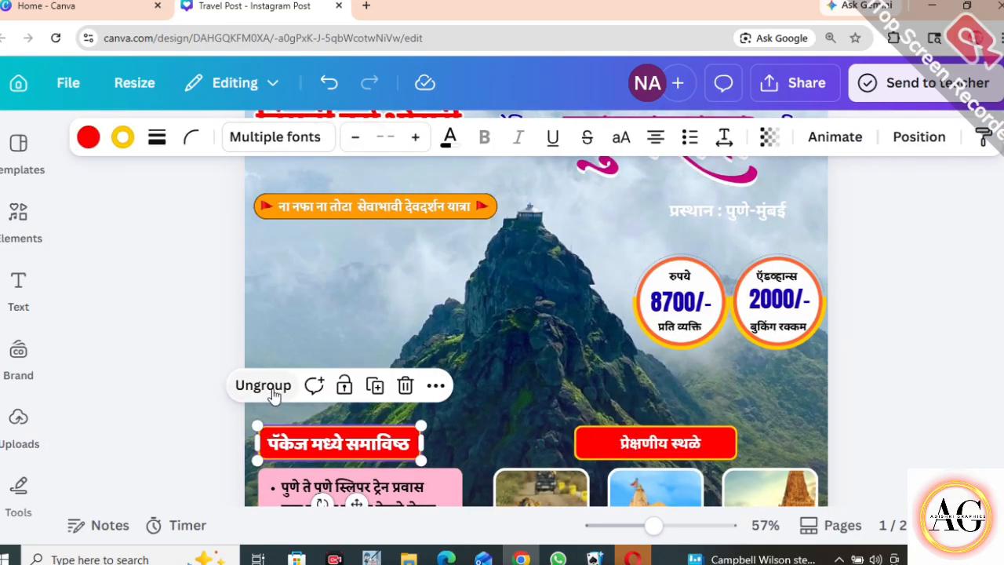
click(278, 389)
click(461, 427)
click(399, 442)
Enlarge the प्रेक्षणीय स्थळे heading to size 25 and centre it in its red bar.
click(631, 450)
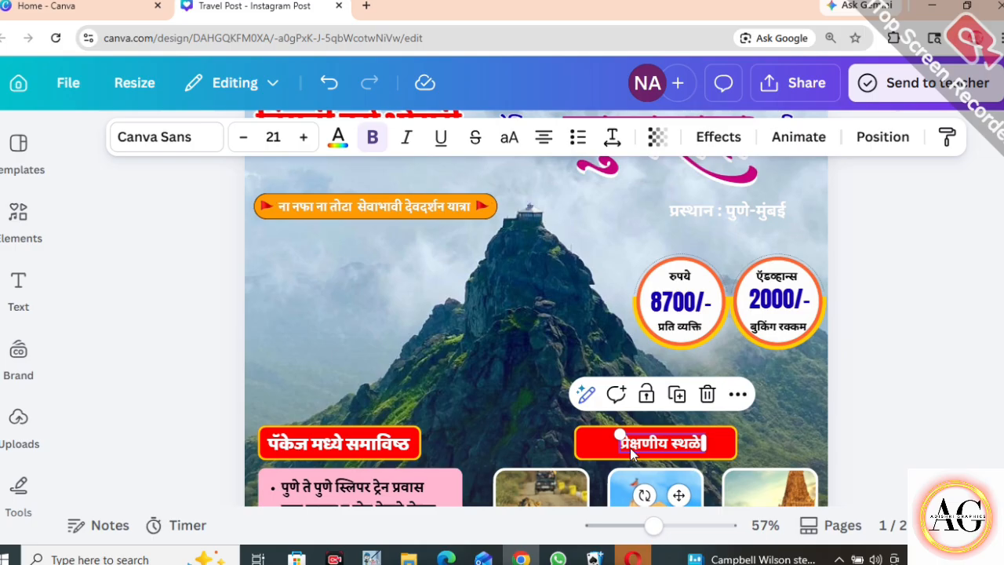
click(303, 136)
click(303, 136)
click(303, 136)
click(303, 136)
drag(708, 461, 677, 444)
click(730, 448)
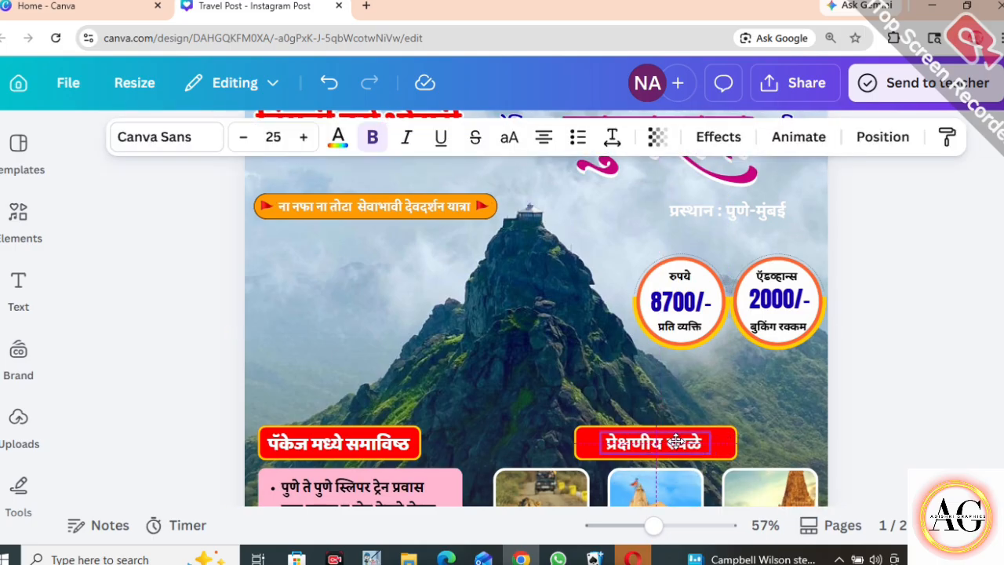
click(872, 414)
Change the प्रेक्षणीय स्थळे heading's font to Baloo and narrow its red bar to fit the text.
scroll(872, 414, down, 2)
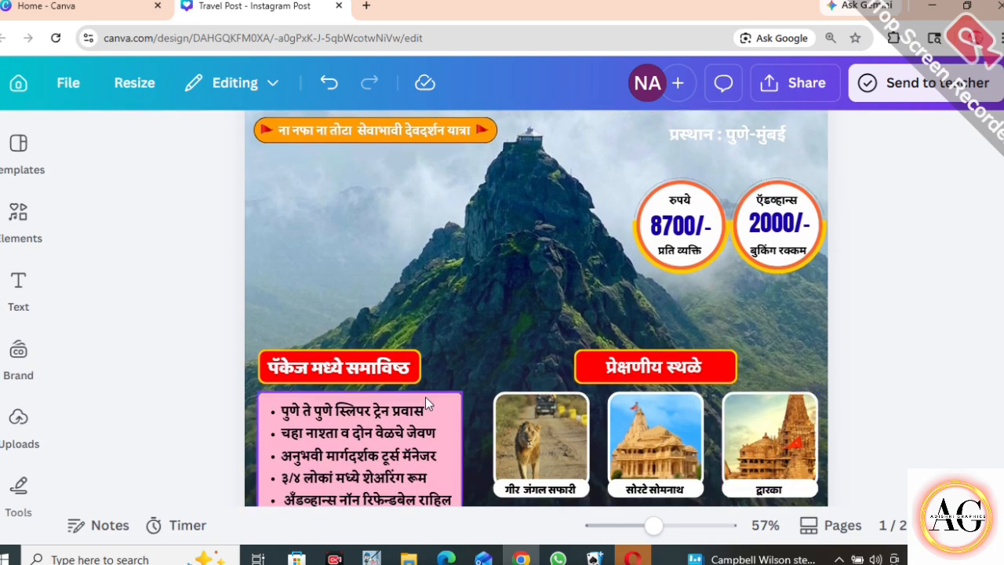
click(314, 378)
click(645, 363)
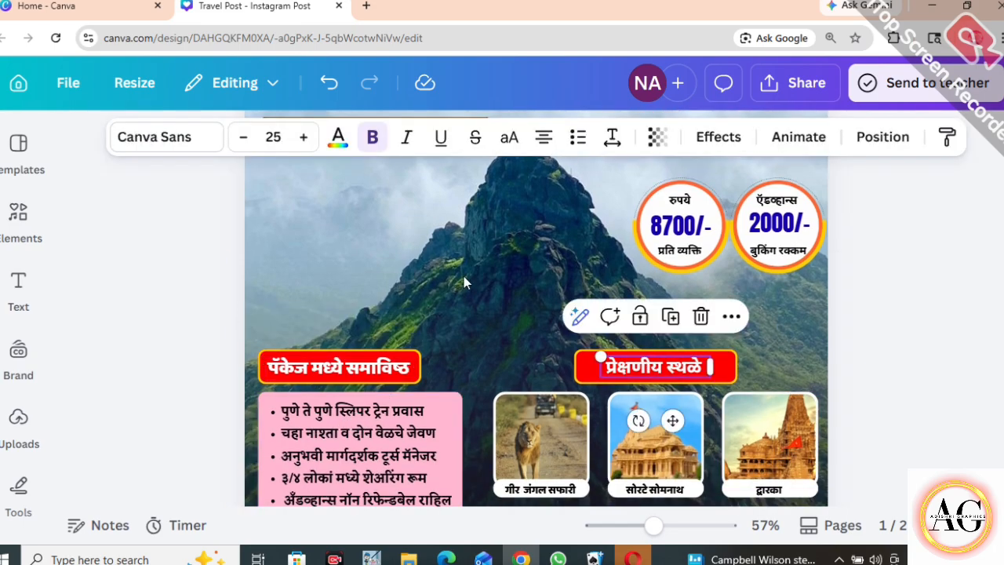
click(162, 137)
scroll(149, 403, down, 2)
click(125, 339)
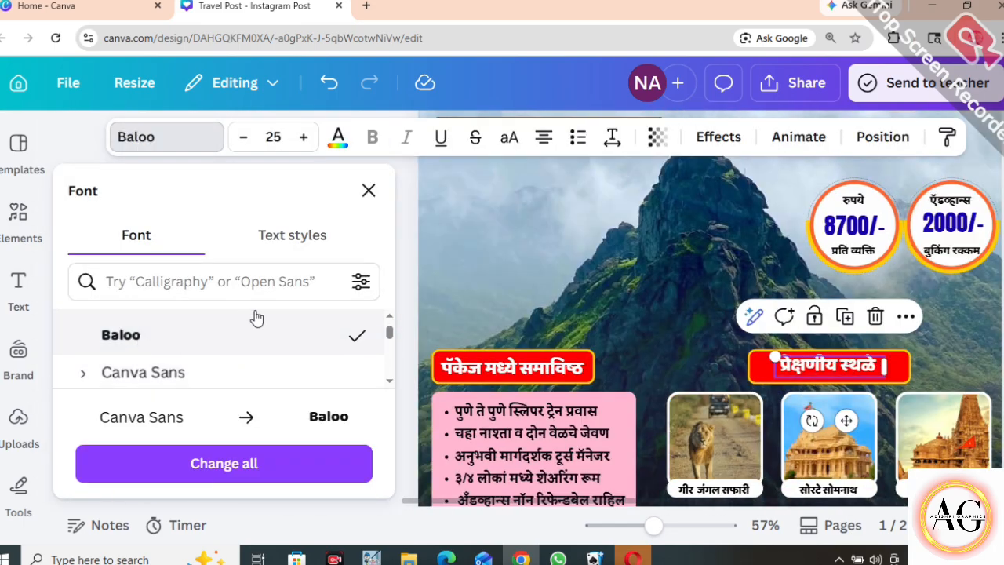
click(885, 294)
click(641, 276)
click(887, 320)
Enlarge the group of three destination pictures slightly and centre it under the प्रेक्षणीय स्थळे heading, level with the pink box.
scroll(887, 320, down, 2)
scroll(471, 388, up, 1)
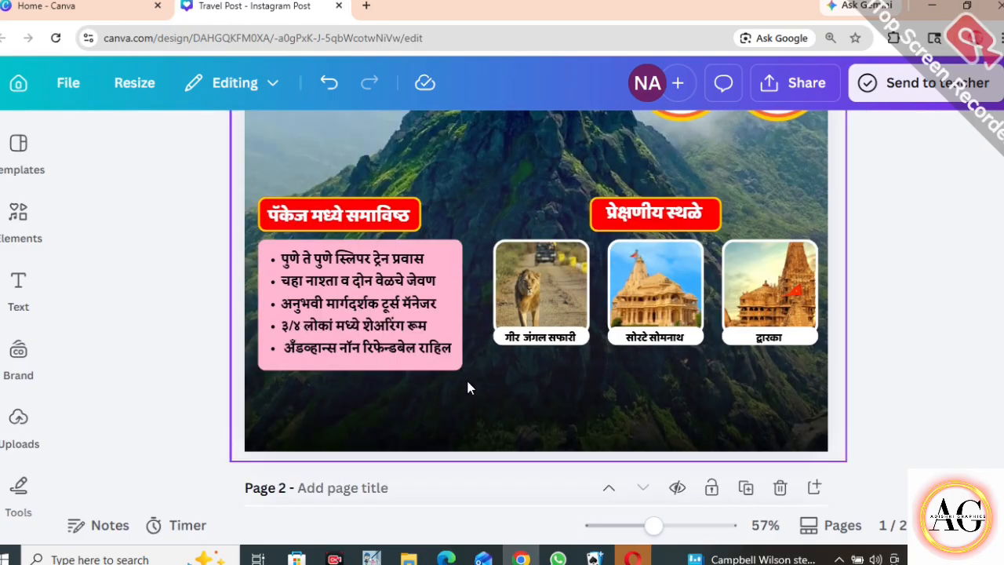
drag(859, 268, 480, 352)
click(603, 205)
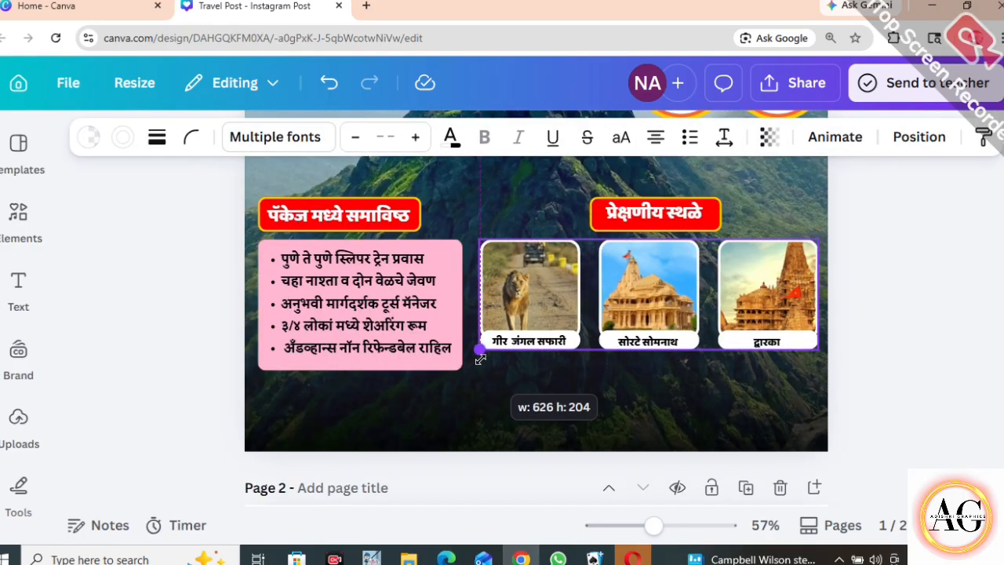
drag(585, 305, 586, 317)
drag(817, 254, 837, 252)
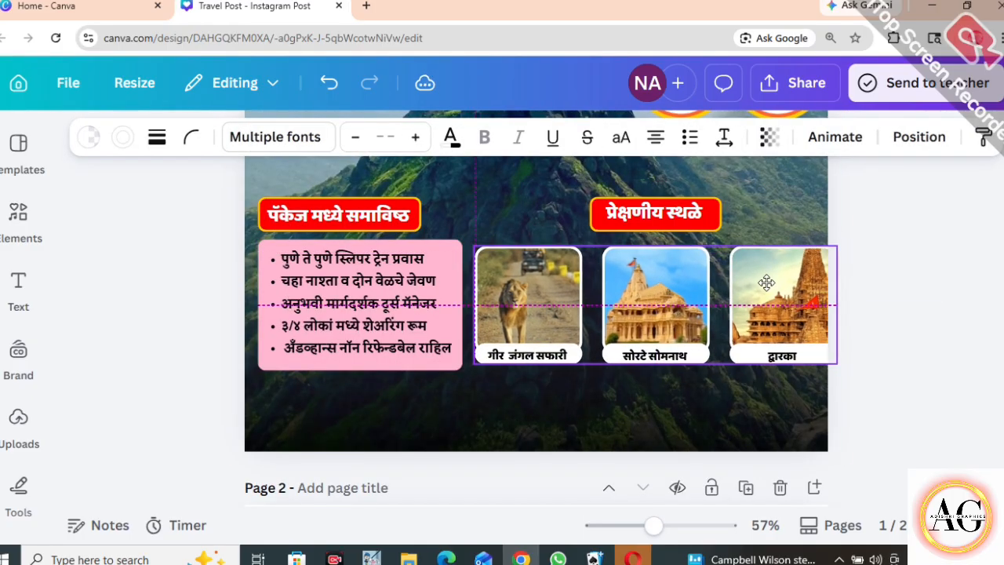
drag(767, 284, 768, 284)
drag(837, 370, 814, 362)
drag(770, 330, 783, 317)
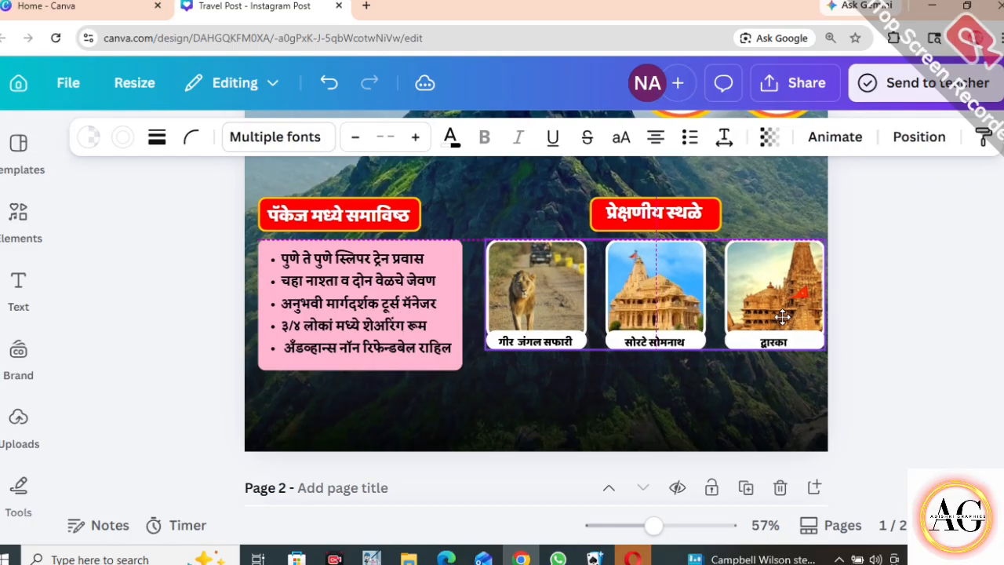
Shorten the pink box slightly, scale down the package list text and shift it up inside the box.
click(570, 380)
click(416, 365)
drag(360, 369, 360, 364)
click(423, 395)
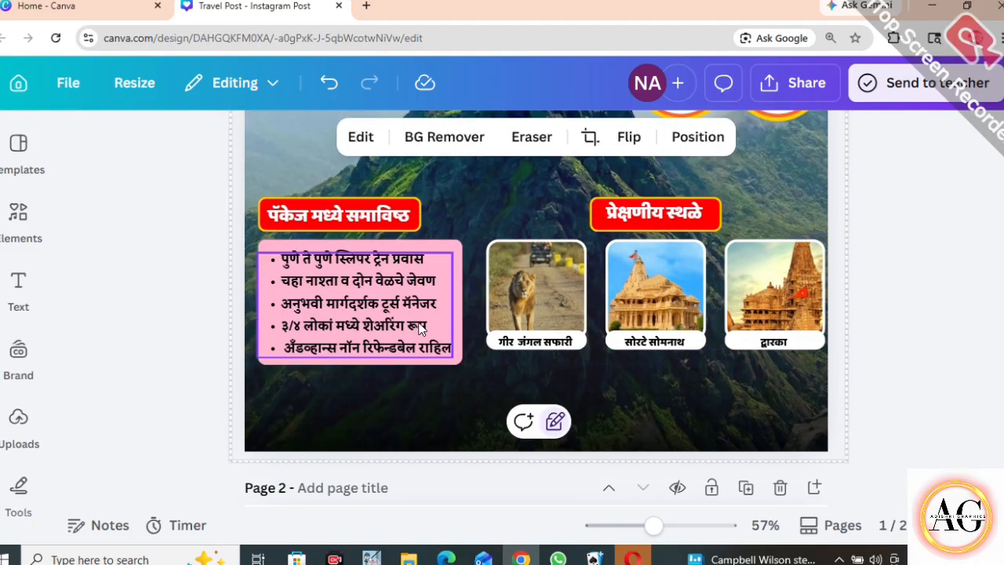
click(424, 331)
drag(454, 358, 439, 350)
drag(390, 328, 391, 322)
Shorten the pink box to end level with the destination pictures and narrow it slightly from its right side.
click(371, 358)
drag(361, 365, 361, 349)
click(504, 381)
click(452, 308)
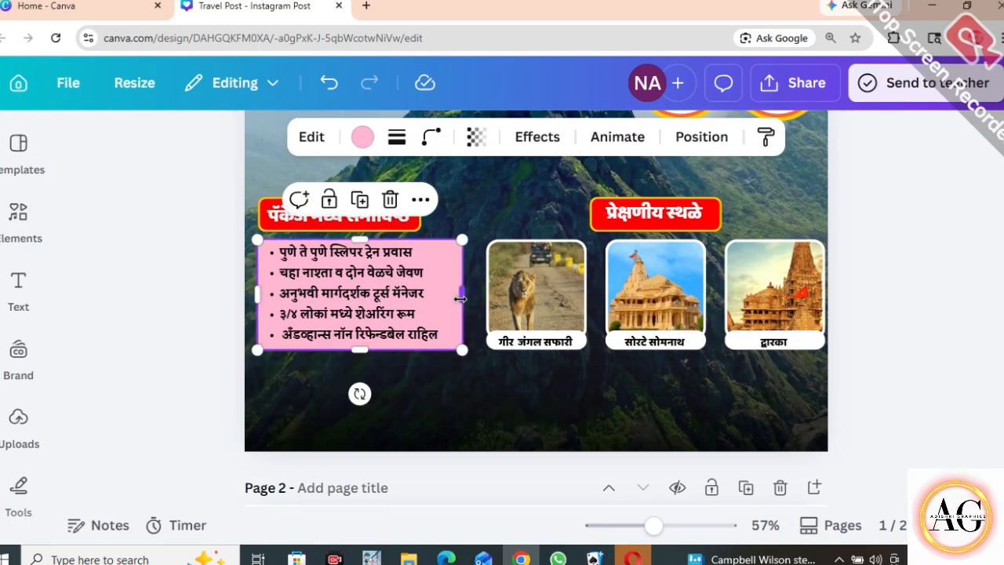
drag(462, 294, 456, 294)
click(479, 373)
Group the package list text with its pink box.
click(392, 313)
shift+click(449, 298)
click(315, 203)
click(510, 376)
click(903, 324)
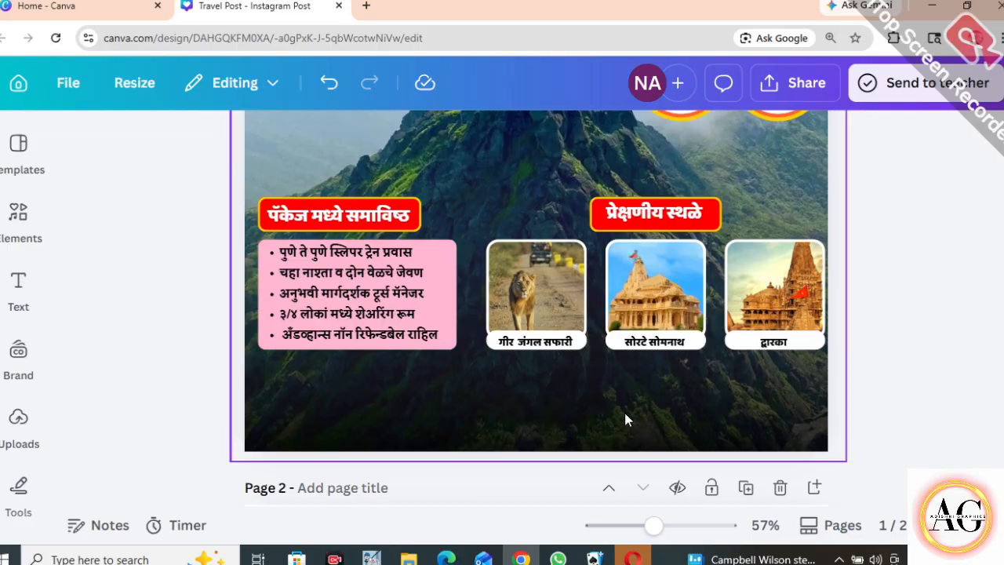
Copy the अधिक माहिती साठी संपर्क line from page 2 to page 1, placing it below the द्वारका picture.
scroll(624, 415, down, 6)
scroll(624, 416, down, 1)
click(672, 357)
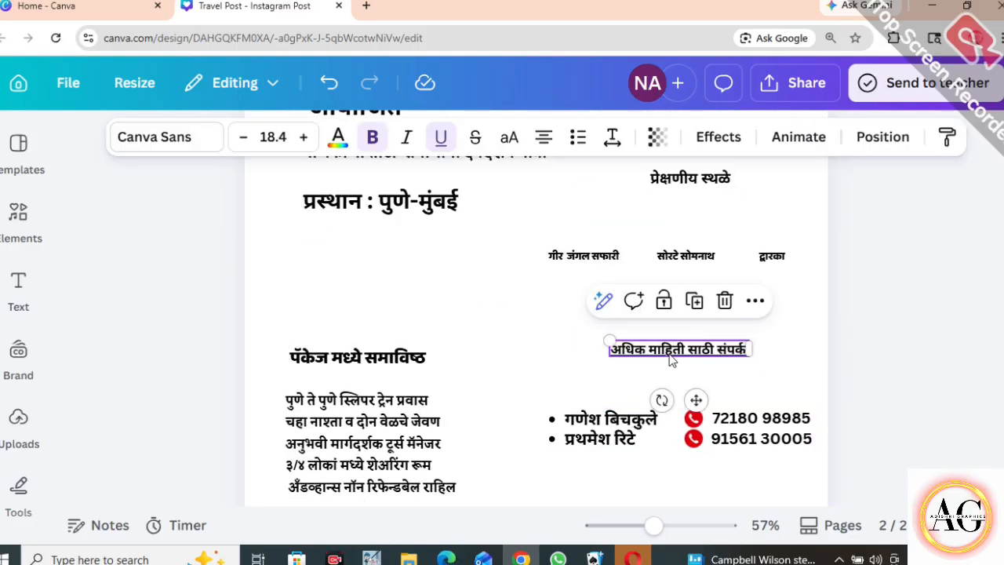
scroll(670, 359, up, 6)
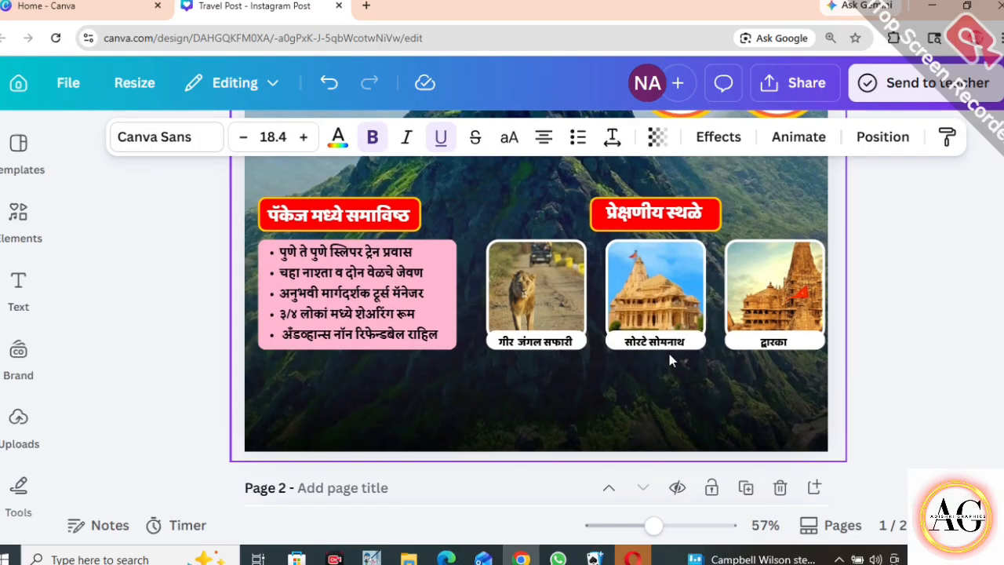
click(663, 374)
key(ctrl+v)
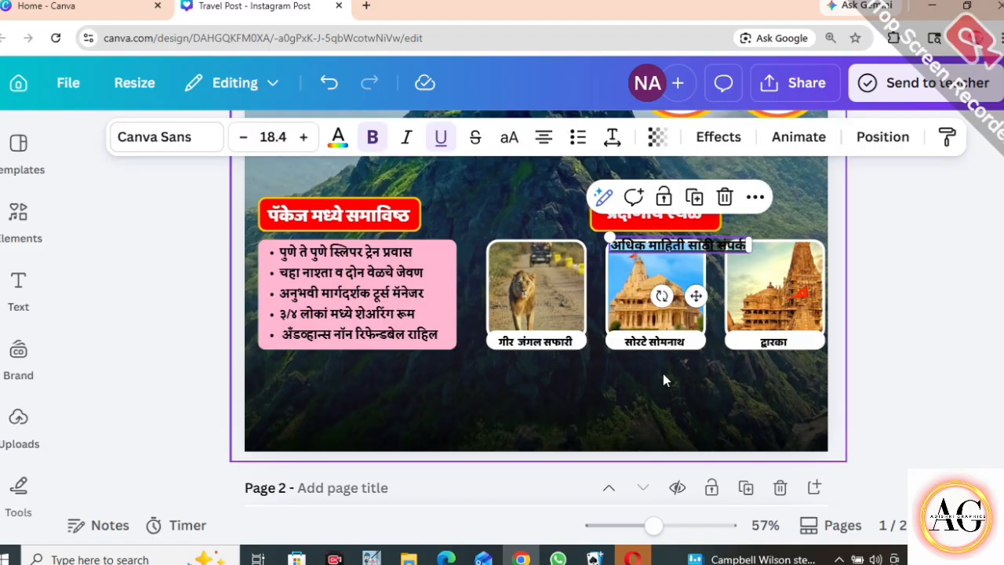
drag(695, 303, 765, 428)
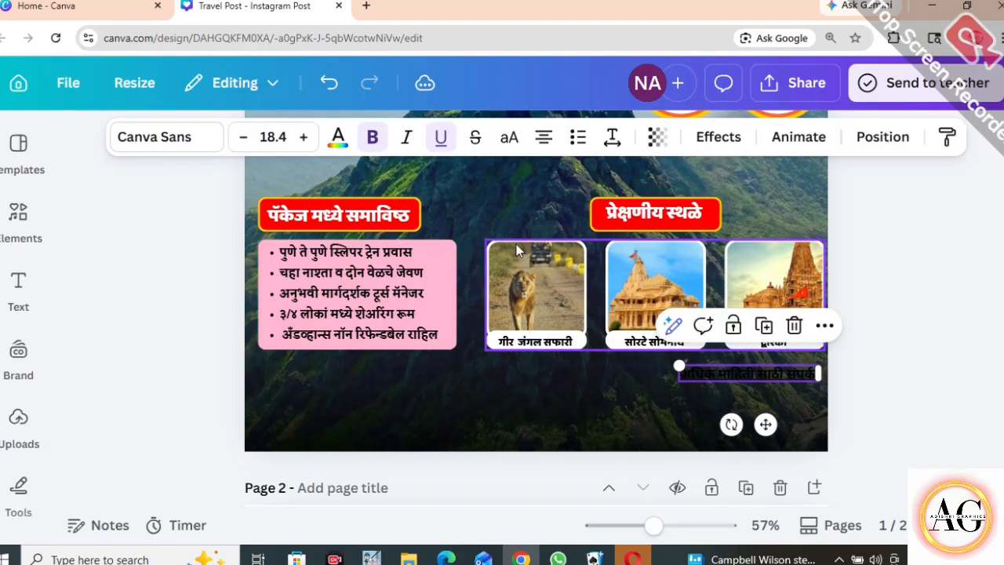
Colour the अधिक माहिती साठी संपर्क line white.
click(338, 138)
click(260, 375)
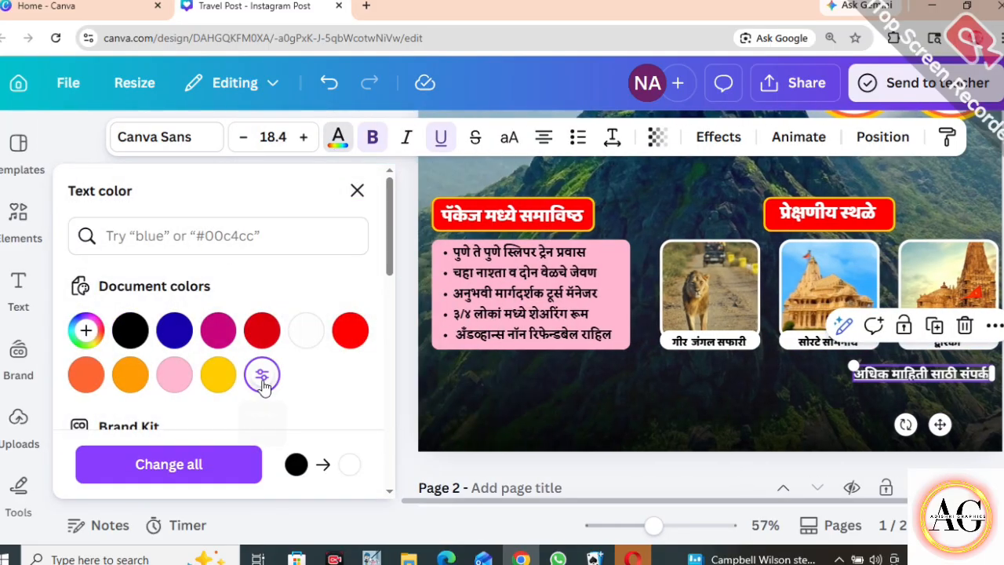
click(356, 190)
click(892, 385)
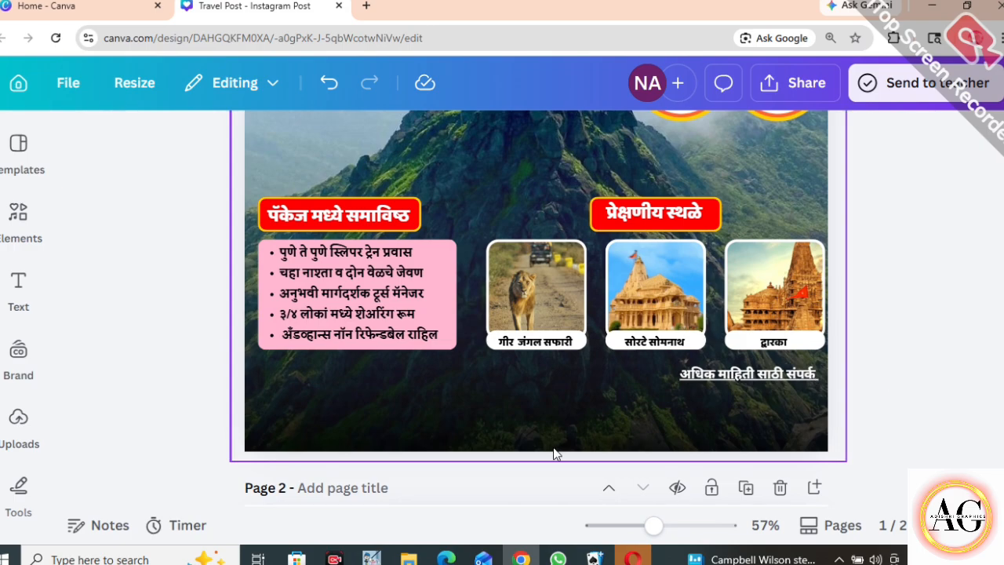
Add a rectangle and shape it into a low strip spanning the full width along the page's bottom edge.
click(459, 421)
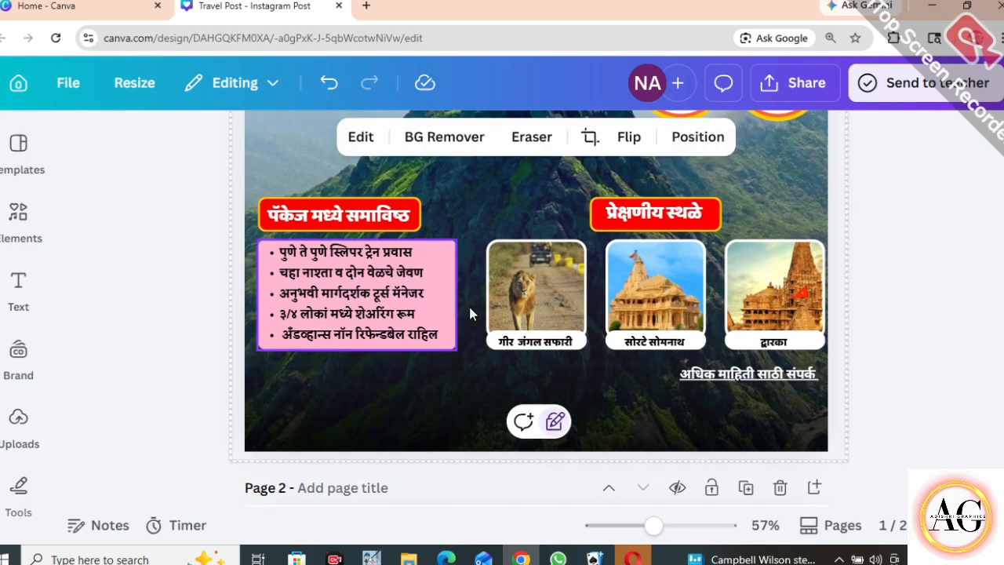
scroll(502, 322, up, 3)
scroll(518, 334, down, 3)
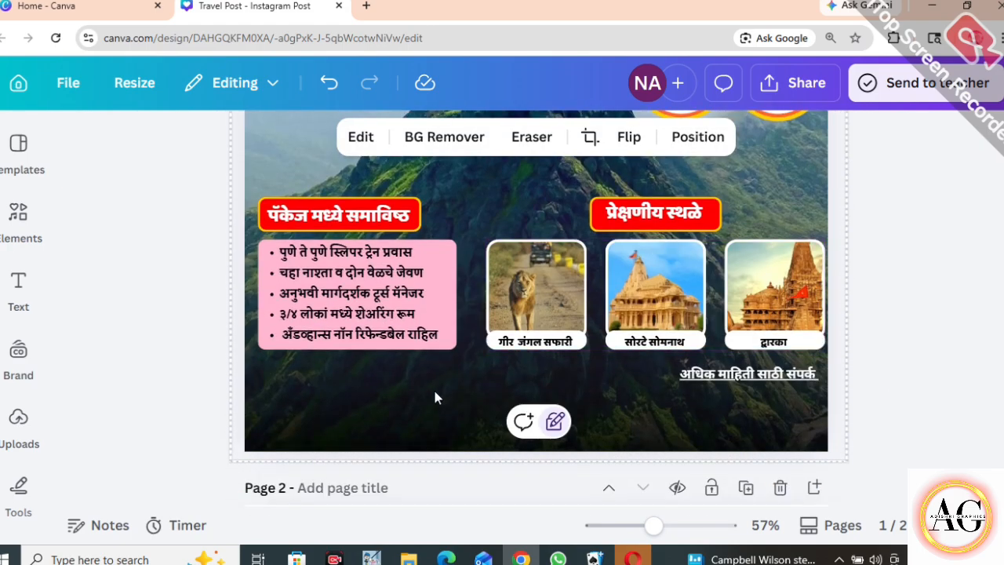
key(r)
drag(525, 223, 486, 437)
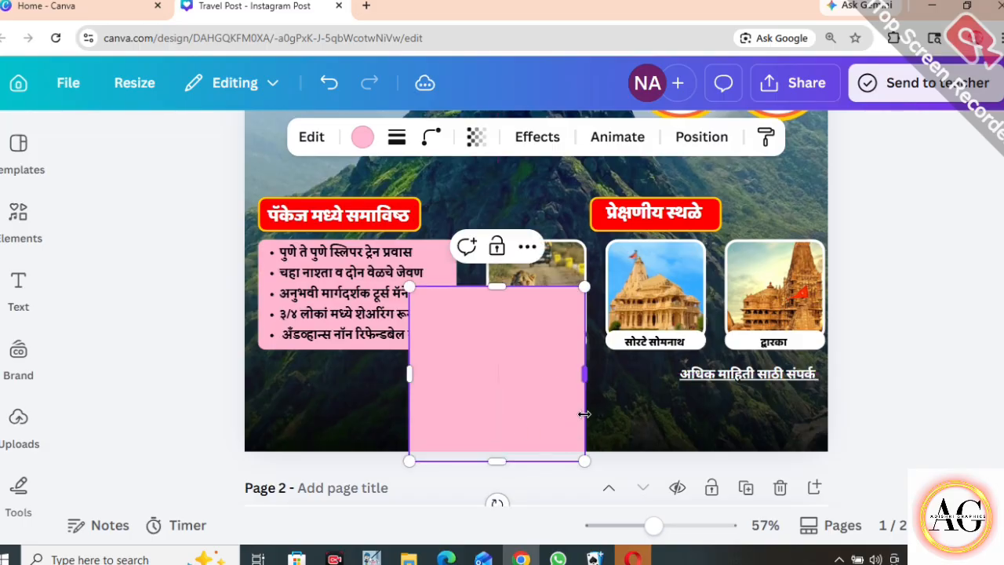
drag(501, 289, 506, 417)
drag(409, 436, 193, 440)
drag(589, 442, 858, 439)
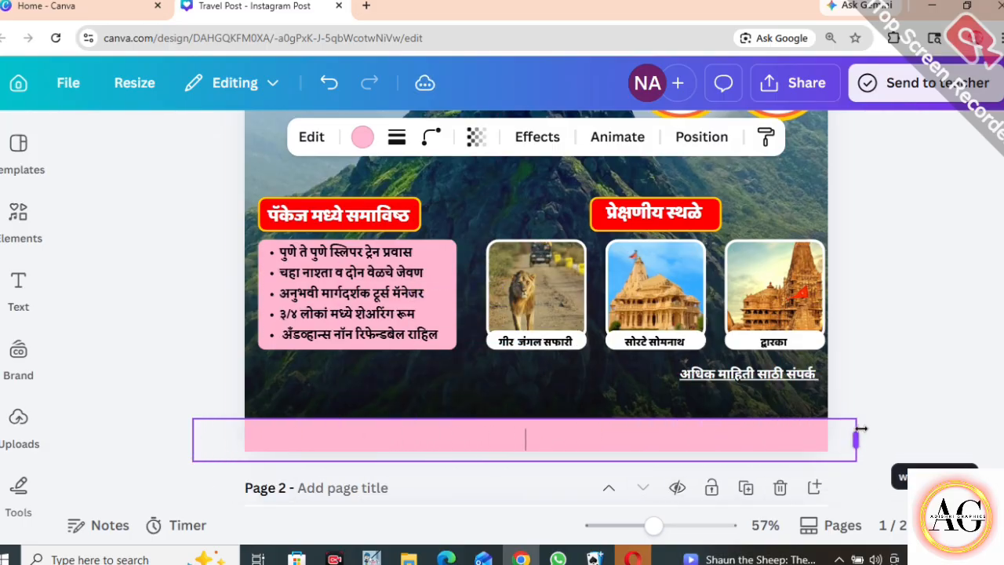